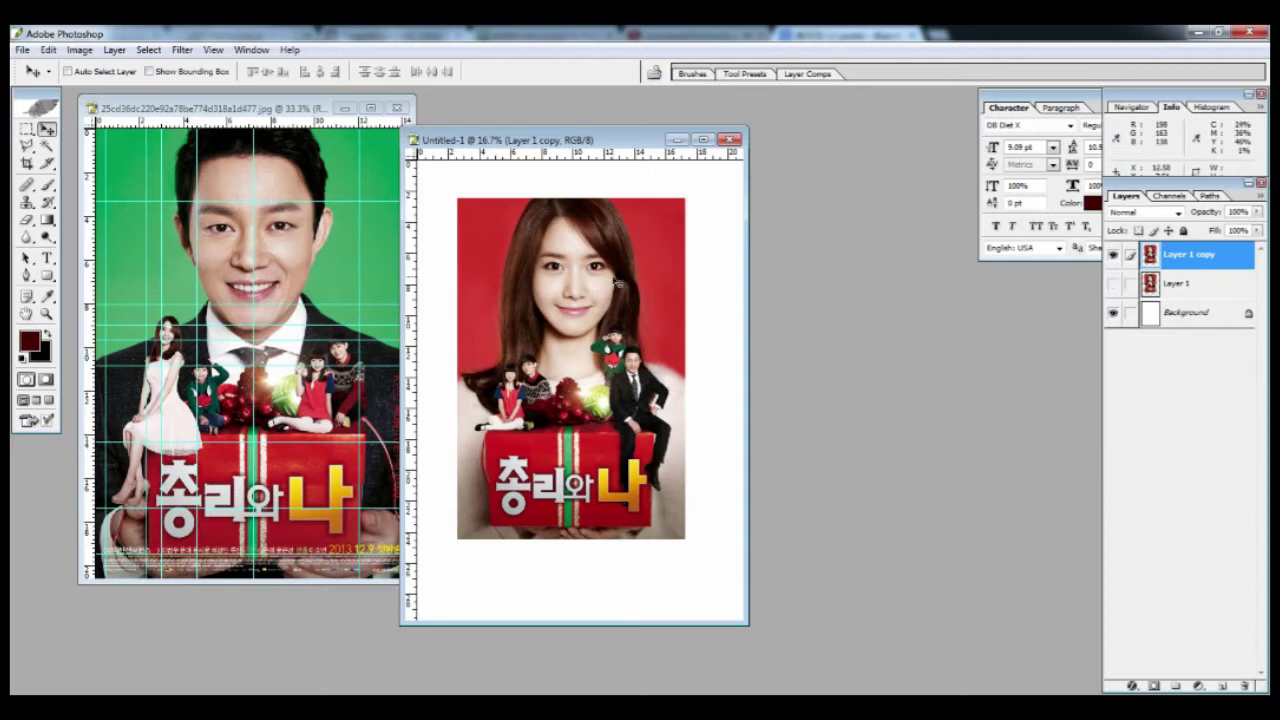
- Start a Pen path around the girl's black shoe beside the gift box
key(ctrl+plus)
key(ctrl+plus)
key(ctrl+plus)
key(ctrl+plus)
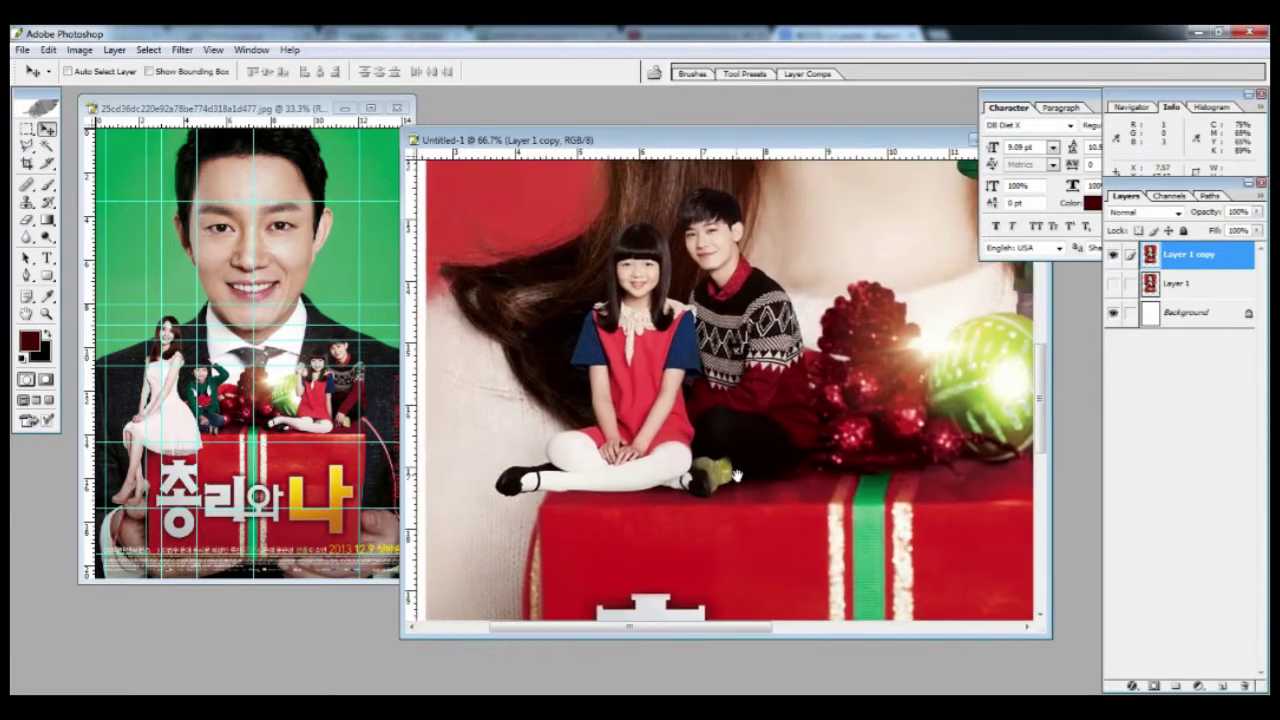
key(ctrl+plus)
key(ctrl+plus)
drag(740, 480, 1146, 298)
key(p)
drag(592, 475, 620, 474)
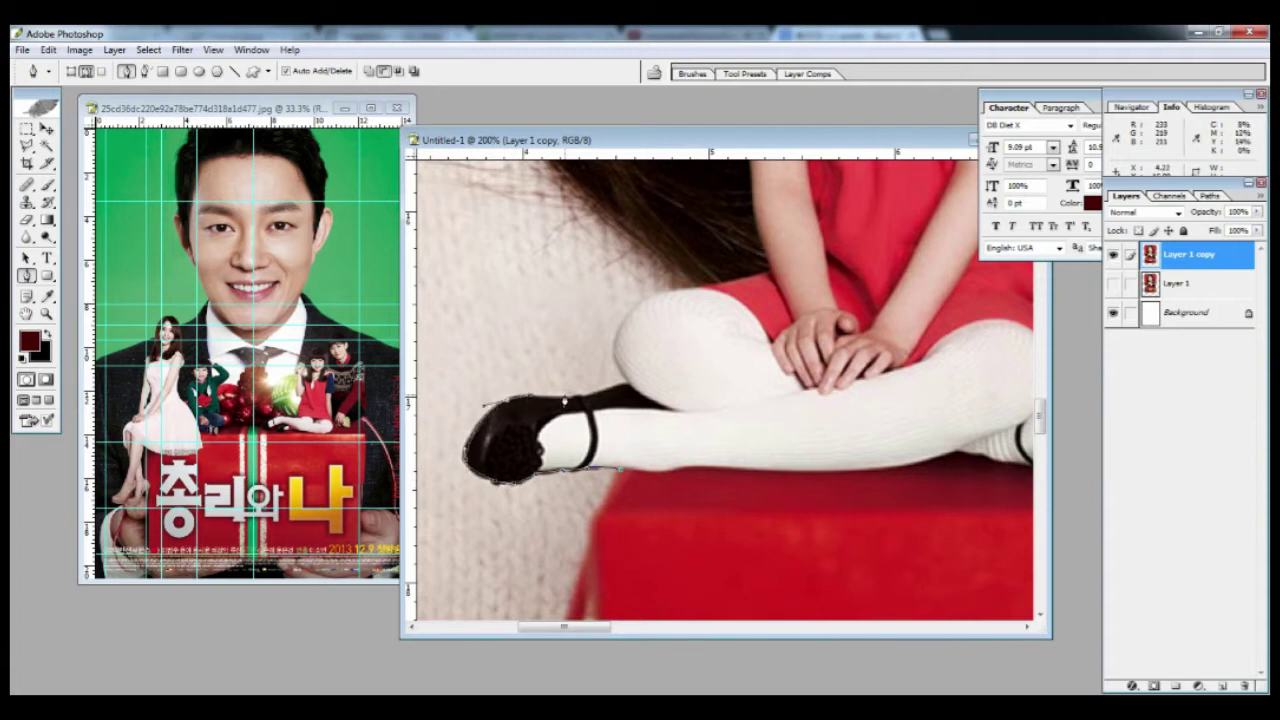
- Continue the Pen path up the girl's leg, sleeve and collar and around her hair
drag(770, 274, 684, 536)
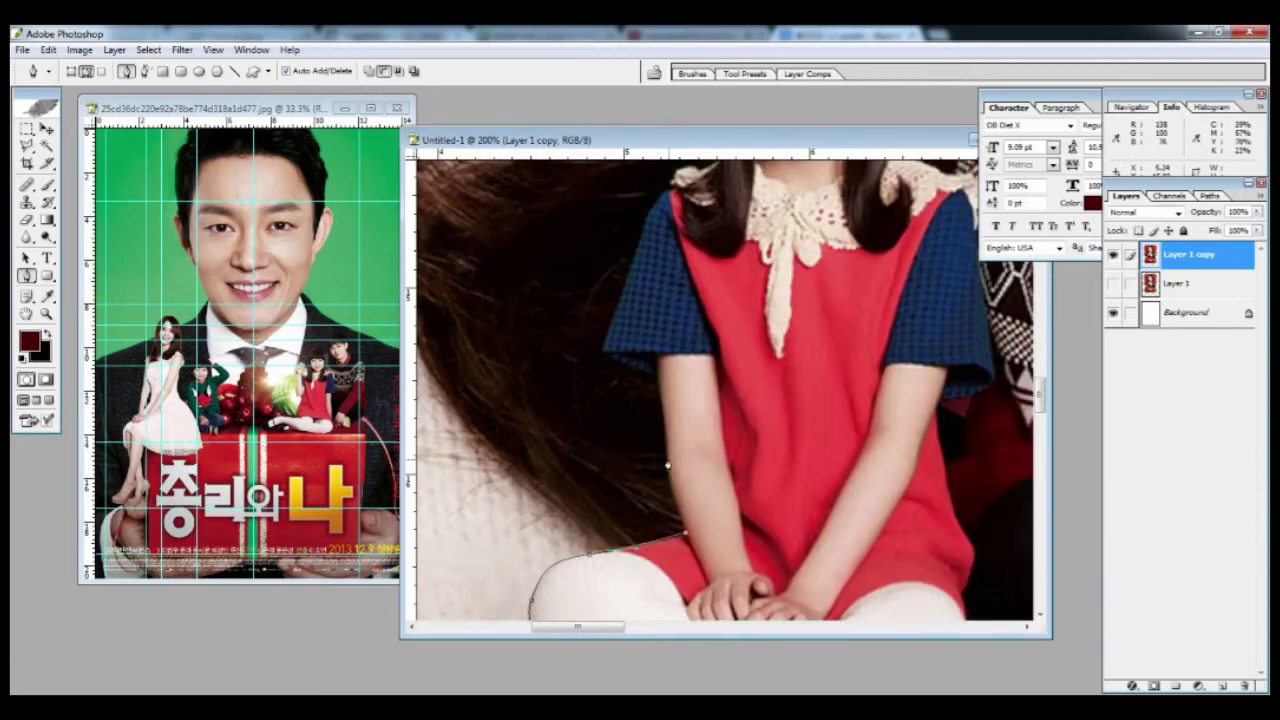
drag(625, 290, 582, 463)
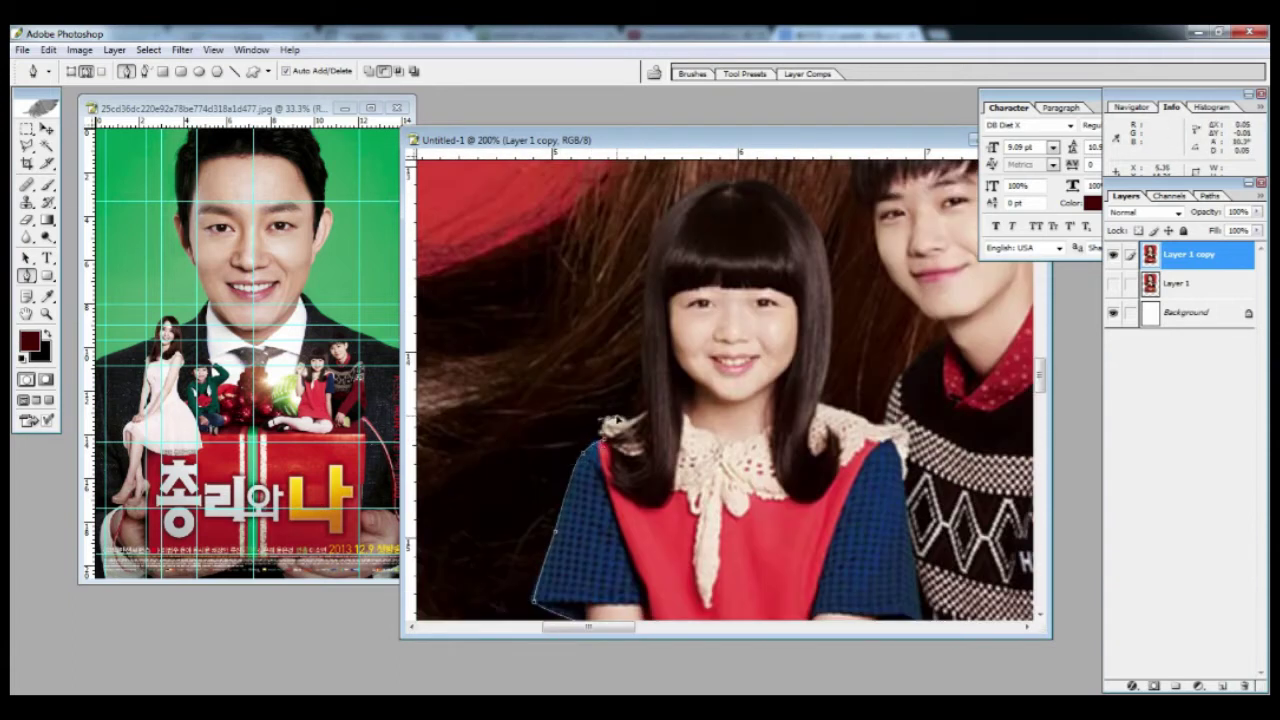
drag(664, 294, 571, 456)
drag(577, 370, 640, 345)
drag(722, 390, 750, 446)
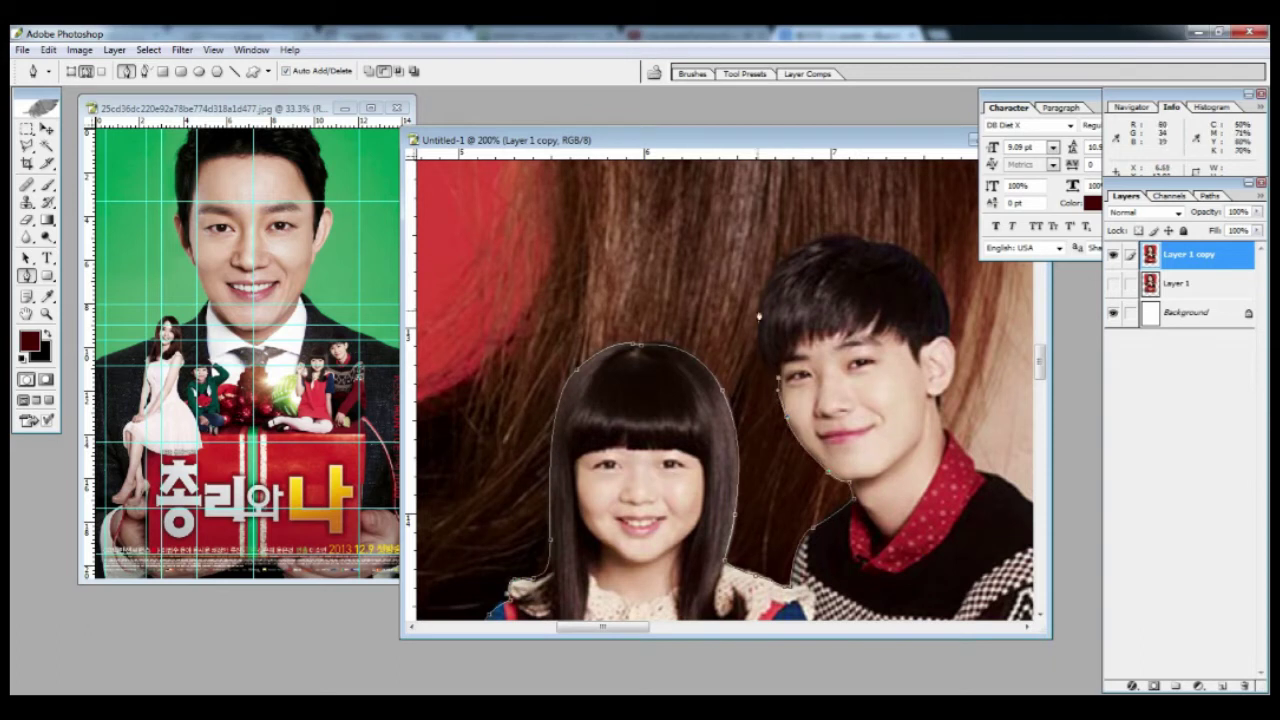
- Continue the Pen path around the young man's hair and ear and onto his shoulder
drag(765, 299, 862, 241)
click(871, 245)
drag(940, 284, 961, 331)
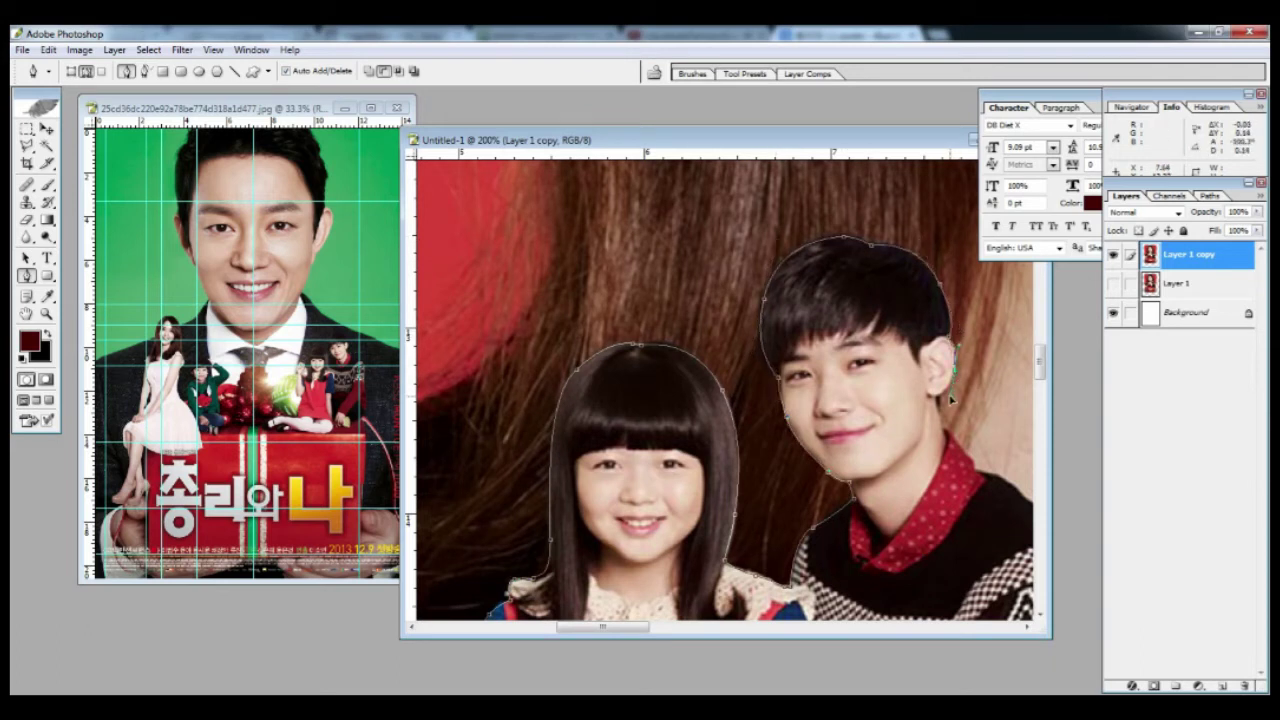
drag(977, 469, 985, 482)
drag(1000, 491, 743, 370)
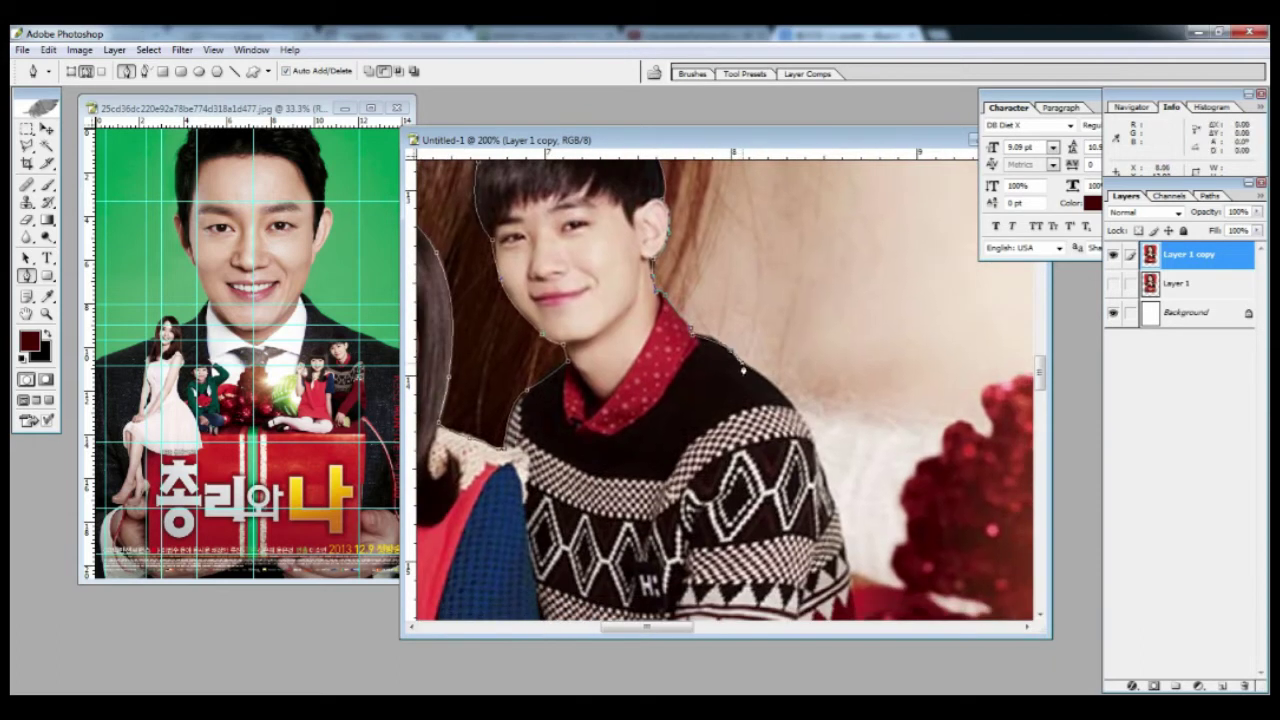
- Trace the path down the young man's sweater and leg, under both figures' shoes, and close it at the girl's foot
drag(839, 510, 795, 224)
drag(819, 391, 821, 417)
drag(843, 535, 881, 336)
drag(773, 375, 727, 388)
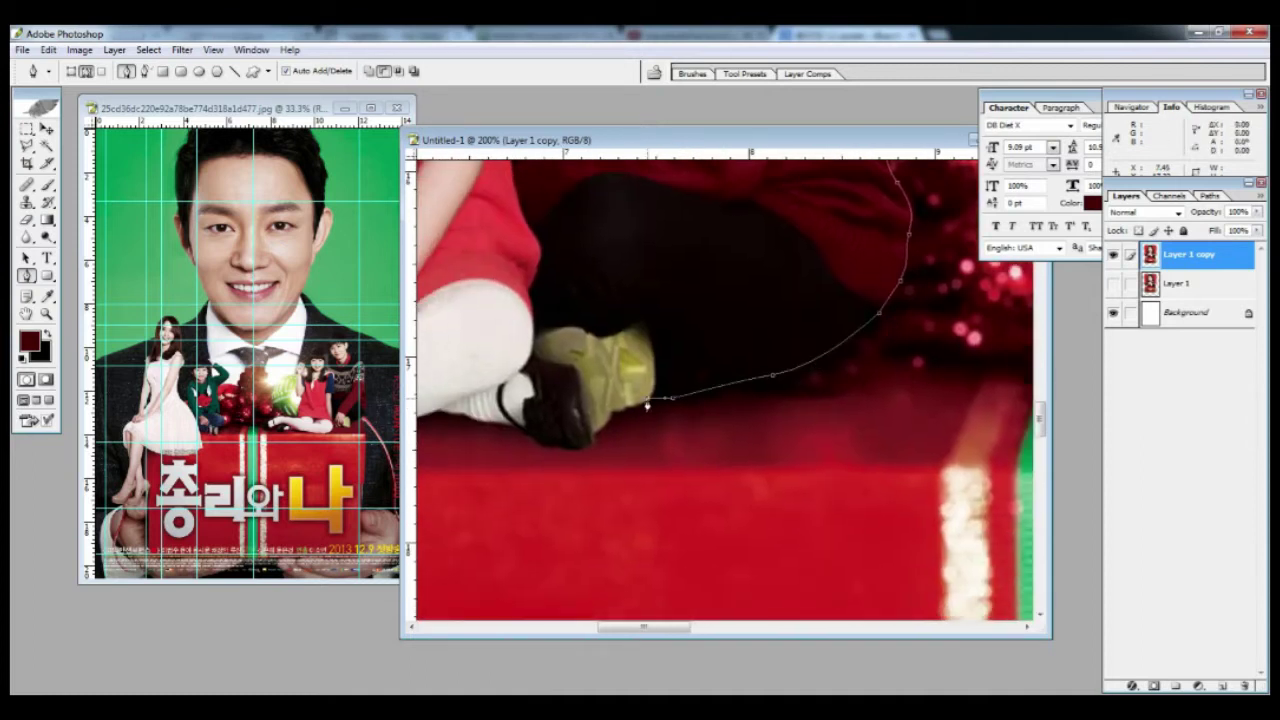
drag(598, 436, 790, 449)
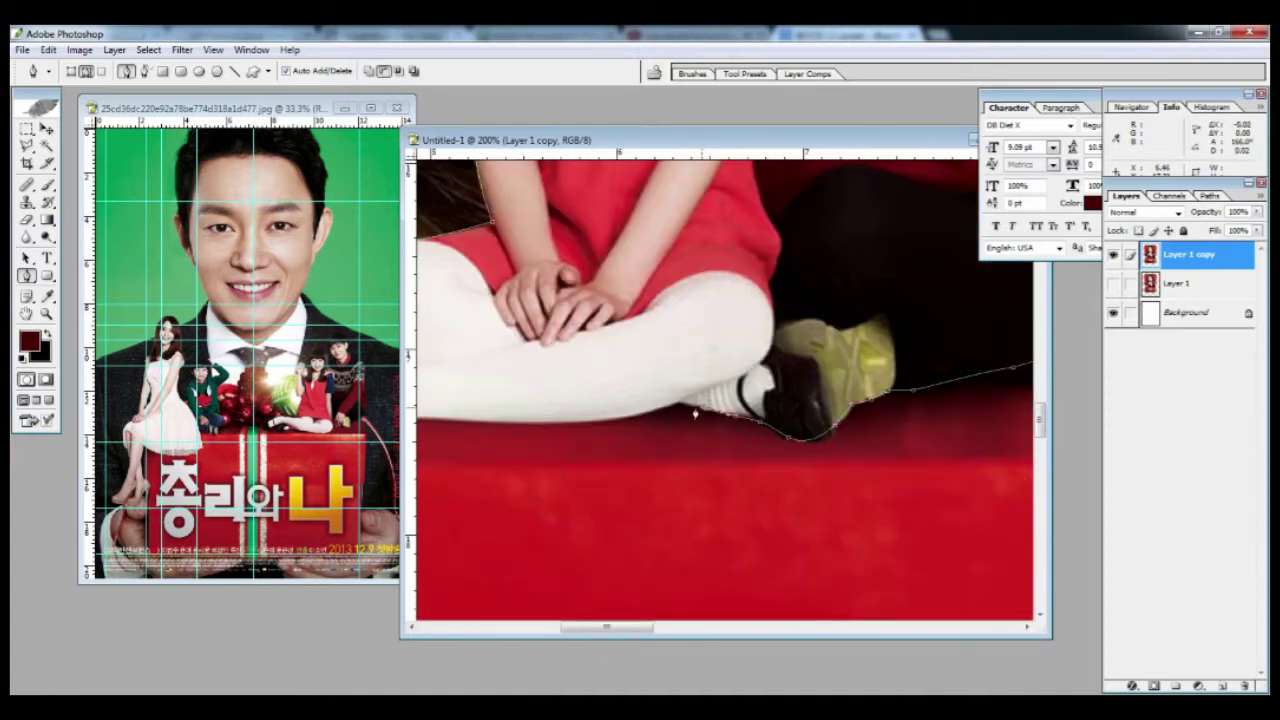
drag(695, 412, 905, 422)
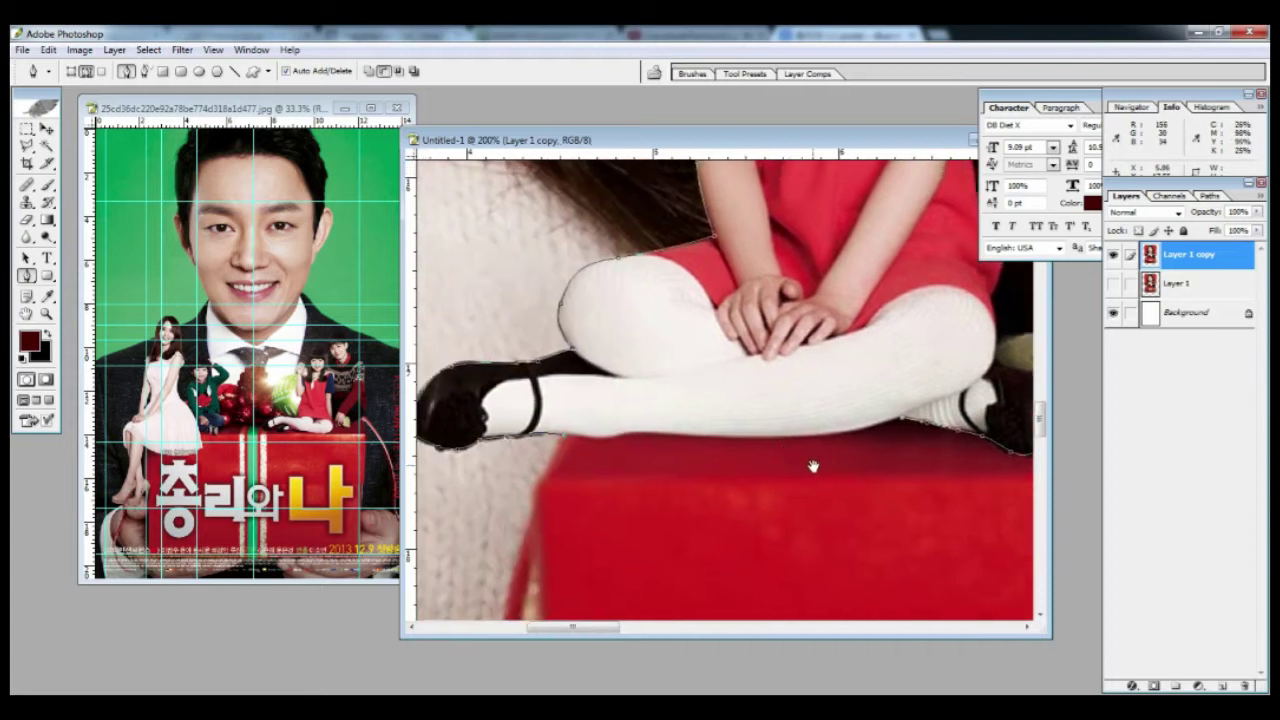
click(564, 439)
- Convert the closed path into a selection and invert it so it encloses the seated girl and young man
right_click(622, 360)
click(688, 436)
key(Return)
key(ctrl+minus)
key(ctrl+minus)
key(ctrl+minus)
key(ctrl+minus)
key(ctrl+minus)
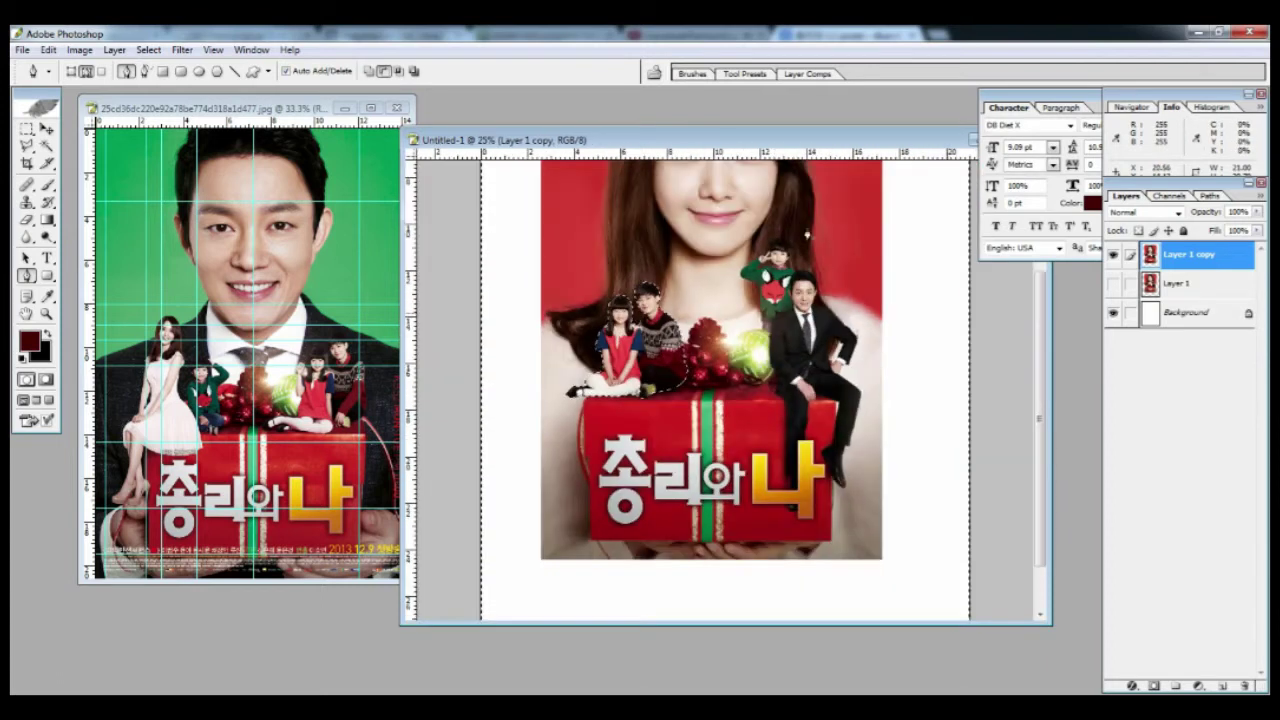
click(149, 50)
click(175, 121)
- Copy the selected pair to a new layer and move the copy sideways over the middle of the gift box
key(ctrl+j)
click(47, 130)
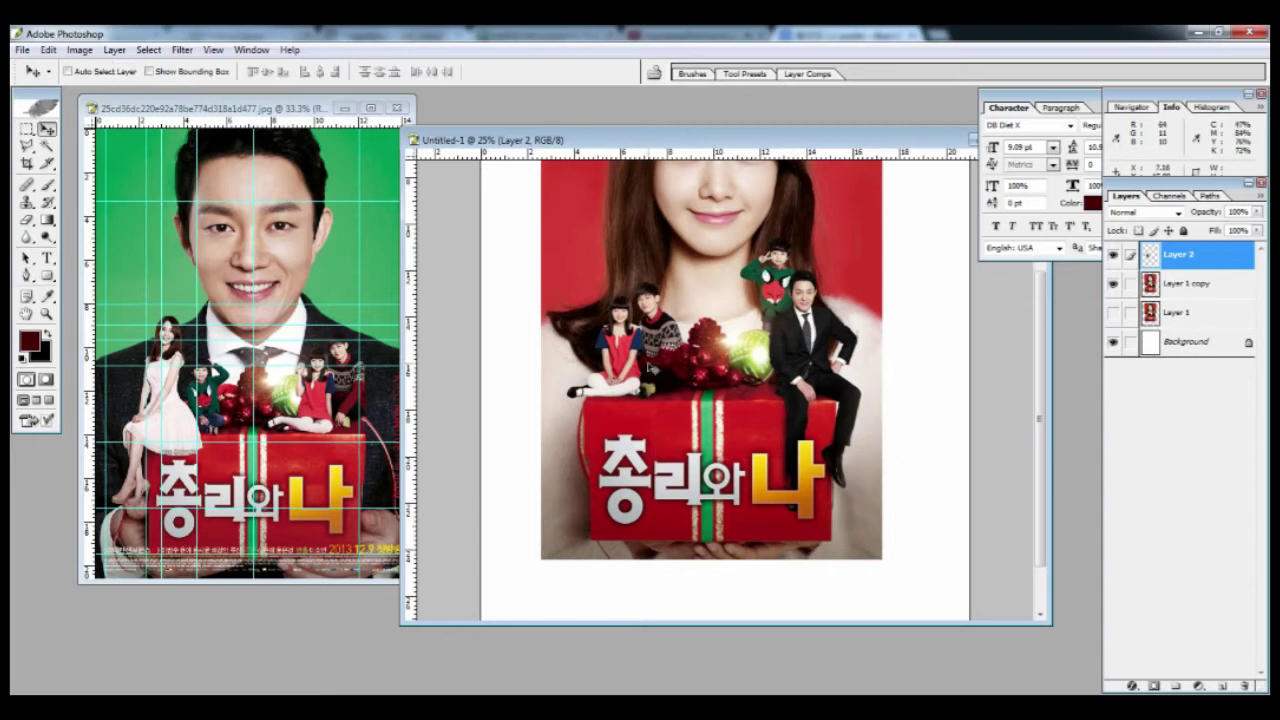
drag(648, 368, 734, 368)
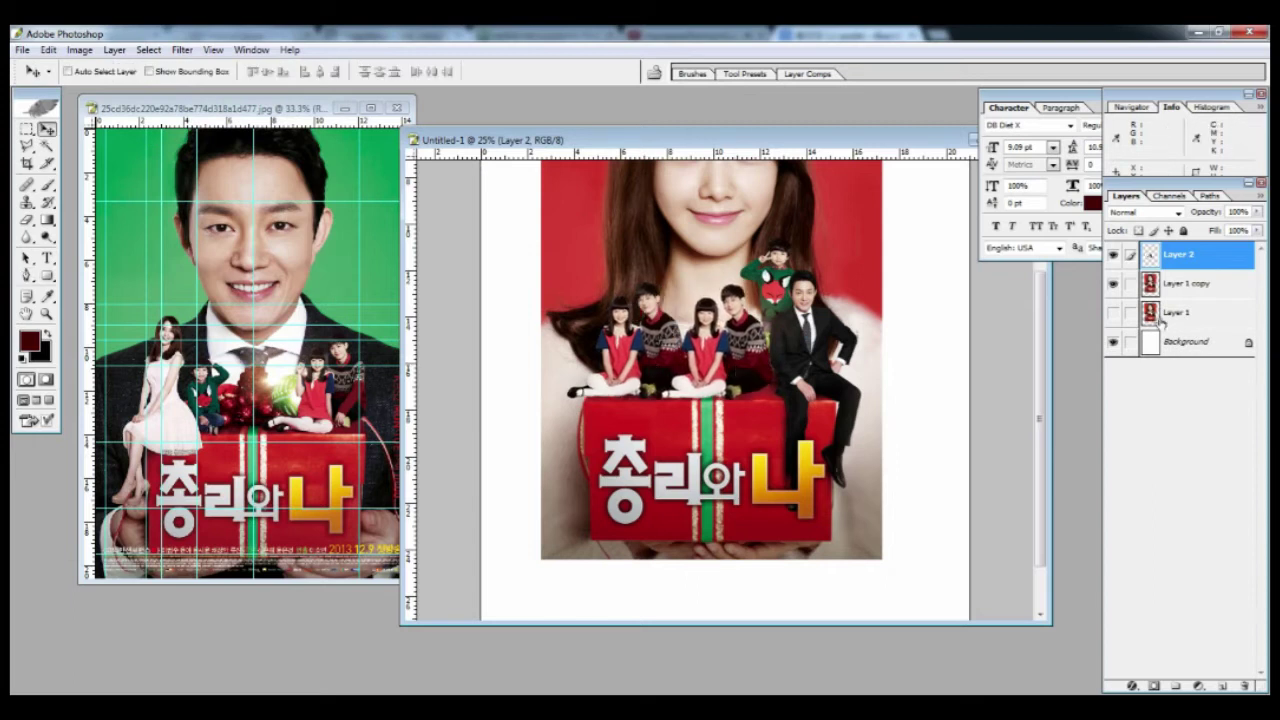
- On Layer 1 copy, lasso a patch of the woman's long hair above the seated pair's heads
click(1200, 284)
key(ctrl+plus)
key(ctrl+plus)
drag(432, 345, 580, 350)
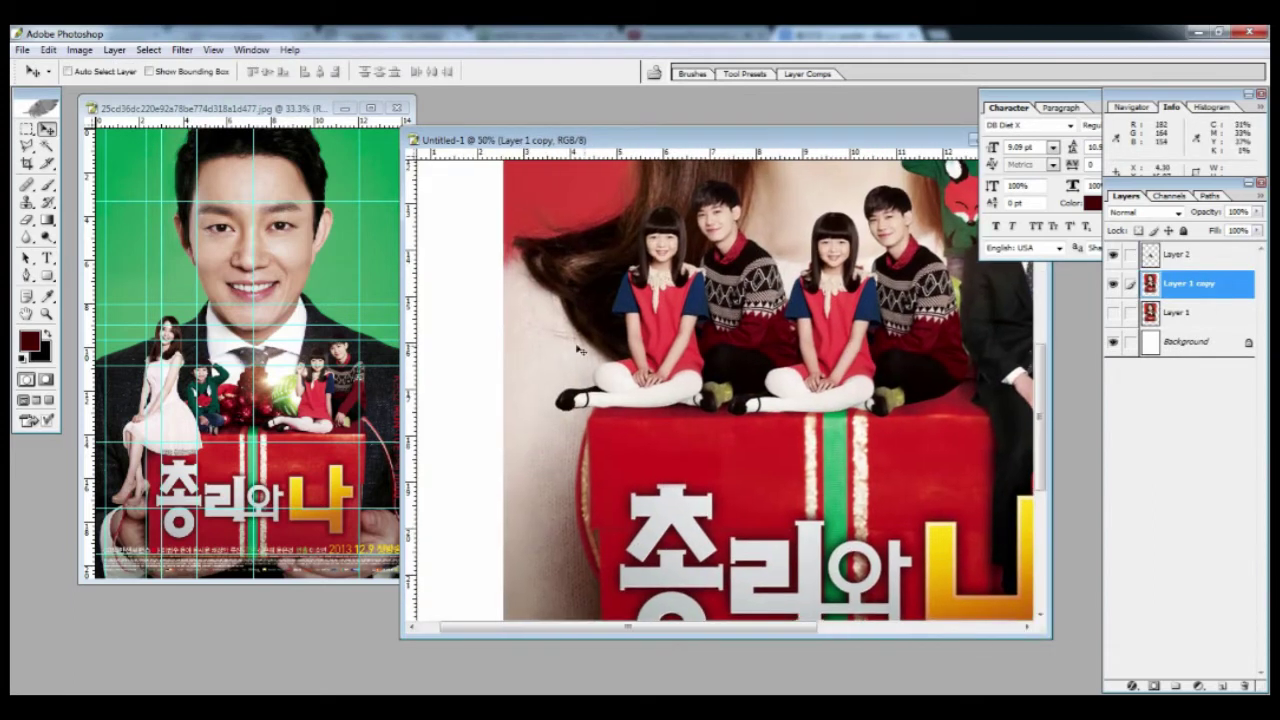
scroll(600, 315, up, 4)
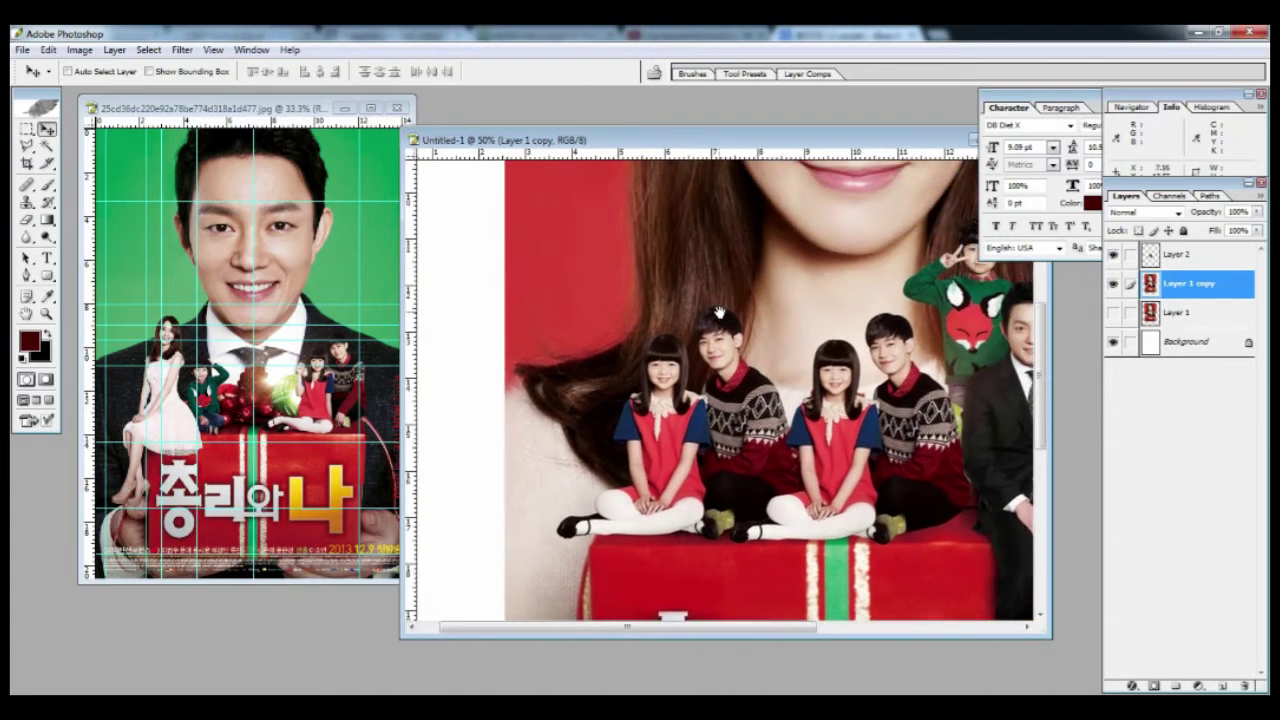
click(27, 145)
drag(719, 197, 720, 200)
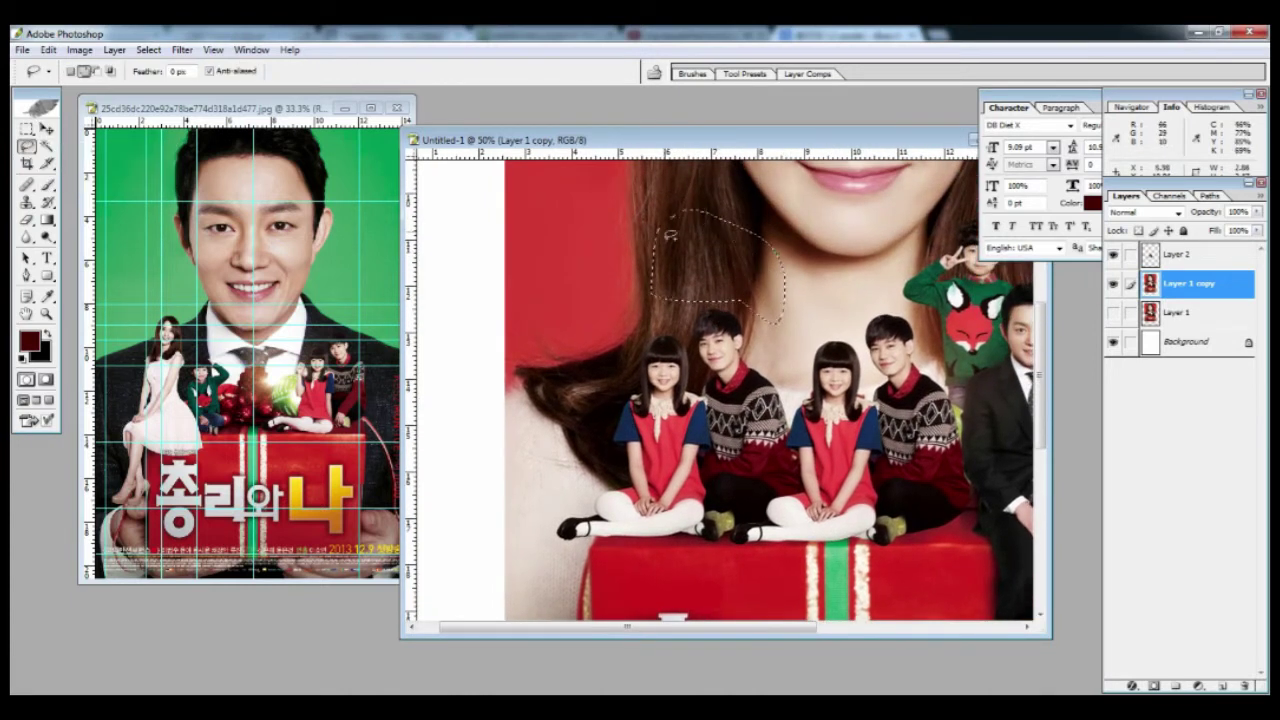
- Feather the hair selection by 5 pixels and copy it to a new layer
click(148, 50)
click(171, 166)
text(5)
key(Return)
key(ctrl+j)
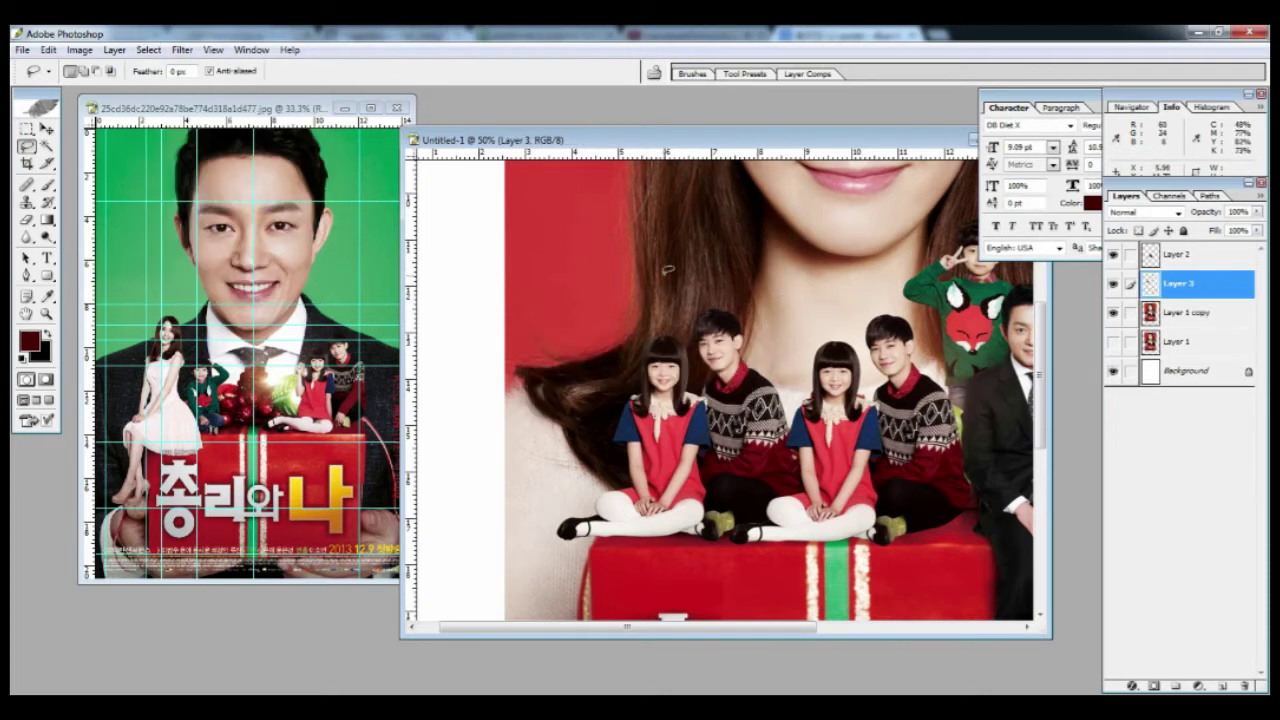
- Rotate the hair patch about 19°, stretch it taller and wider, and place it over the original pair's heads
key(ctrl+t)
drag(811, 253, 830, 291)
drag(718, 261, 720, 229)
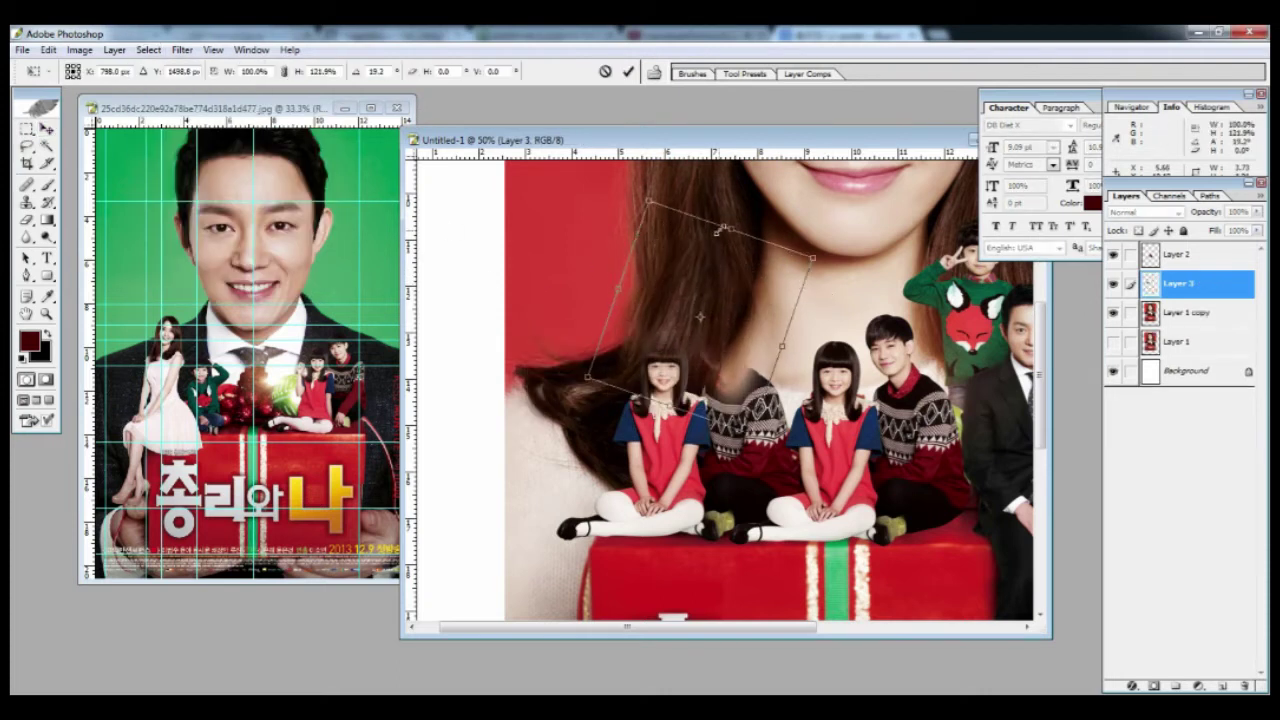
drag(616, 290, 603, 286)
drag(692, 318, 696, 339)
key(Return)
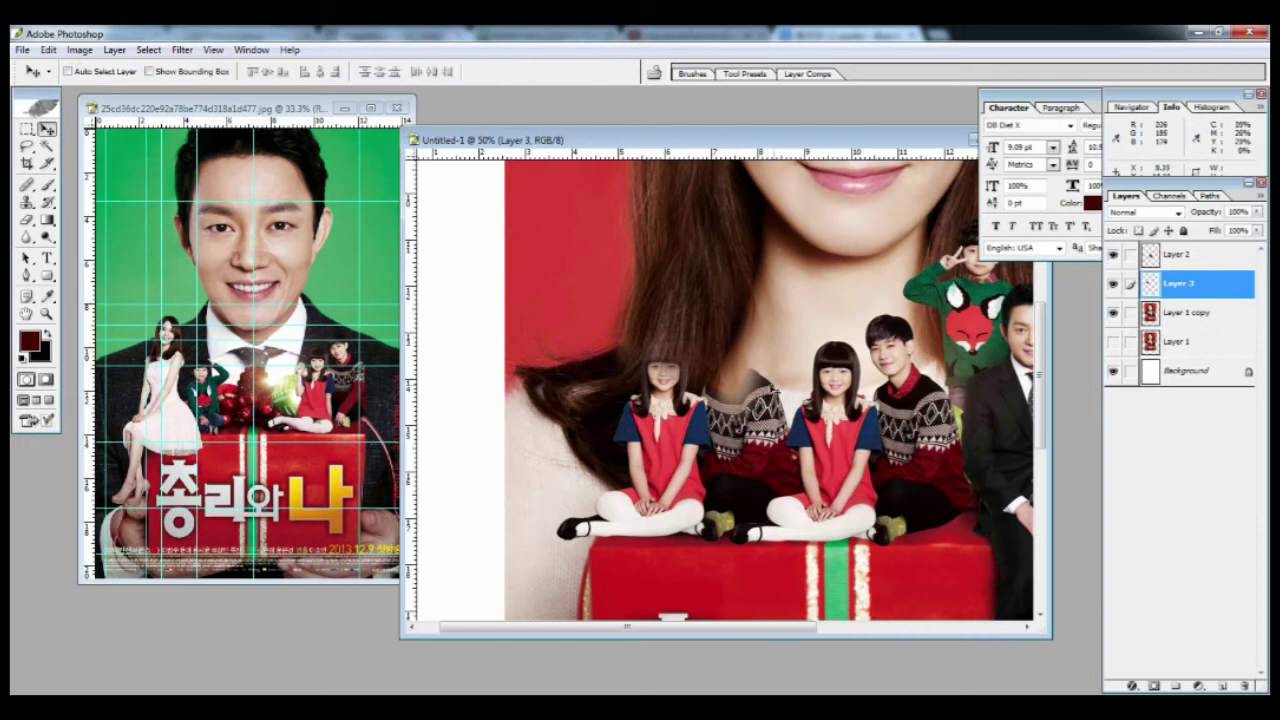
- Hide Layer 2 and clone the cream clothing over the original young man's head and shoulder on Layer 1 copy
ctrl+click(799, 327)
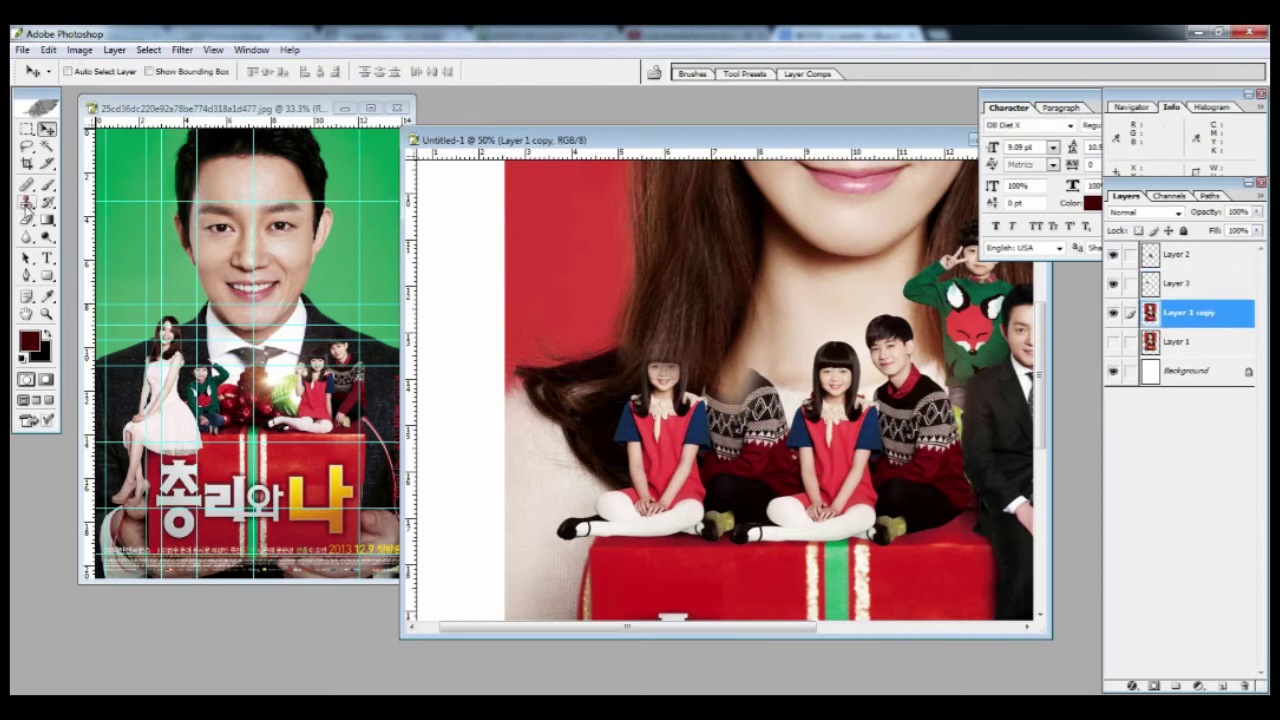
click(27, 201)
click(1113, 254)
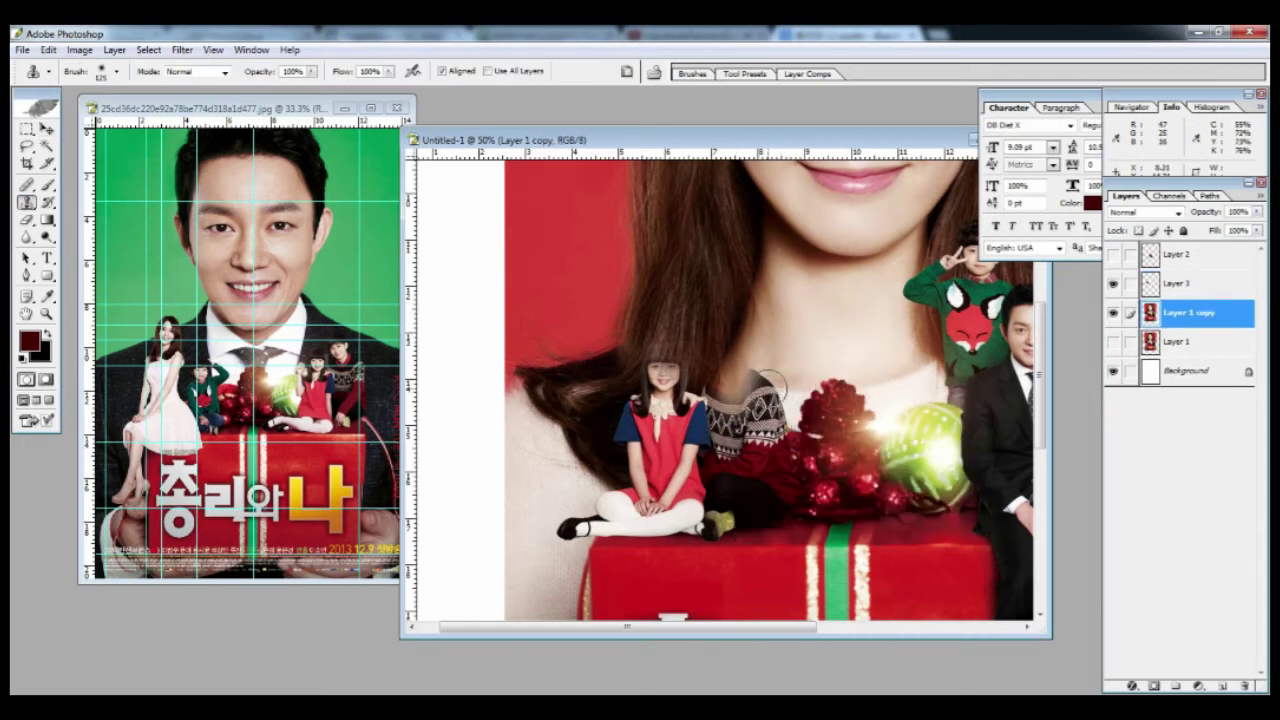
mouse_move(771, 382)
mouse_down()
mouse_move(726, 385)
mouse_move(772, 419)
mouse_move(737, 408)
mouse_move(762, 431)
mouse_move(787, 526)
mouse_move(740, 375)
mouse_move(706, 395)
mouse_up()
alt+click(897, 393)
alt+click(914, 389)
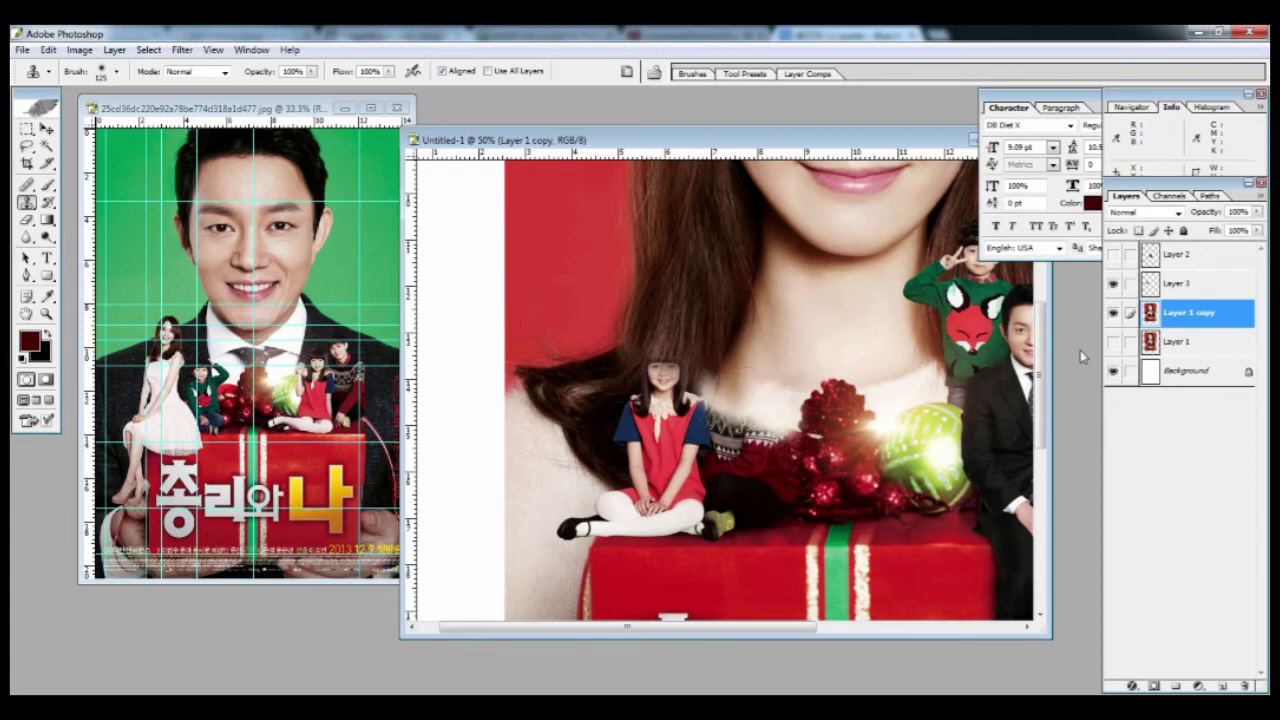
click(705, 385)
click(1190, 283)
key(e)
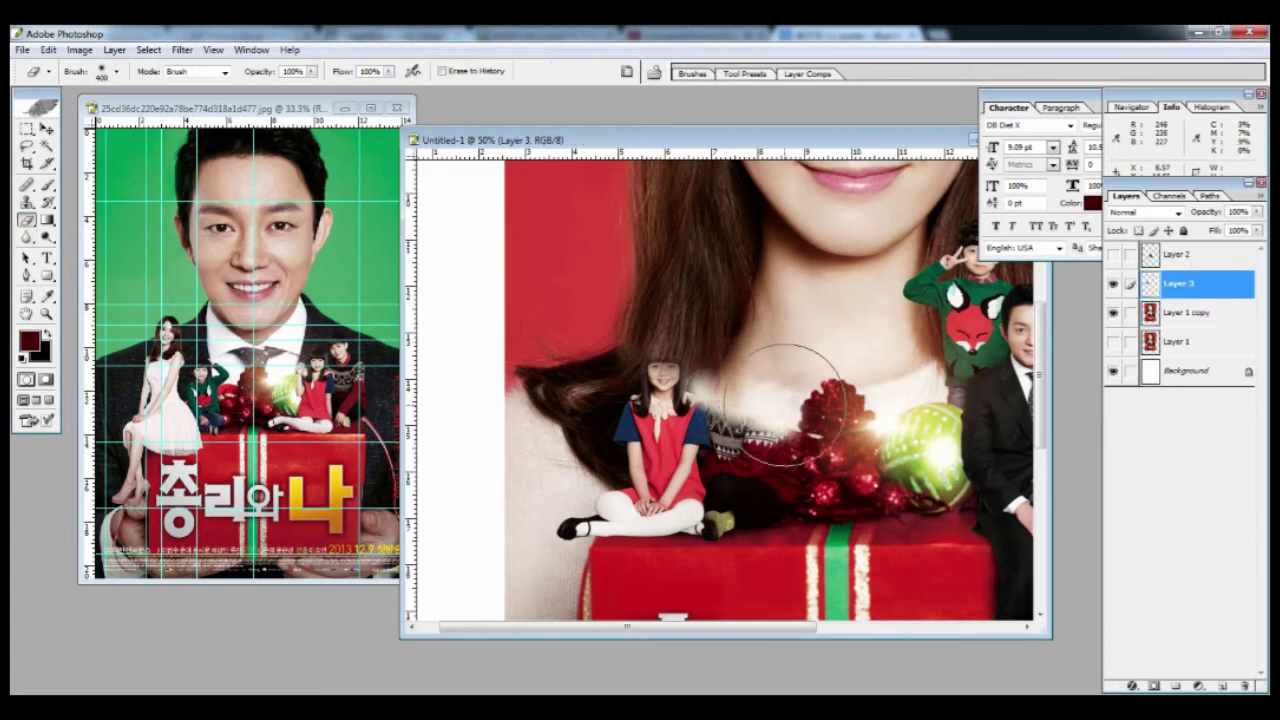
key(s)
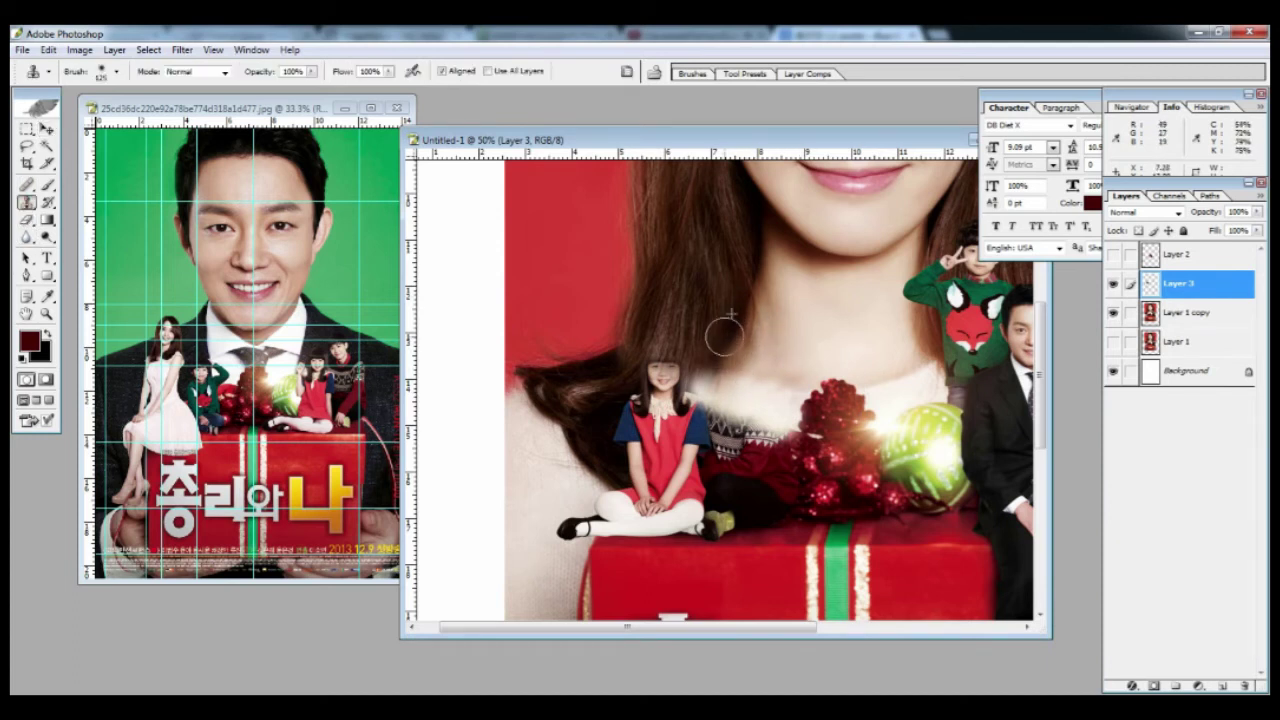
- Outline the red berry ornament with a Pen path and turn it into a feathered selection
click(28, 146)
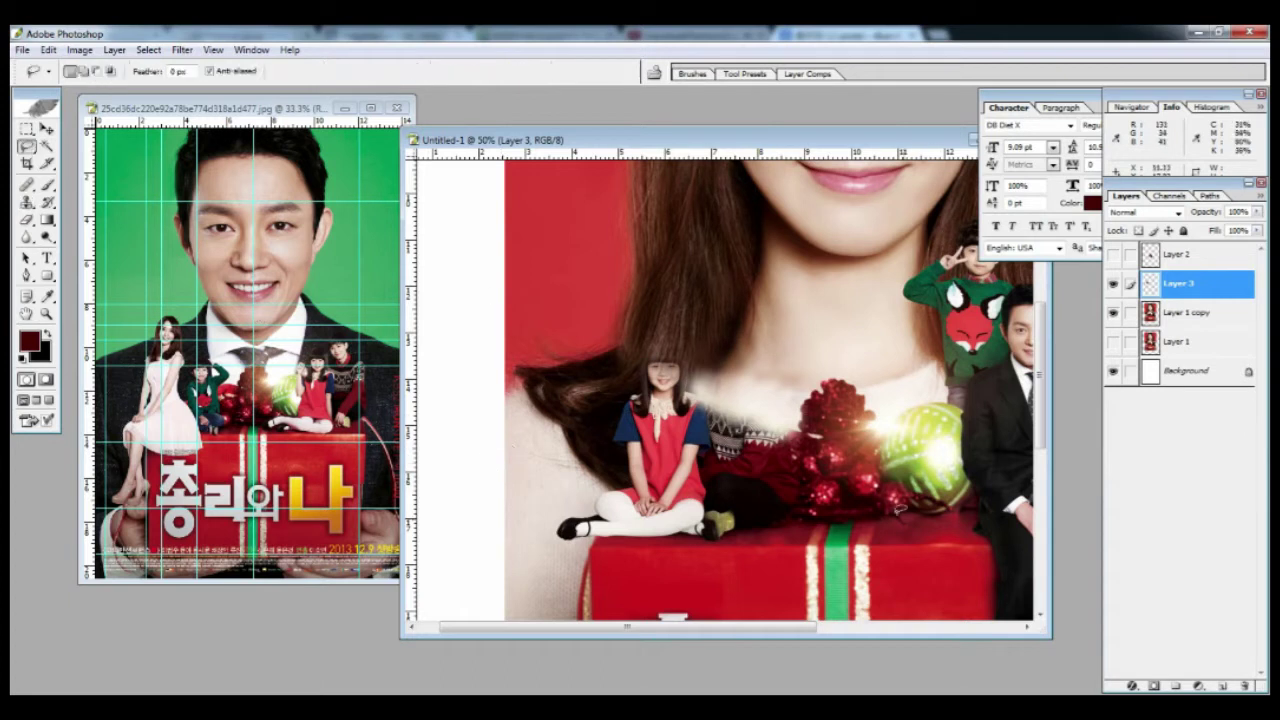
key(p)
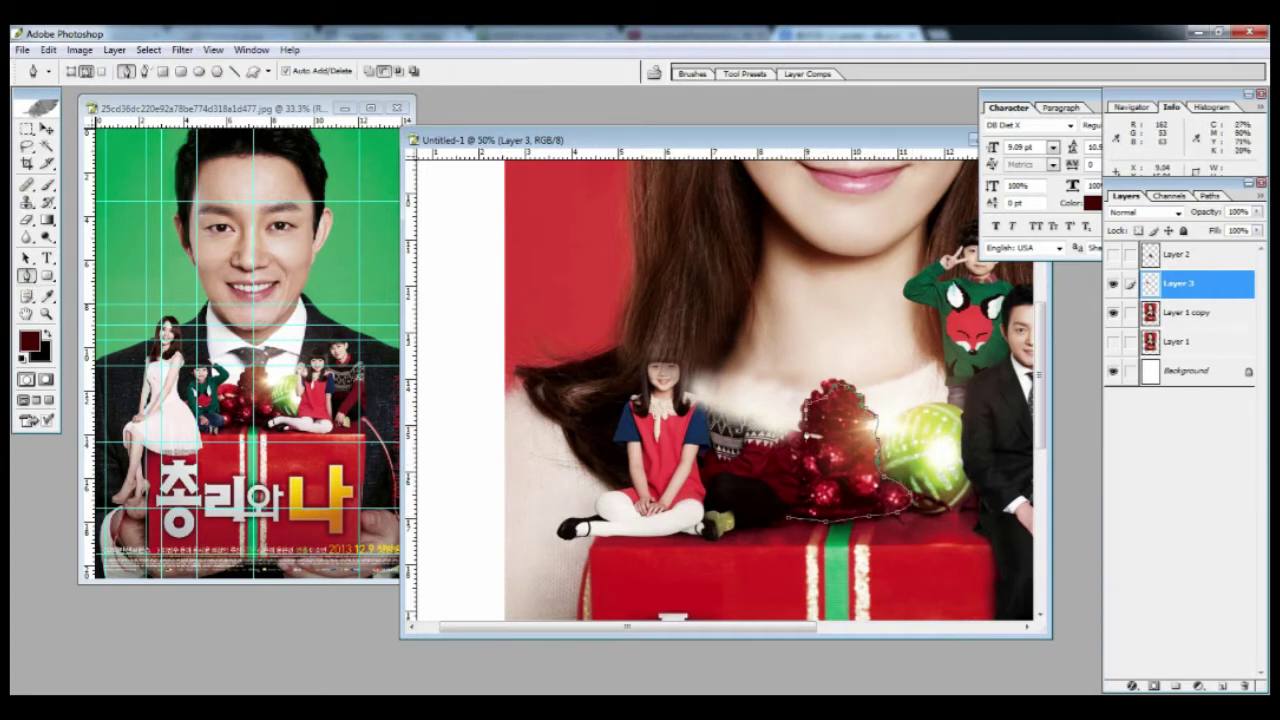
right_click(787, 456)
click(857, 531)
key(Return)
click(149, 50)
click(168, 174)
key(Return)
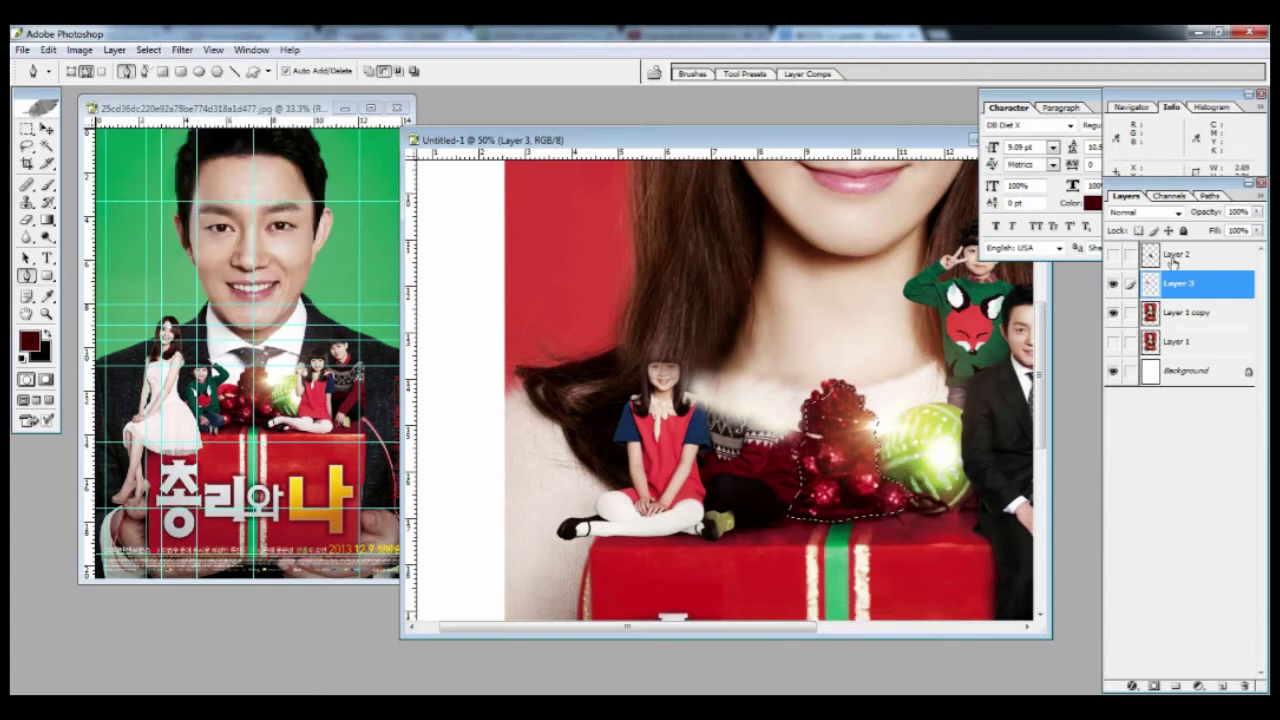
- Try covering the young man with a horizontally flipped, enlarged copy of the ornament from Layer 1 copy, then delete that copy
click(1187, 312)
key(ctrl+j)
key(ctrl+j)
key(ctrl+t)
drag(855, 470, 750, 476)
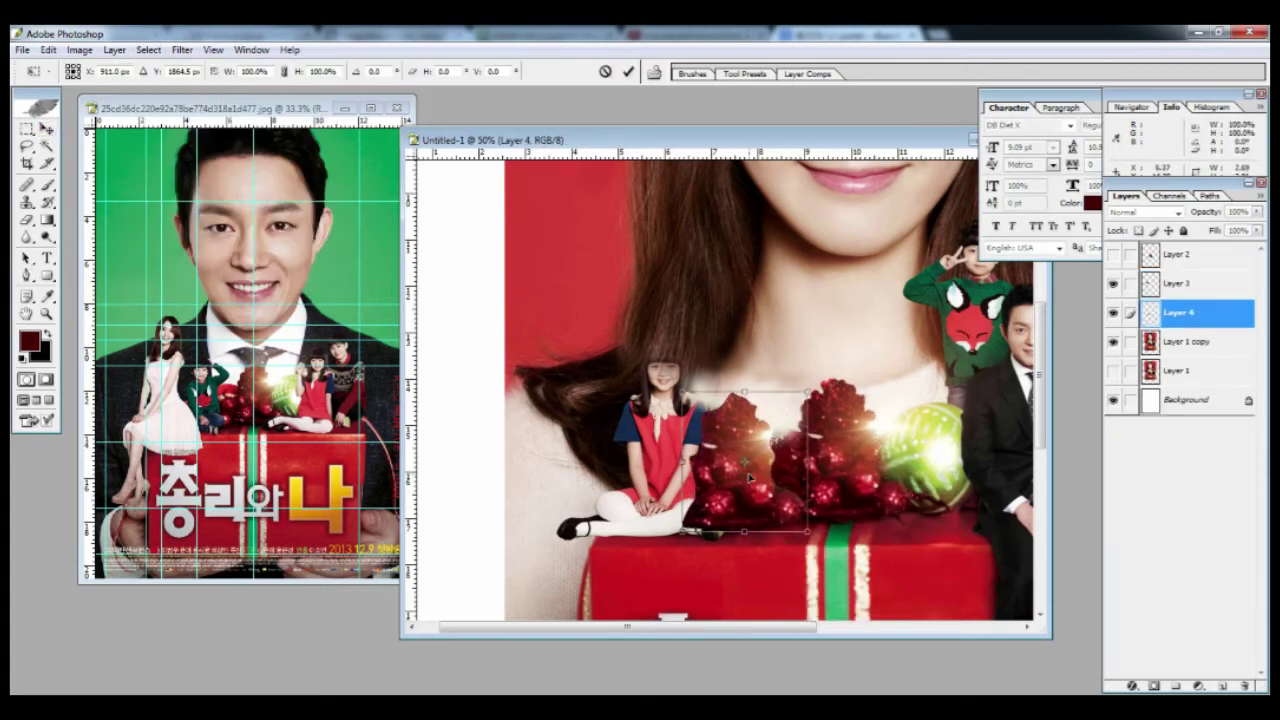
right_click(750, 478)
click(808, 661)
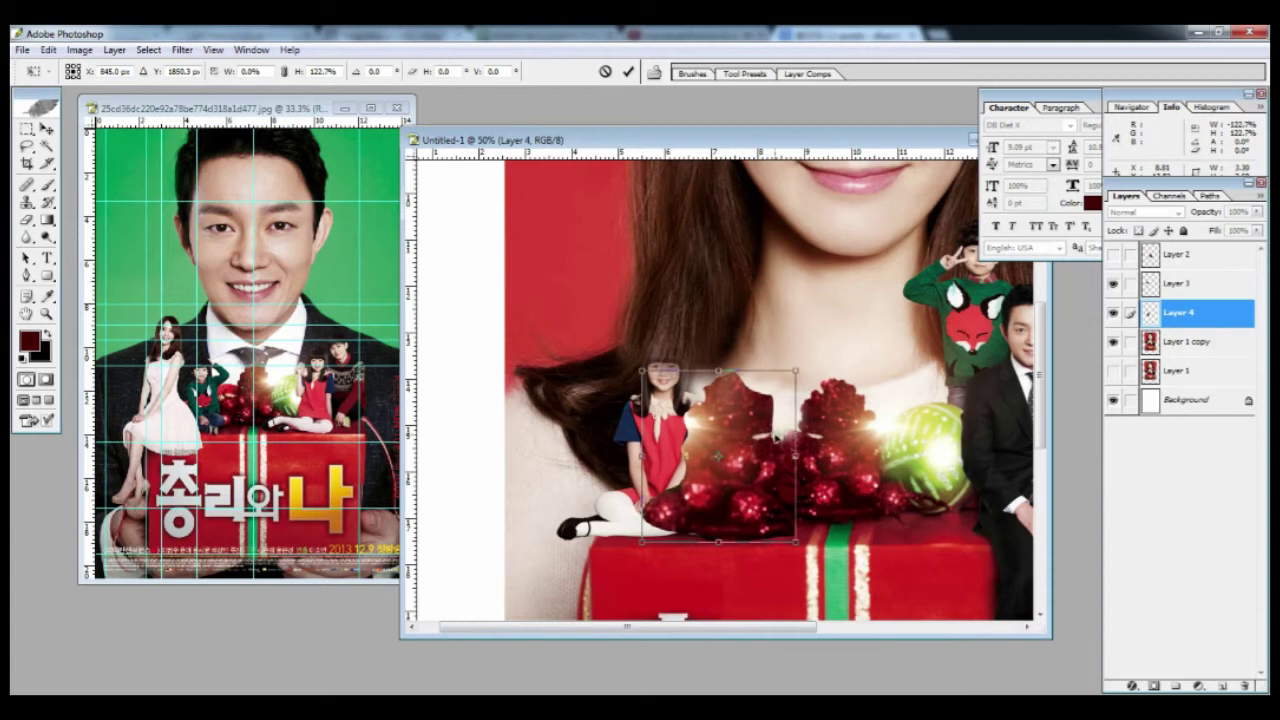
key(Return)
click(1246, 687)
- Duplicate the hair patch, transform the copy to cover the girl's head, and place its layer beneath Layer 3
ctrl+click(679, 330)
drag(679, 330, 676, 395)
key(ctrl+t)
drag(814, 323, 812, 370)
key(Return)
drag(1194, 285, 1204, 330)
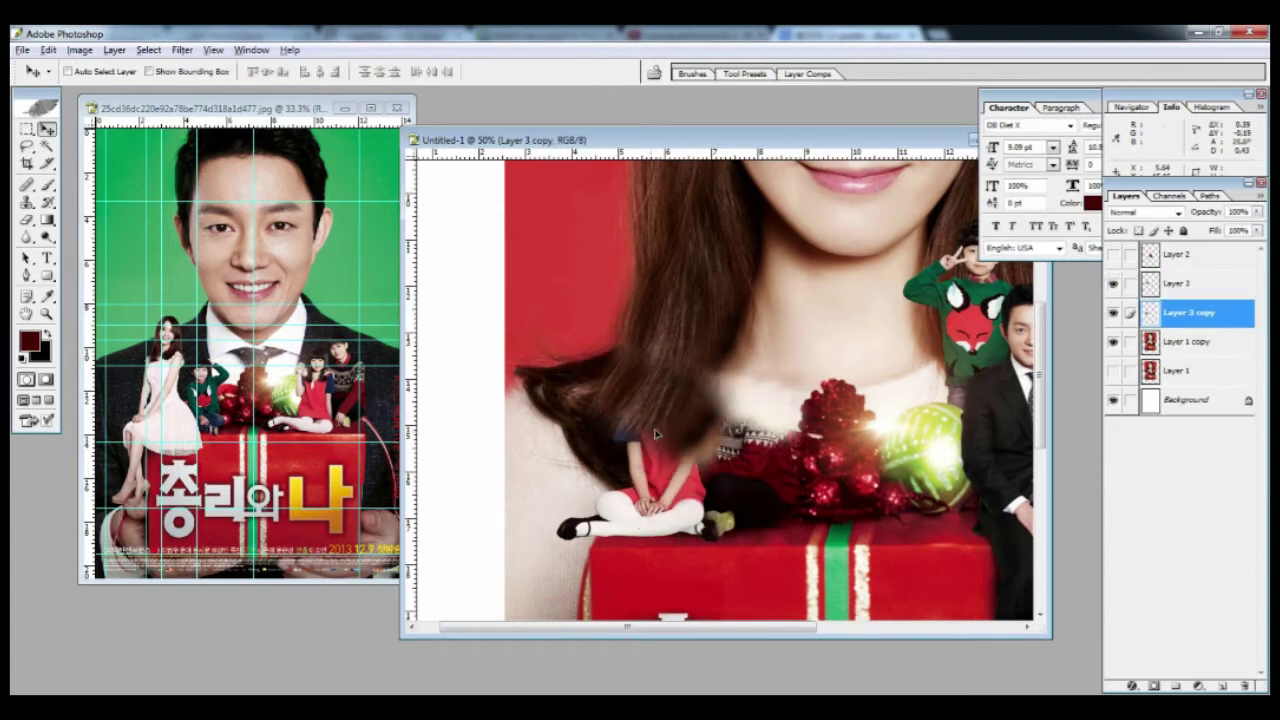
drag(630, 436, 648, 418)
- Darken the duplicated hair's midtones with Levels and sample its dark tone as the foreground colour
key(ctrl+l)
mouse_move(1069, 514)
mouse_down()
mouse_move(1000, 515)
mouse_move(1092, 508)
mouse_up()
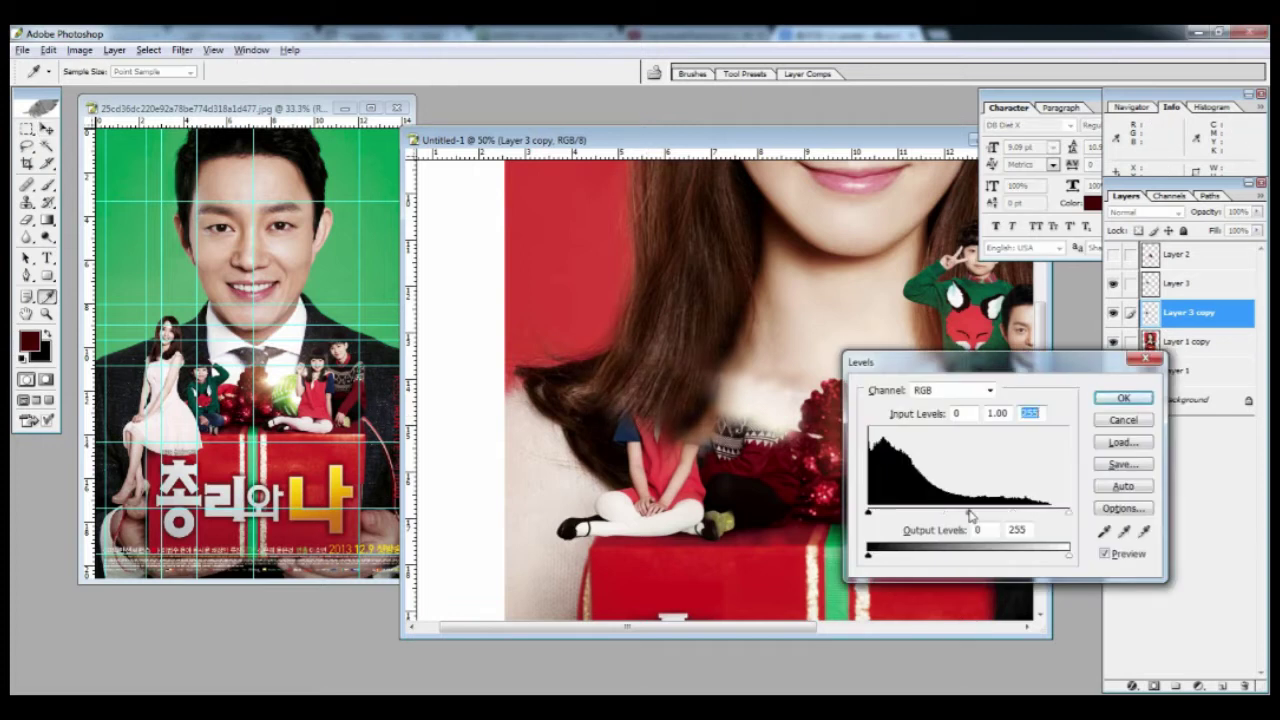
drag(969, 514, 1001, 515)
key(Return)
click(31, 342)
click(640, 408)
key(Return)
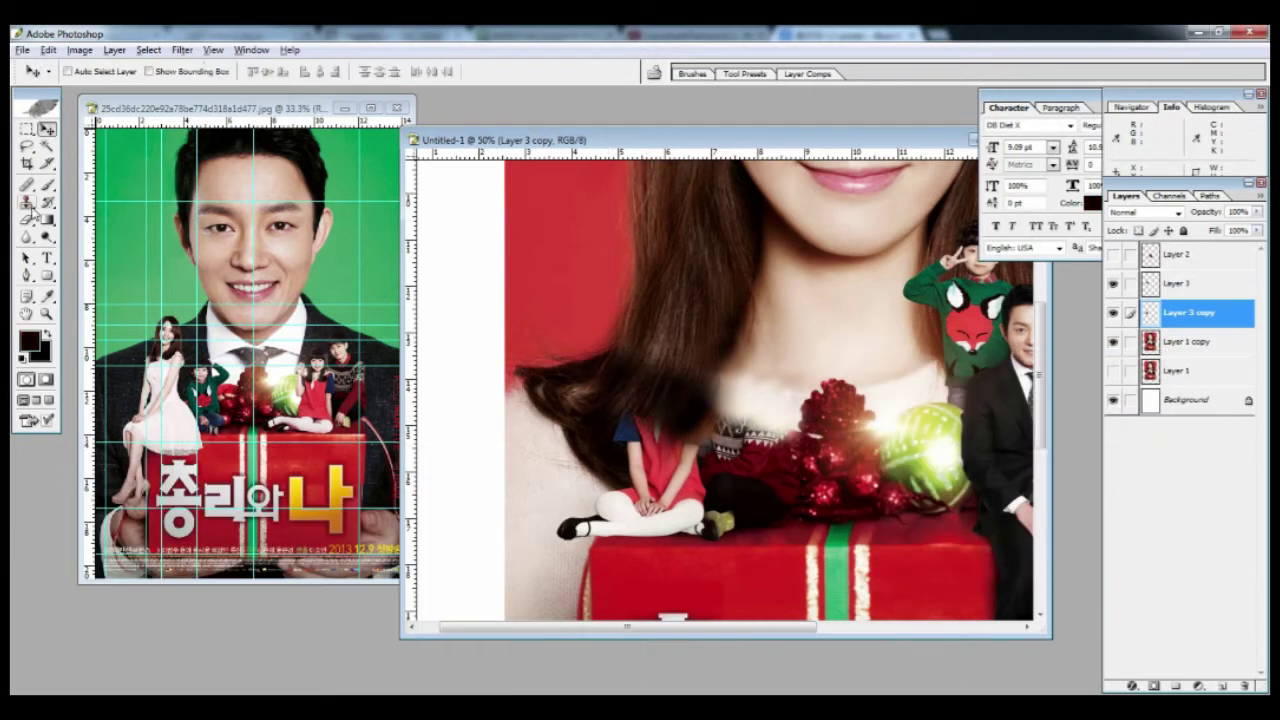
- On Layer 1 copy, clone dark hair over the girl's upper body and cream fabric over her legs and shoe
click(27, 203)
click(1188, 342)
alt+click(607, 439)
mouse_move(626, 438)
mouse_down()
mouse_move(635, 420)
mouse_move(627, 466)
mouse_move(669, 427)
mouse_move(657, 454)
mouse_up()
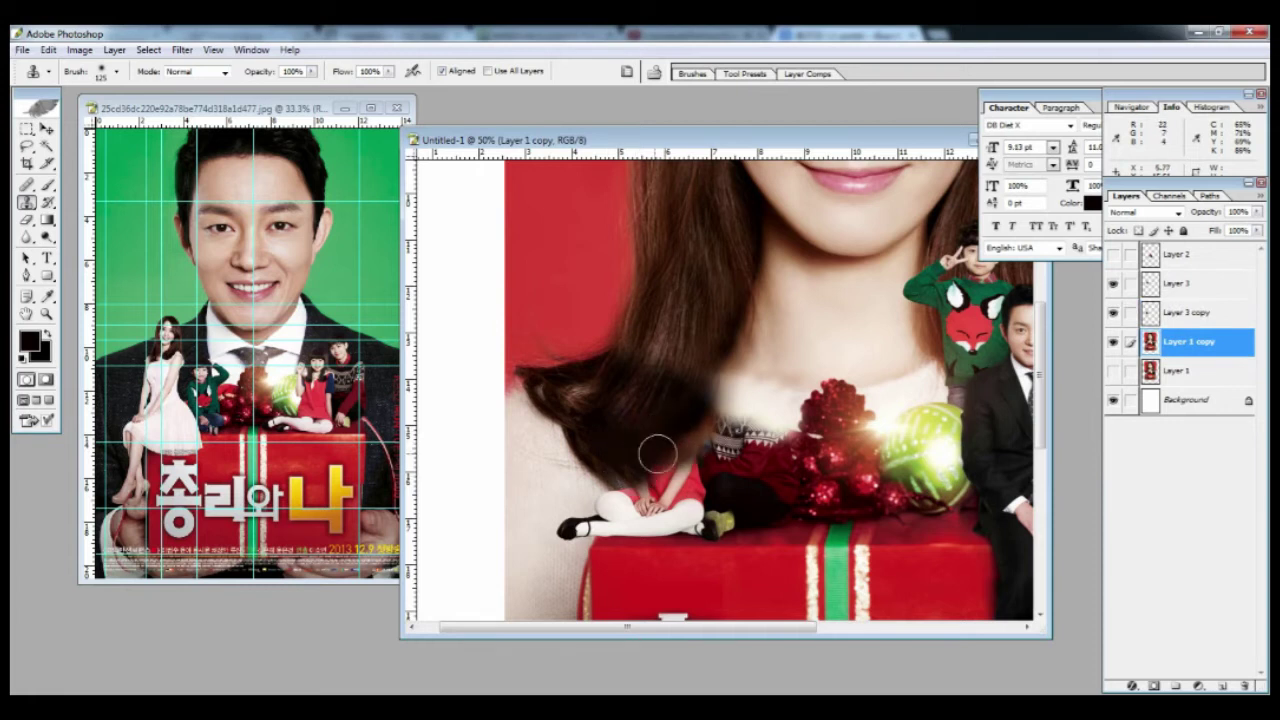
alt+click(562, 498)
mouse_move(590, 508)
mouse_down()
mouse_move(560, 528)
mouse_move(603, 515)
mouse_up()
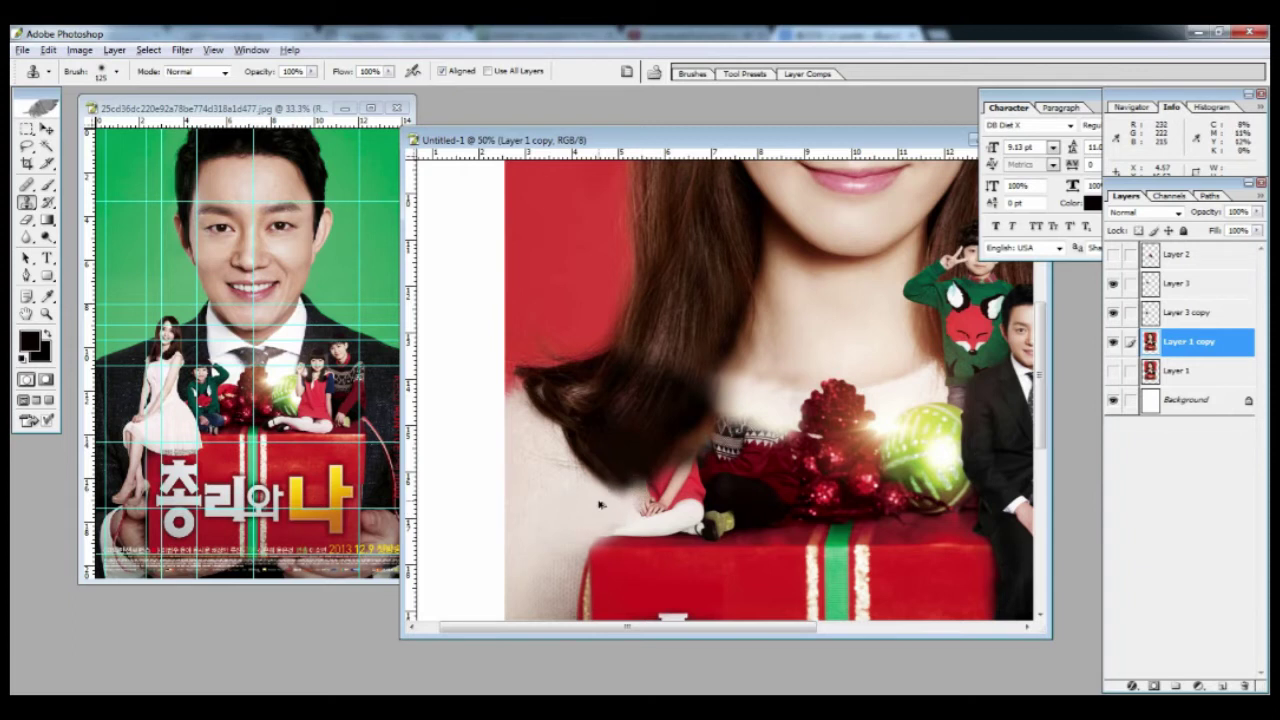
- Switch to the green poster document and hide its guides
key(ctrl+minus)
key(v)
click(197, 200)
click(213, 49)
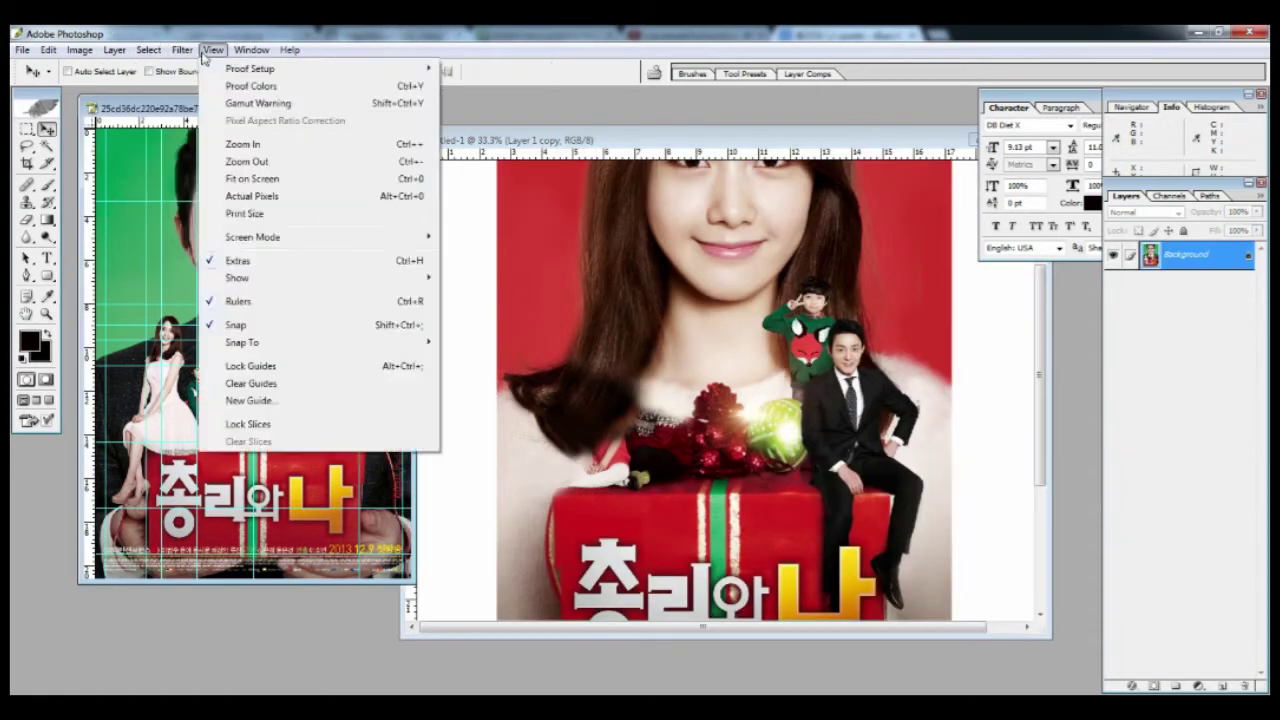
click(236, 261)
- Copy a rectangular area around the seated woman from the green poster into Untitled-1 and place its layer beneath Layer 2
click(26, 128)
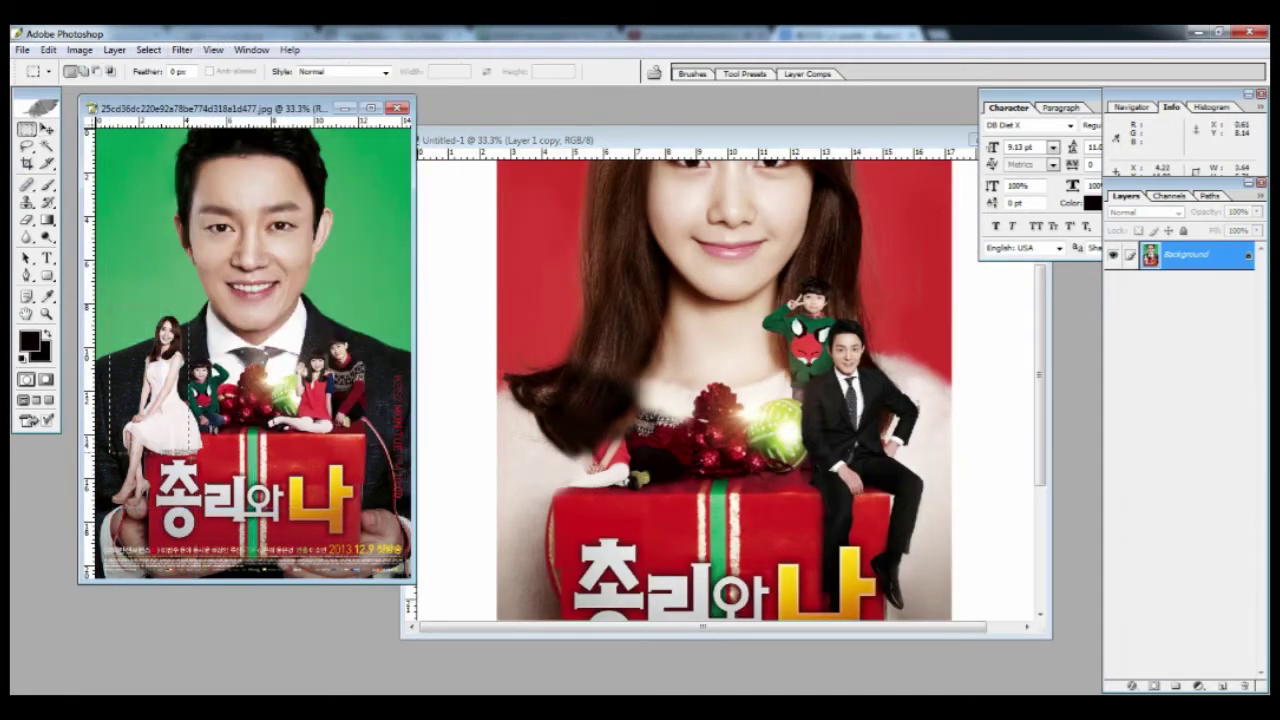
drag(188, 453, 226, 518)
click(47, 129)
drag(180, 382, 588, 391)
drag(1221, 338, 1212, 271)
- Enlarge the pasted woman's patch proportionally and position it over the gift box's front corner
drag(577, 438, 579, 481)
key(ctrl+t)
drag(634, 360, 722, 262)
drag(646, 334, 881, 418)
key(Return)
key(ctrl+alt+0)
- Open the second green poster image from The Prime Minister and I folder and close the first green poster without saving
key(alt+Tab)
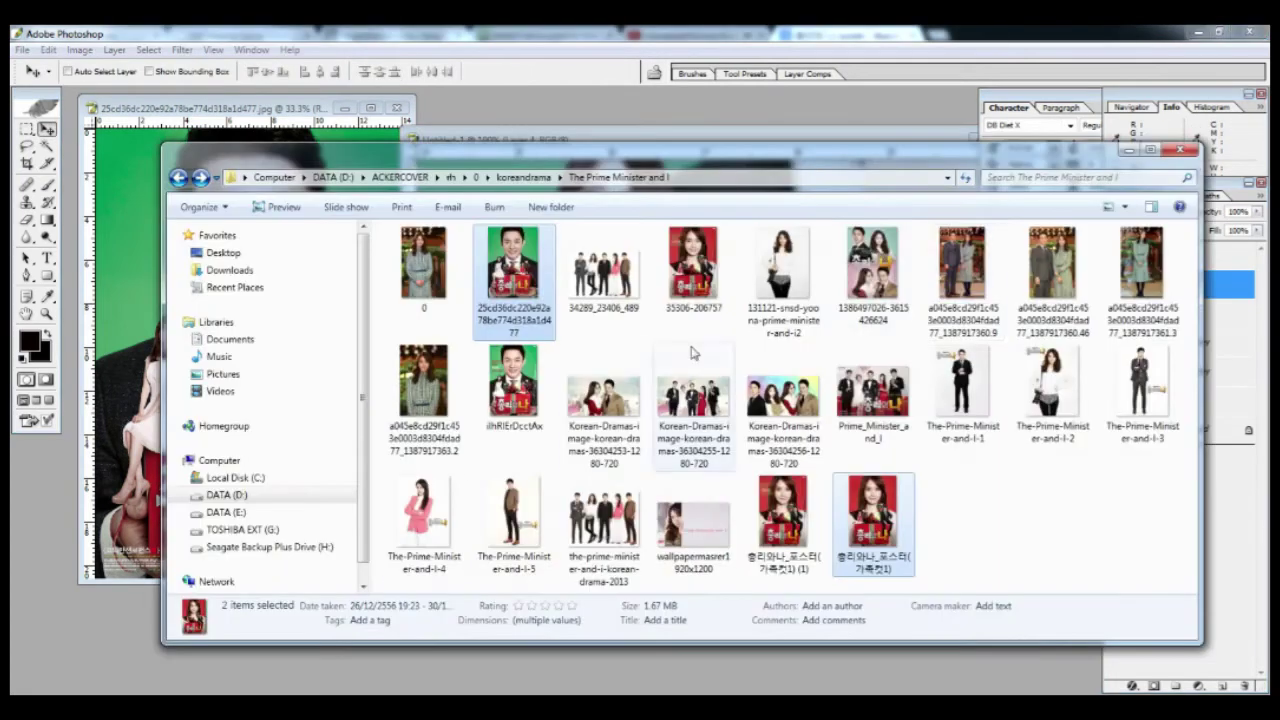
click(510, 283)
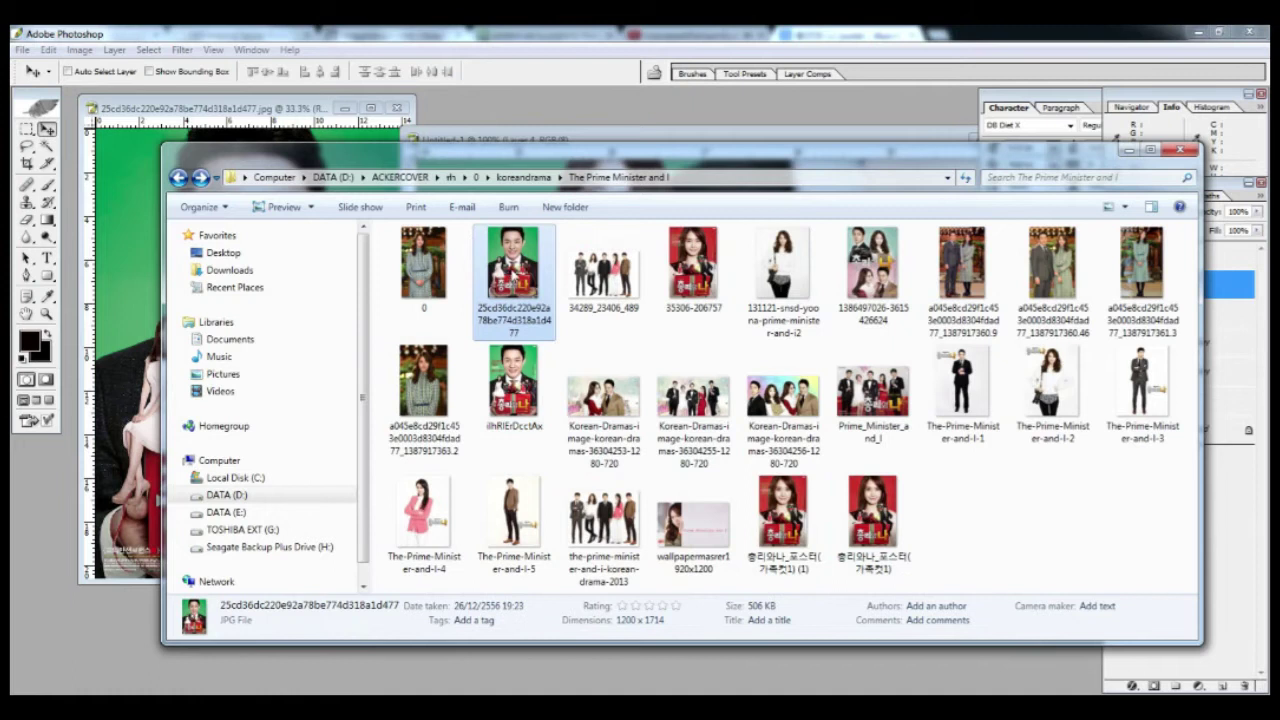
click(522, 368)
double_click(522, 370)
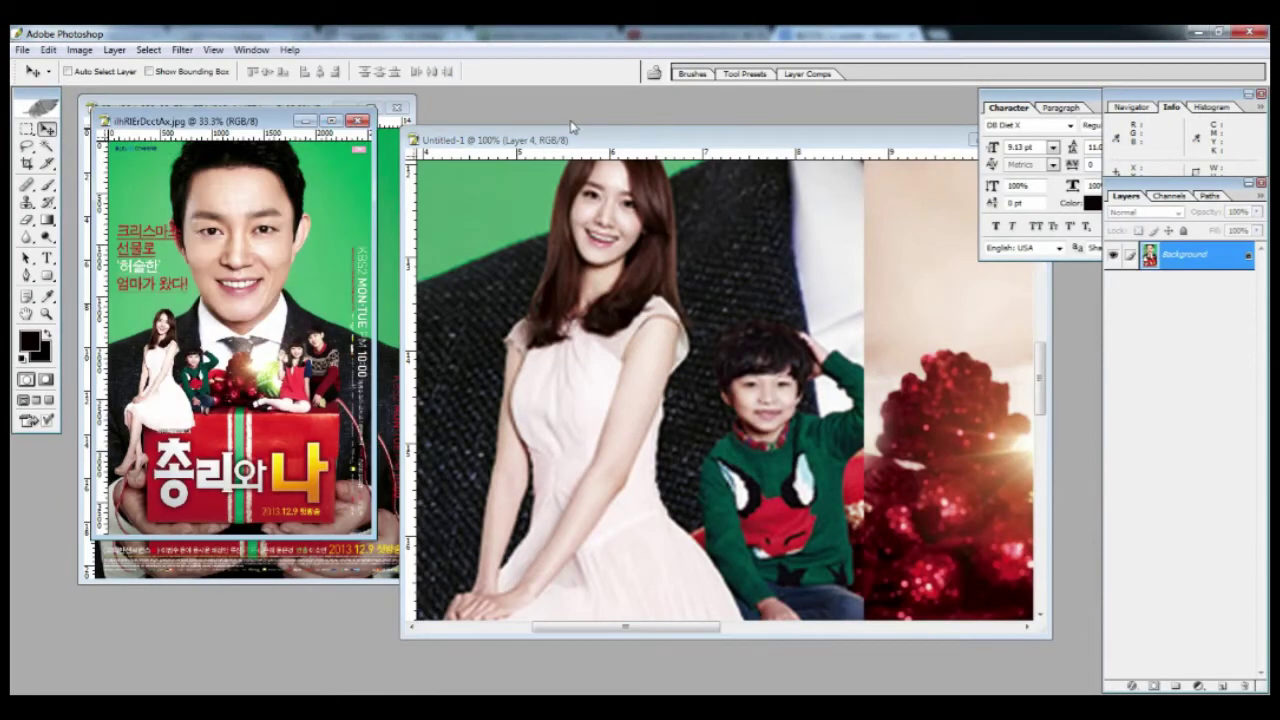
click(397, 108)
click(666, 297)
- Copy a rectangular area around the seated woman and the boy from the newly opened green poster into Untitled-1
click(26, 129)
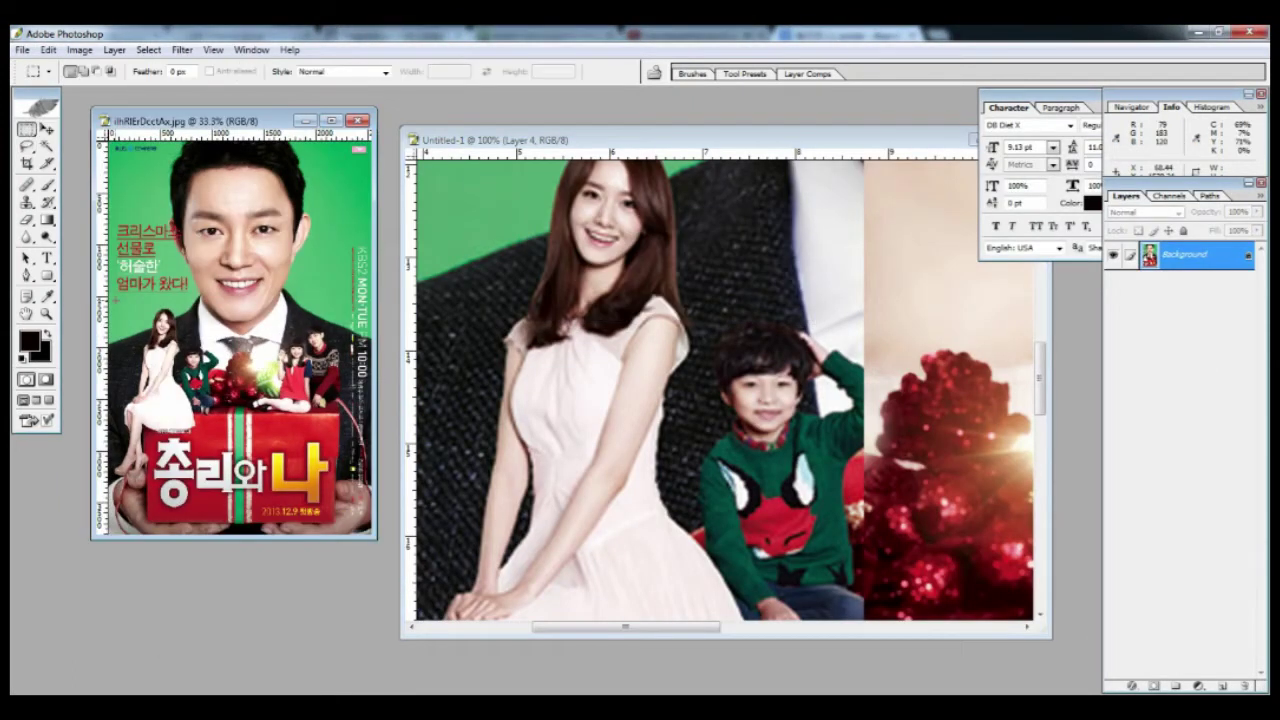
drag(97, 300, 214, 480)
click(47, 129)
drag(184, 409, 720, 635)
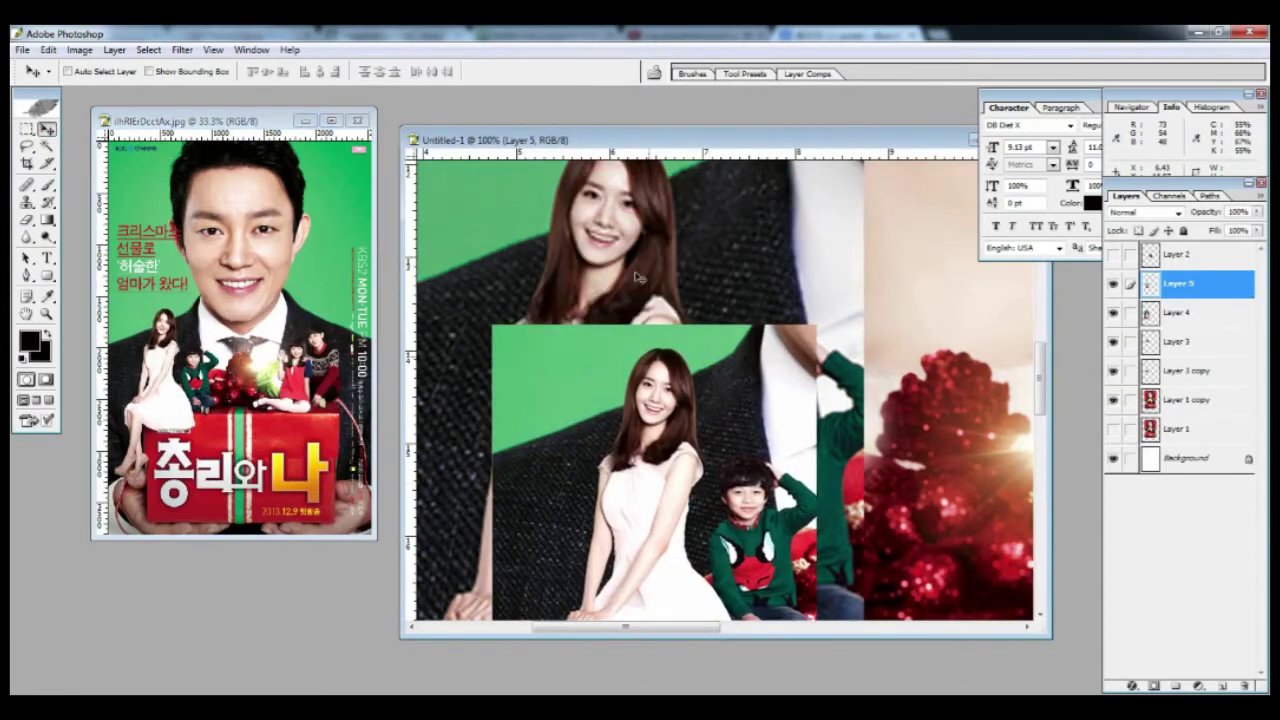
- Set Layer 4's opacity to 88%
ctrl+click(769, 320)
key(ctrl+minus)
key(ctrl+minus)
key(ctrl+minus)
key(8)
key(8)
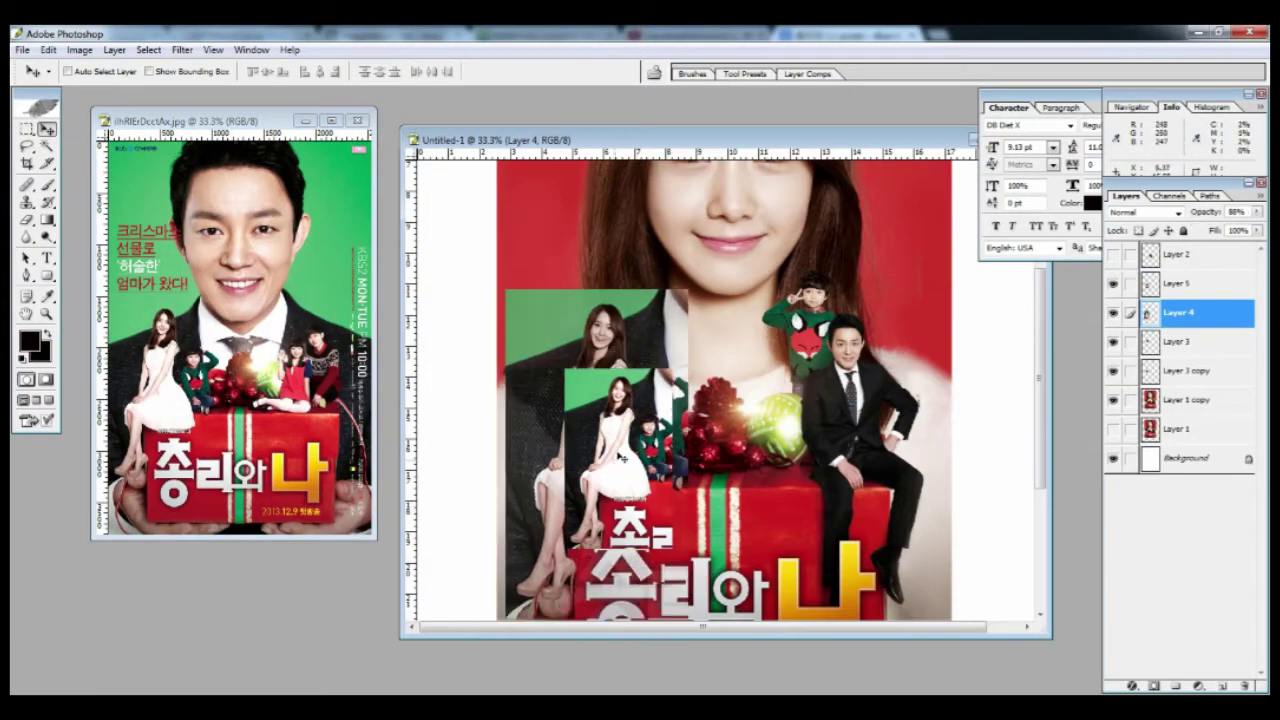
- Set Layer 5's opacity to 77%, enlarge it to about 189.4%, and align it over the woman on Layer 4
ctrl+click(622, 458)
drag(1206, 214, 1190, 214)
drag(612, 455, 712, 288)
key(ctrl+t)
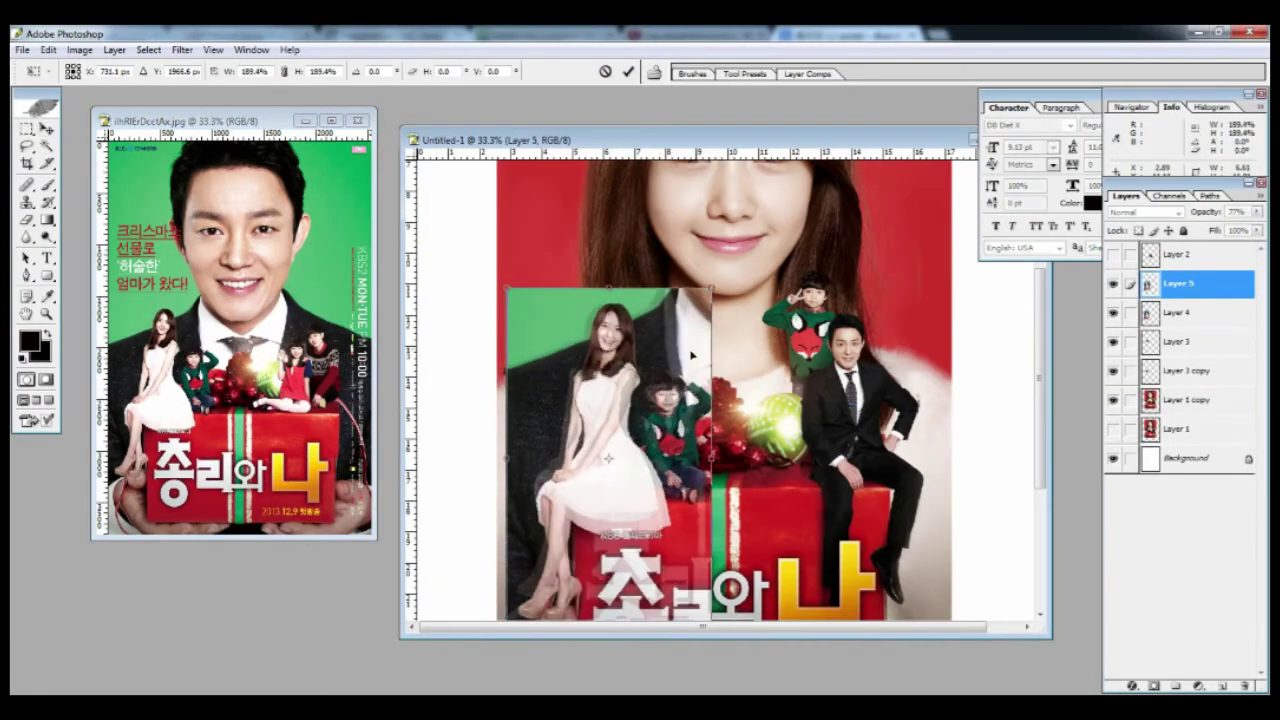
drag(691, 355, 678, 360)
key(Return)
- Delete Layer 4 and set Layer 5's opacity to 93%
click(1114, 284)
drag(1160, 313, 1244, 686)
click(1114, 284)
click(1164, 287)
- Shift Layer 5 slightly upward and scale it proportionally to about 95.8%
drag(604, 478, 609, 468)
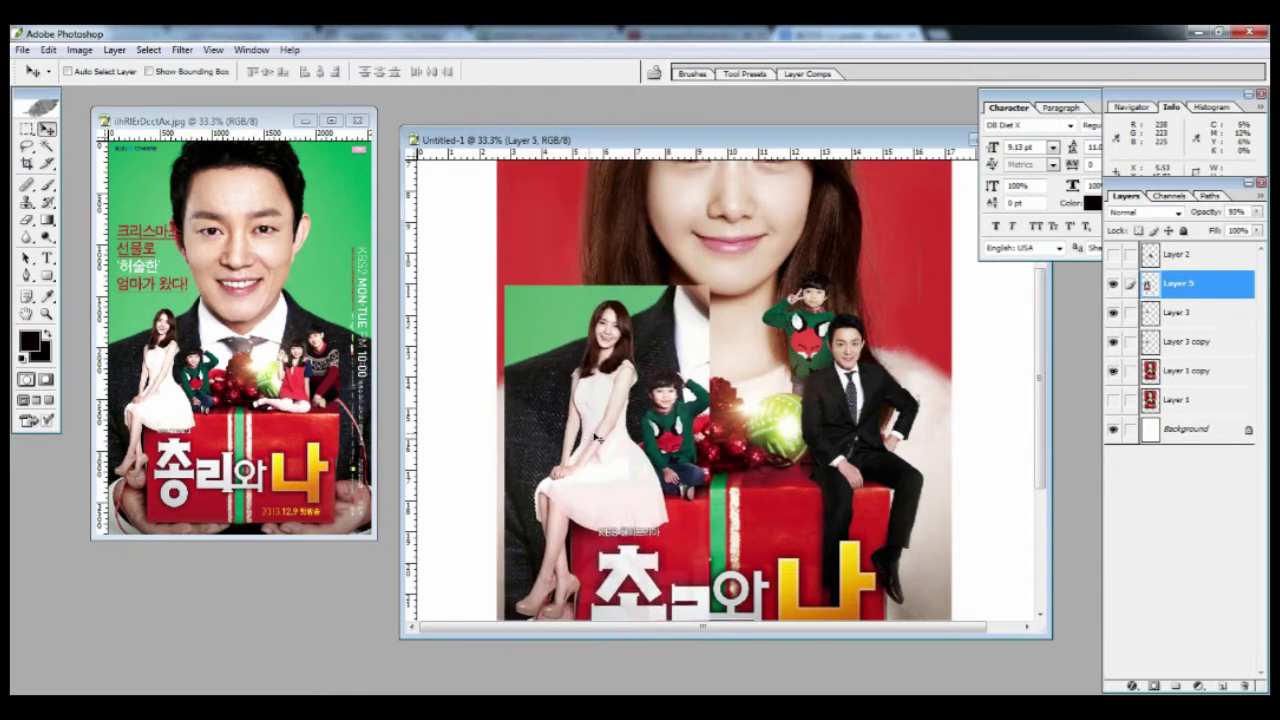
key(Up)
key(Up)
key(Up)
key(Up)
key(Up)
key(Up)
key(ctrl+t)
drag(505, 276, 515, 288)
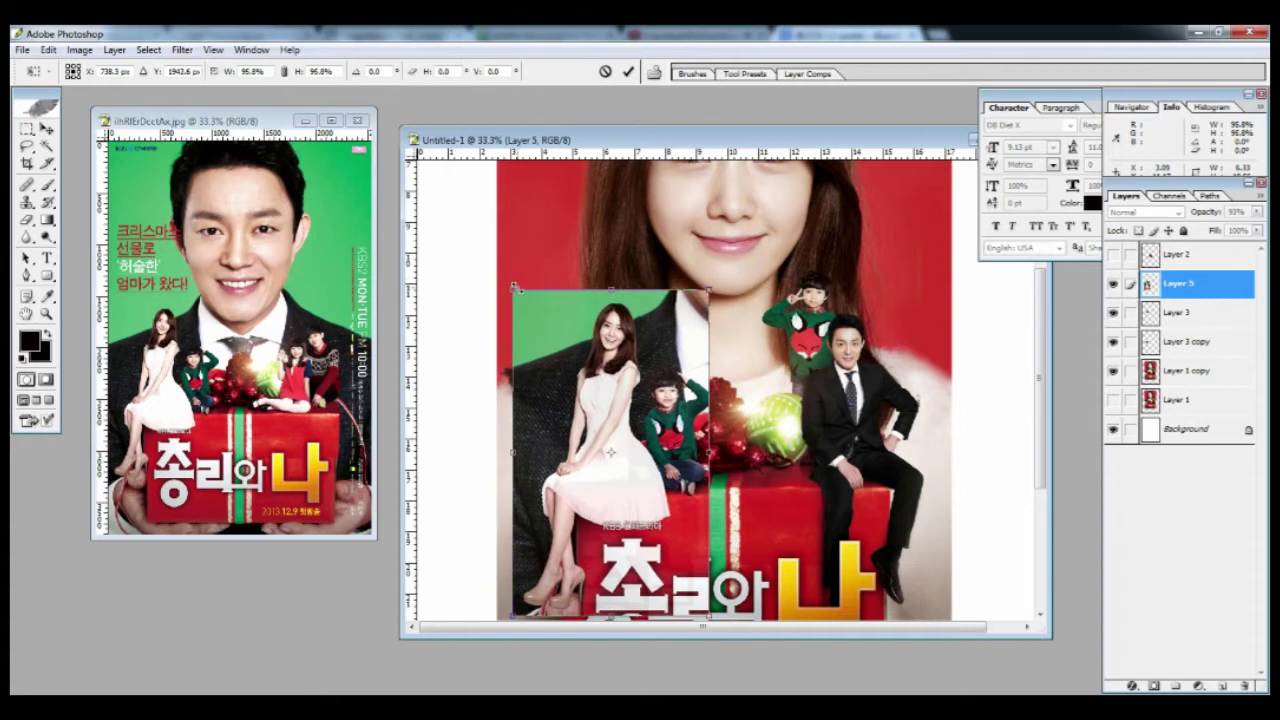
key(Return)
- Start a pen path around the seated woman on Layer 5, tracing the skirt's front edge, knee and hands
drag(542, 343, 1000, 450)
key(ctrl+plus)
key(ctrl+plus)
key(ctrl+plus)
key(ctrl+plus)
drag(600, 180, 780, 170)
drag(640, 580, 740, 180)
key(p)
drag(537, 451, 562, 394)
scroll(585, 400, down, 2)
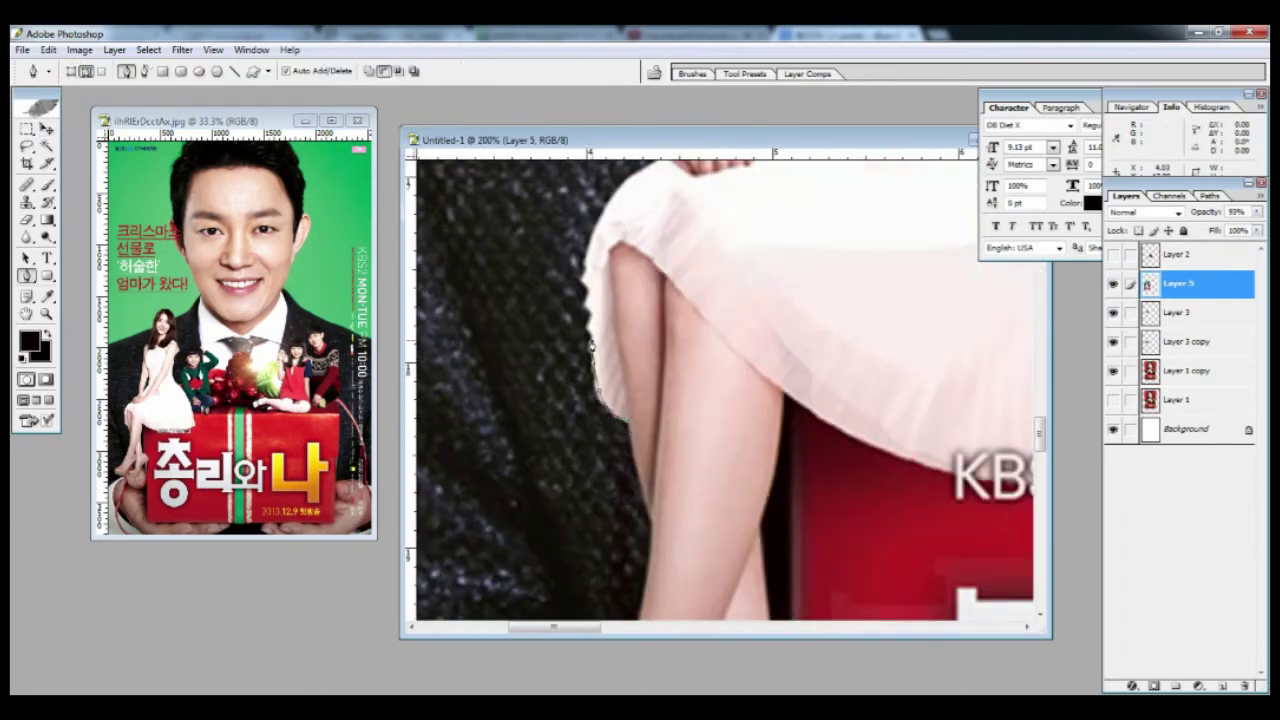
scroll(605, 218, up, 6)
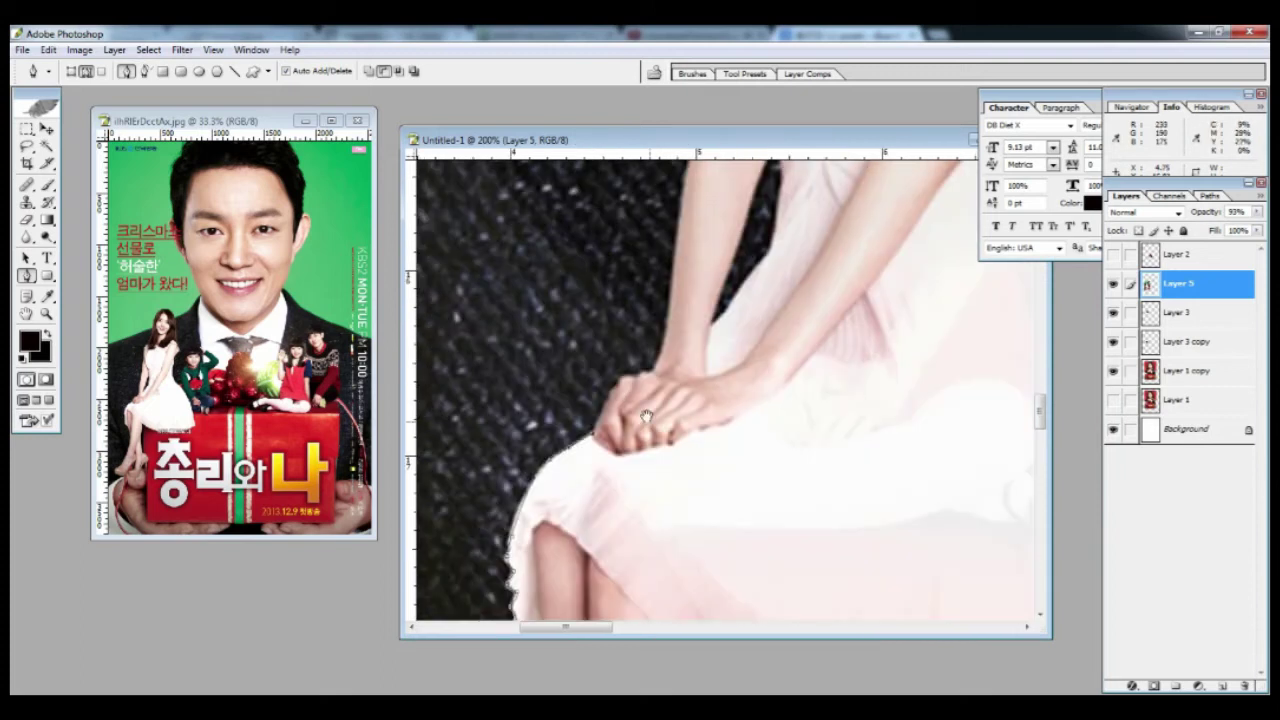
scroll(664, 343, up, 4)
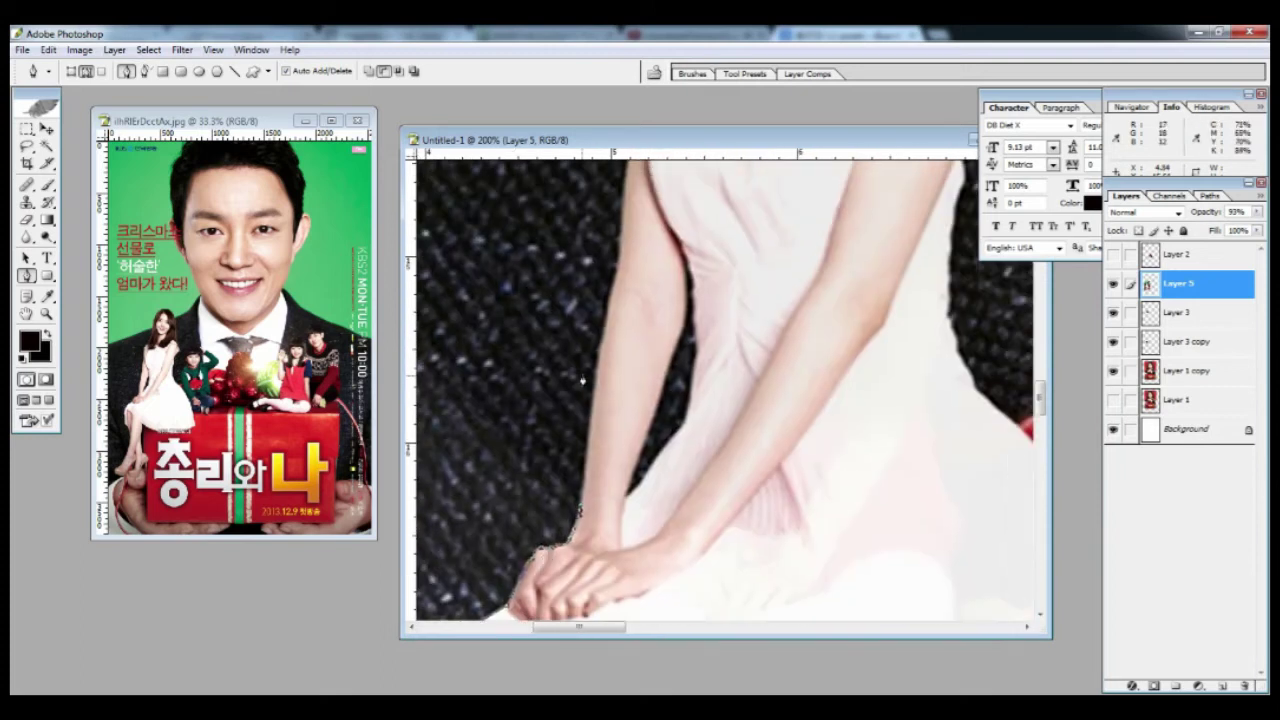
- Continue the pen path up the woman's arm and shoulder and around her hair to the other shoulder
scroll(617, 282, up, 5)
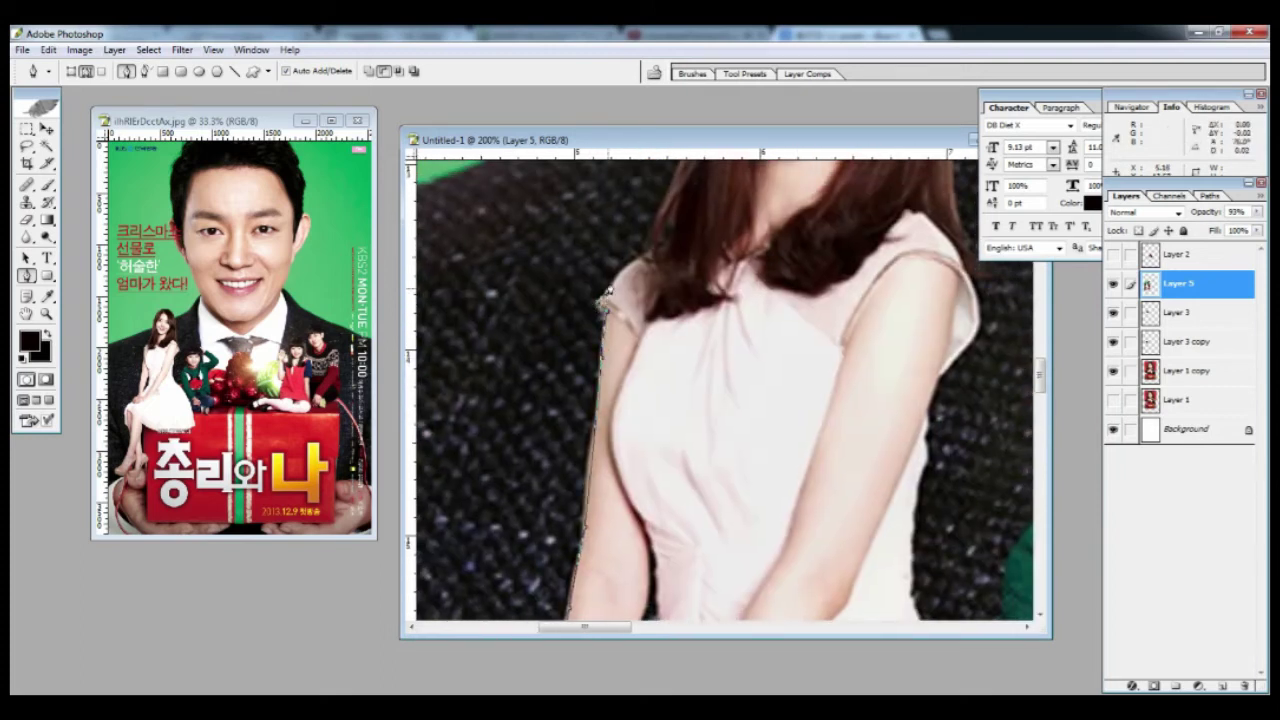
scroll(607, 292, up, 6)
scroll(673, 239, up, 1)
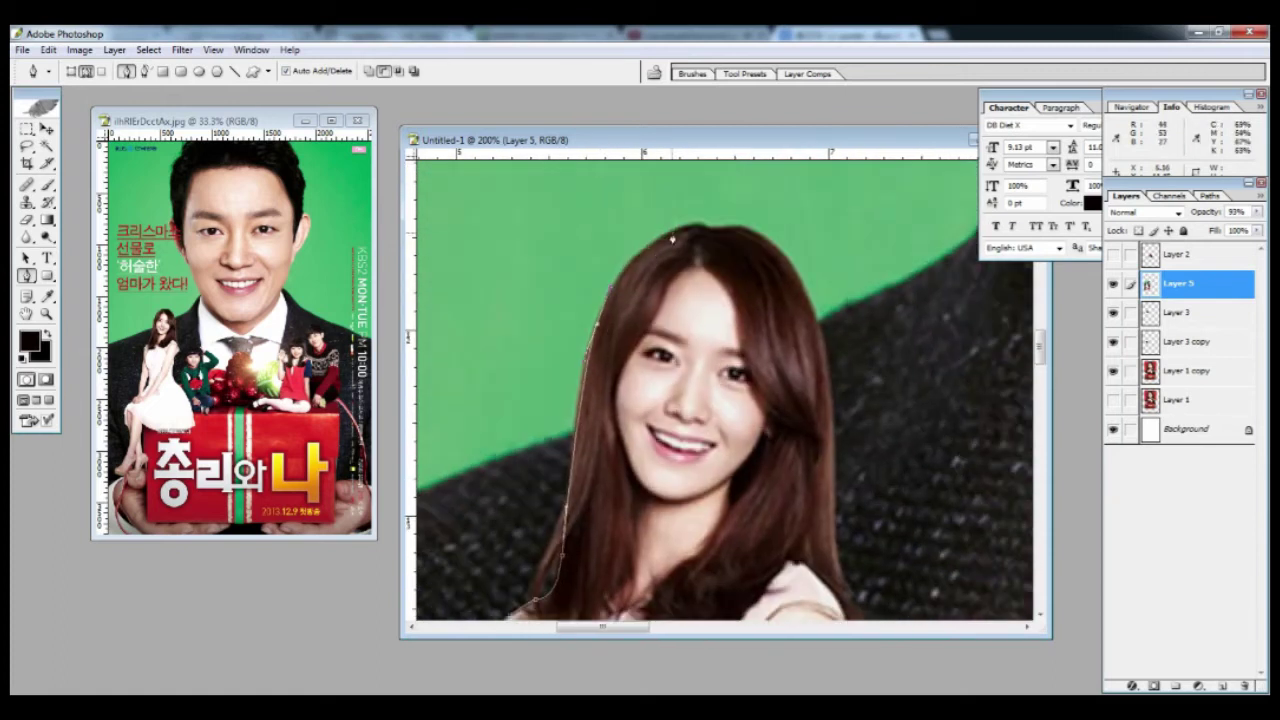
scroll(834, 467, down, 5)
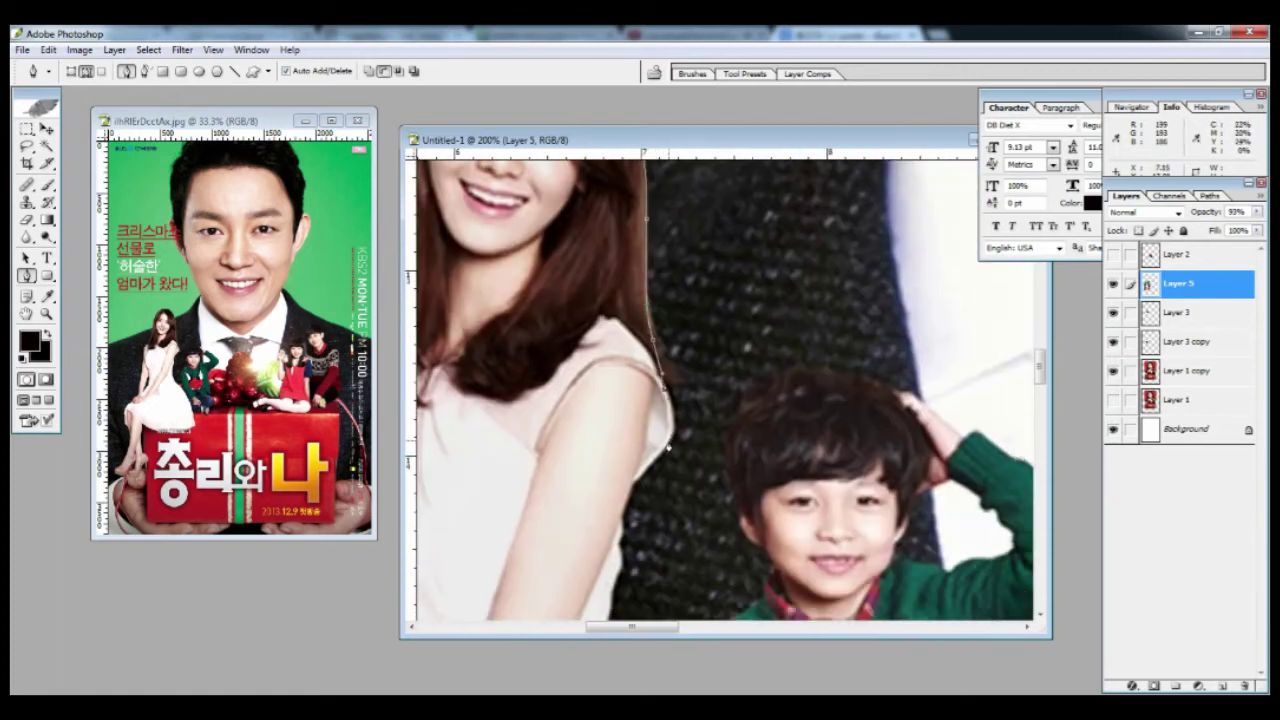
- Continue the pen path down the woman's back and along the rear edge and hem of her skirt
scroll(622, 525, down, 5)
scroll(660, 430, down, 12)
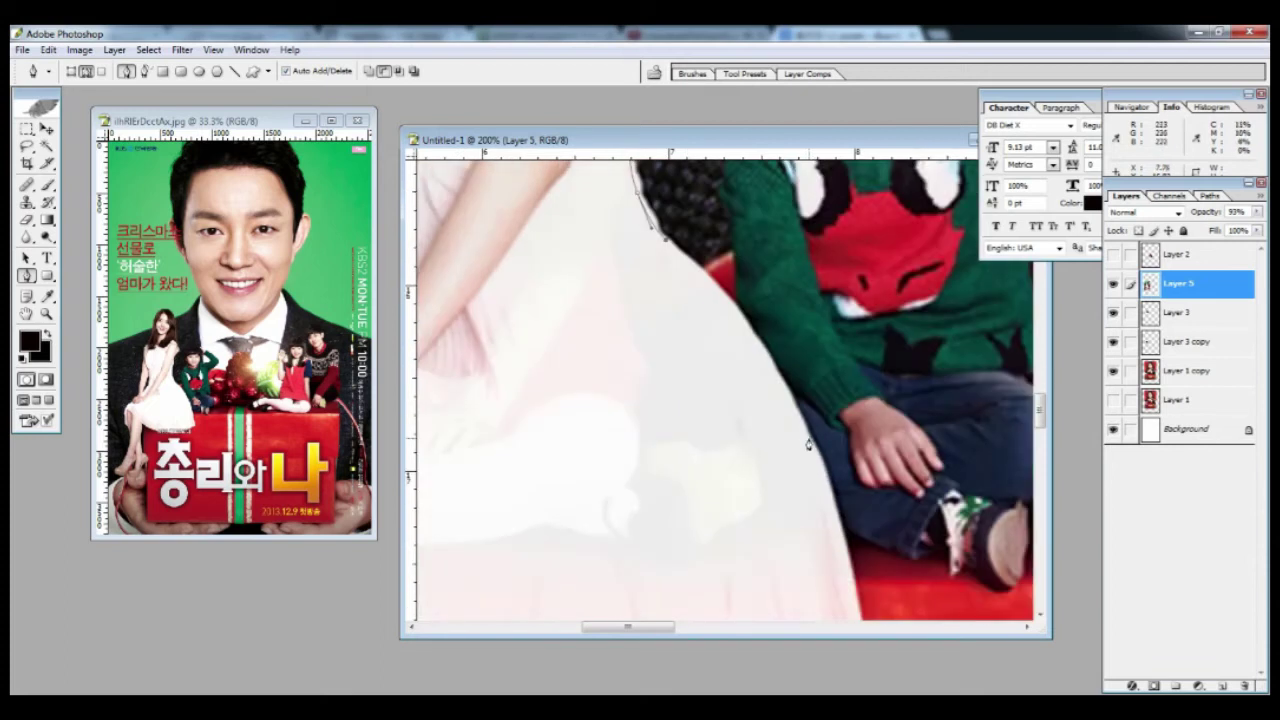
scroll(802, 256, up, 2)
scroll(848, 355, down, 4)
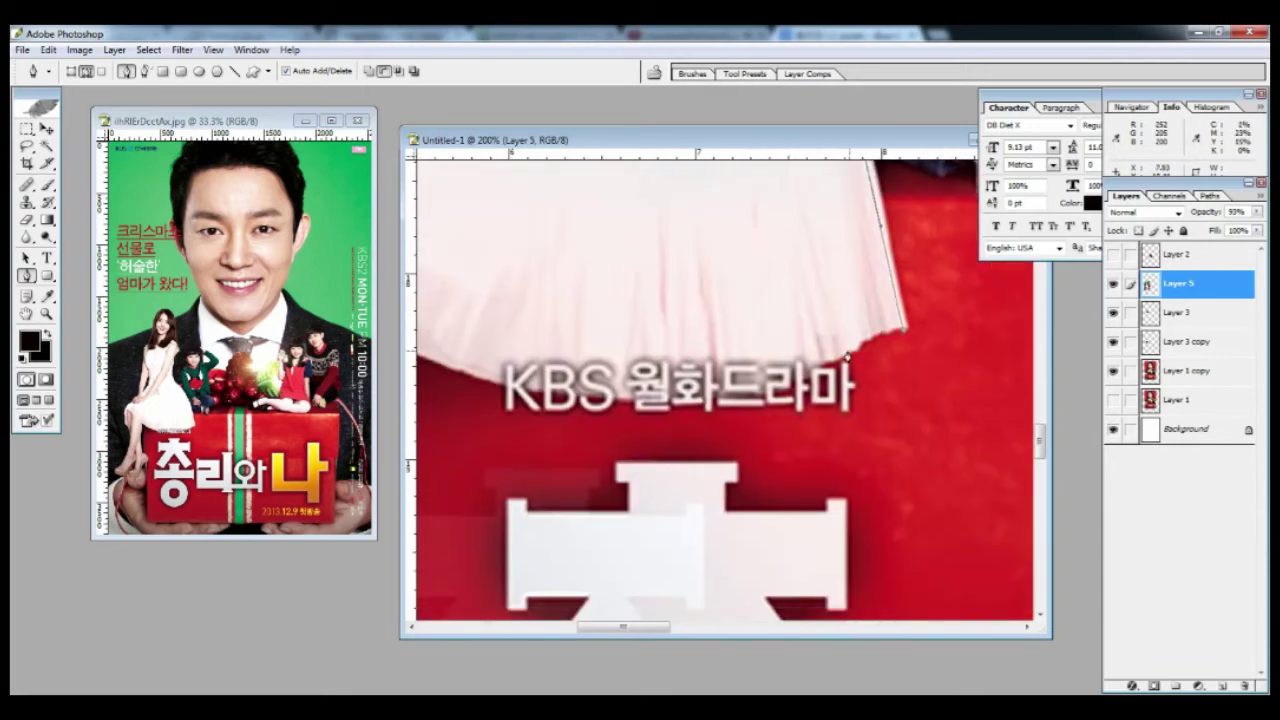
drag(533, 388, 862, 454)
drag(797, 427, 780, 418)
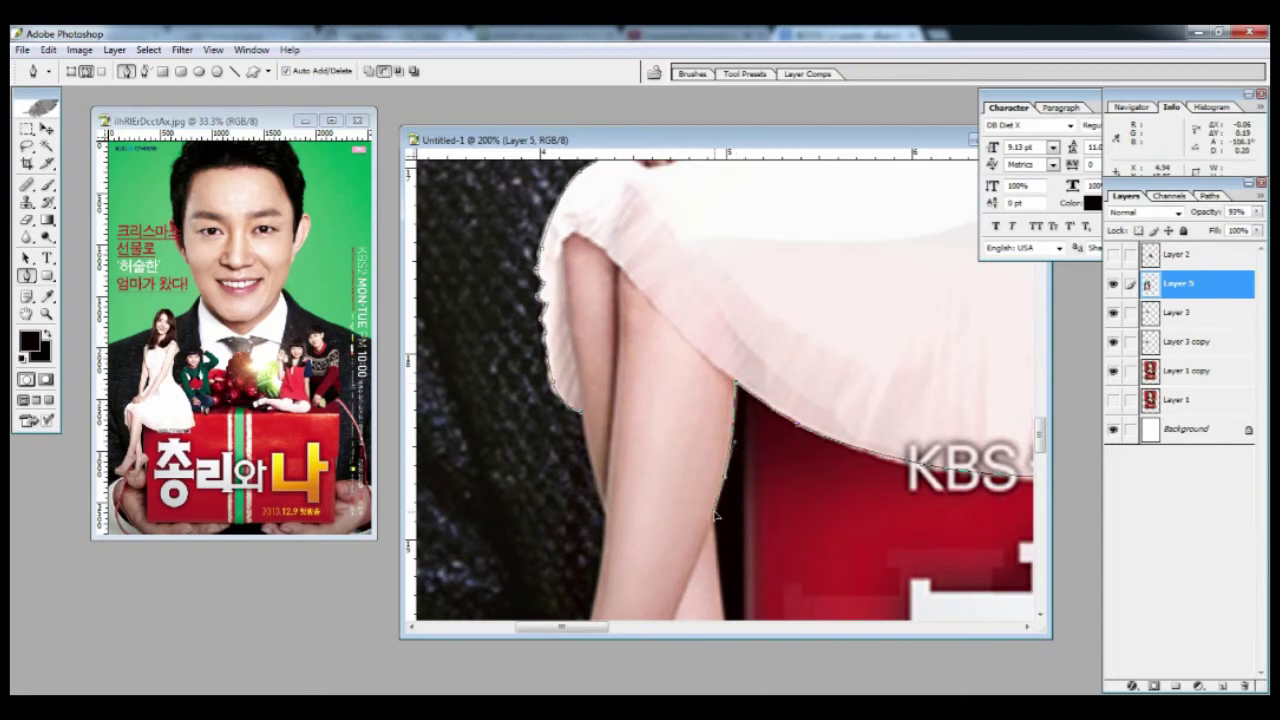
- Continue the pen path around the woman's legs and both high-heeled shoes
scroll(691, 262, down, 5)
scroll(691, 262, right, 1)
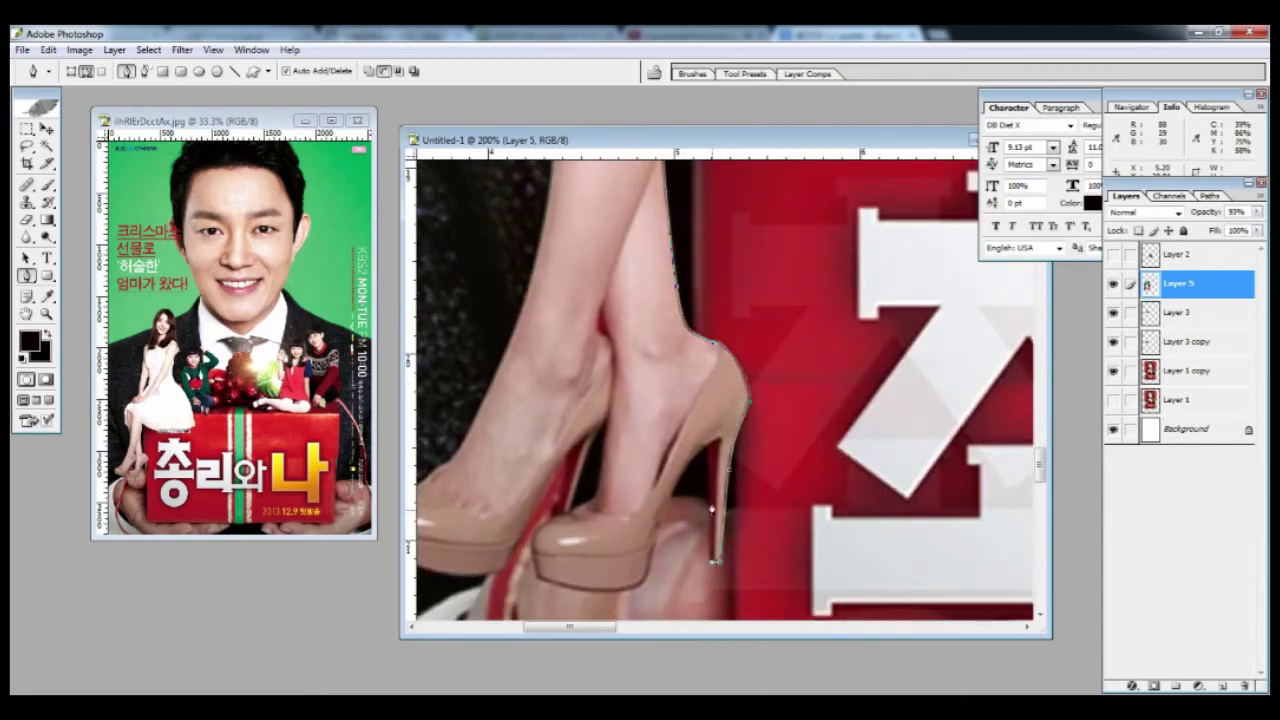
scroll(712, 510, down, 4)
scroll(712, 510, left, 3)
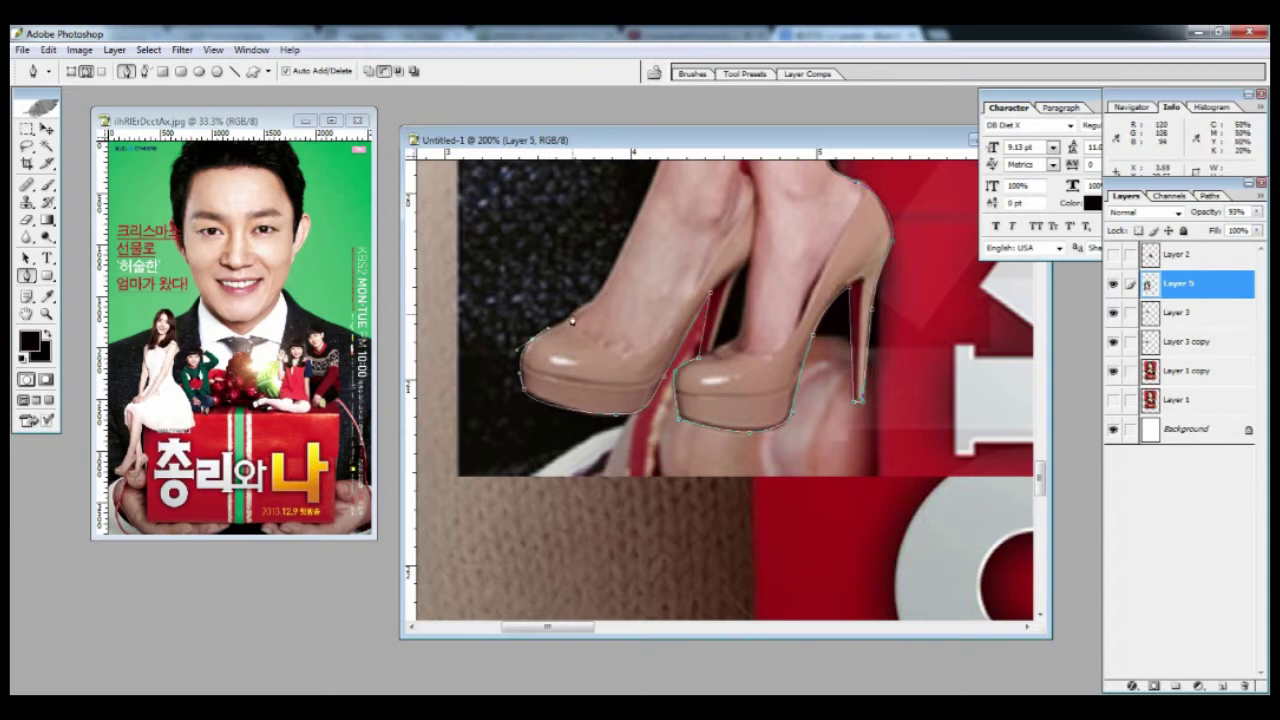
scroll(575, 312, up, 4)
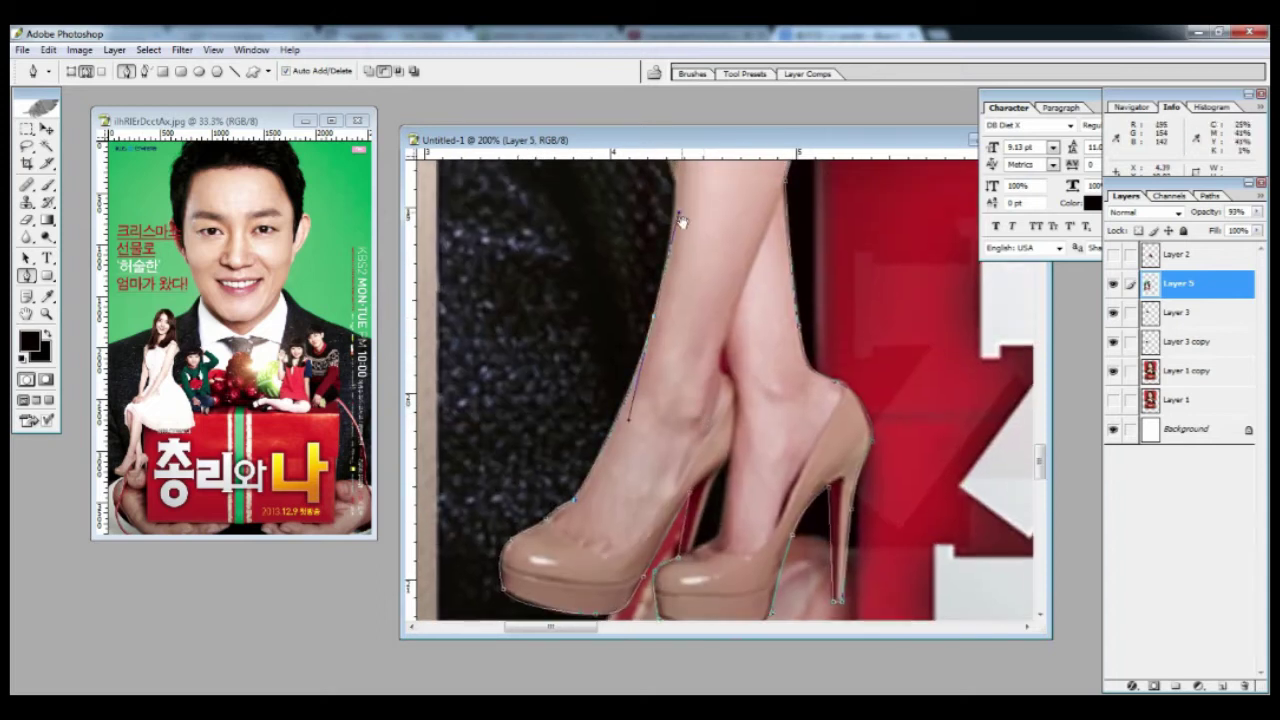
- Close the pen path, convert it to a selection, and delete everything outside the woman on Layer 5
drag(682, 222, 667, 407)
click(657, 343)
click(634, 262)
right_click(620, 274)
click(686, 354)
key(Return)
key(ctrl+shift+i)
key(Delete)
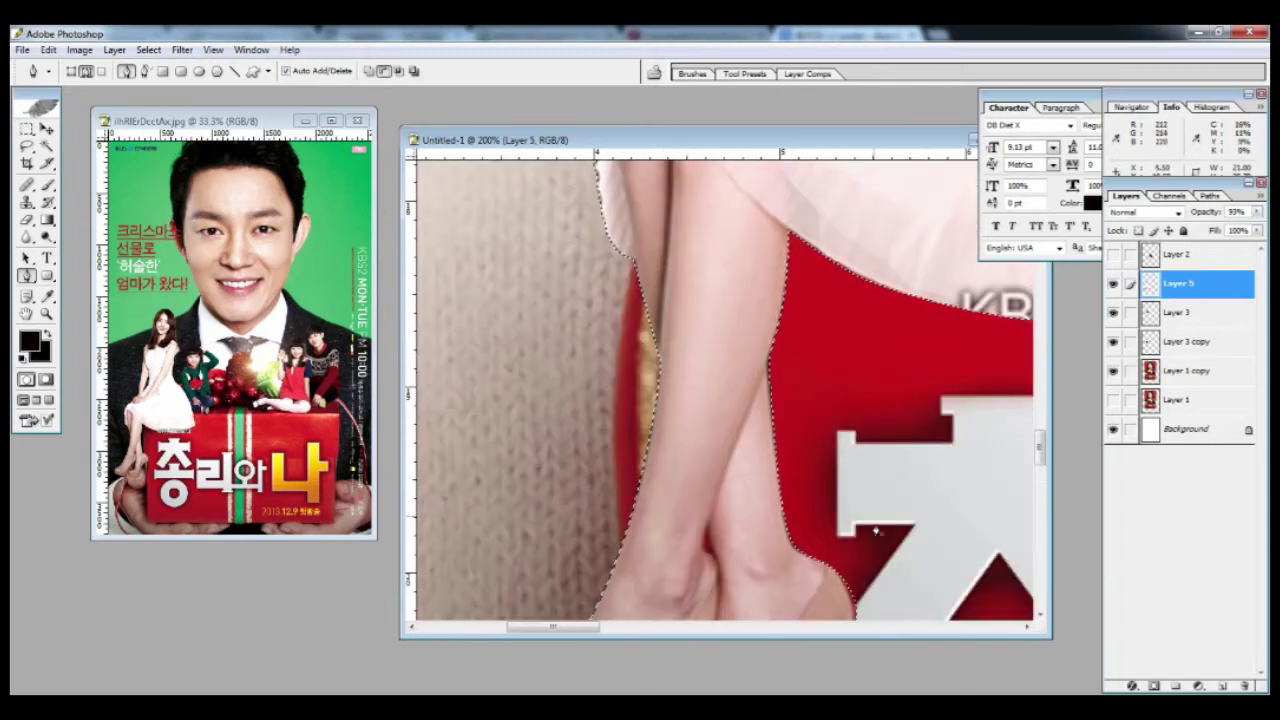
drag(876, 531, 781, 271)
key(ctrl+d)
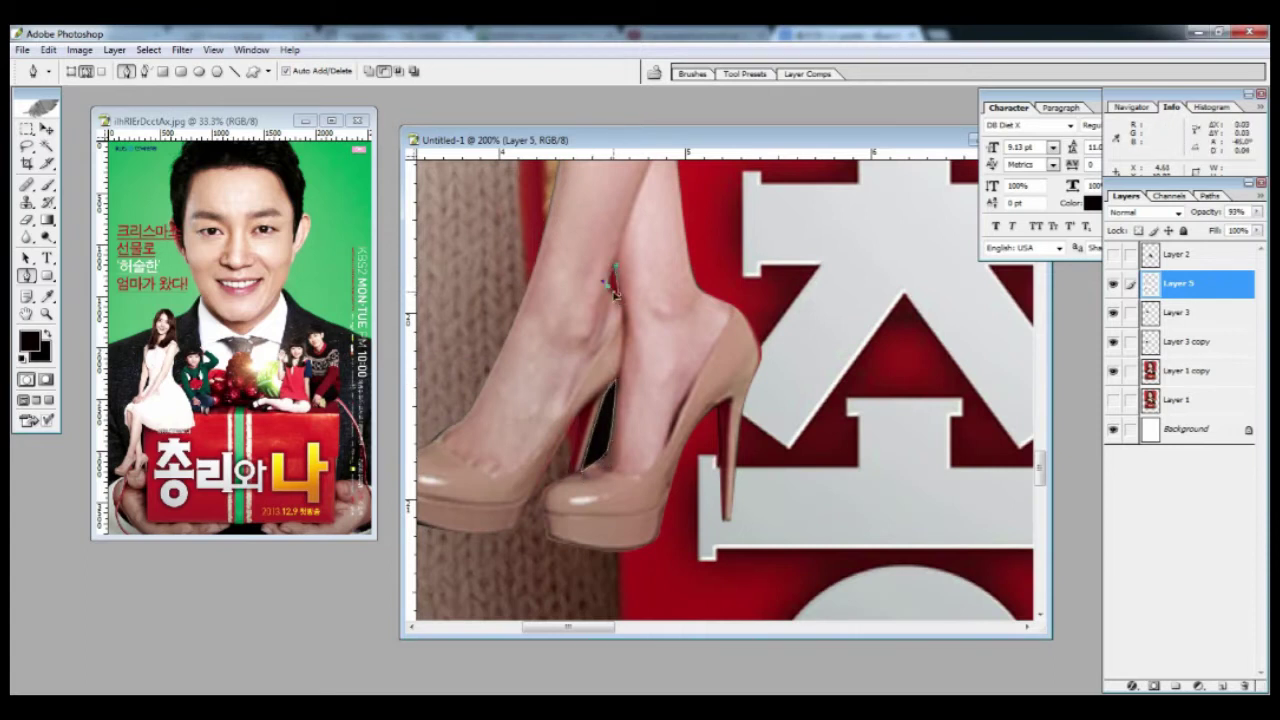
- Convert the paths around the gaps between the woman's ankles to a selection and delete the background inside them
right_click(572, 238)
click(644, 317)
key(Return)
key(ctrl+shift+i)
key(Delete)
key(ctrl+z)
click(150, 51)
click(170, 120)
key(Delete)
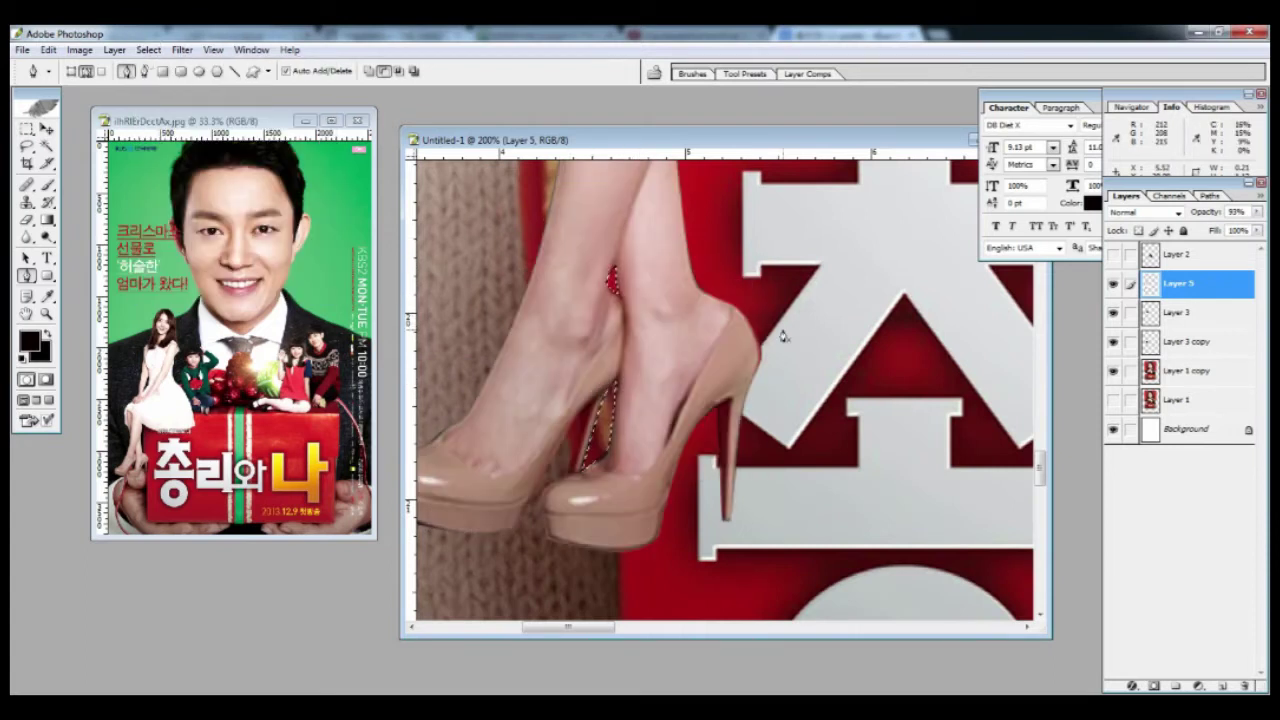
key(ctrl+d)
- Select the woman's outline and clone dress fabric over the KBS lettering along her skirt's hem
key(ctrl+minus)
key(ctrl+minus)
drag(791, 337, 525, 357)
key(ctrl+plus)
key(ctrl+plus)
drag(700, 329, 1033, 499)
ctrl+click(1176, 313)
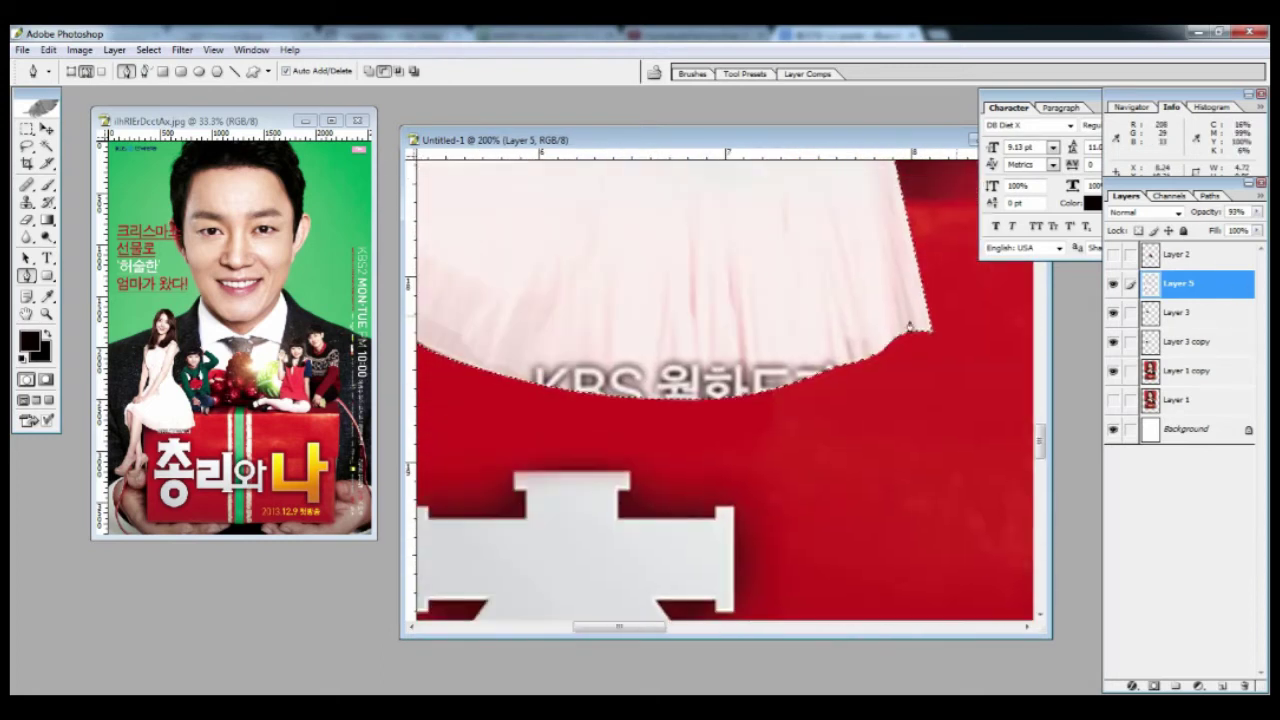
key(s)
alt+click(574, 289)
mouse_move(530, 378)
mouse_down()
mouse_move(700, 395)
mouse_move(800, 380)
mouse_move(724, 366)
mouse_move(741, 362)
mouse_up()
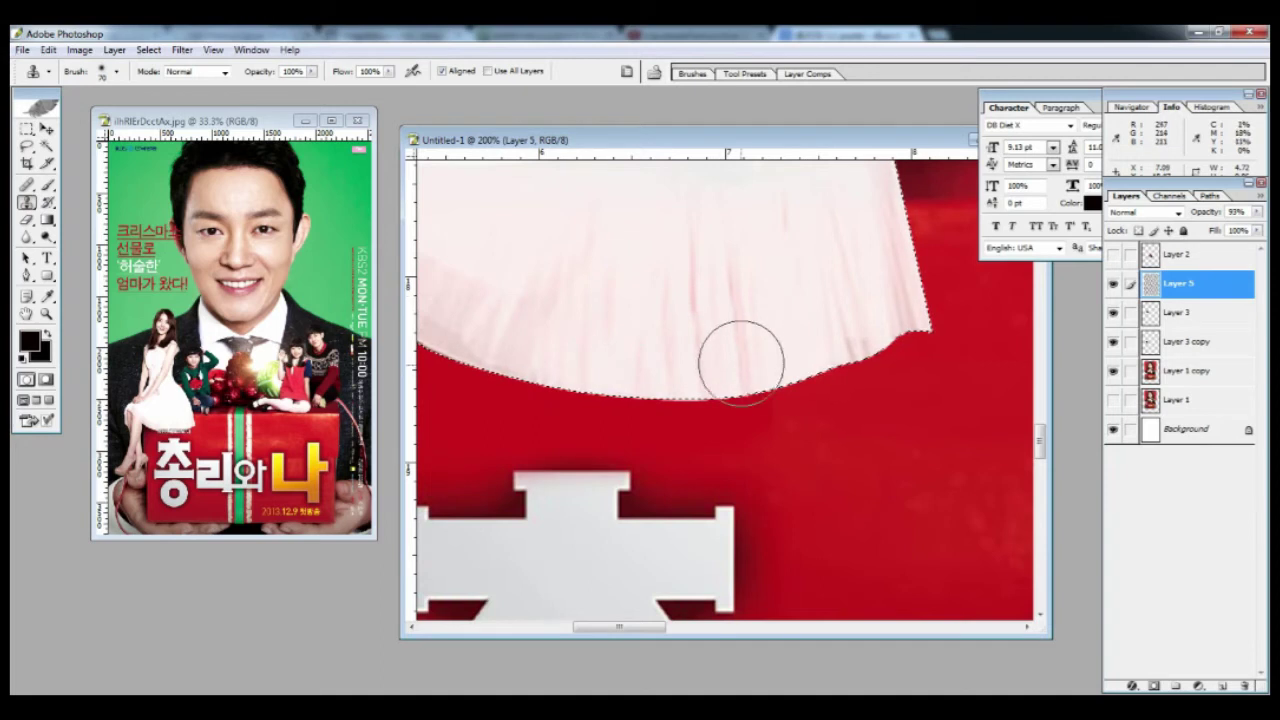
- Show Layer 2, place it beneath Layer 5, and position the seated pair directly beside the woman
key(ctrl+minus)
key(ctrl+minus)
key(ctrl+minus)
key(ctrl+minus)
key(v)
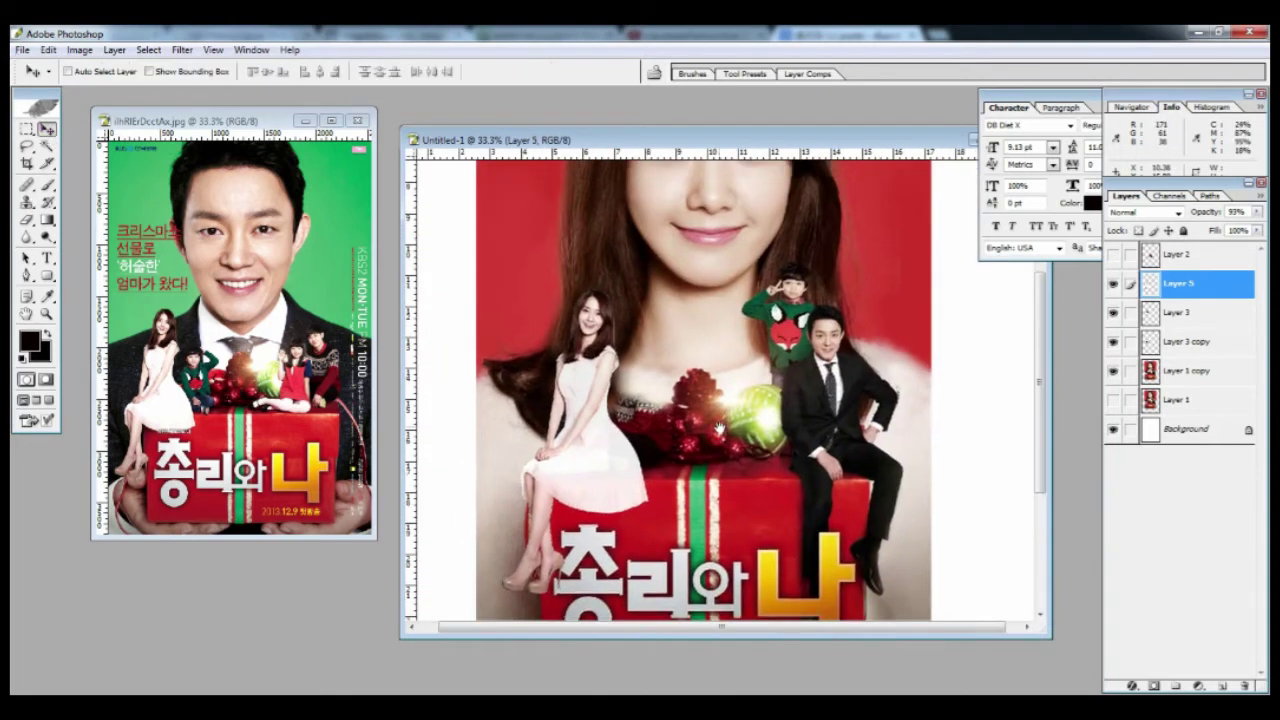
click(1113, 254)
drag(1200, 255, 1212, 298)
drag(740, 413, 698, 413)
drag(603, 456, 593, 459)
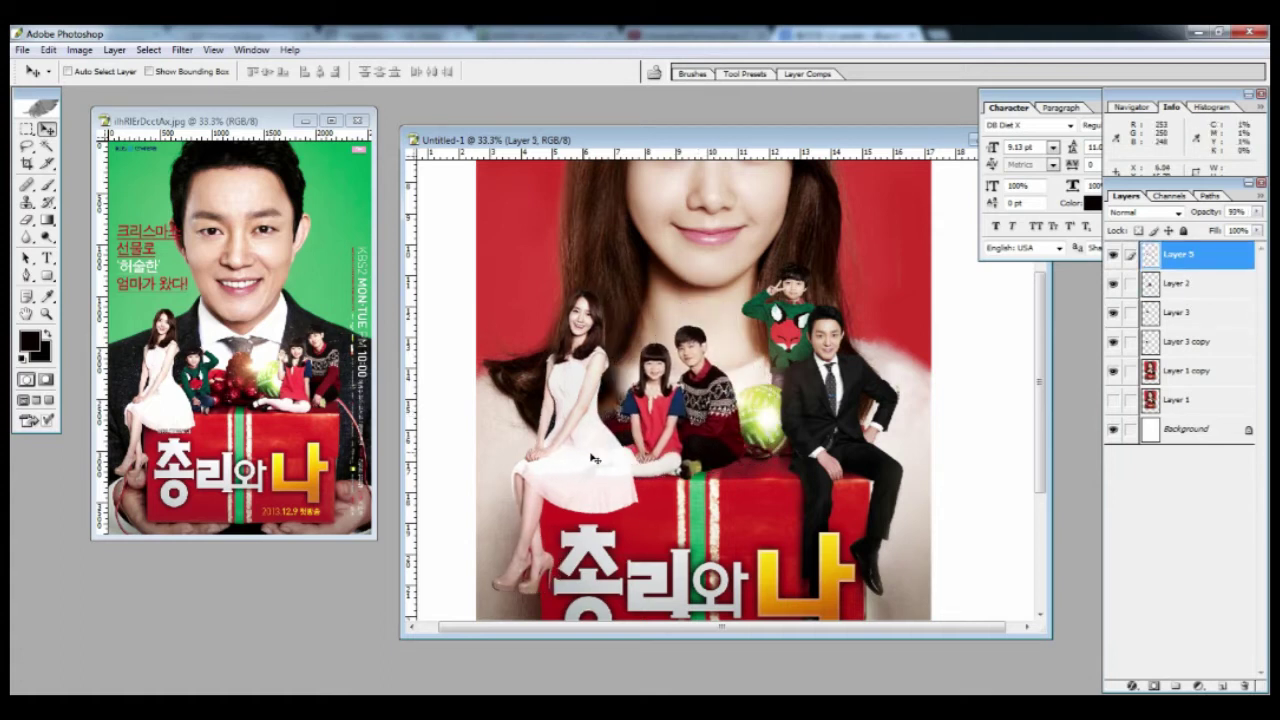
- Move the seated pair closer to the ornaments and flip it horizontally
drag(662, 425, 786, 454)
key(ctrl+t)
right_click(697, 420)
click(730, 600)
key(Return)
- Select the empty area around the woman on Layer 5, feather the selection, and delete along it to soften her edges
key(ctrl+plus)
key(ctrl+plus)
ctrl+click(602, 440)
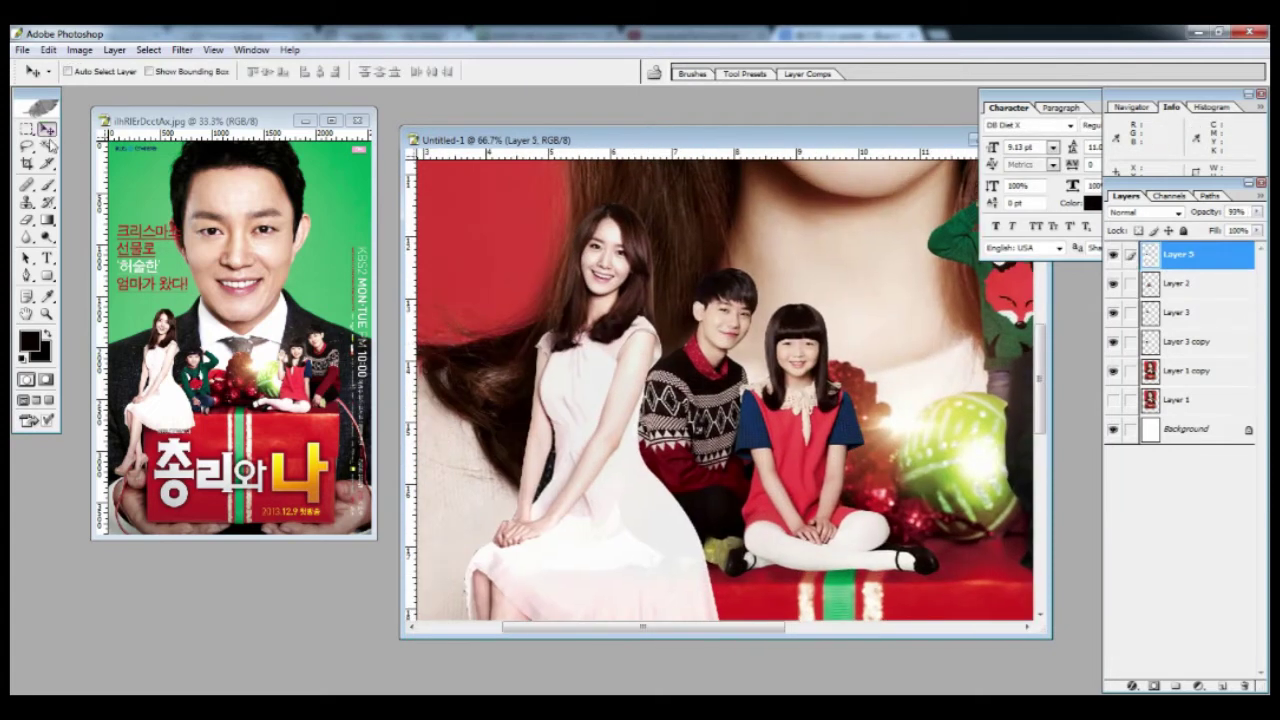
key(w)
click(500, 330)
click(150, 50)
click(177, 167)
click(709, 362)
key(Delete)
key(ctrl+d)
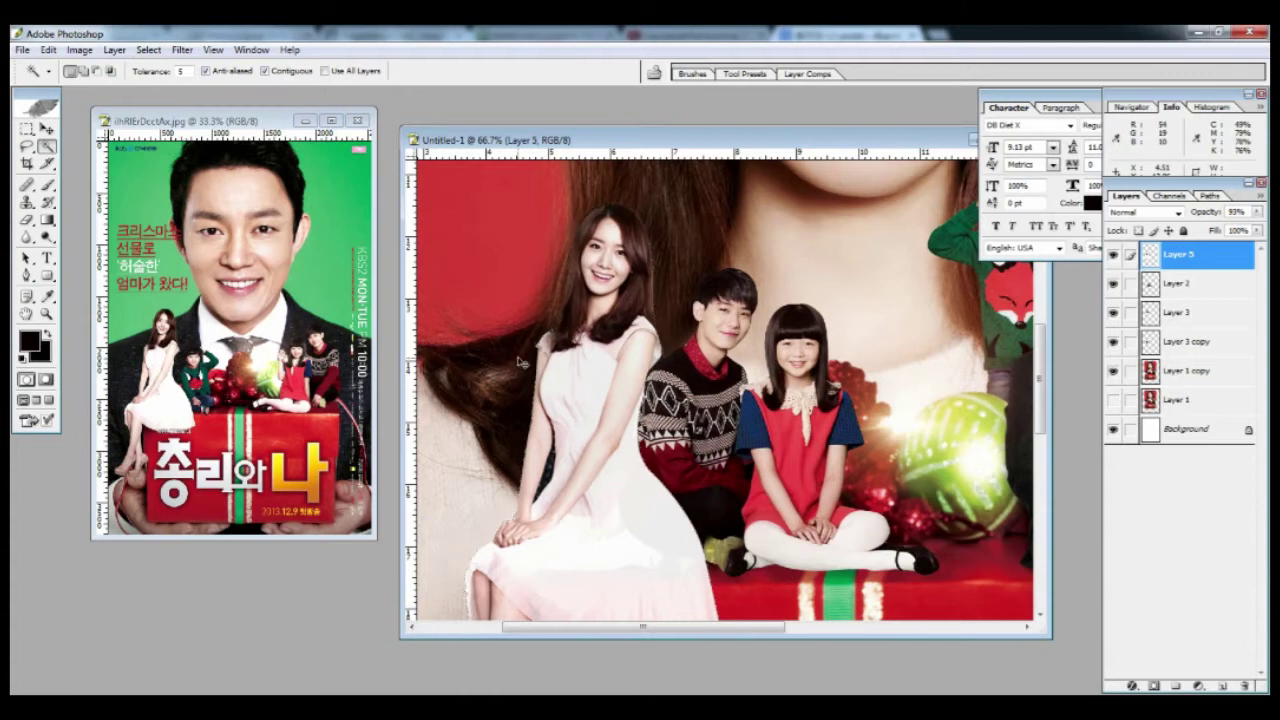
- Save the document as POSTER in Photoshop format in a subfolder of koreandrama on the DATA (D:) drive
key(ctrl+s)
text(POSTER)
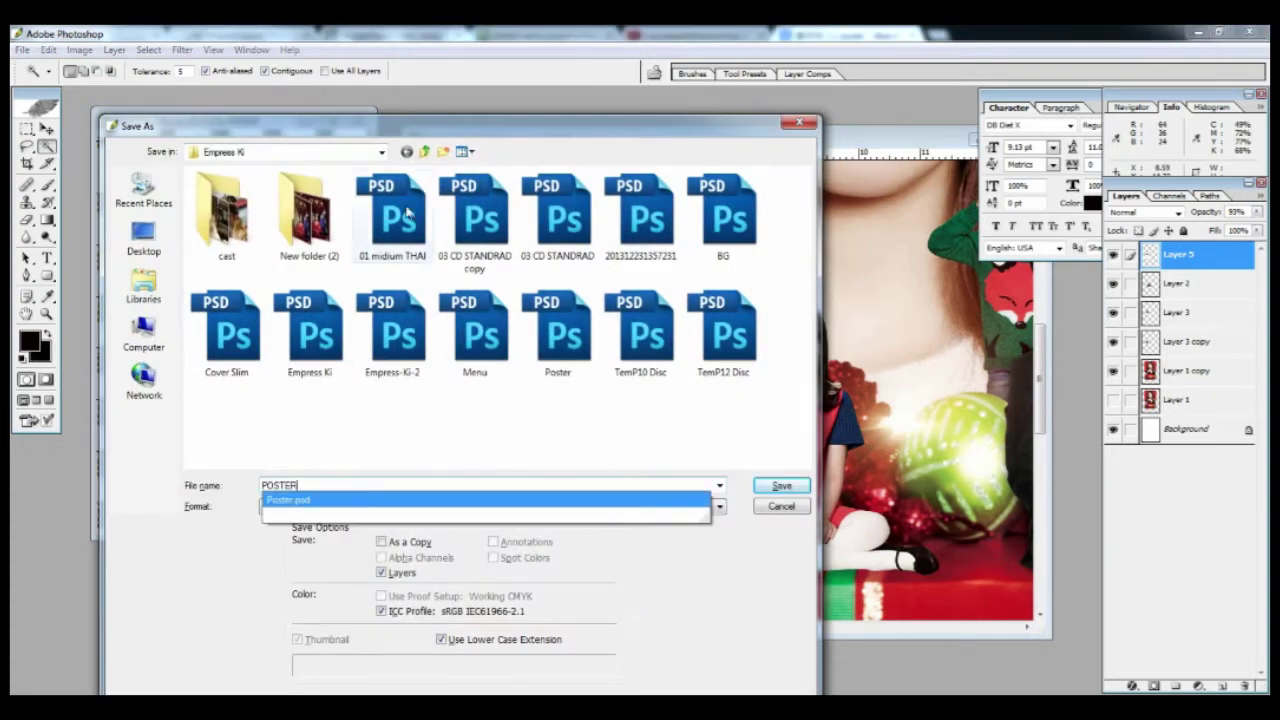
click(425, 152)
click(144, 334)
double_click(466, 212)
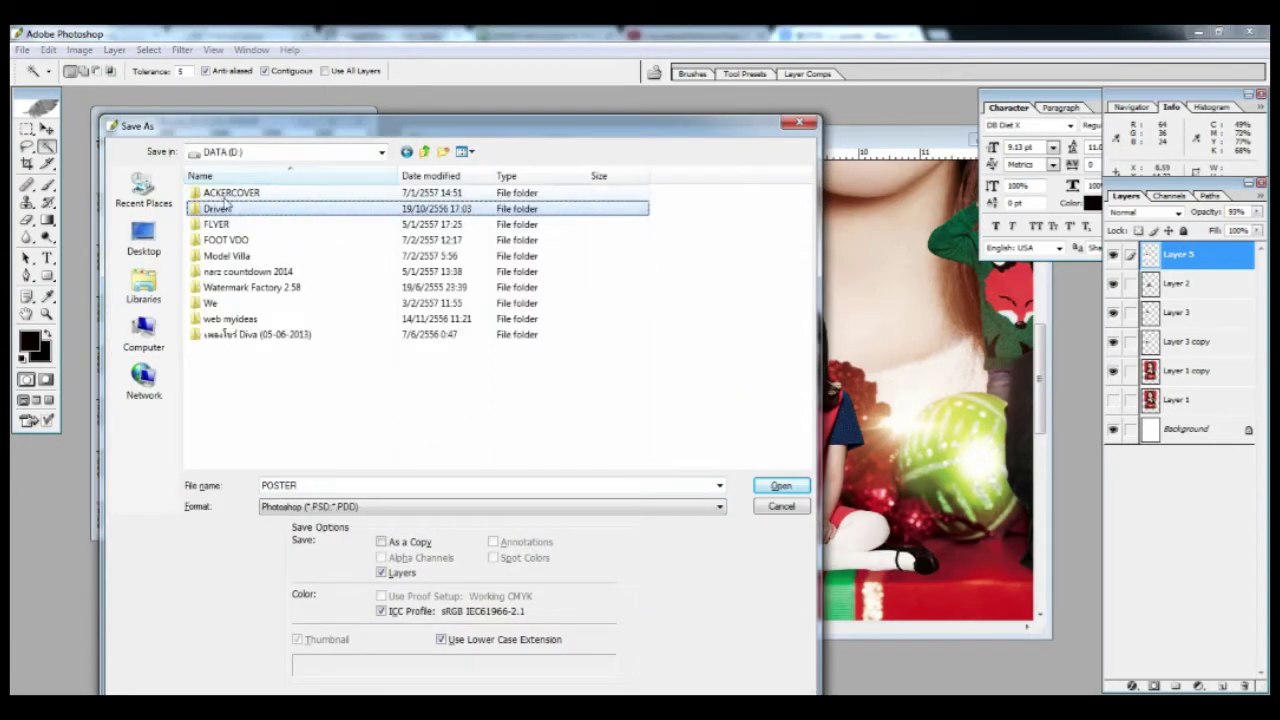
double_click(224, 208)
double_click(211, 303)
scroll(215, 330, down, 2)
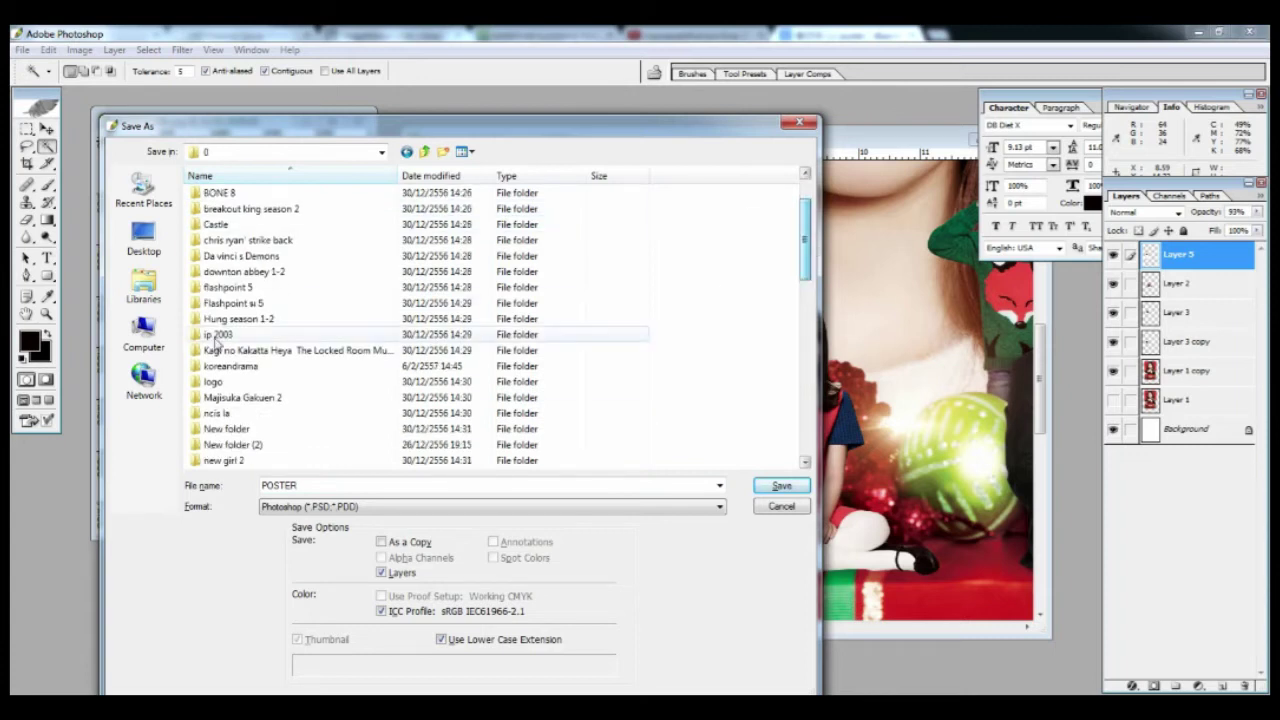
double_click(230, 364)
double_click(260, 429)
key(Return)
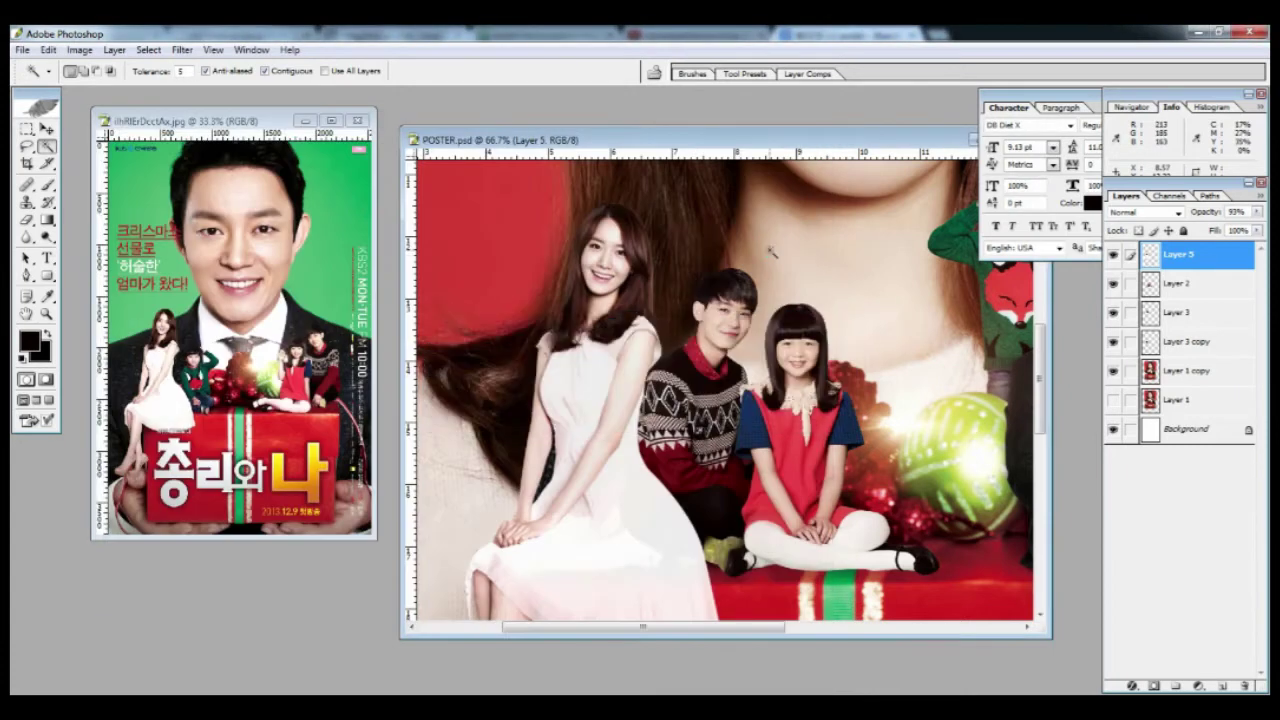
- Enlarge the POSTER document window so that more of the poster fits in view
key(v)
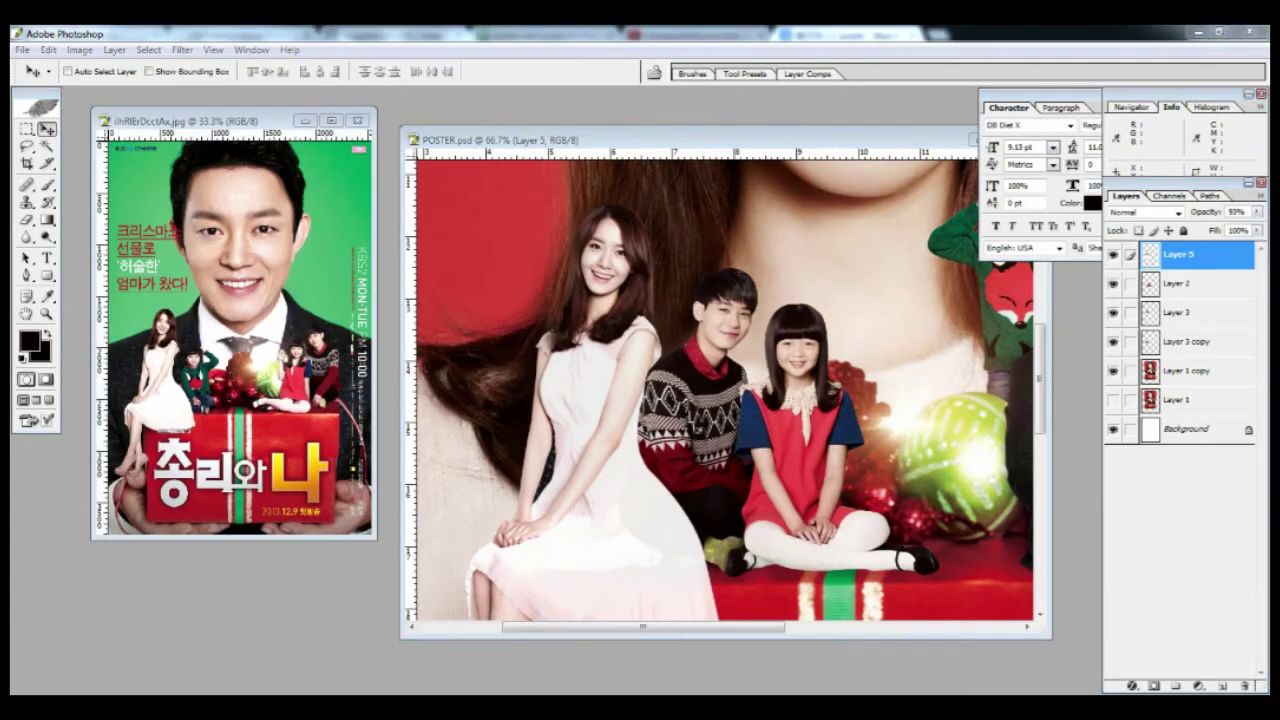
key(ctrl+minus)
key(ctrl+minus)
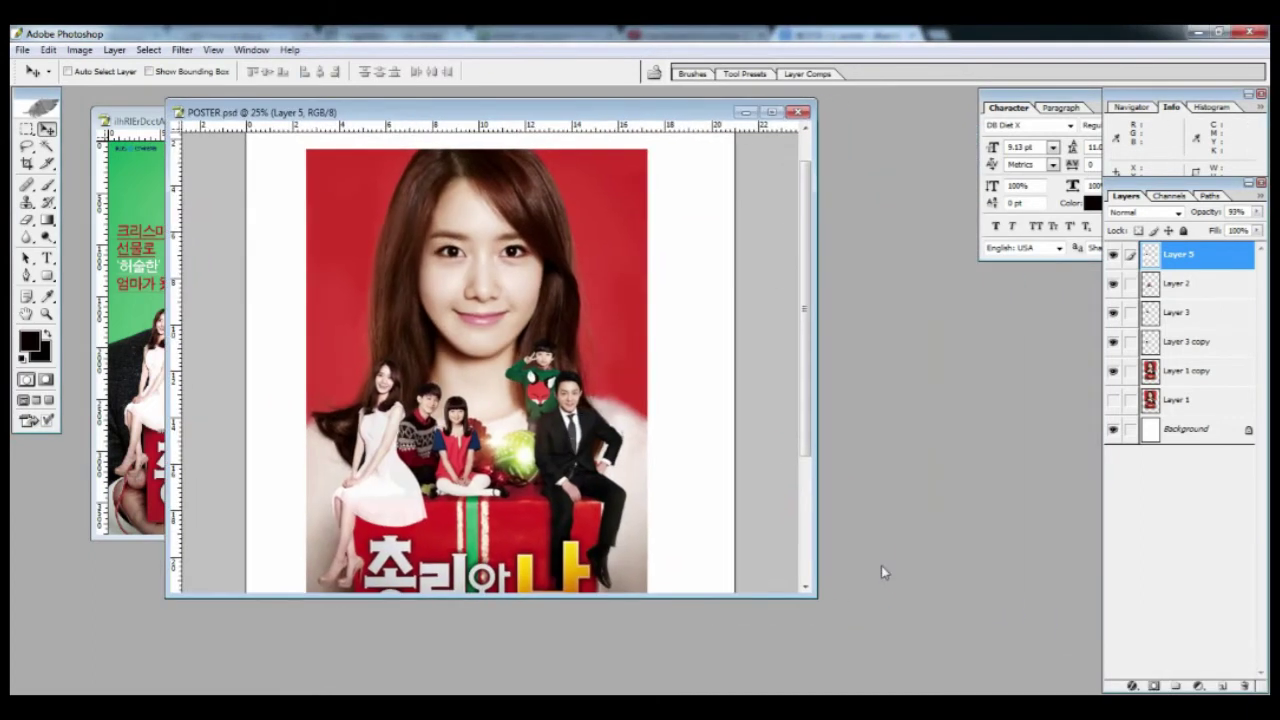
drag(812, 594, 891, 663)
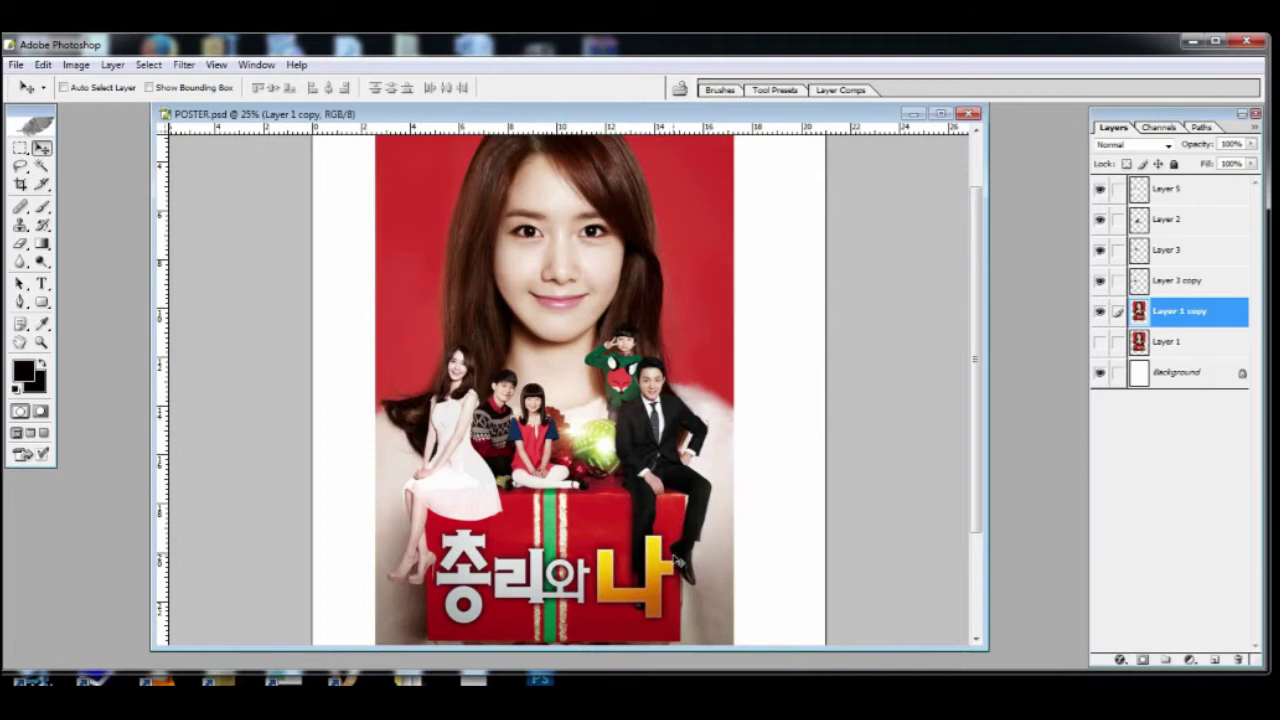
- Trace a Pen path around the suited man's shoe and up his lower leg across the yellow 나 letter
key(ctrl+plus)
key(ctrl+plus)
key(ctrl+plus)
key(ctrl+plus)
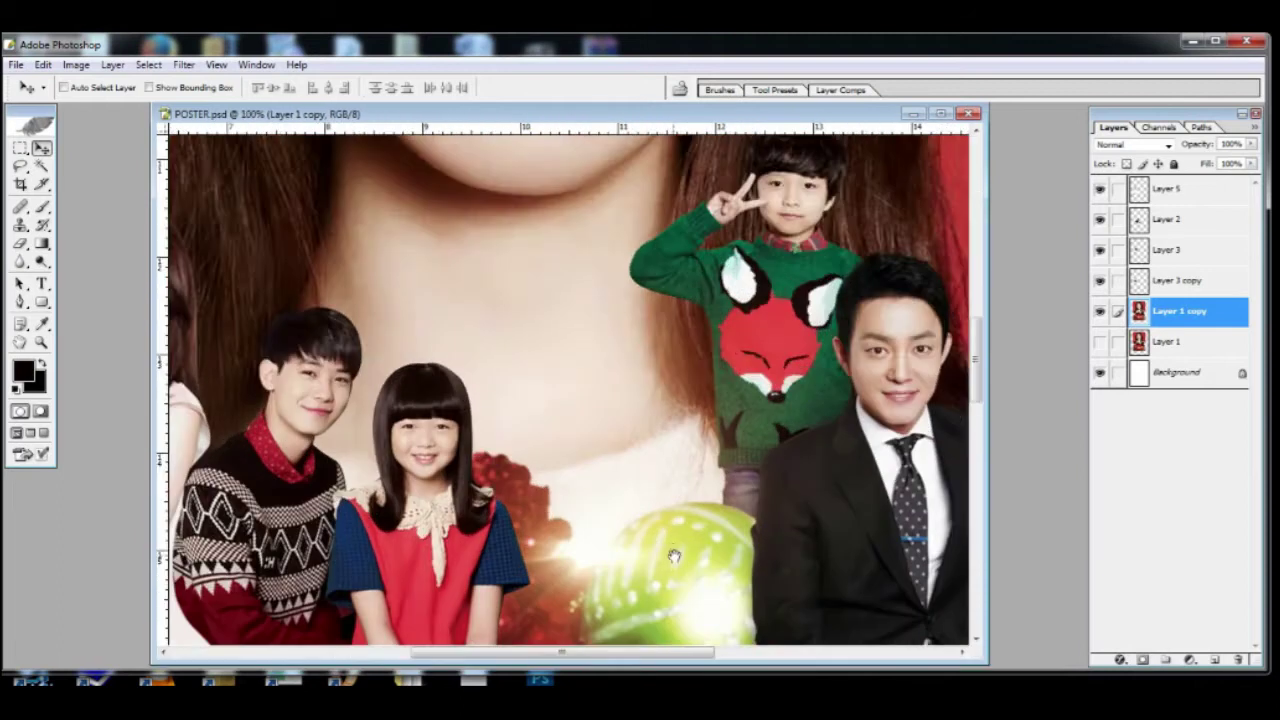
drag(674, 554, 578, 241)
key(ctrl+plus)
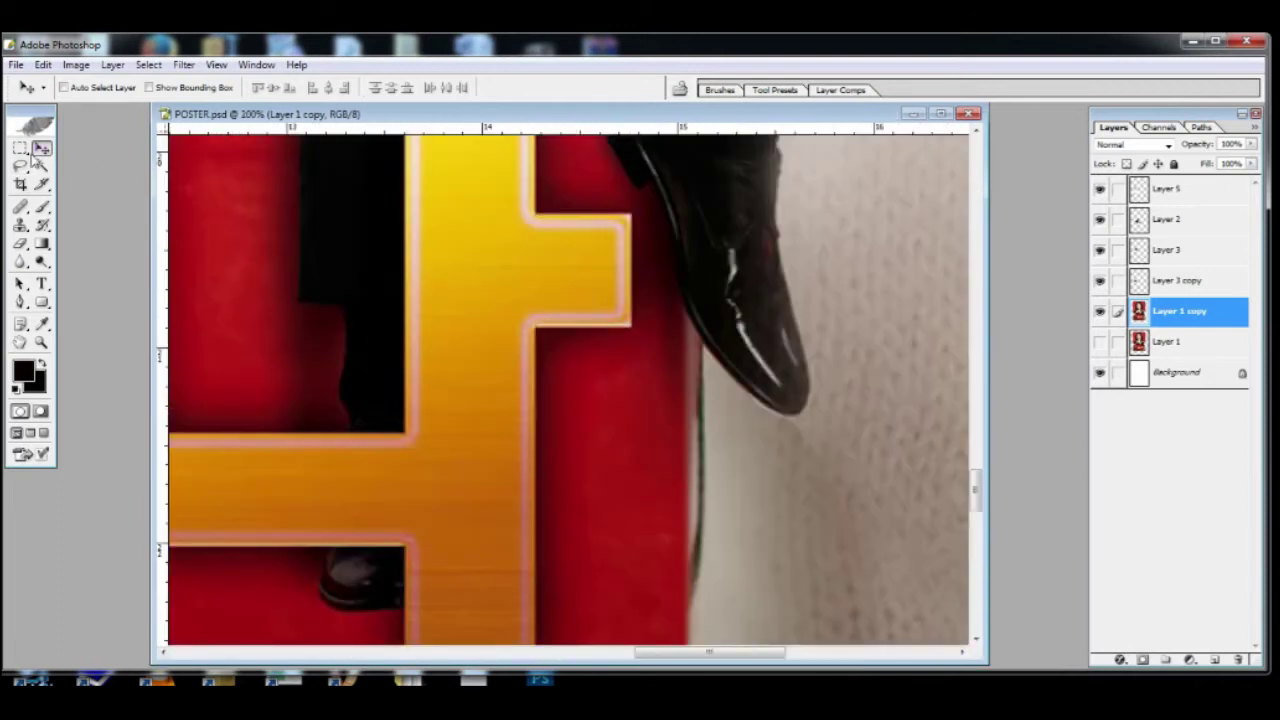
key(p)
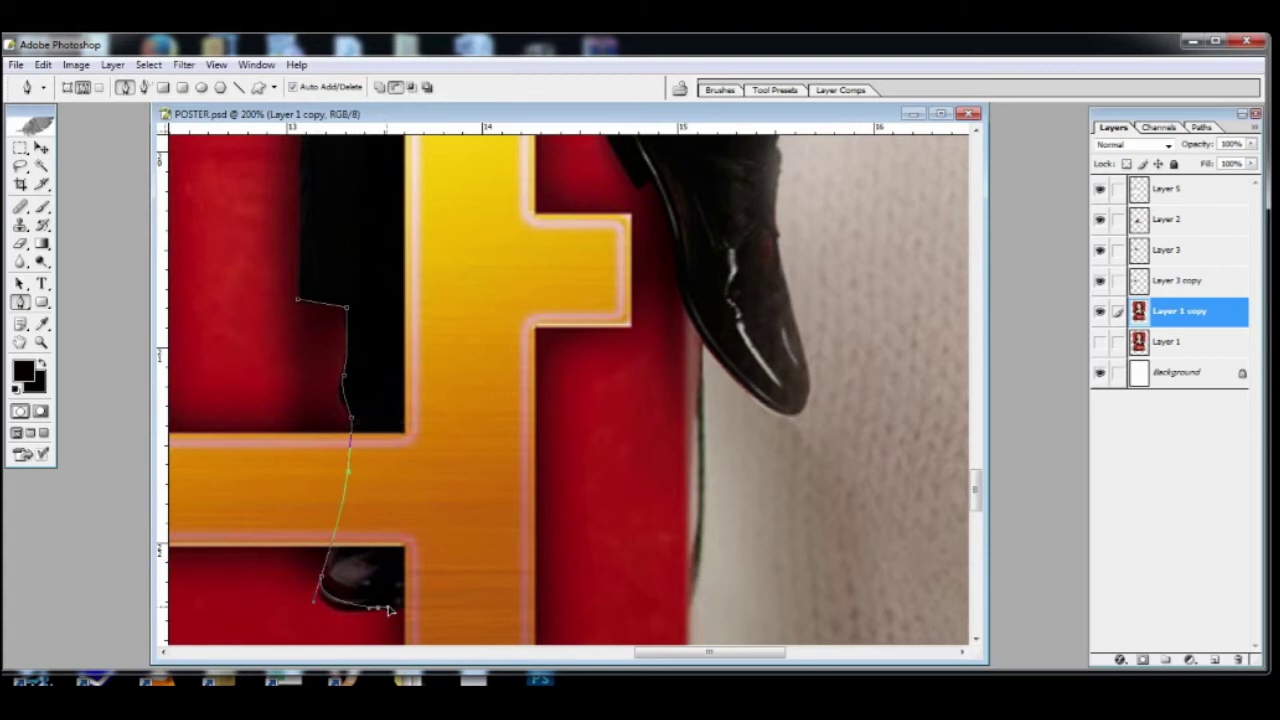
drag(469, 555, 477, 518)
drag(486, 463, 492, 456)
drag(546, 509, 544, 436)
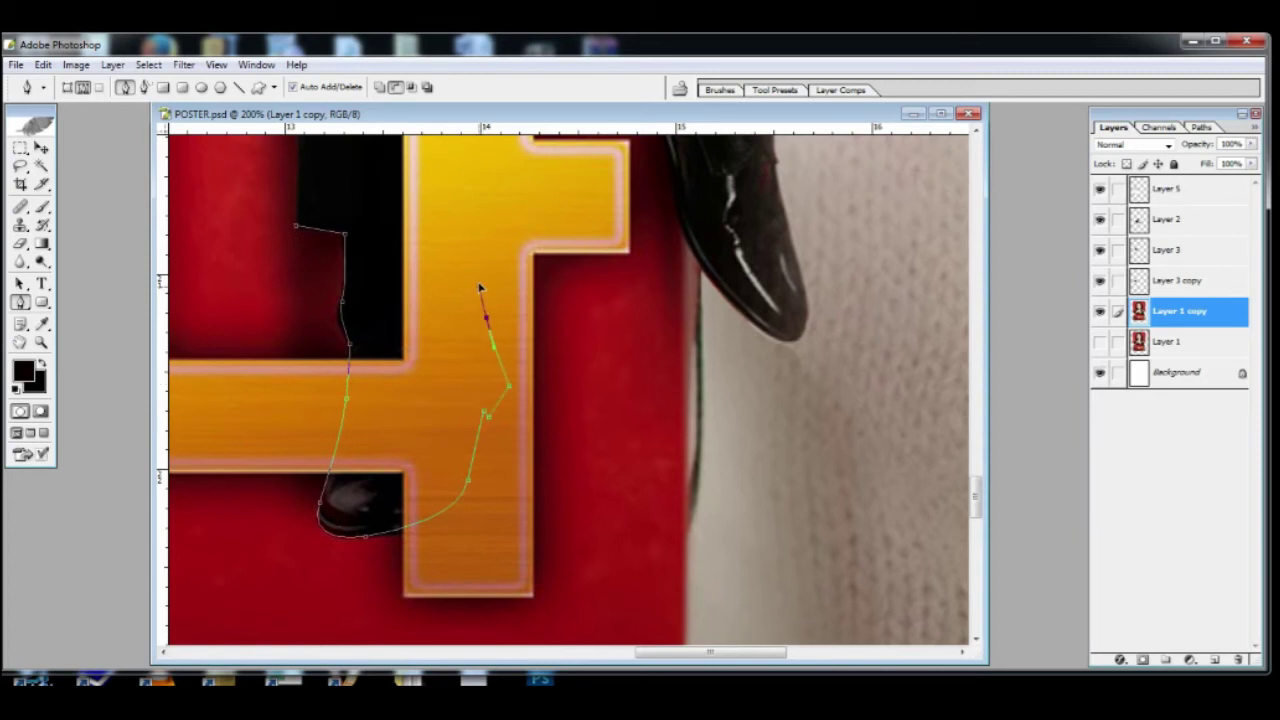
drag(484, 308, 512, 582)
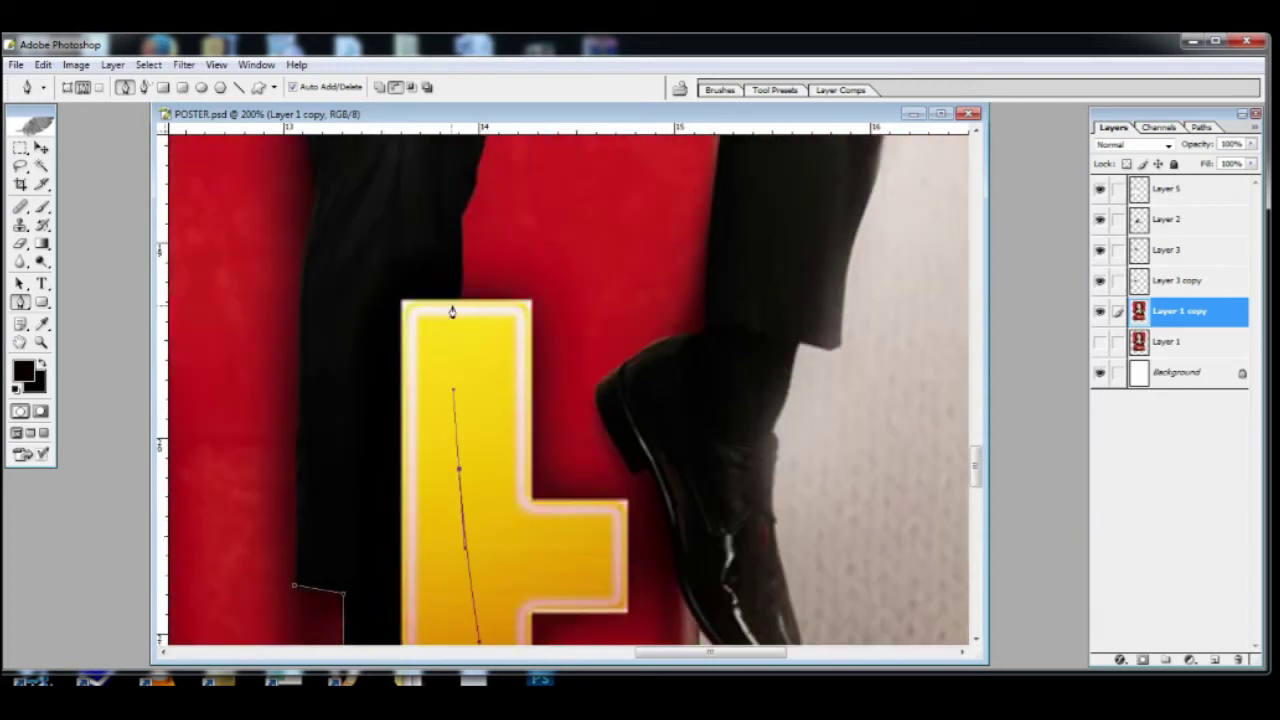
- Close the Pen path along the man's trouser leg and turn it into a selection
drag(352, 272, 332, 329)
drag(337, 386, 337, 456)
click(294, 586)
right_click(395, 463)
click(486, 545)
key(Return)
key(ctrl+minus)
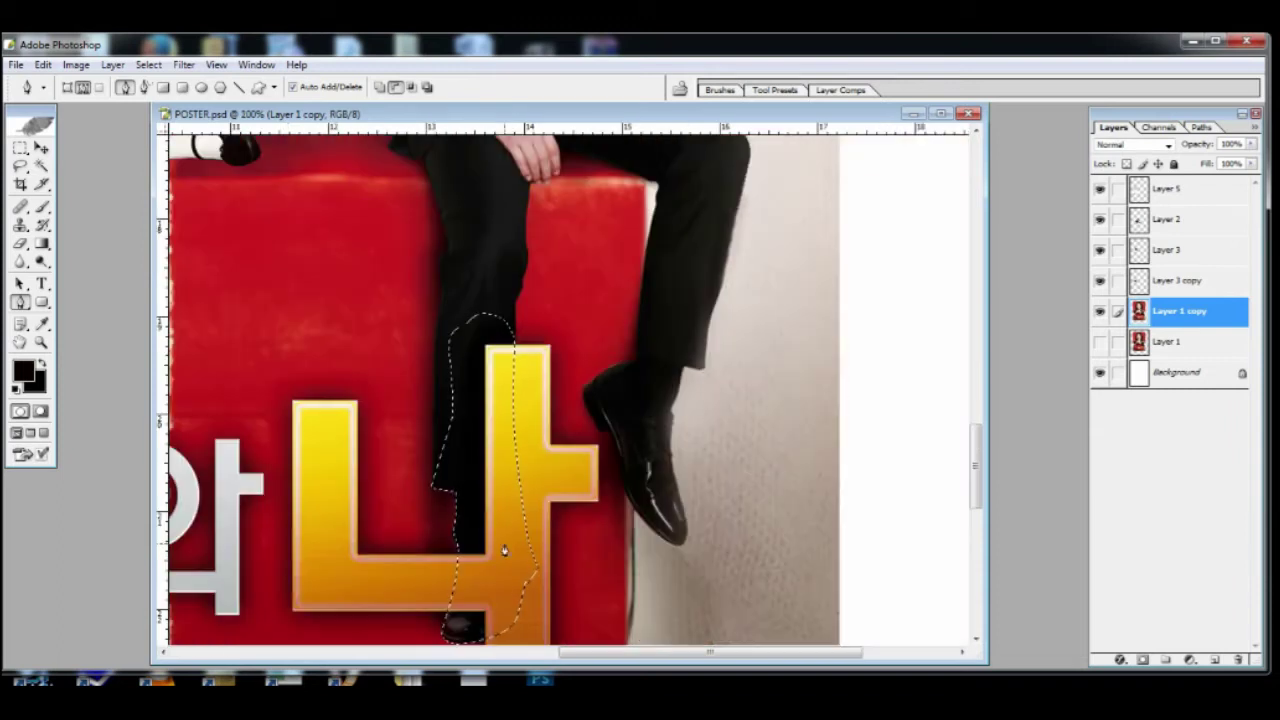
- Copy from Layer 1 copy onto a new layer using the leg selection, and toggle Layer 1 copy to check it
click(1216, 660)
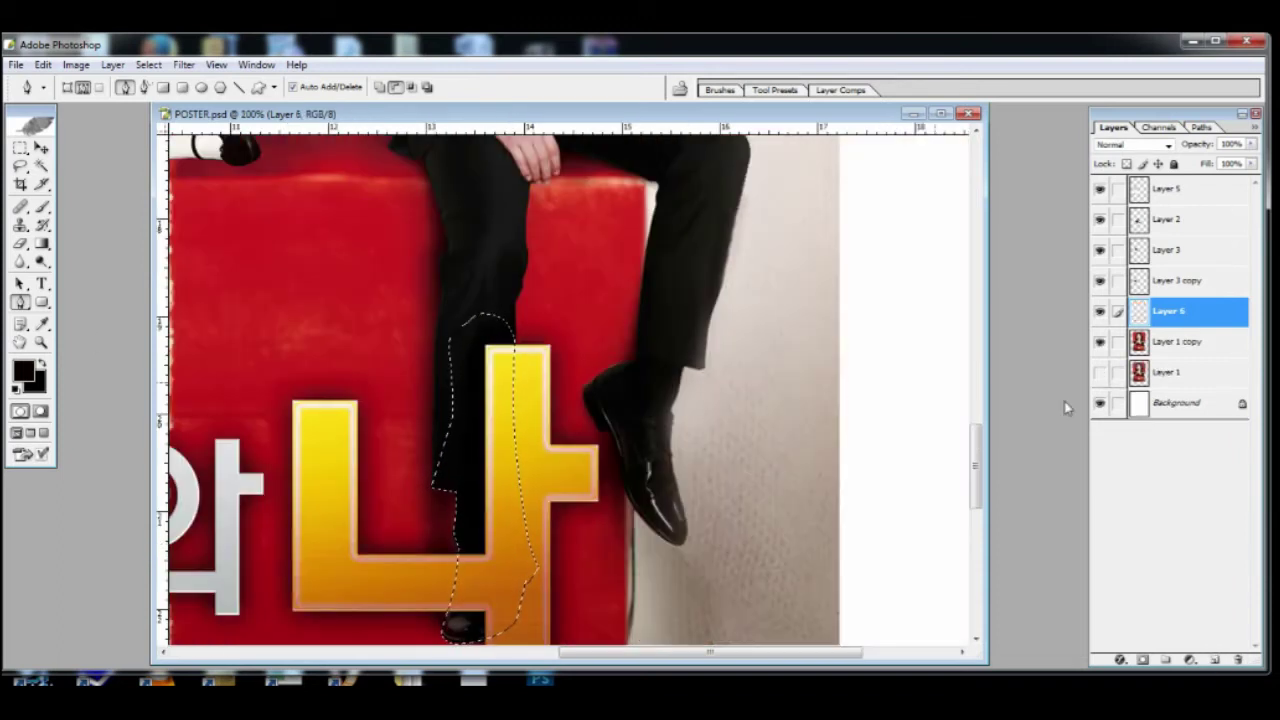
key(ctrl+z)
click(155, 66)
click(173, 139)
key(ctrl+j)
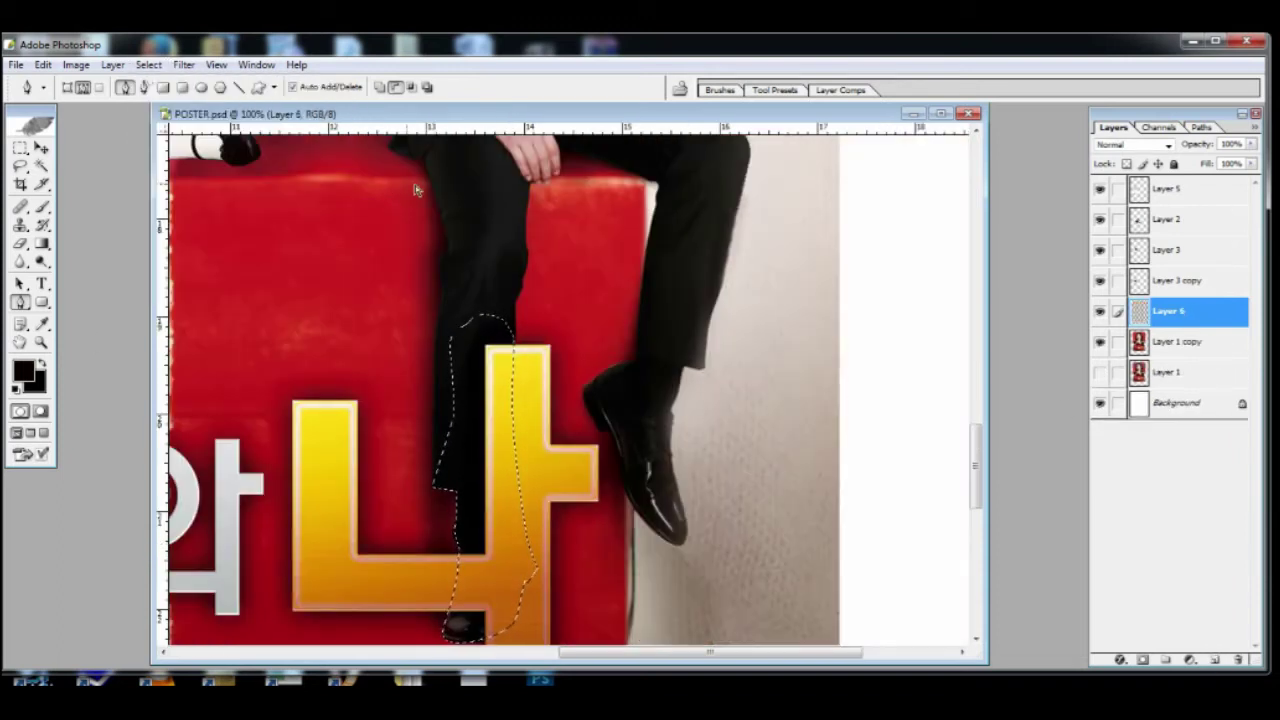
click(1100, 343)
click(1100, 343)
click(1100, 343)
click(1100, 343)
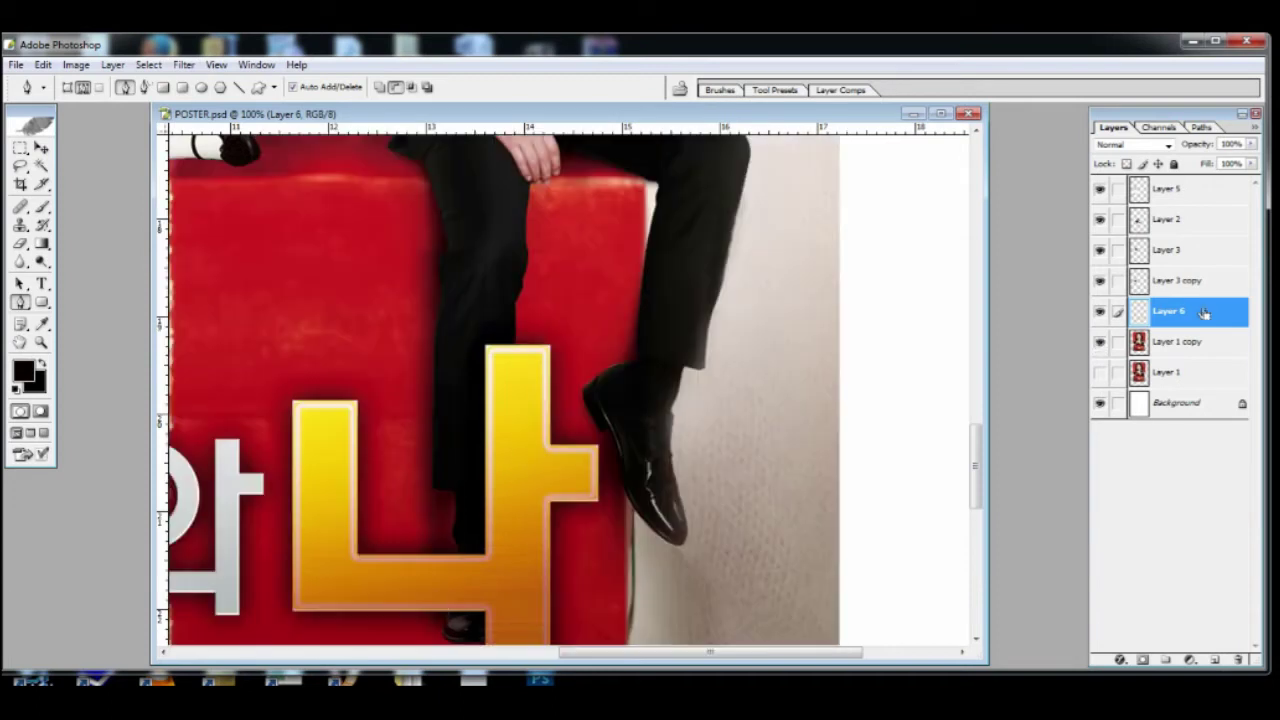
- Clone black trouser and shoe texture on Layer 6 to rebuild the man's lower leg over the yellow letter
key(s)
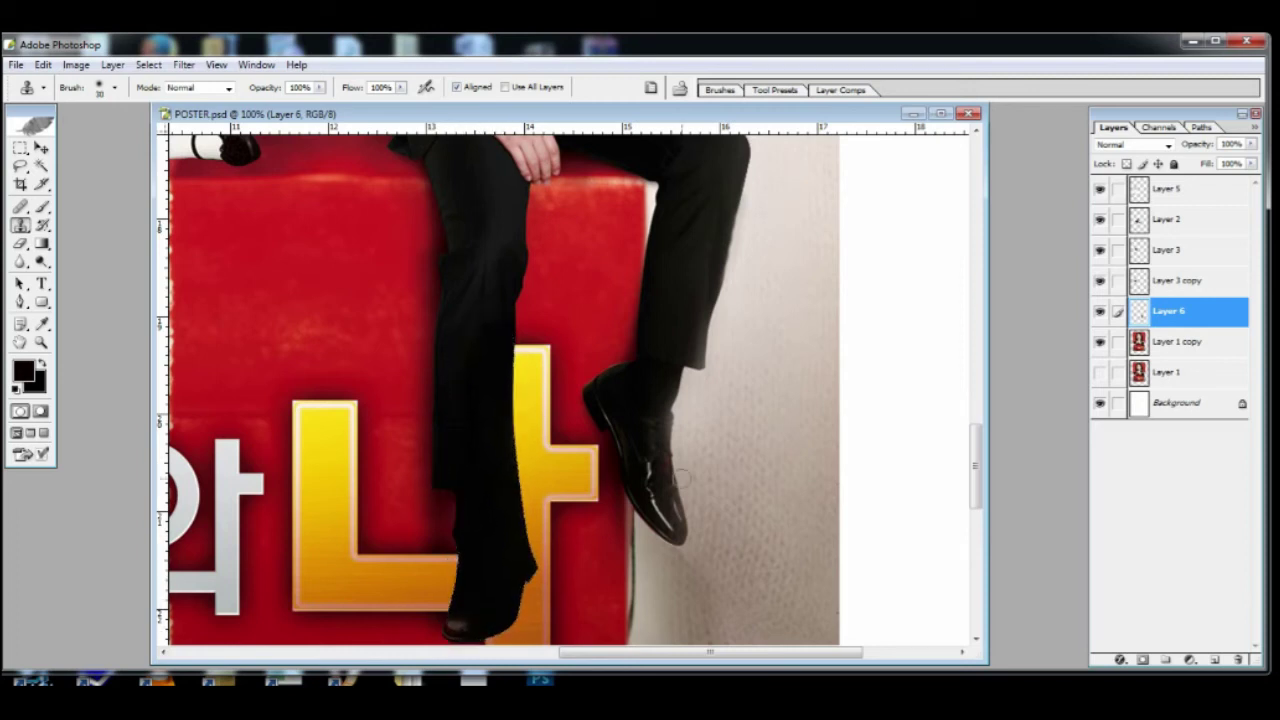
click(41, 148)
key(ctrl+minus)
key(ctrl+minus)
key(ctrl+minus)
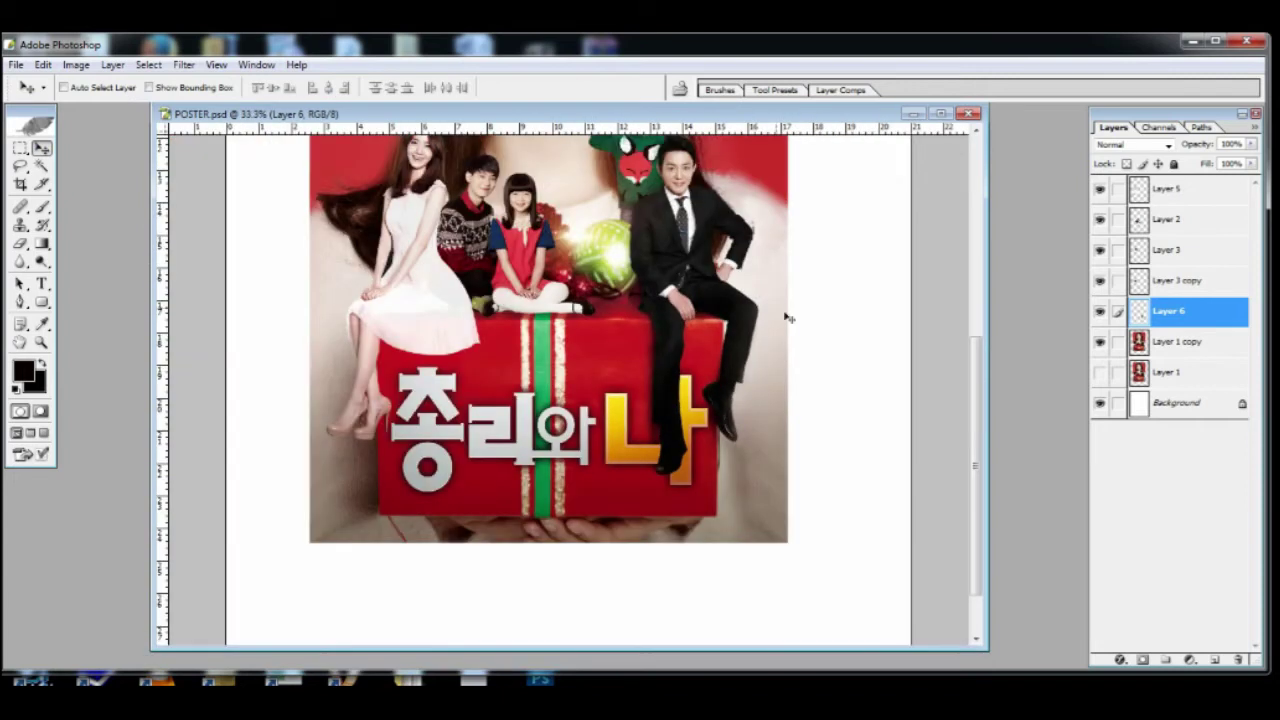
- Copy the gift box title area from Layer 1 to a new layer and place it above Layer 5
click(20, 150)
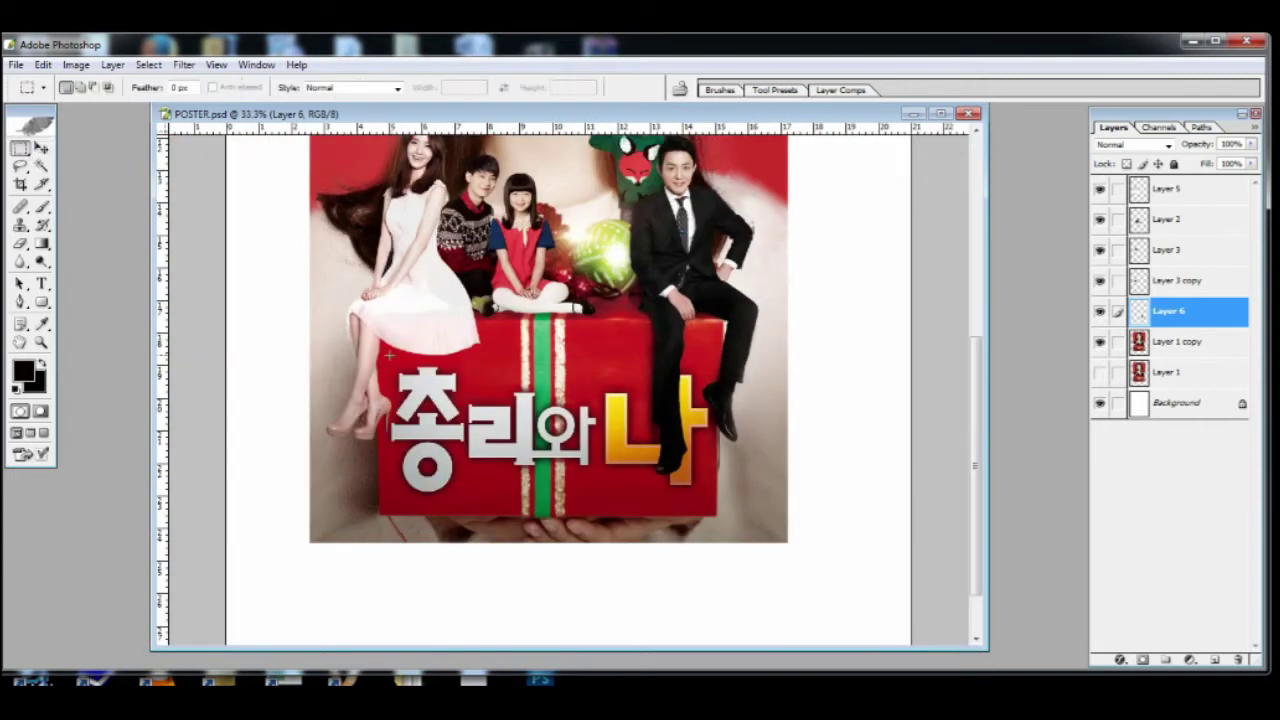
click(1172, 372)
key(ctrl+j)
drag(1192, 341, 1203, 188)
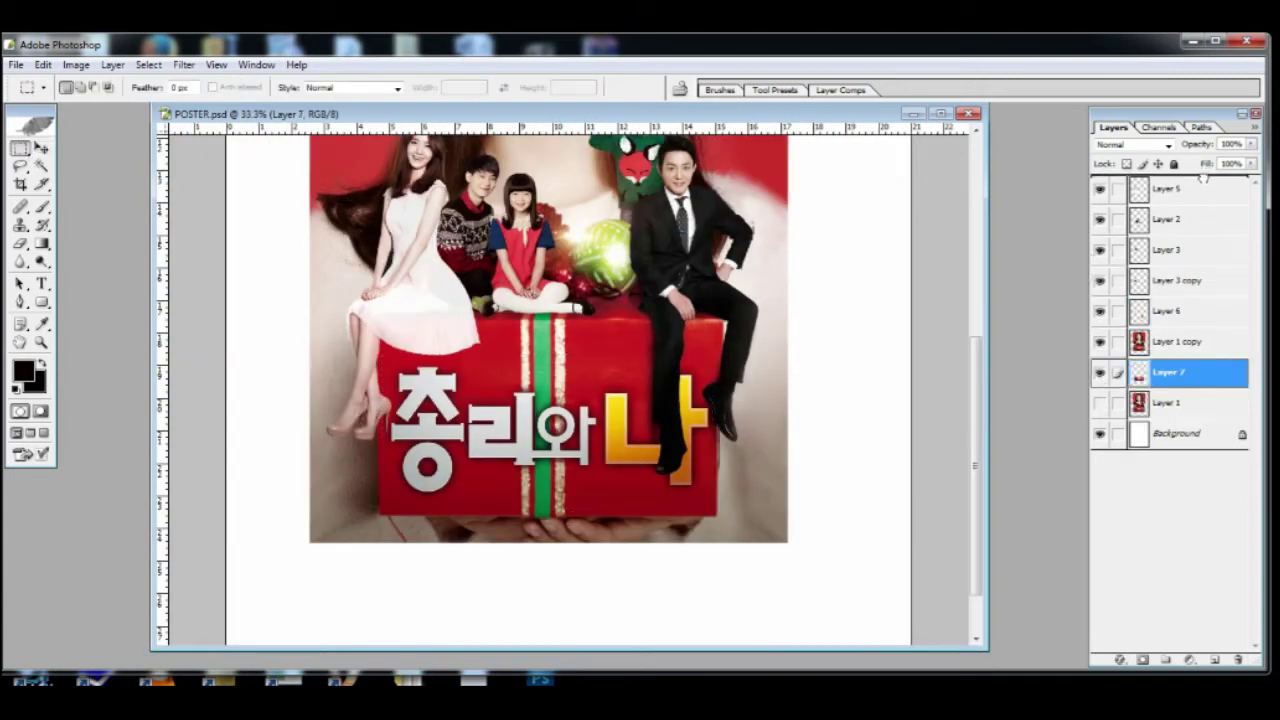
- Select the full shape of the yellow 나 letter with combined rectangular marquees
click(42, 149)
key(ctrl+plus)
key(ctrl+plus)
key(ctrl+plus)
key(ctrl+plus)
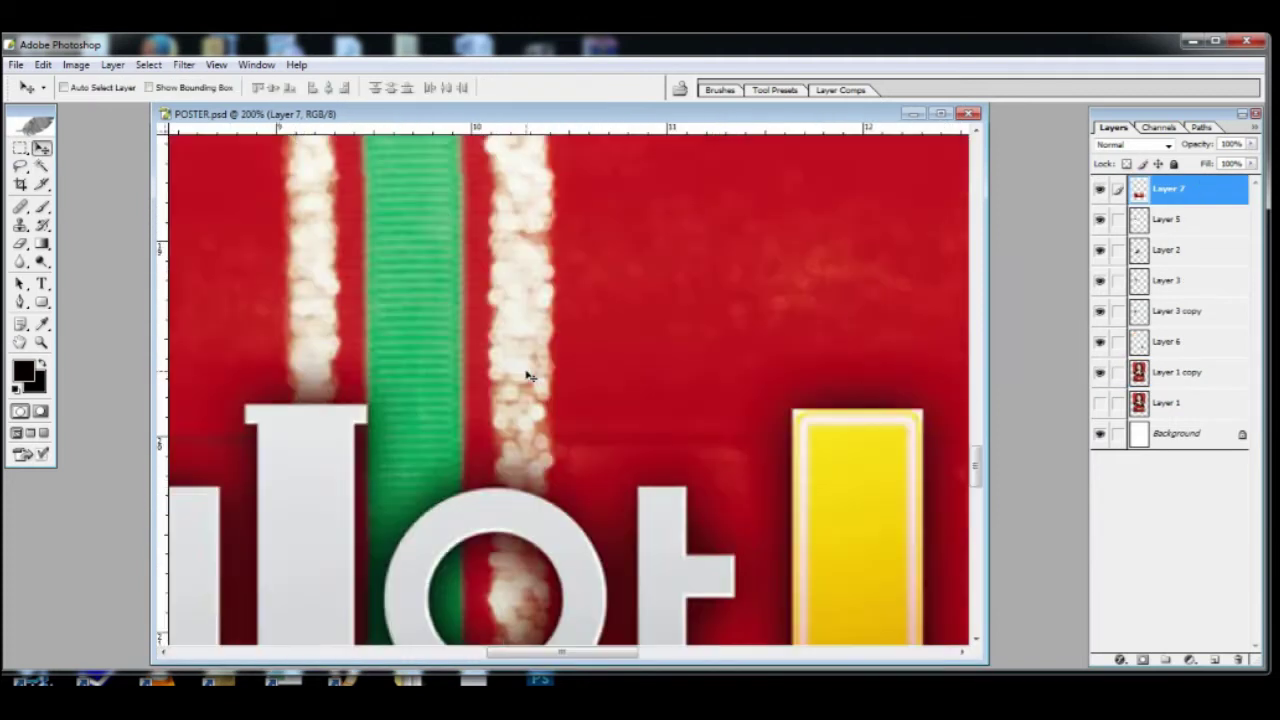
drag(751, 409, 246, 188)
key(ctrl+minus)
key(m)
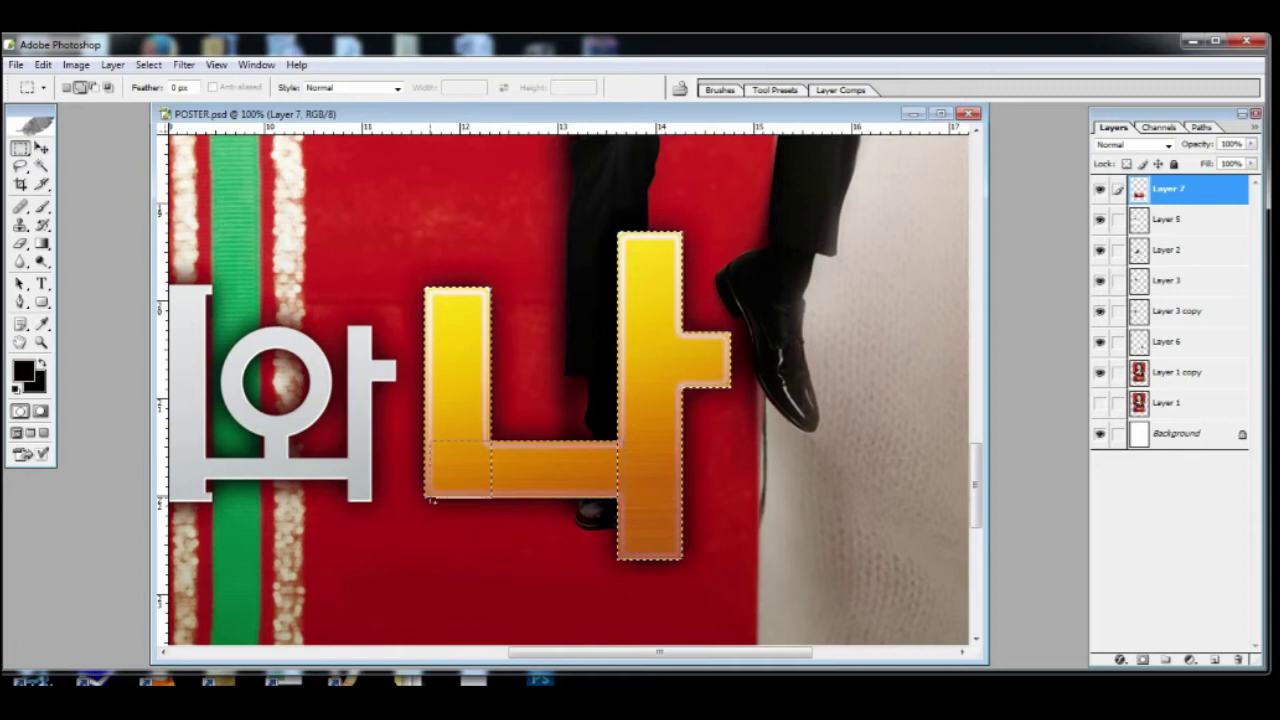
- Add a new layer above Layer 7 and fill the letter selection with yellow sampled from the 나 letter
click(1215, 660)
click(21, 370)
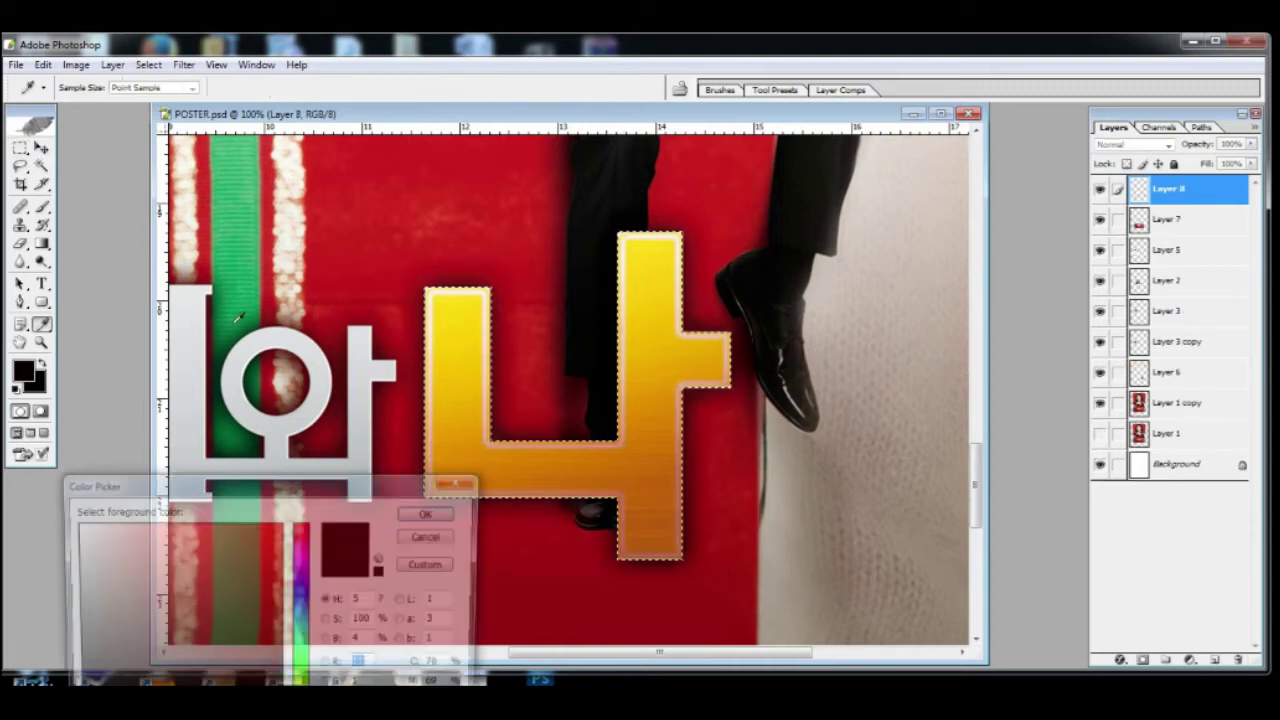
click(453, 312)
key(Return)
click(43, 65)
click(92, 330)
key(Return)
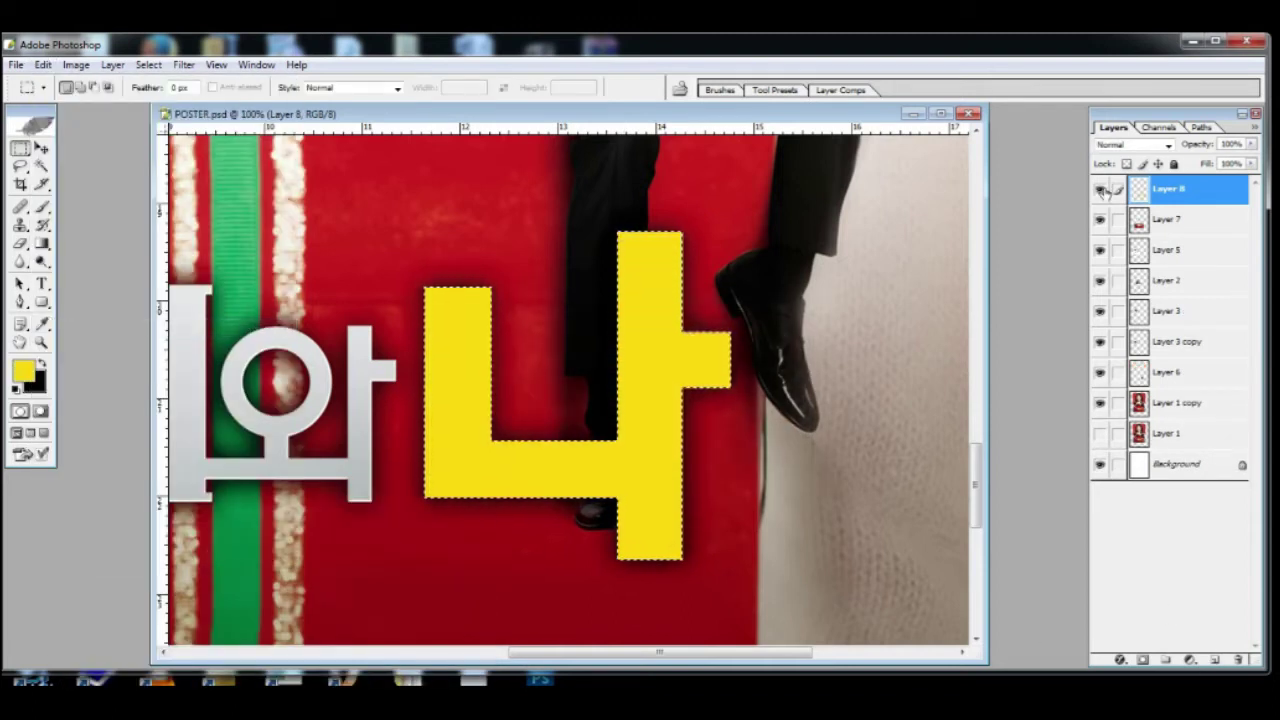
- Apply a linear Gradient Overlay to Layer 8, running from the sampled orange to the sampled yellow
click(1102, 190)
double_click(1212, 193)
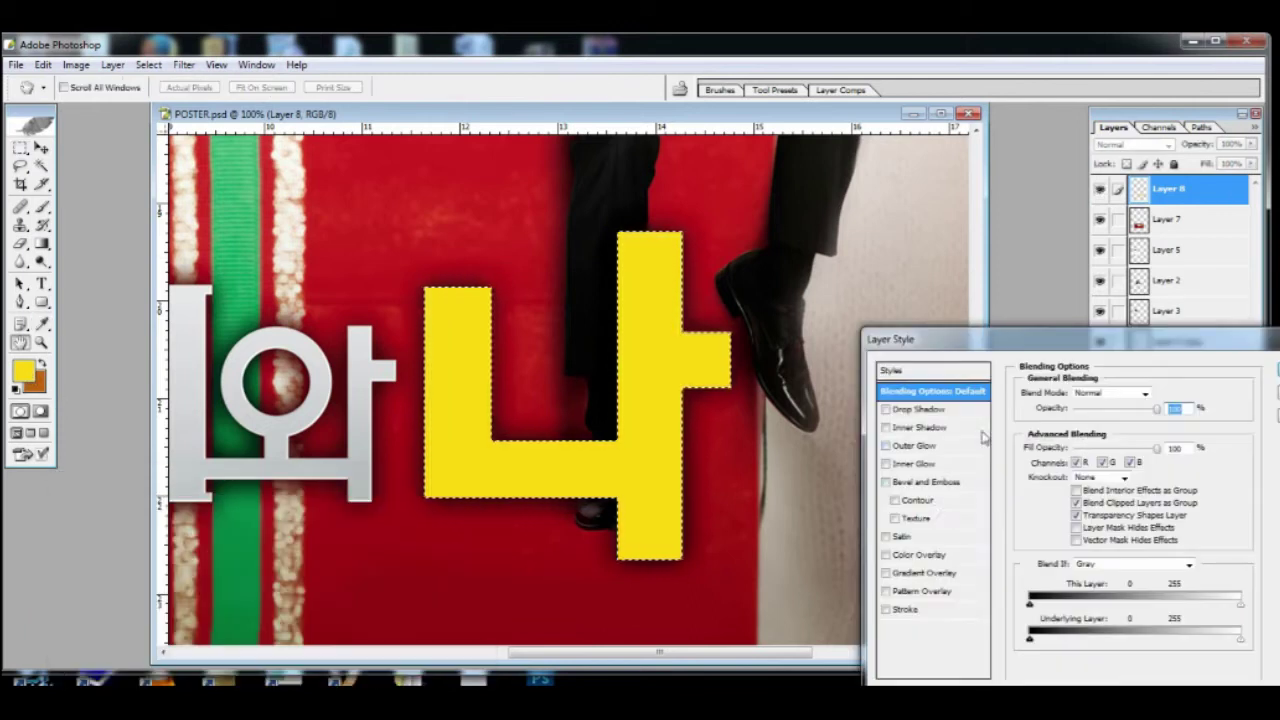
click(917, 556)
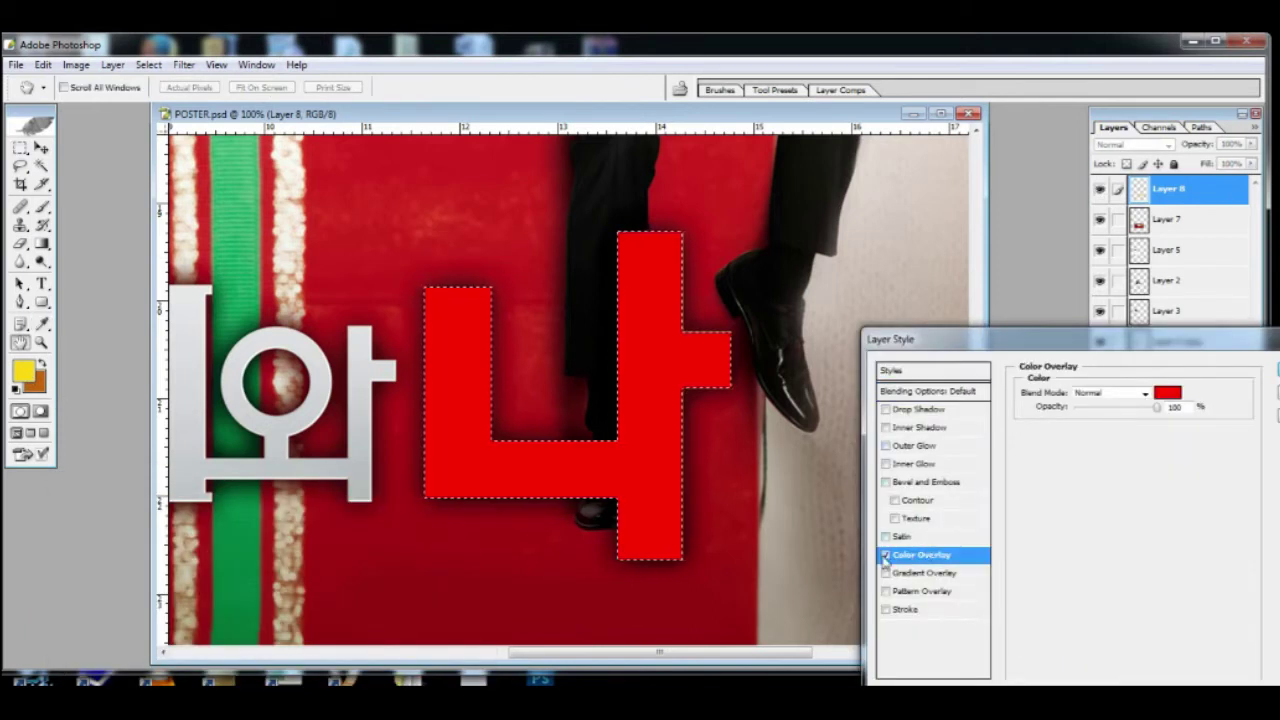
click(885, 556)
click(885, 573)
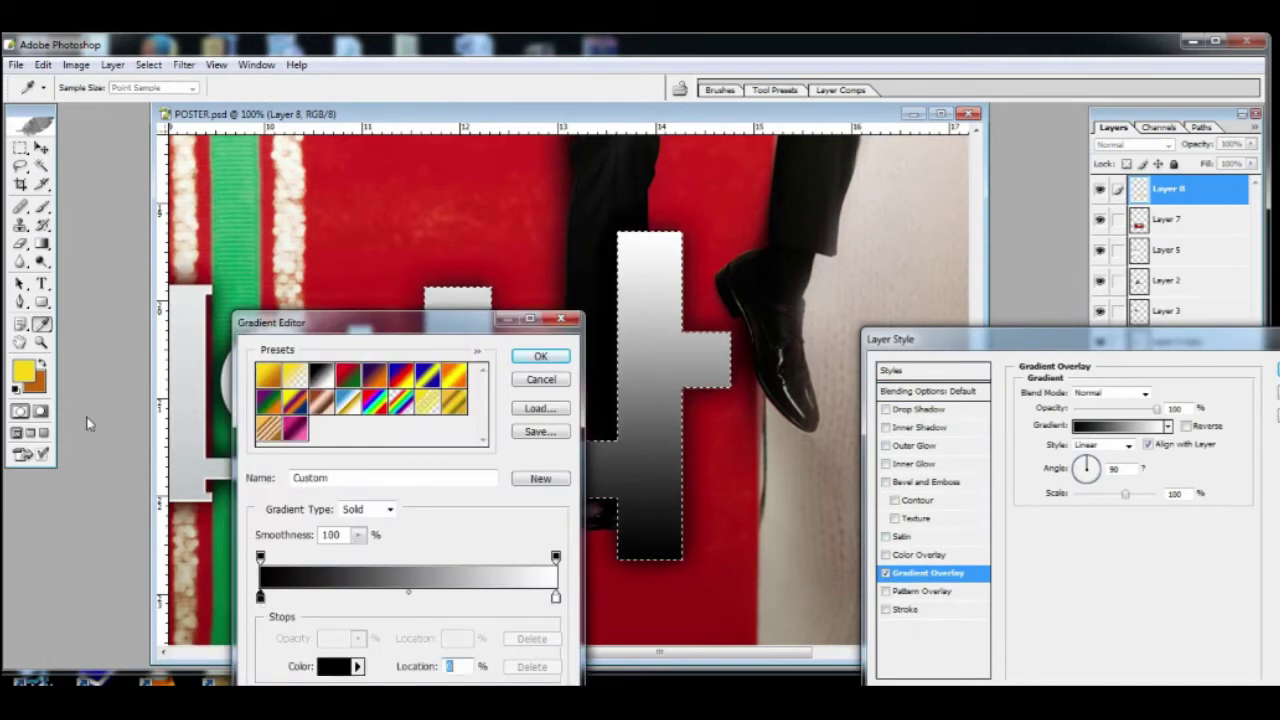
click(38, 381)
click(556, 598)
click(25, 372)
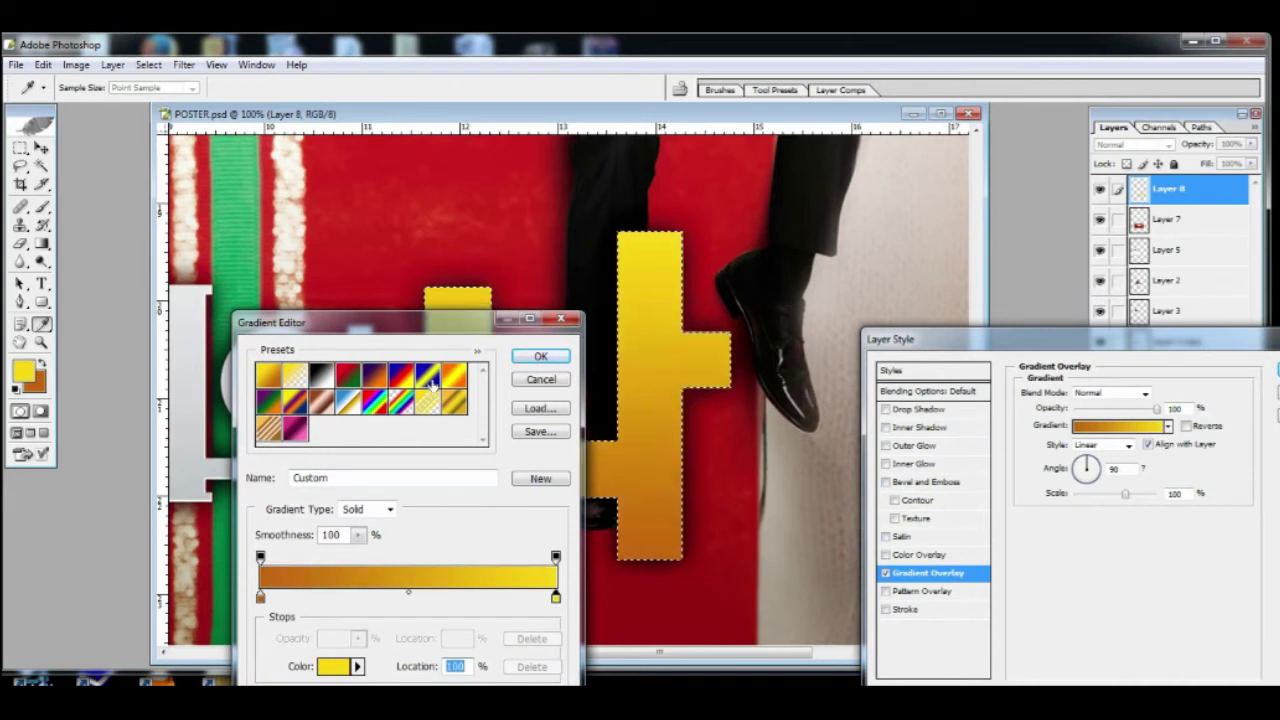
click(541, 356)
click(1277, 371)
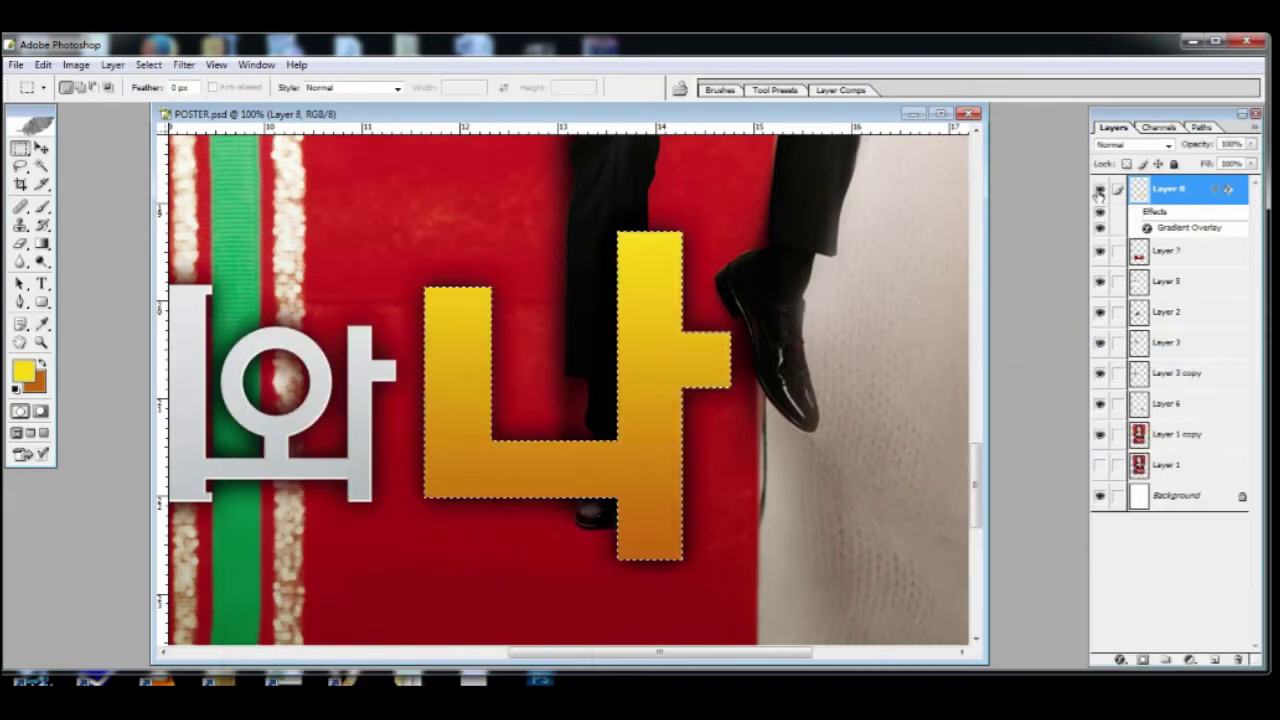
- Try to expand the selection around the 나 letter
click(148, 64)
mouse_move(171, 206)
click(382, 246)
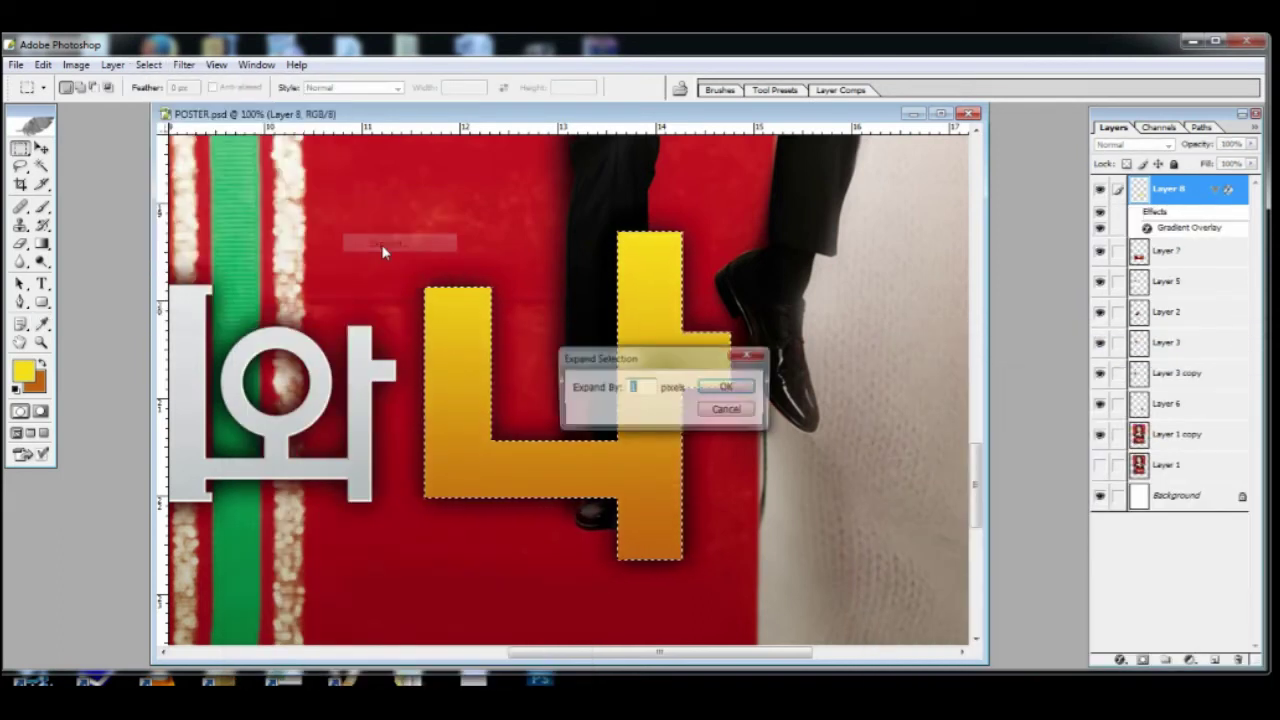
key(Return)
- Inset the selection inside the 나 letter's edges, add a layer above Layer 8, and make white the foreground color
click(148, 64)
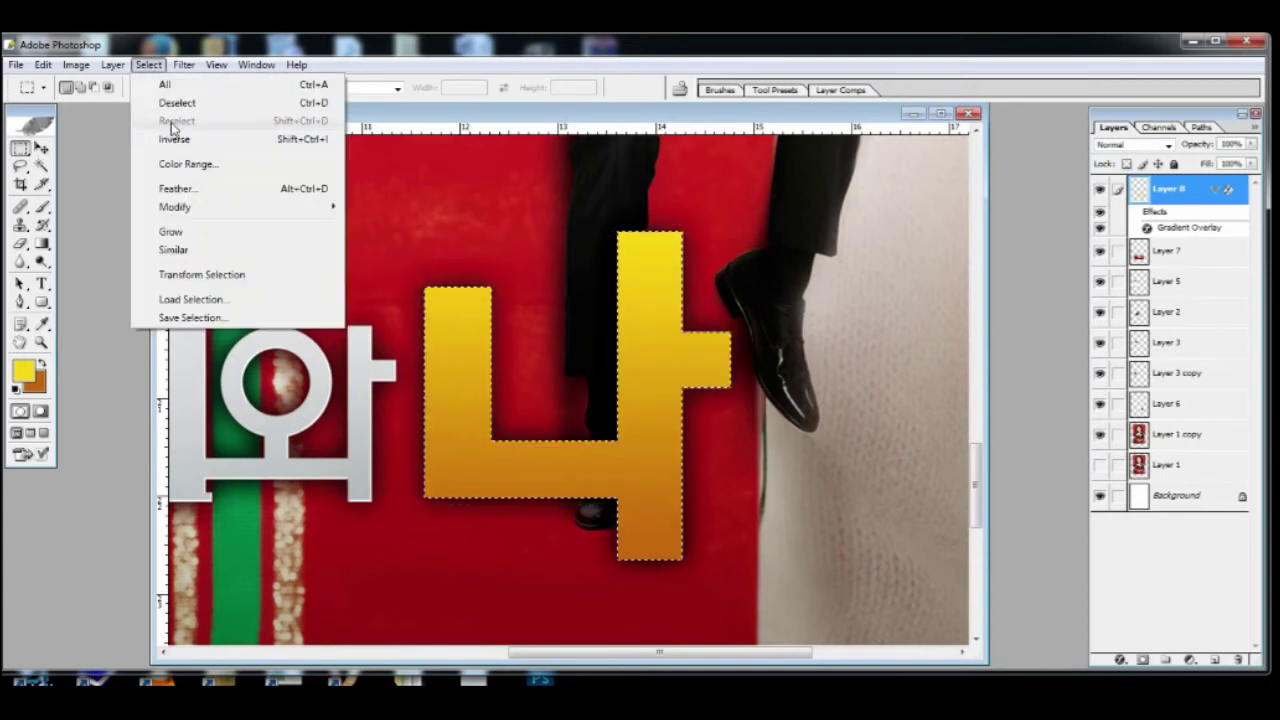
mouse_move(176, 206)
click(390, 248)
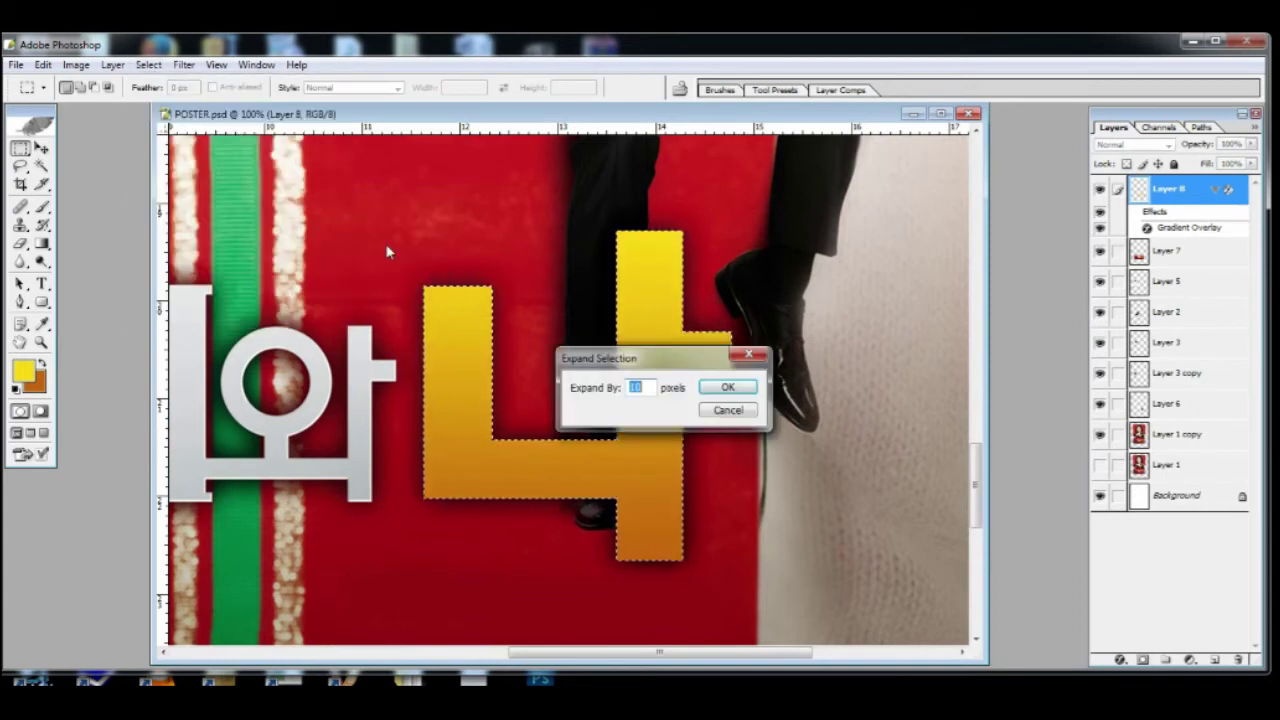
key(Return)
click(1214, 660)
key(d)
key(x)
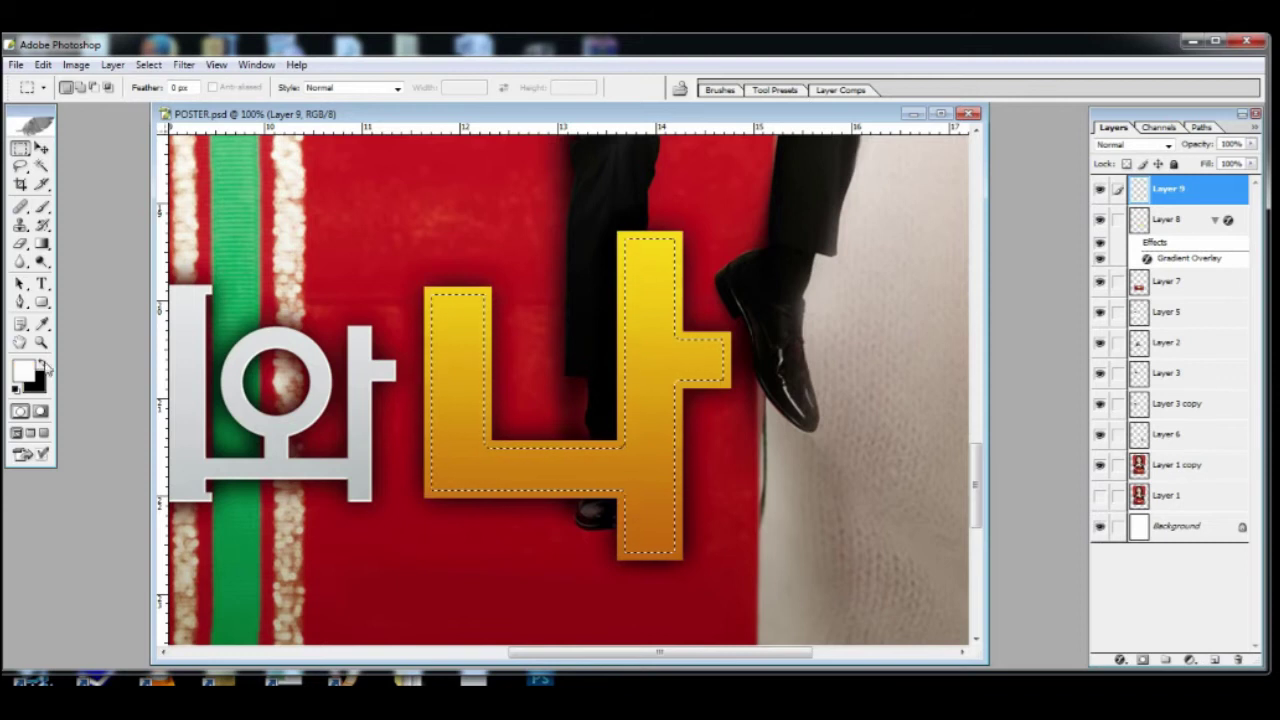
- Stroke the inset selection in white on Layer 9, deselect it, and toggle the layer to check the outline
key(i)
click(43, 64)
click(75, 352)
key(Return)
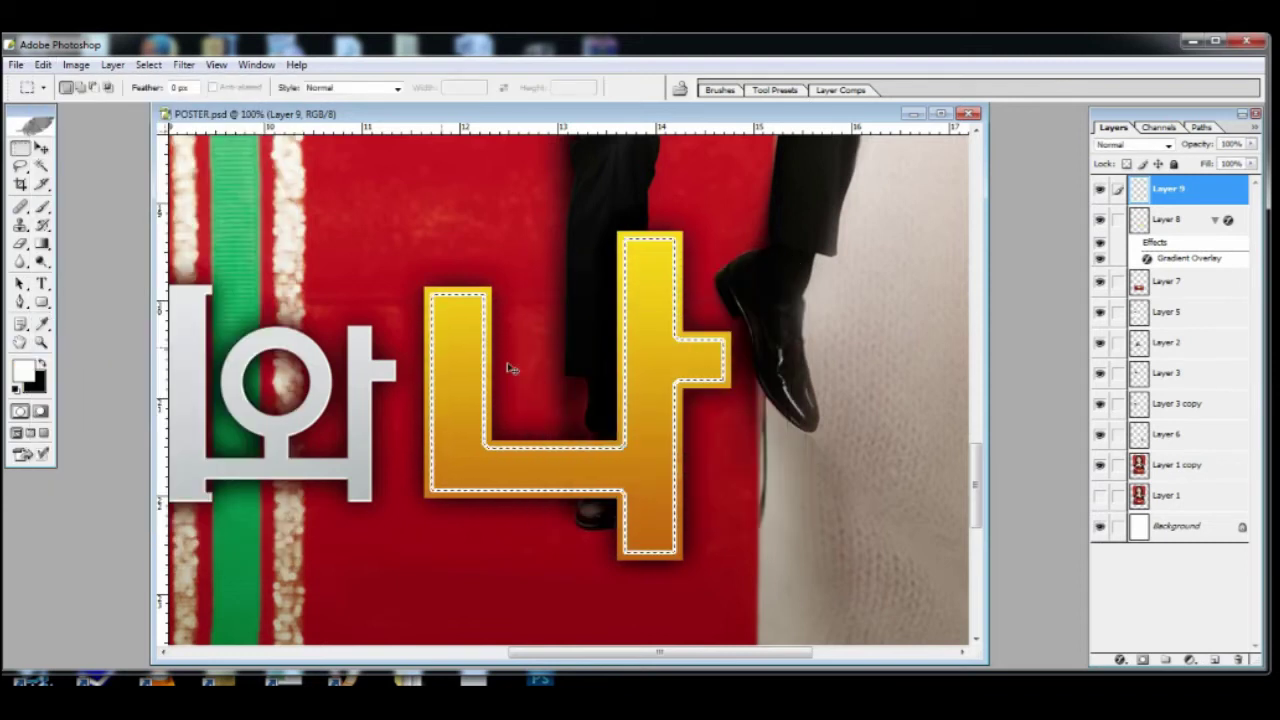
key(ctrl+d)
drag(1099, 193, 1101, 212)
click(1100, 189)
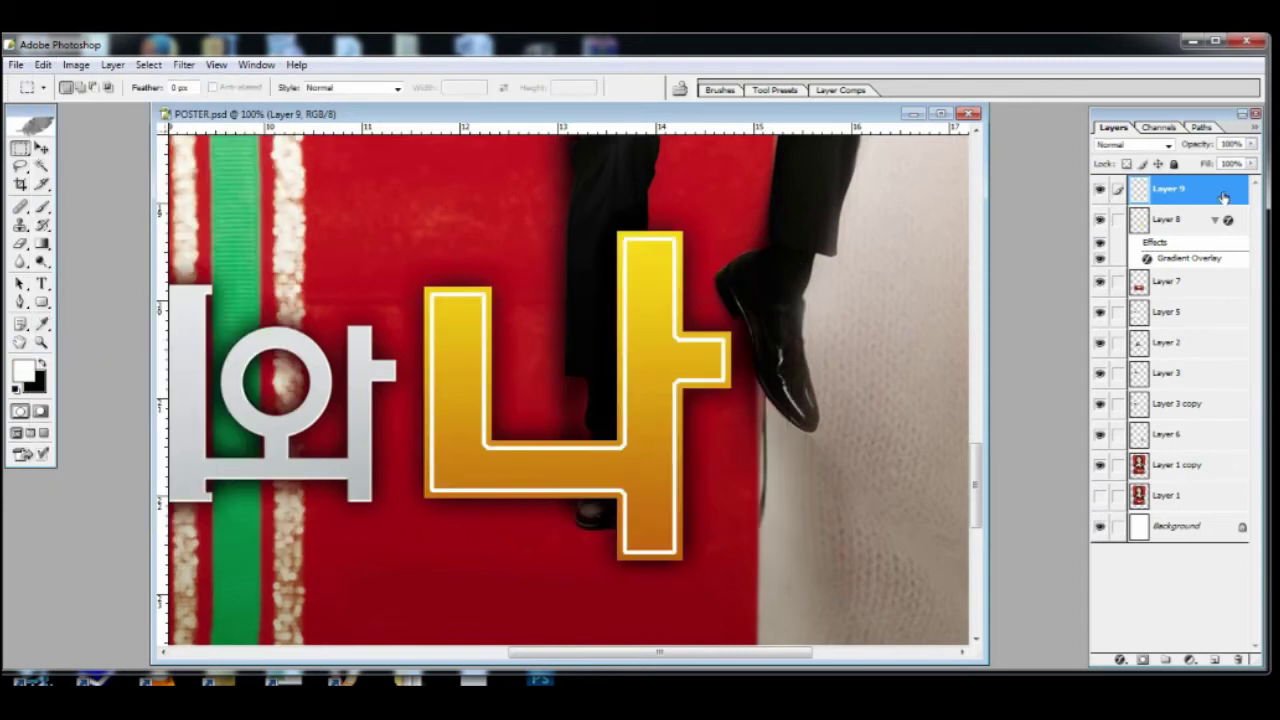
- Add an Inner Shadow to the white outline on Layer 9 and merge Layers 8 and 9 into one layer
double_click(1222, 197)
key(Return)
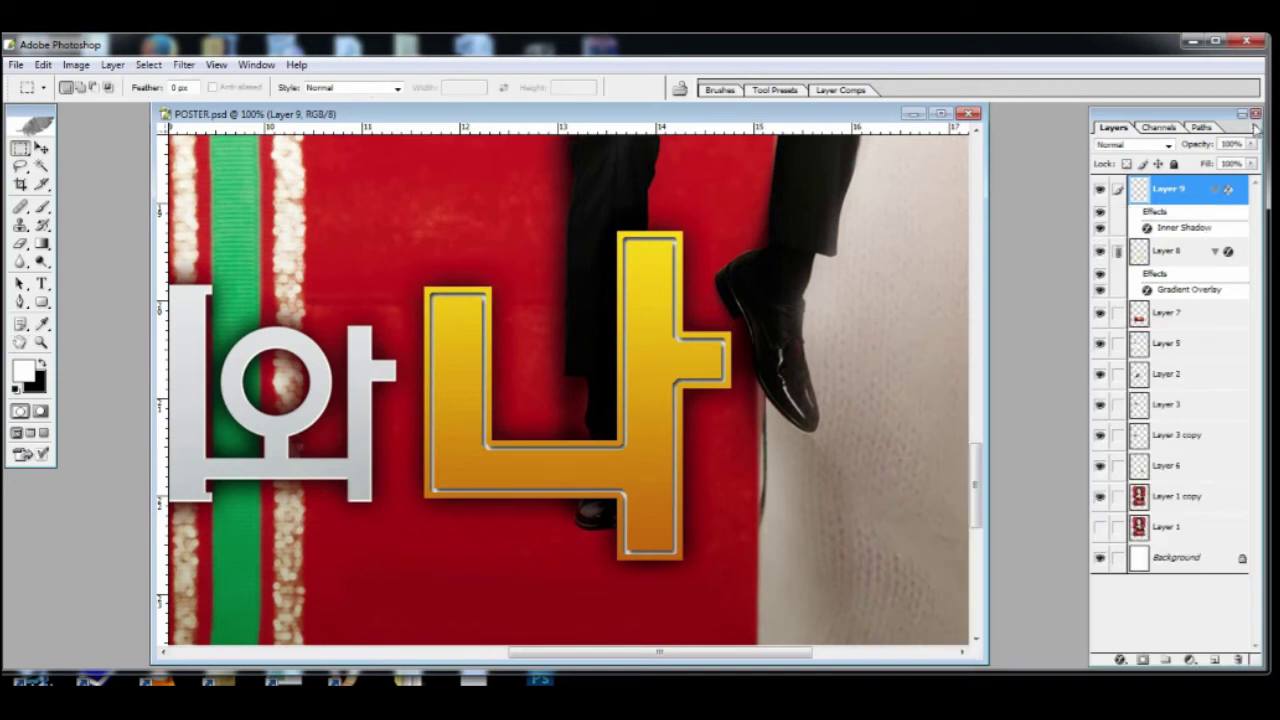
click(1256, 129)
click(1144, 367)
key(v)
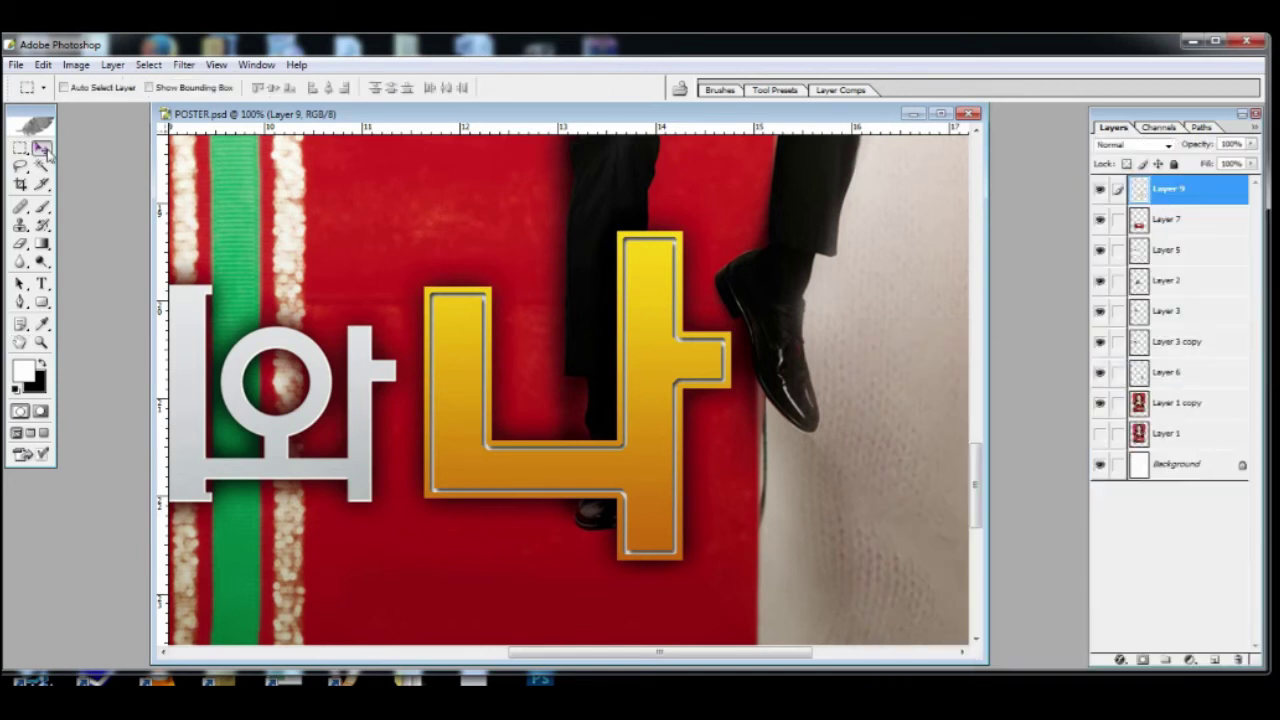
- Draw an elliptical selection around the outer edge of the ring at the bottom of the 총 letter
scroll(842, 390, left, 5)
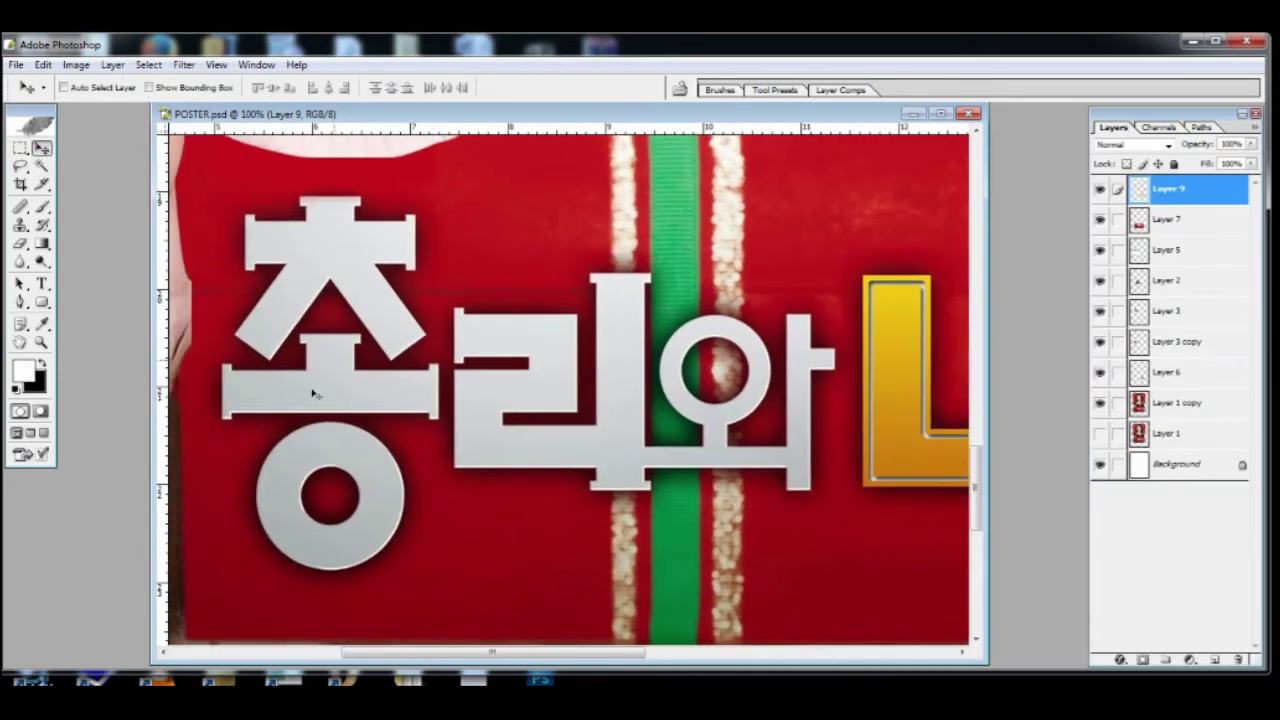
right_click(22, 150)
click(78, 163)
key(ctrl+plus)
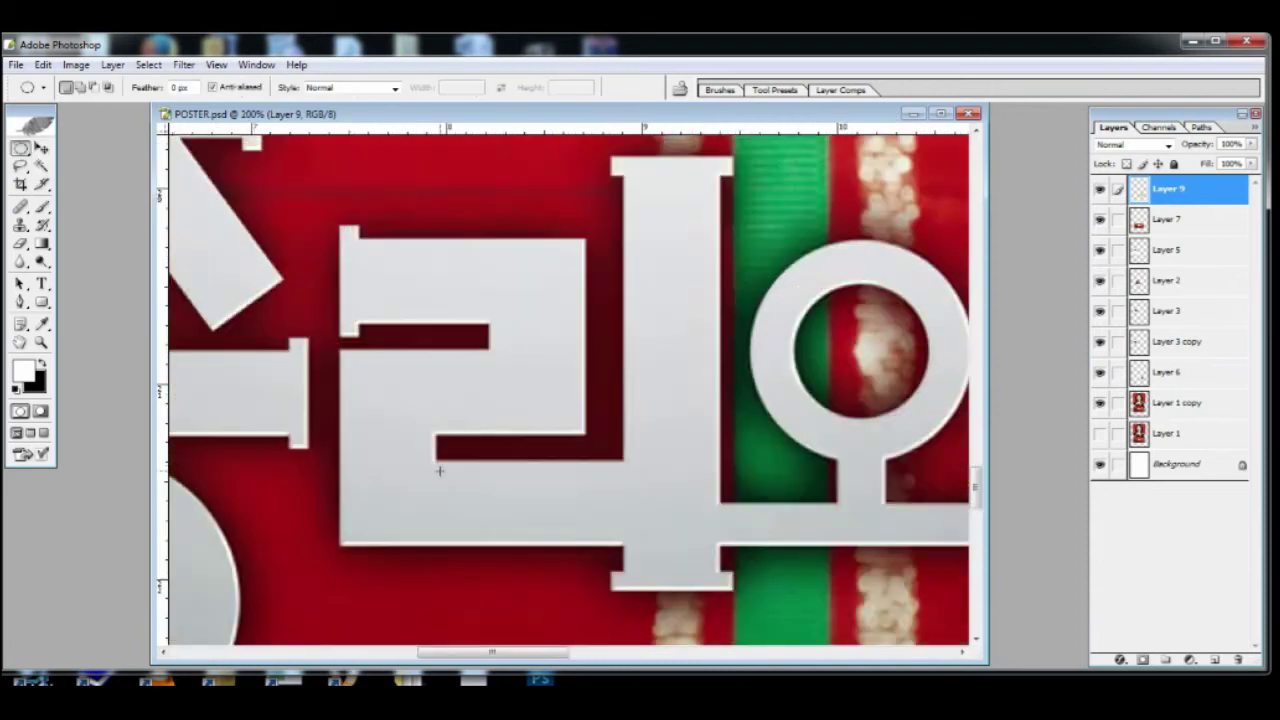
drag(437, 471, 834, 289)
drag(632, 562, 634, 566)
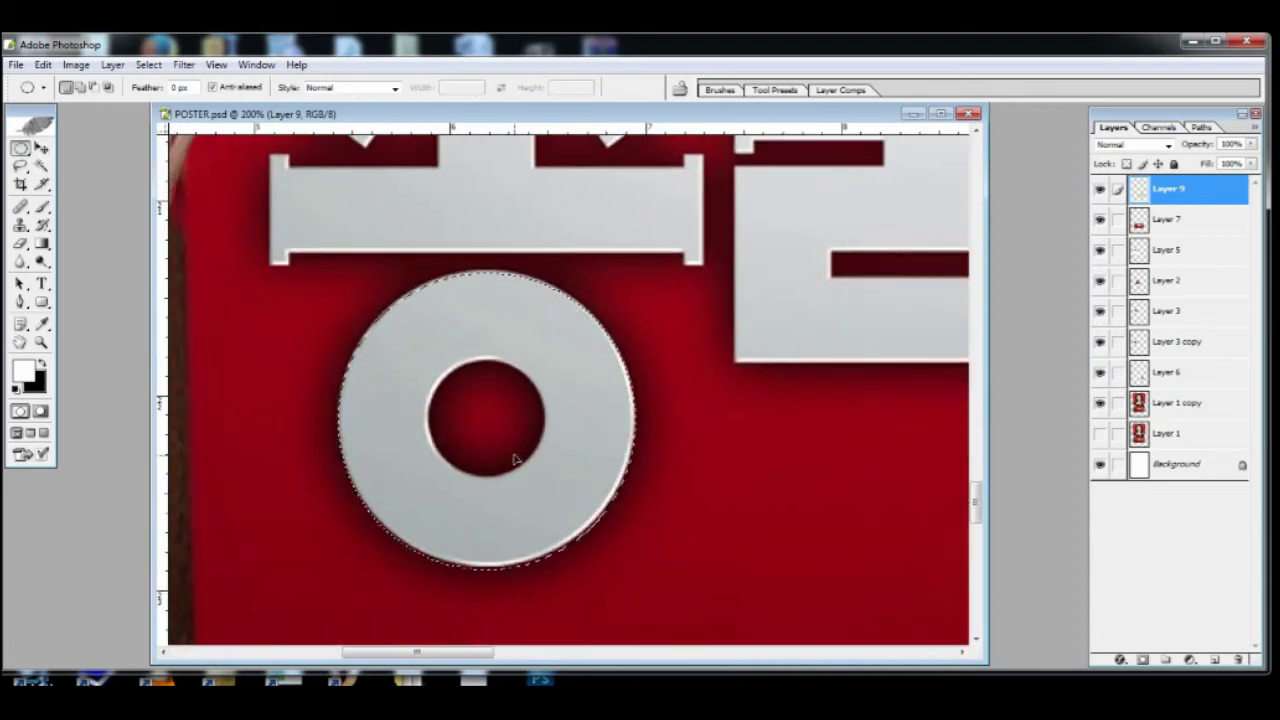
click(43, 64)
click(72, 347)
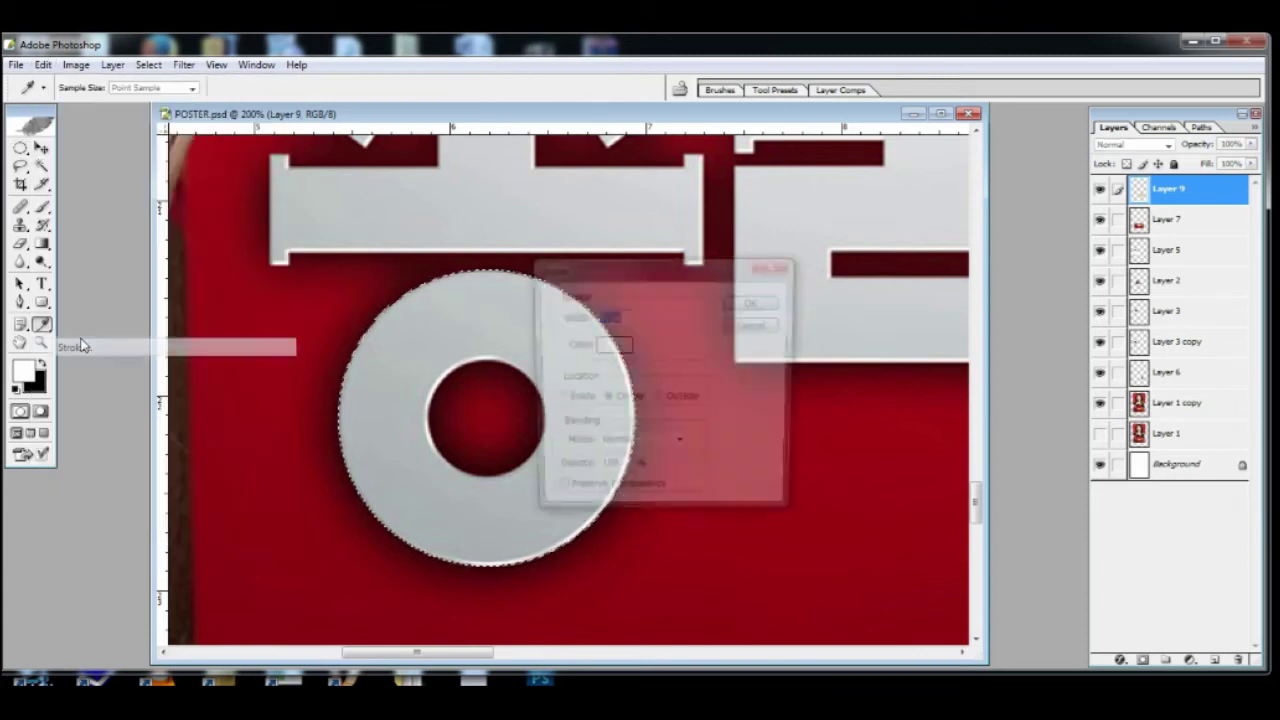
key(Escape)
- Fill the circular selection with white on Layer 9 and deselect it
click(43, 64)
click(67, 329)
key(Return)
key(ctrl+d)
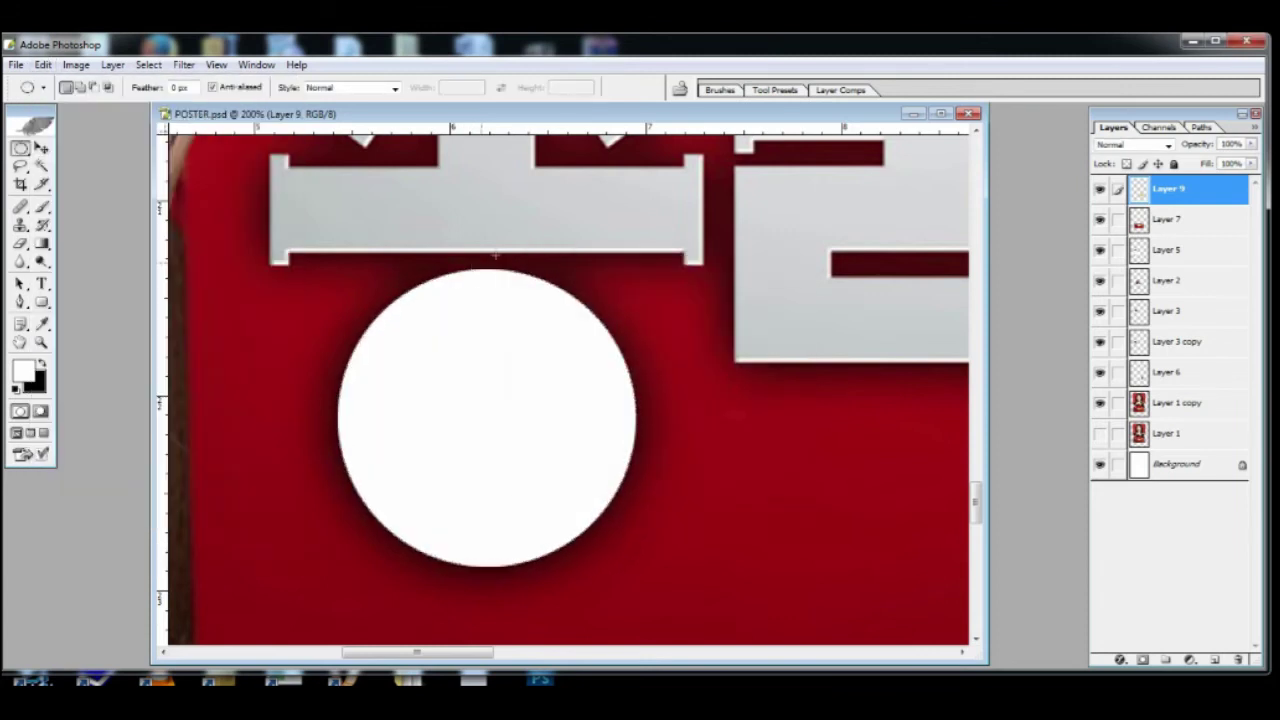
- Select the middle ㅗ stroke of the 총 letter with combined rectangular marquees covering its bar, end caps and stem
drag(576, 181, 624, 466)
drag(21, 148, 95, 150)
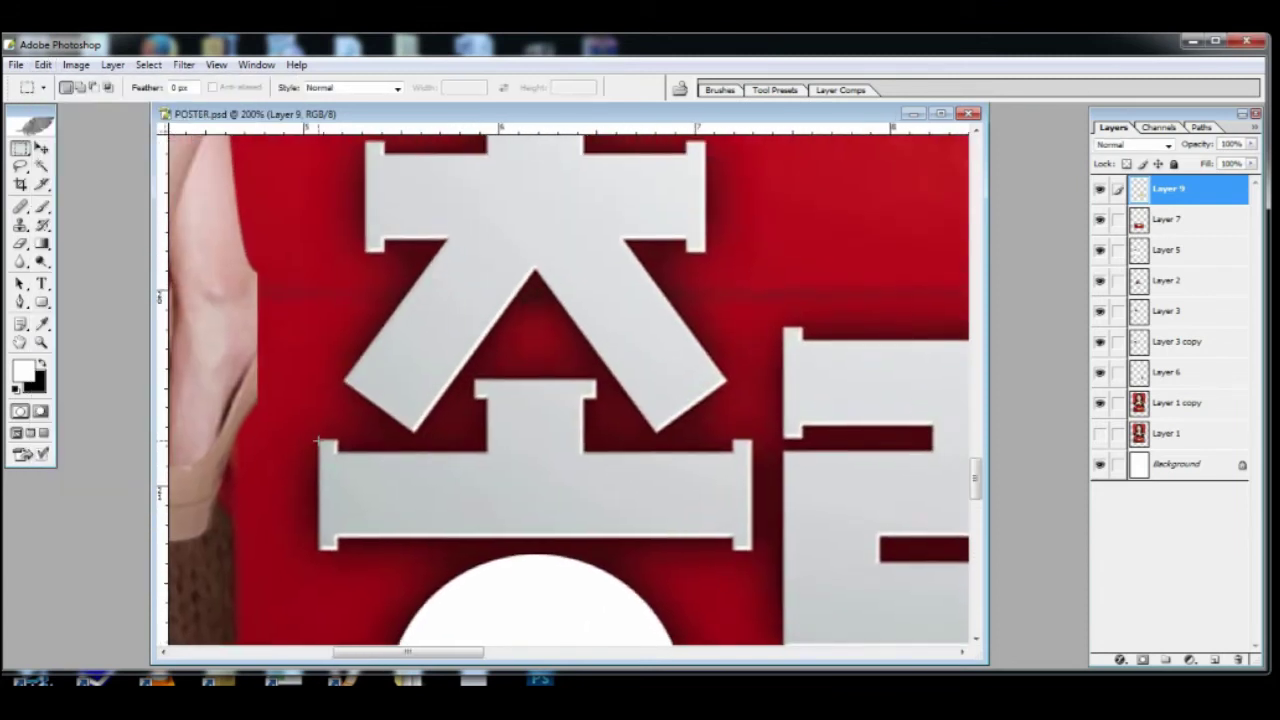
drag(475, 380, 597, 398)
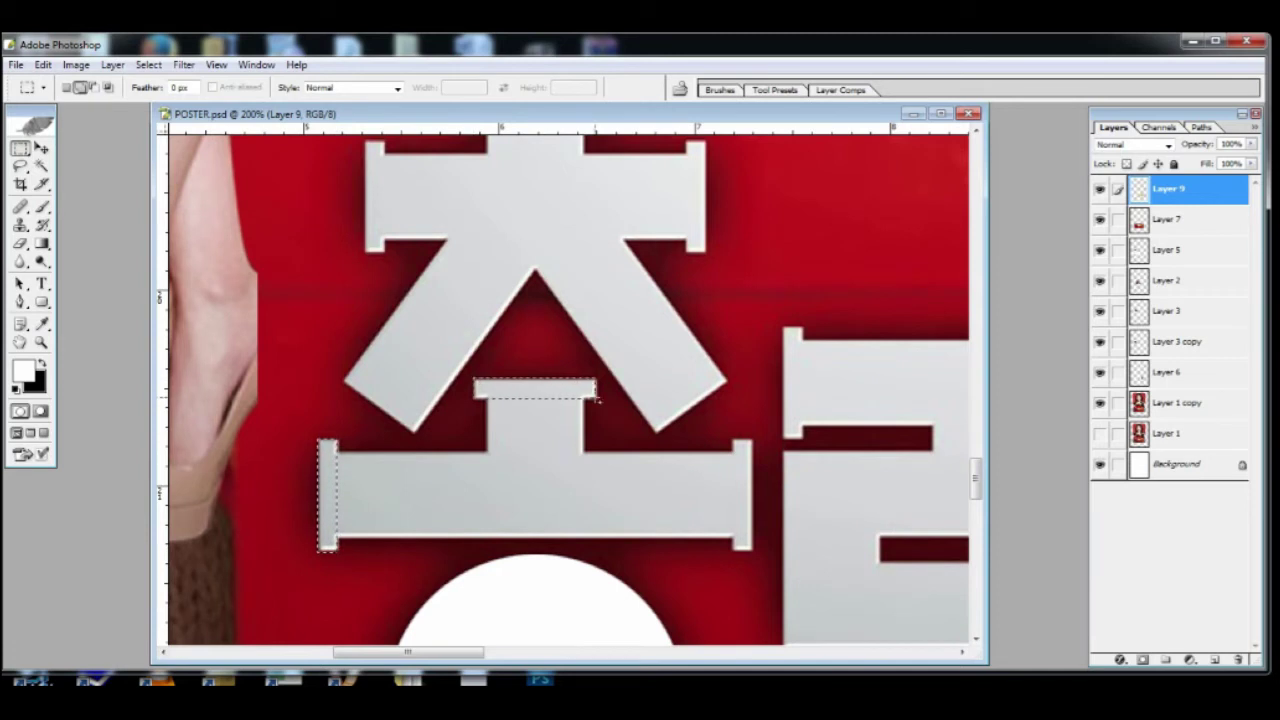
drag(732, 440, 733, 550)
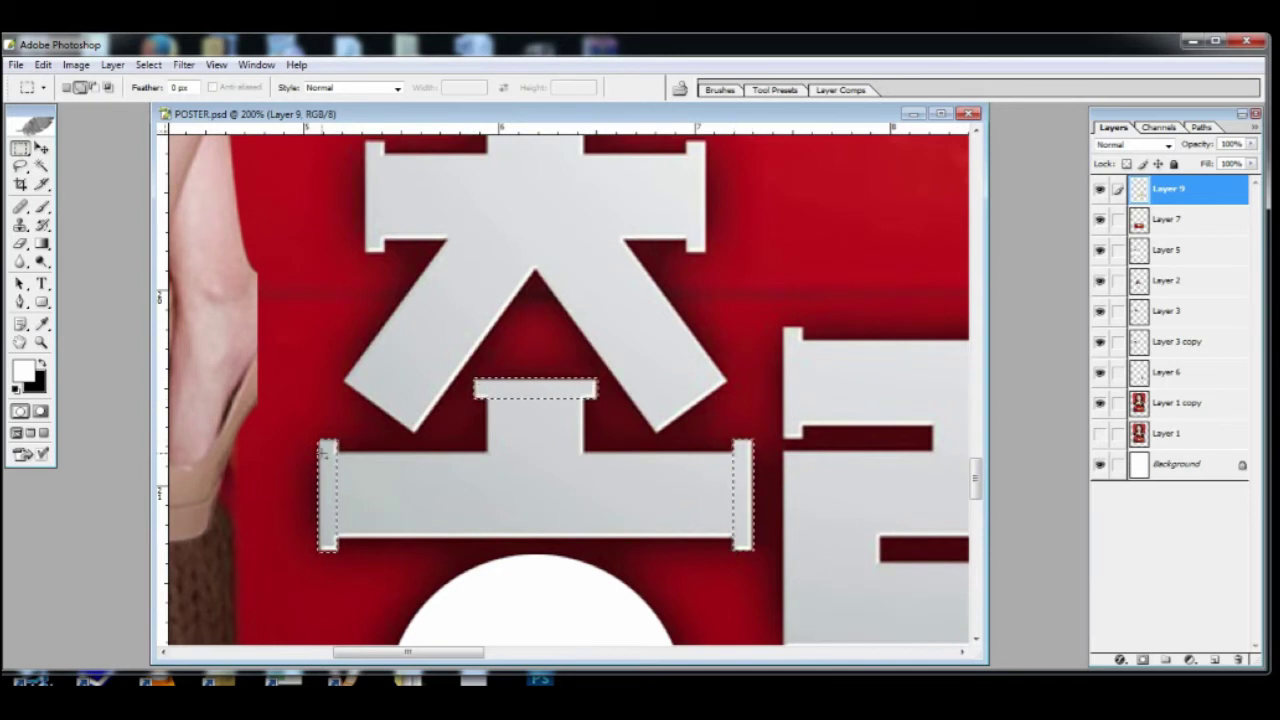
drag(323, 452, 749, 538)
drag(486, 391, 580, 476)
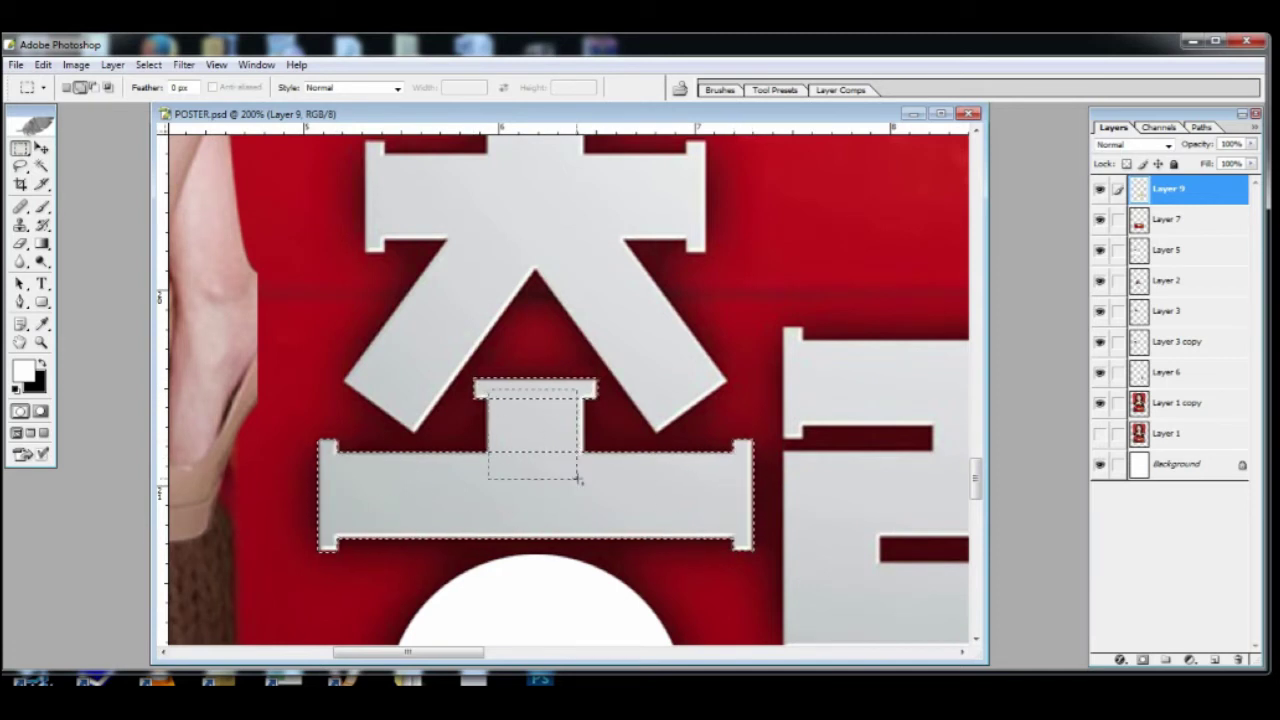
drag(499, 390, 489, 466)
- Fill the selected ㅗ stroke with white on Layer 9 and deselect it
click(43, 65)
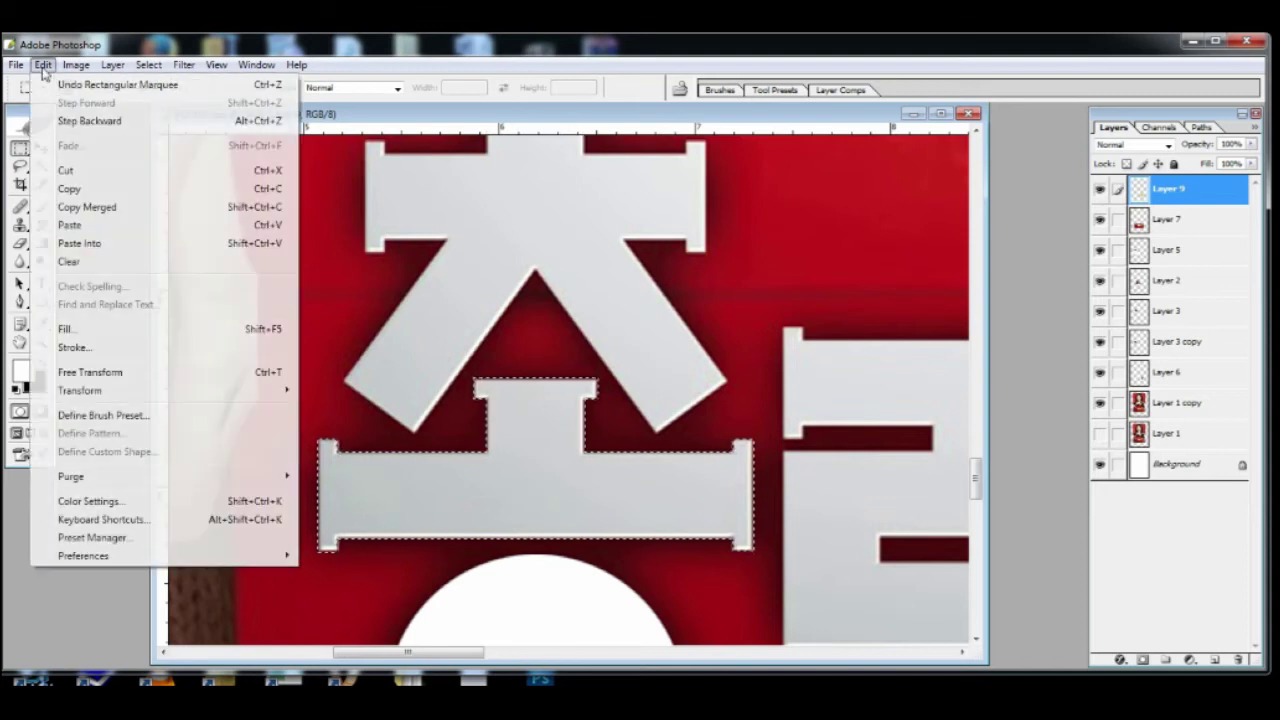
click(74, 329)
key(Return)
key(ctrl+d)
- Trace the two diagonal legs of the 총 letter with the Pen tool and convert the closed path to a selection
drag(638, 228, 634, 393)
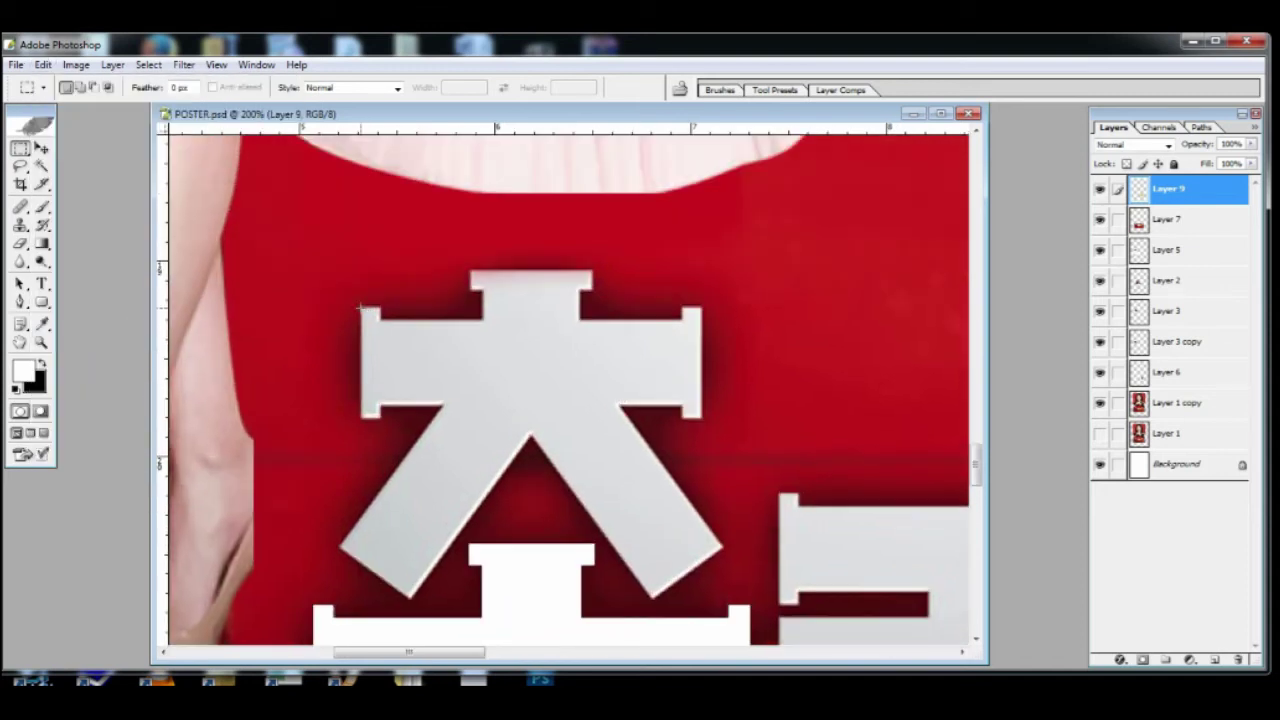
key(p)
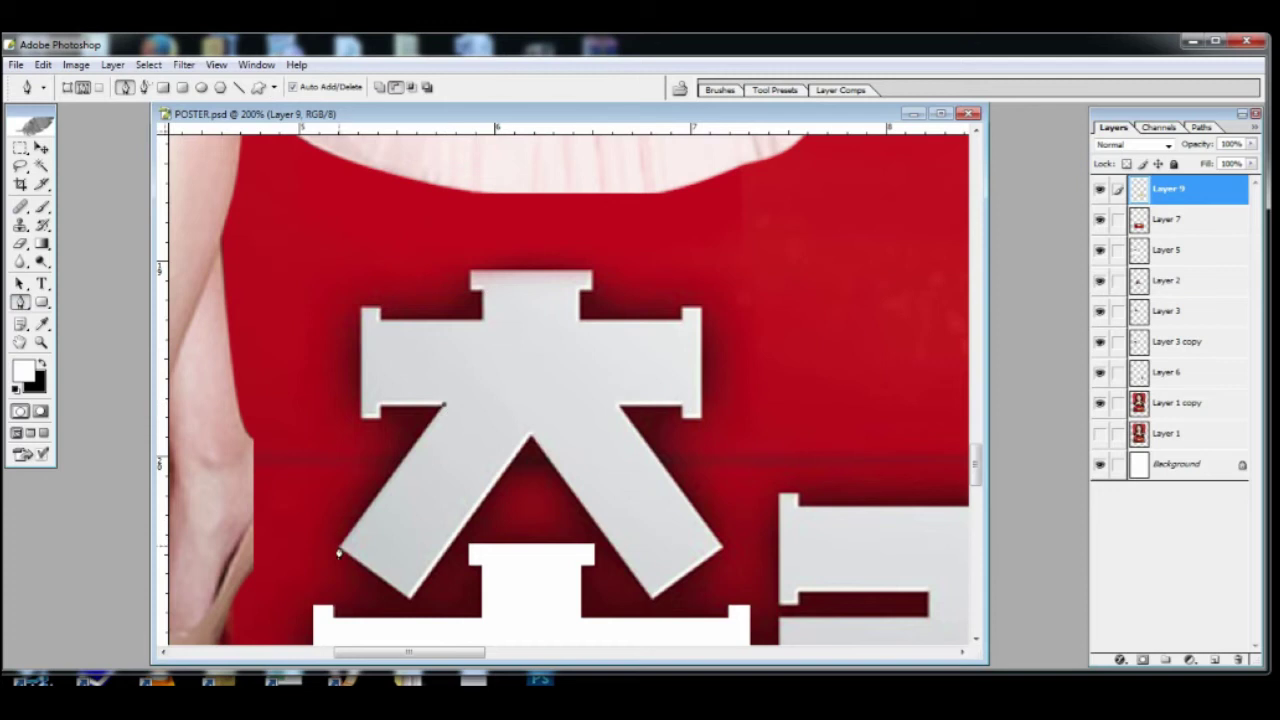
click(652, 601)
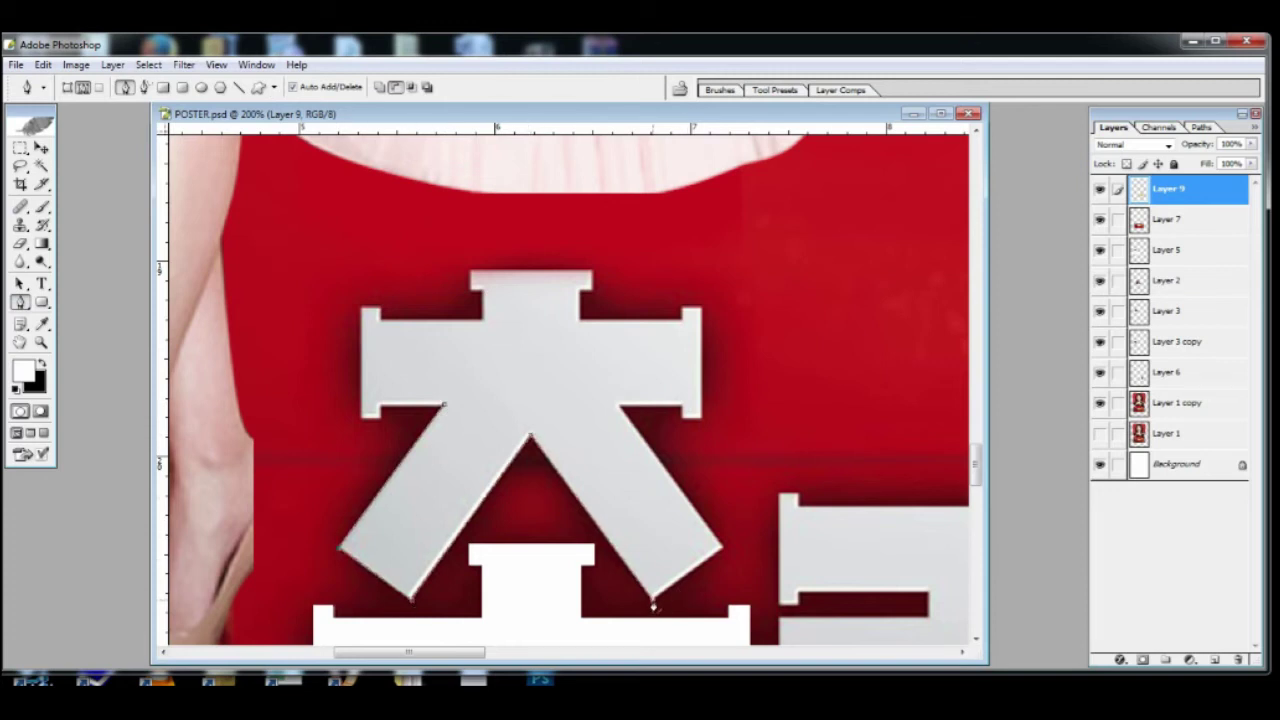
click(600, 383)
key(ctrl+z)
click(597, 373)
click(458, 376)
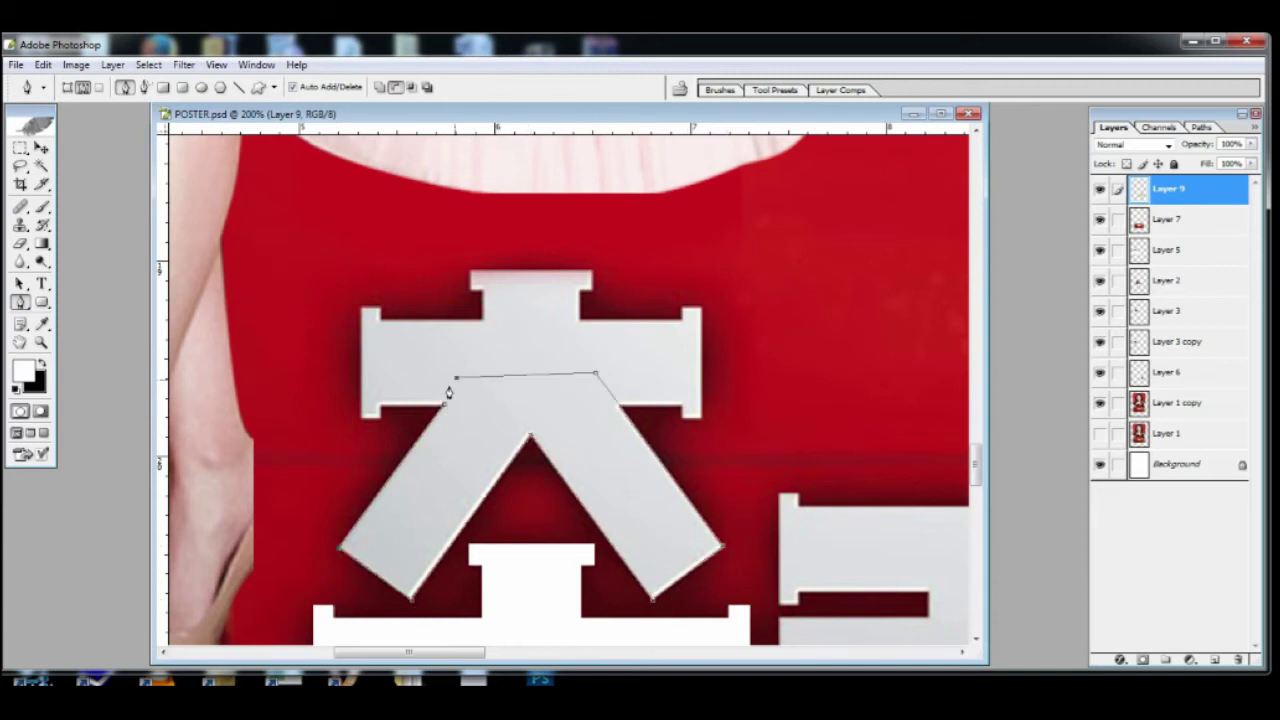
click(445, 404)
right_click(417, 361)
click(510, 439)
key(Return)
- Try to add the crossbar's end caps to the traced selection, and invert the selection
click(20, 148)
drag(361, 307, 388, 382)
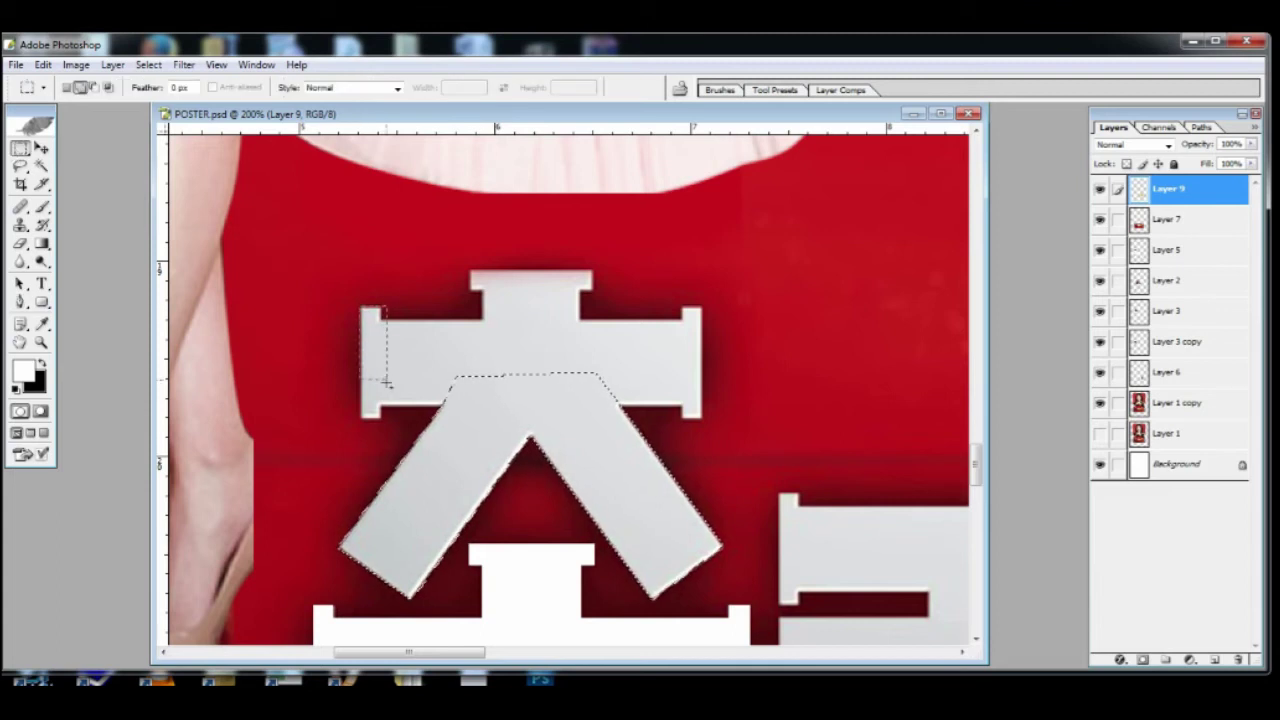
drag(682, 307, 703, 398)
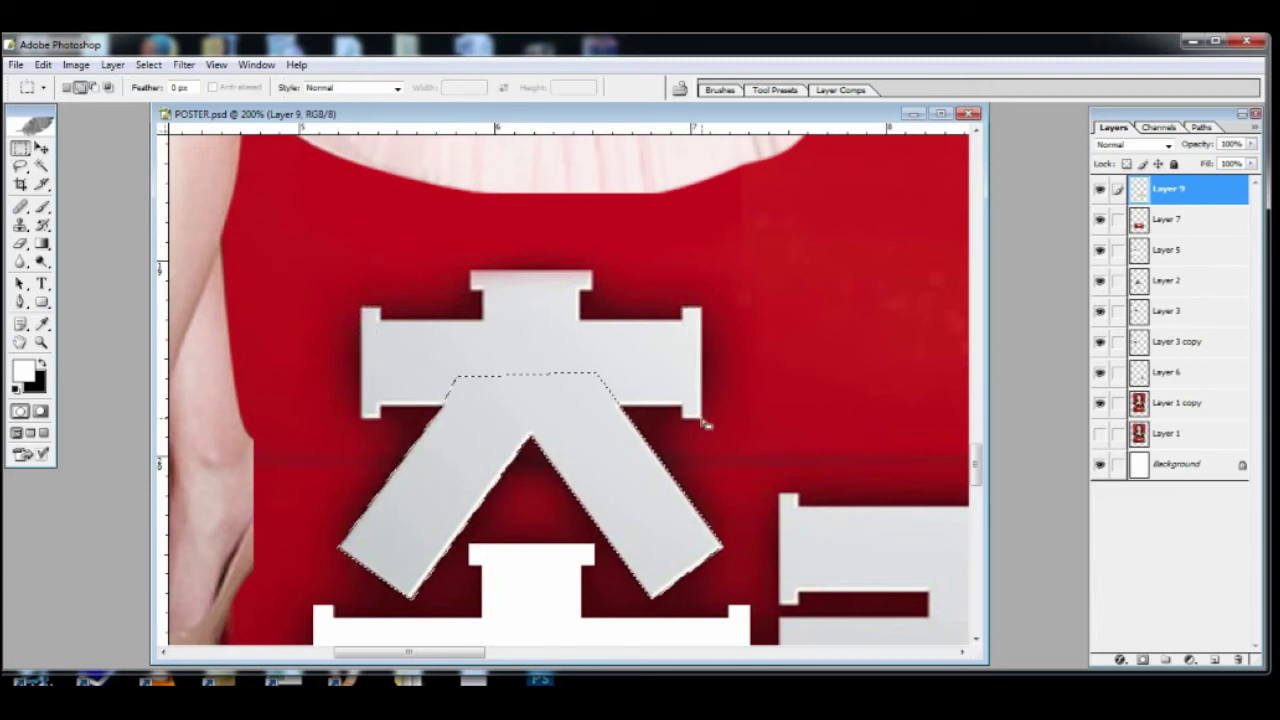
click(149, 65)
click(174, 140)
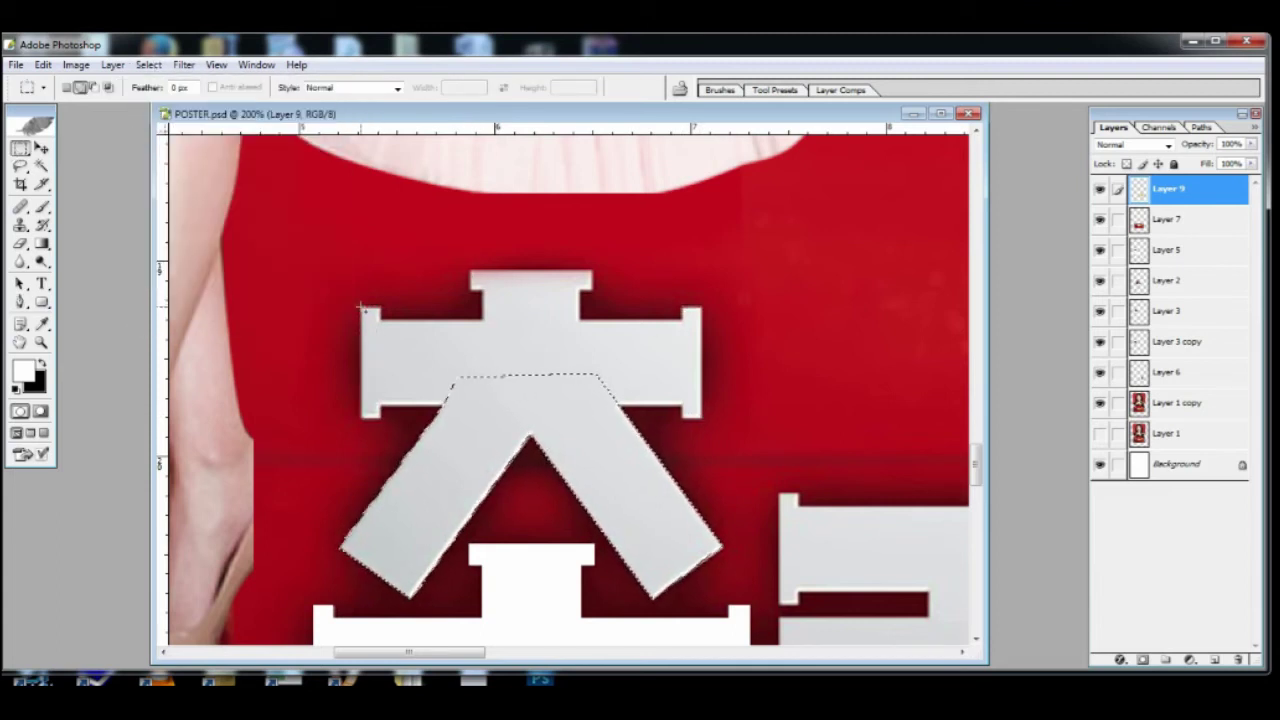
- Add the crossbar, its two end caps and the top stub of the 총 letter to the legs selection
drag(362, 307, 380, 420)
drag(683, 307, 704, 420)
drag(700, 320, 368, 405)
drag(470, 272, 579, 337)
- Fill the selected upper part of the 총 letter with white on Layer 9 and deselect it
click(43, 65)
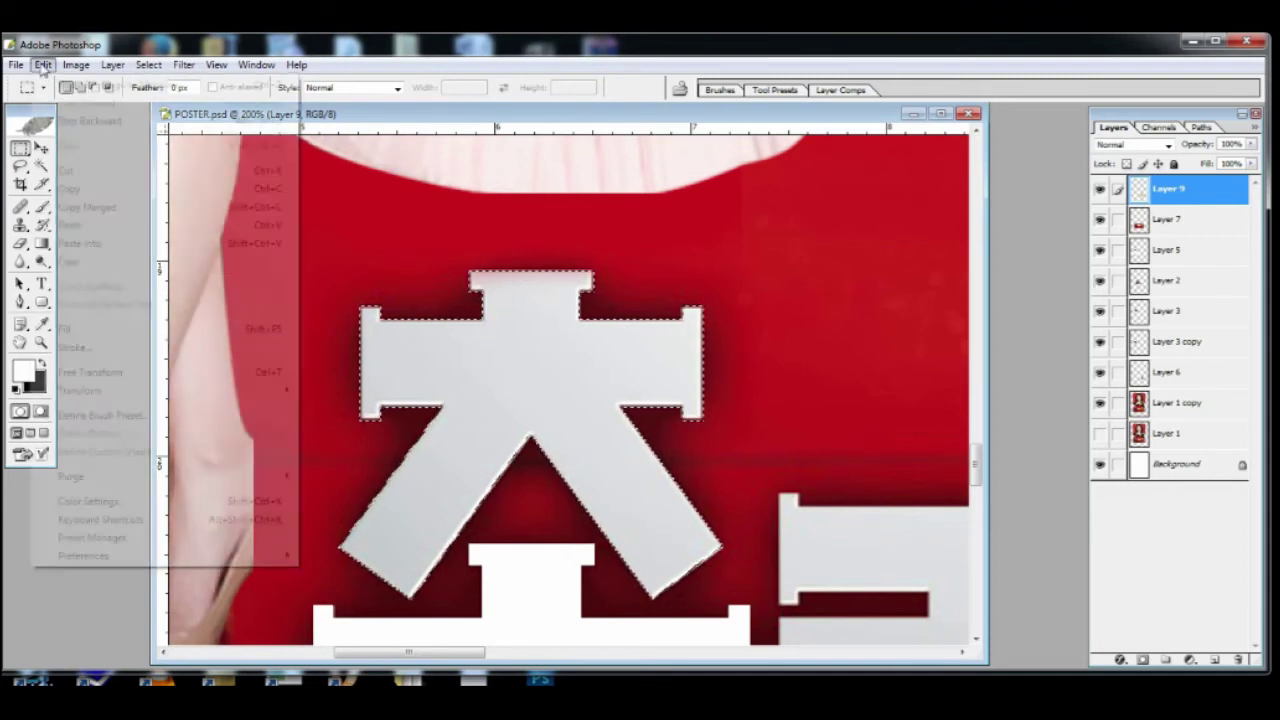
click(107, 329)
key(Return)
key(ctrl+d)
- Hide Layer 9 and fit an elliptical selection to the inner hole of the 총 letter's ring
key(ctrl+minus)
key(ctrl+minus)
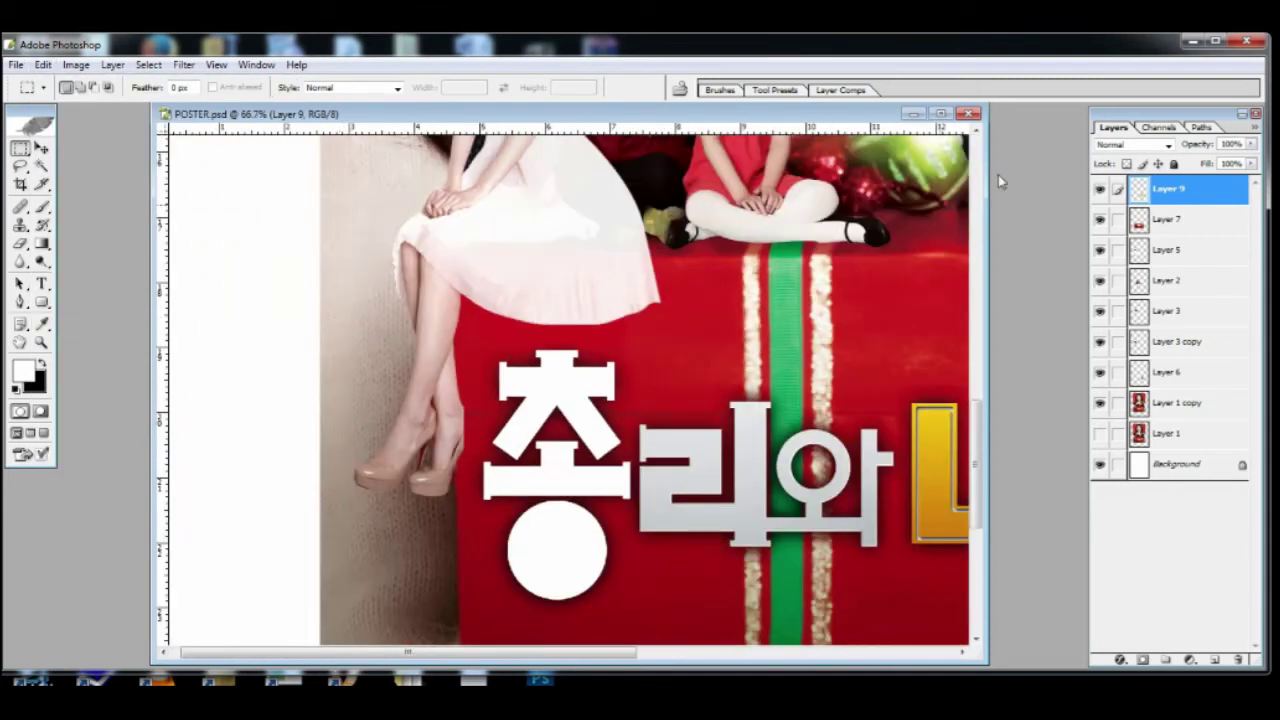
click(1100, 189)
key(ctrl+plus)
key(ctrl+plus)
drag(355, 612, 463, 229)
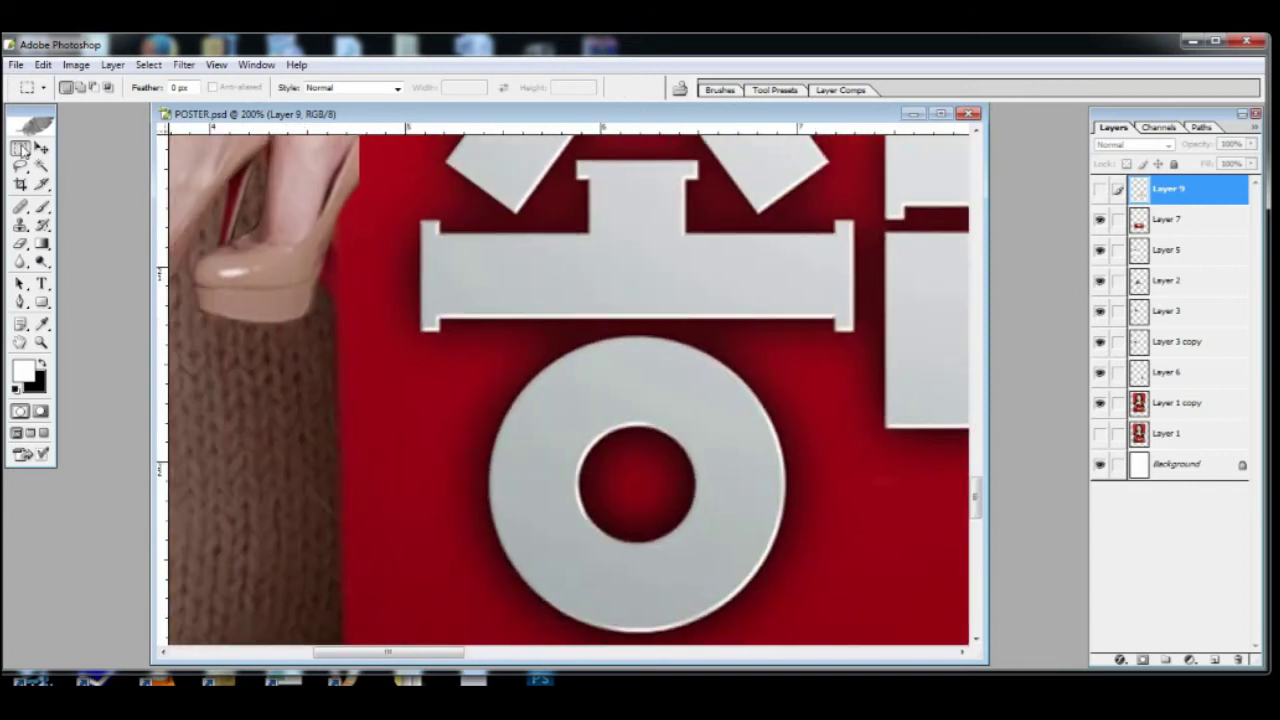
drag(20, 147, 70, 166)
drag(700, 531, 709, 542)
ctrl+click(655, 495)
click(691, 305)
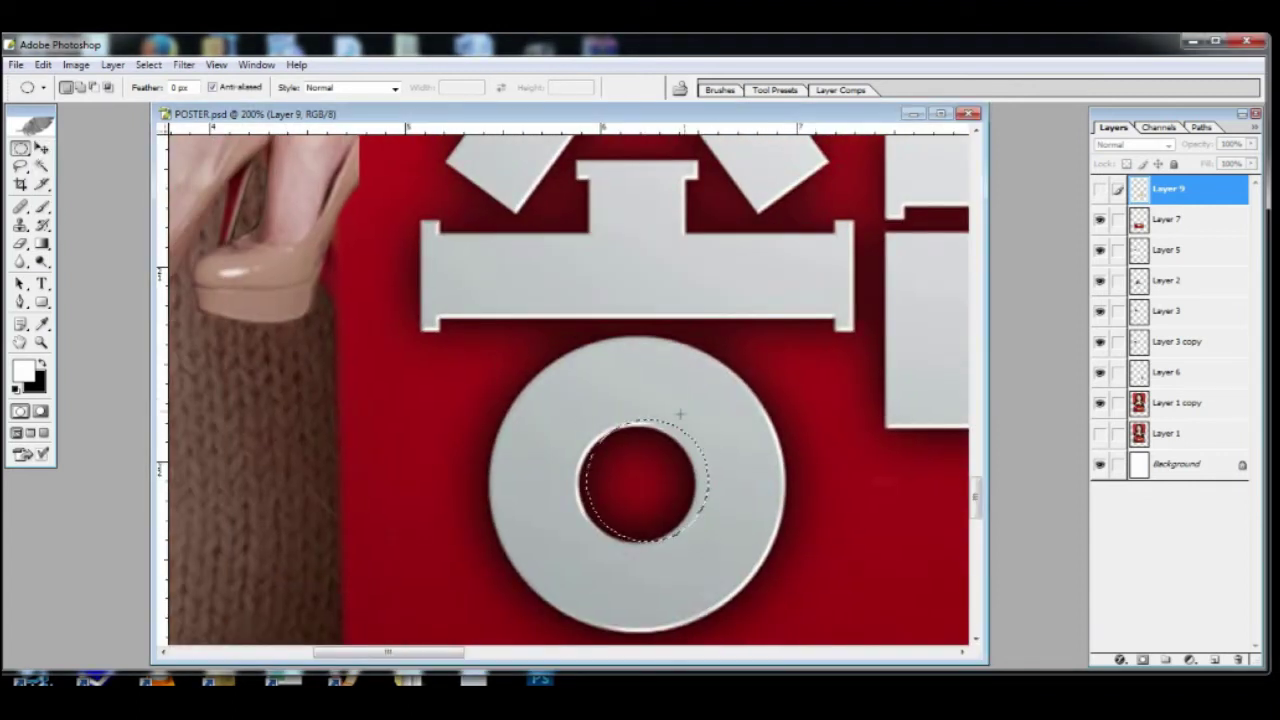
key(alt+bracketleft)
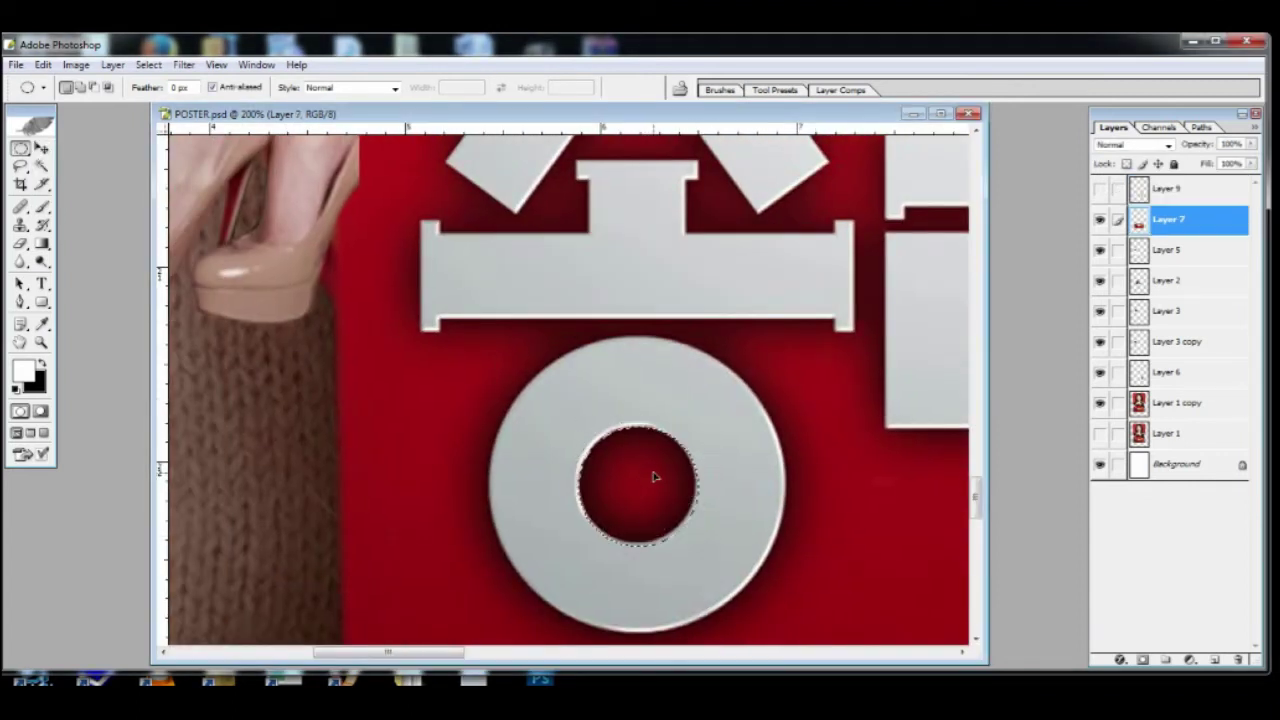
- Show Layer 9 again, delete the selected hole from its white circle, and deselect
click(1100, 188)
click(1190, 190)
key(Delete)
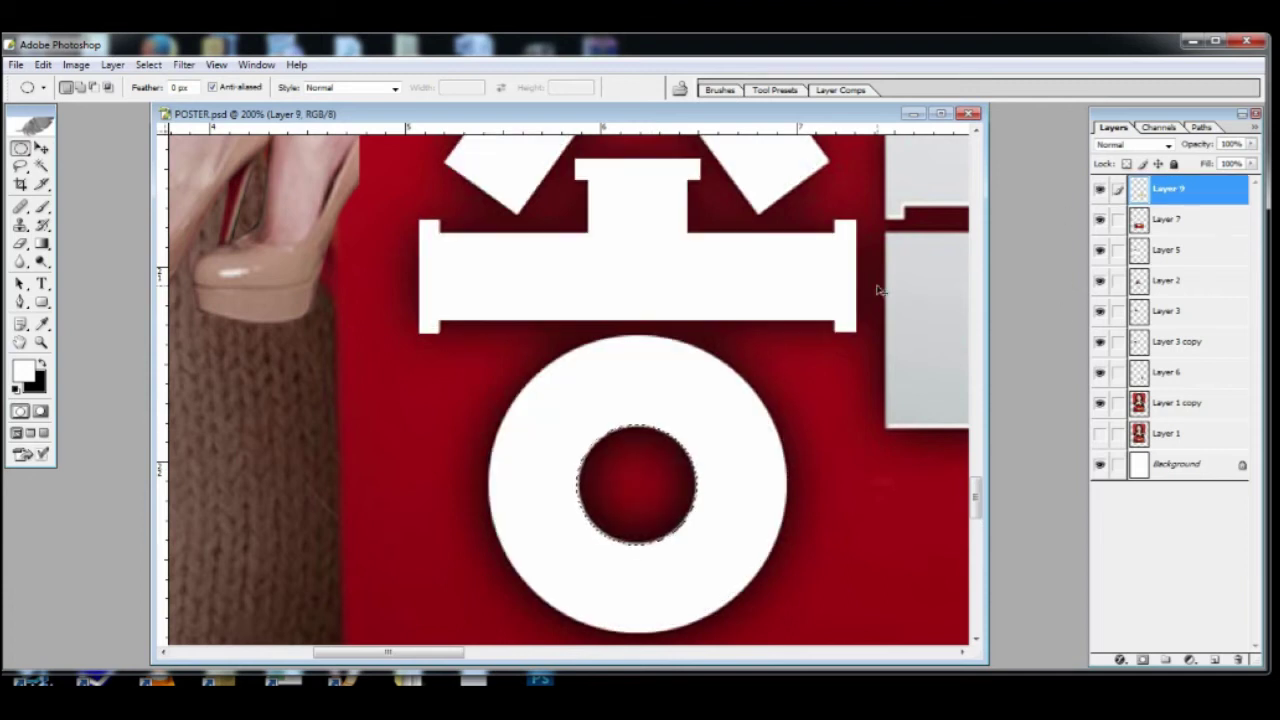
key(ctrl+d)
- Apply a Bevel and Emboss effect to Layer 9 with a golden-yellow shadow color
key(h)
double_click(1196, 196)
click(915, 484)
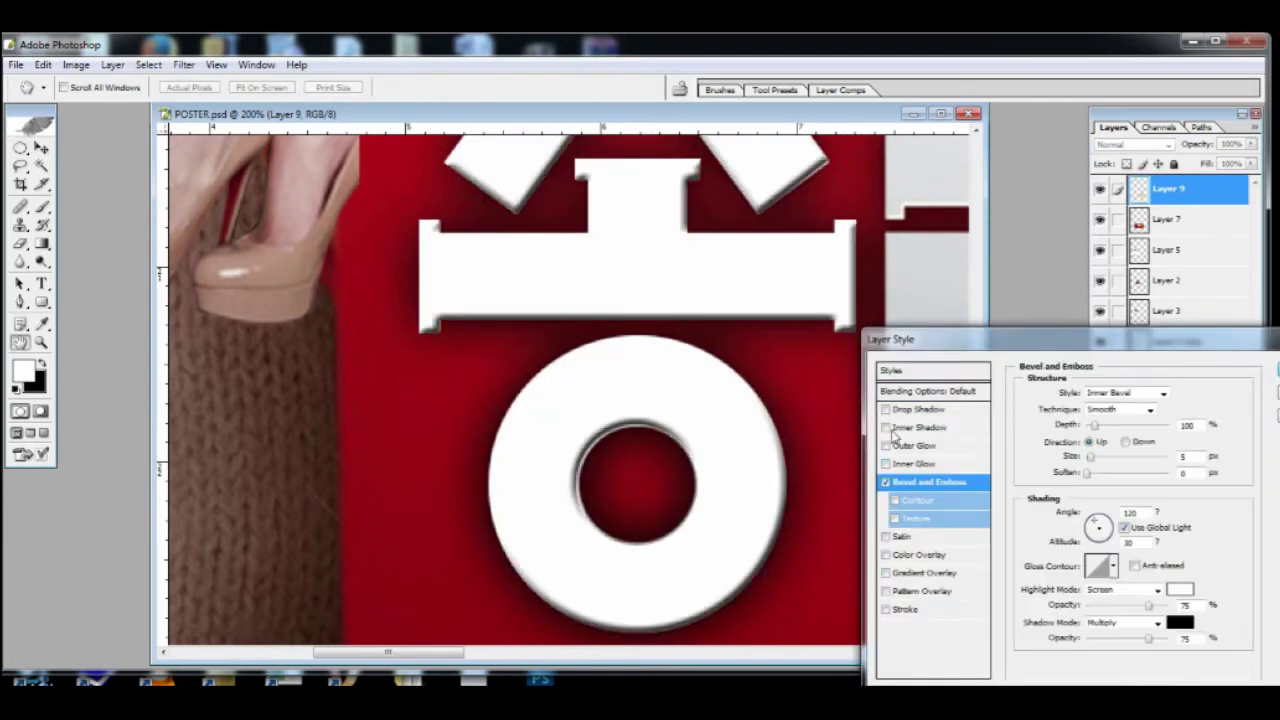
click(1183, 625)
click(815, 458)
click(242, 555)
click(235, 523)
click(303, 710)
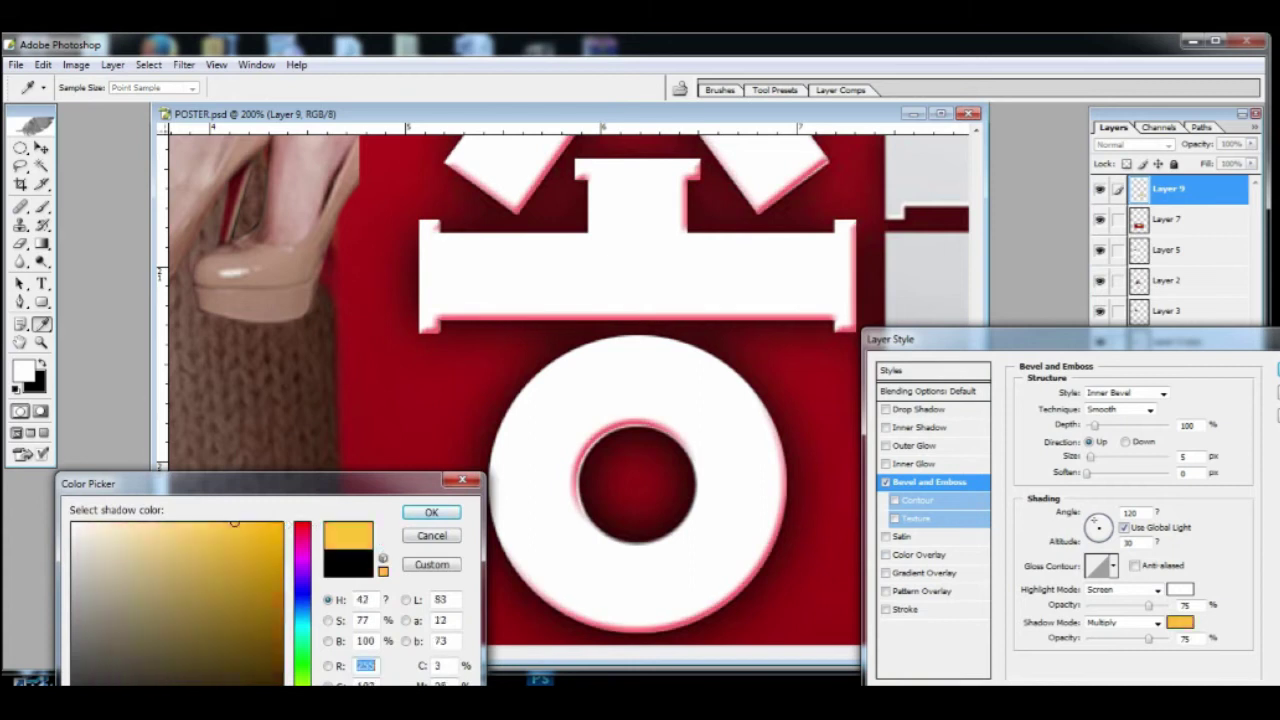
click(303, 714)
key(Return)
key(Return)
key(ctrl+minus)
key(ctrl+minus)
key(ctrl+minus)
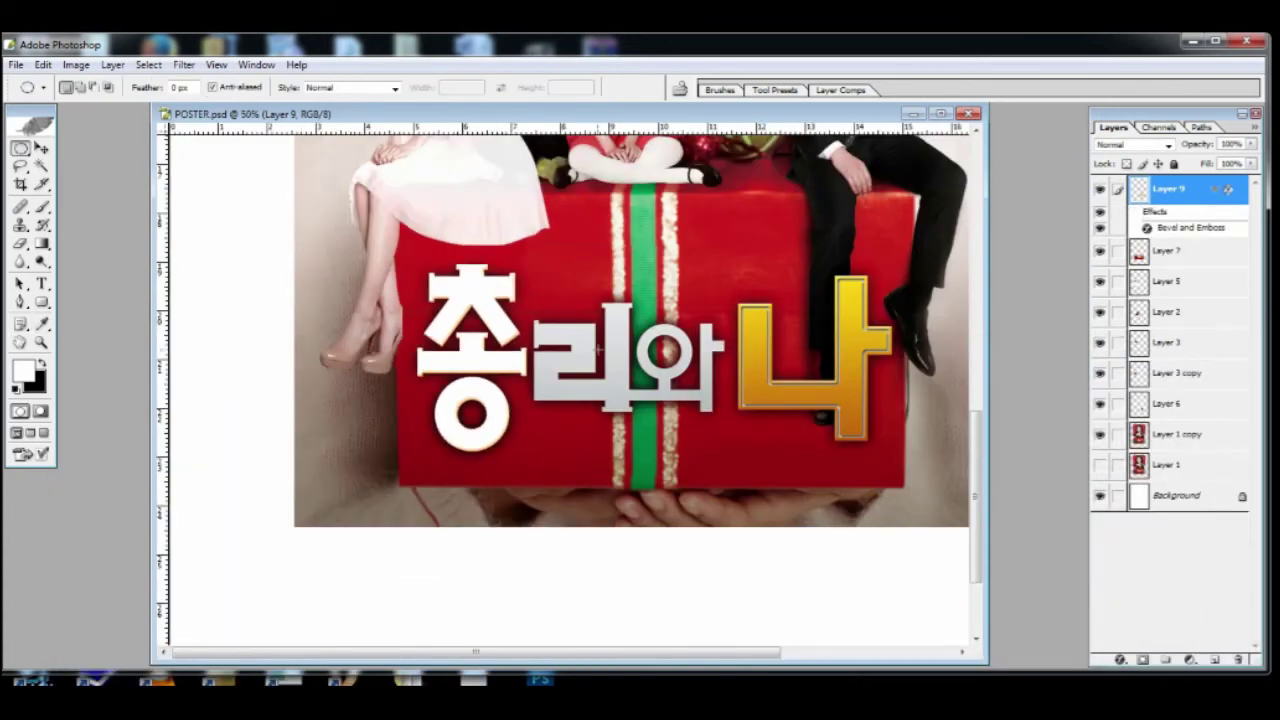
- Select the tall vertical stroke of the 리 letter and its end caps with rectangular marquees
key(v)
ctrl+click(609, 380)
key(ctrl+plus)
key(ctrl+plus)
key(ctrl+plus)
drag(676, 288, 440, 404)
drag(24, 148, 100, 148)
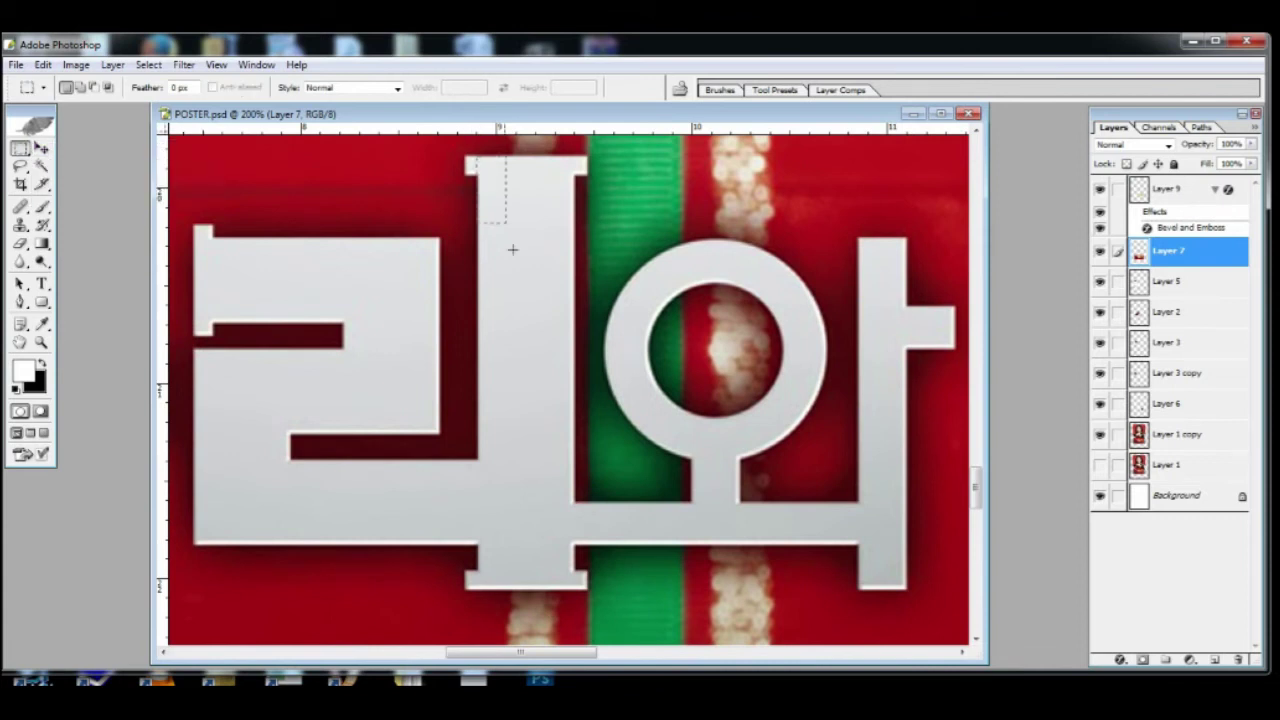
drag(512, 250, 465, 571)
shift+drag(465, 155, 588, 177)
- Add the ㄹ part of the 리 letter to the selection, including its lower bar joining the vertical stroke
mouse_move(214, 224)
mouse_down()
mouse_move(193, 335)
mouse_move(357, 294)
mouse_move(440, 323)
mouse_up()
drag(438, 237, 343, 433)
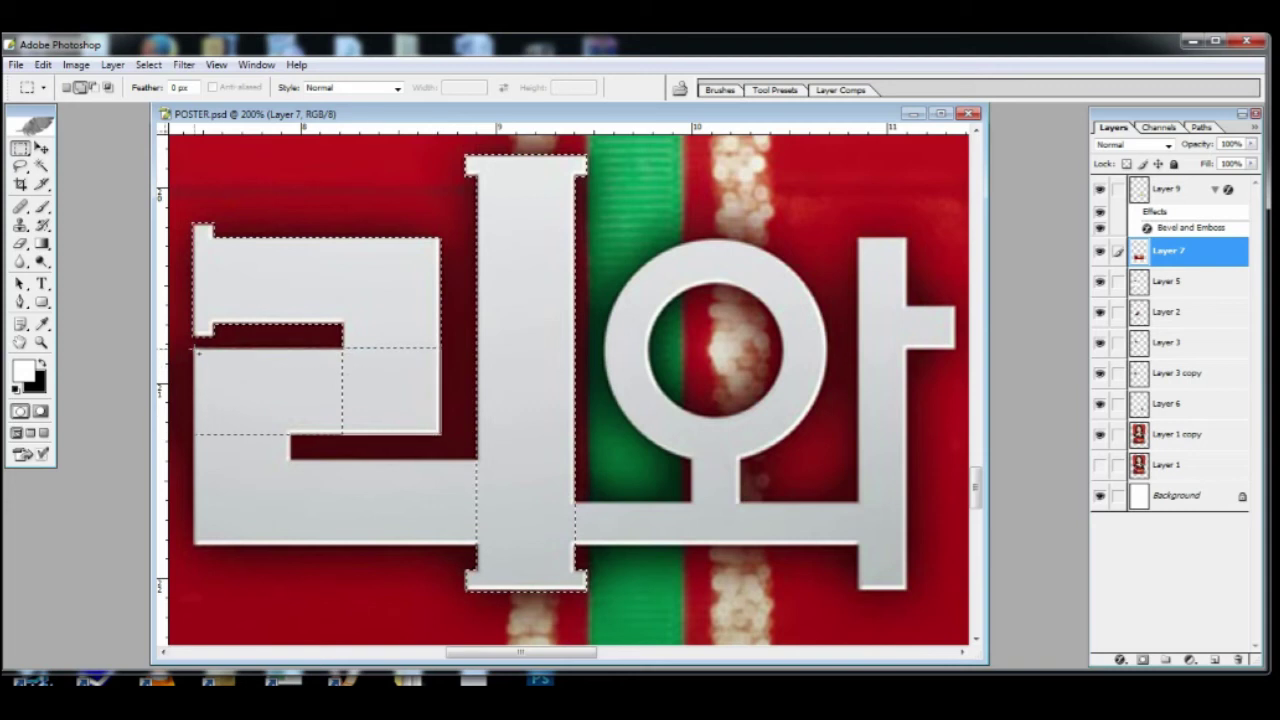
drag(196, 350, 289, 544)
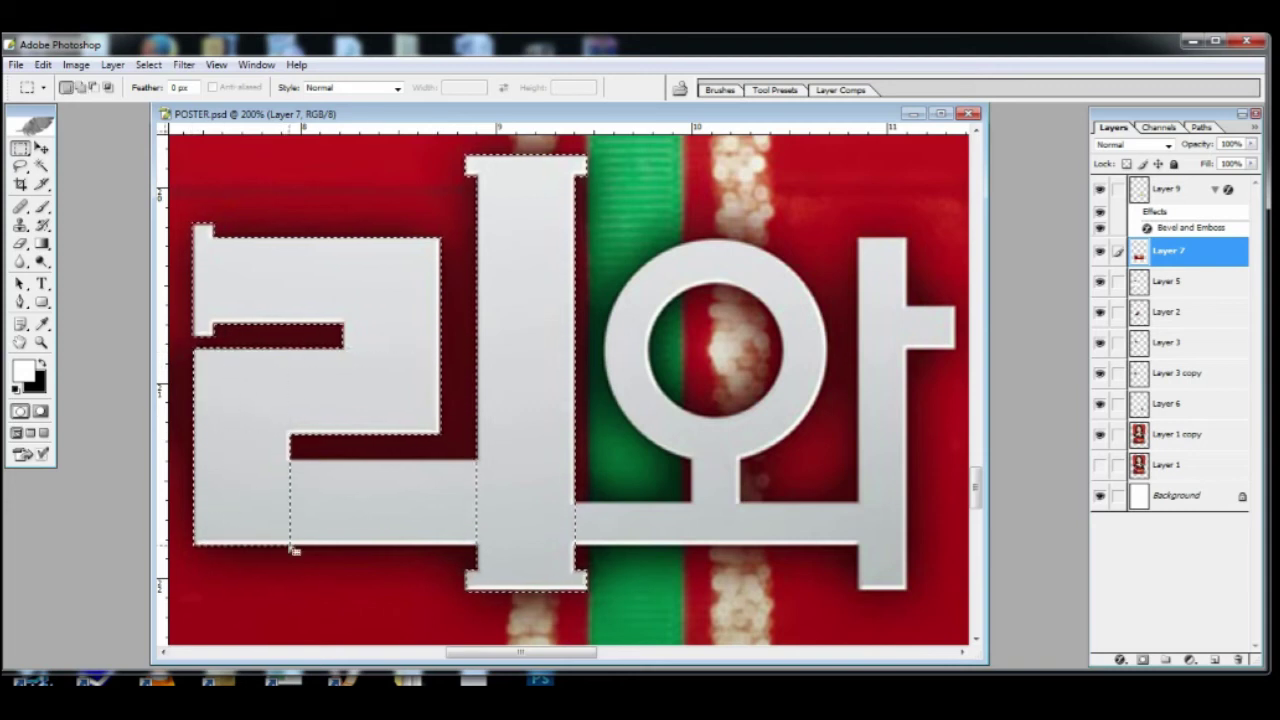
drag(283, 460, 540, 547)
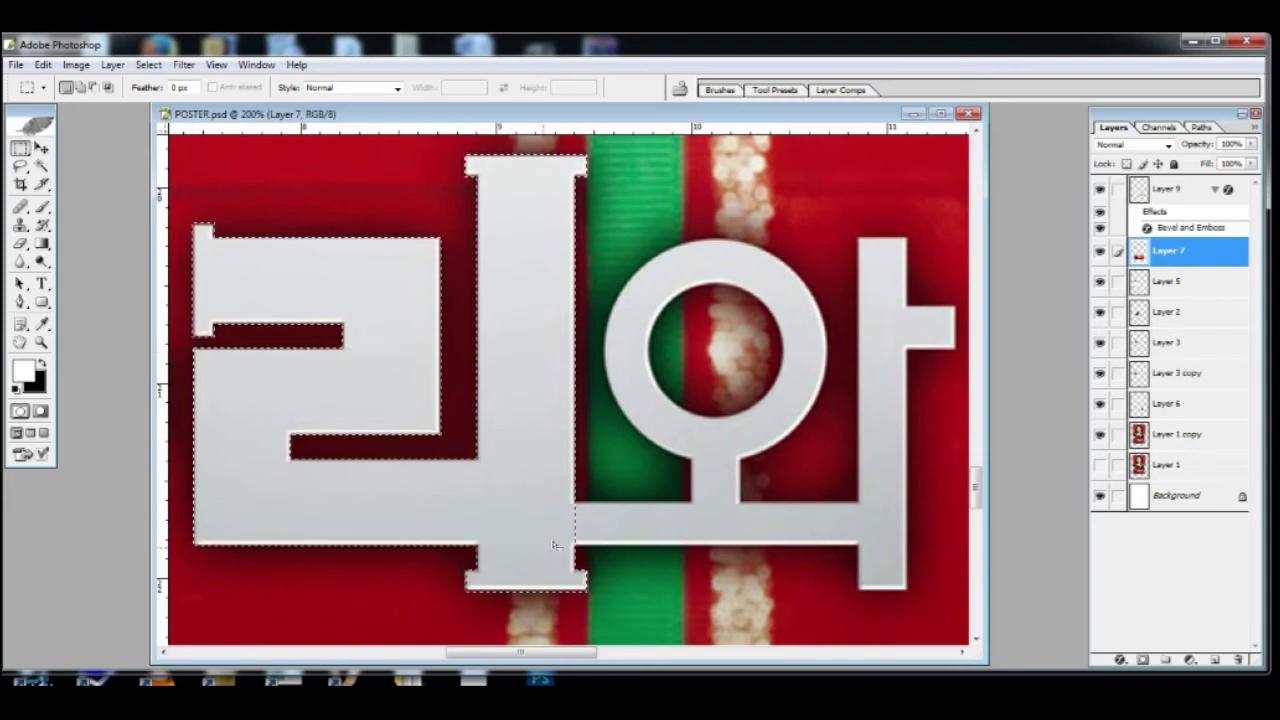
- Add the 와 letter's vertical stroke, side stub, connecting bar and short stem under the ring to the selection
drag(858, 238, 910, 593)
drag(956, 306, 875, 350)
drag(858, 500, 550, 546)
drag(737, 526, 737, 526)
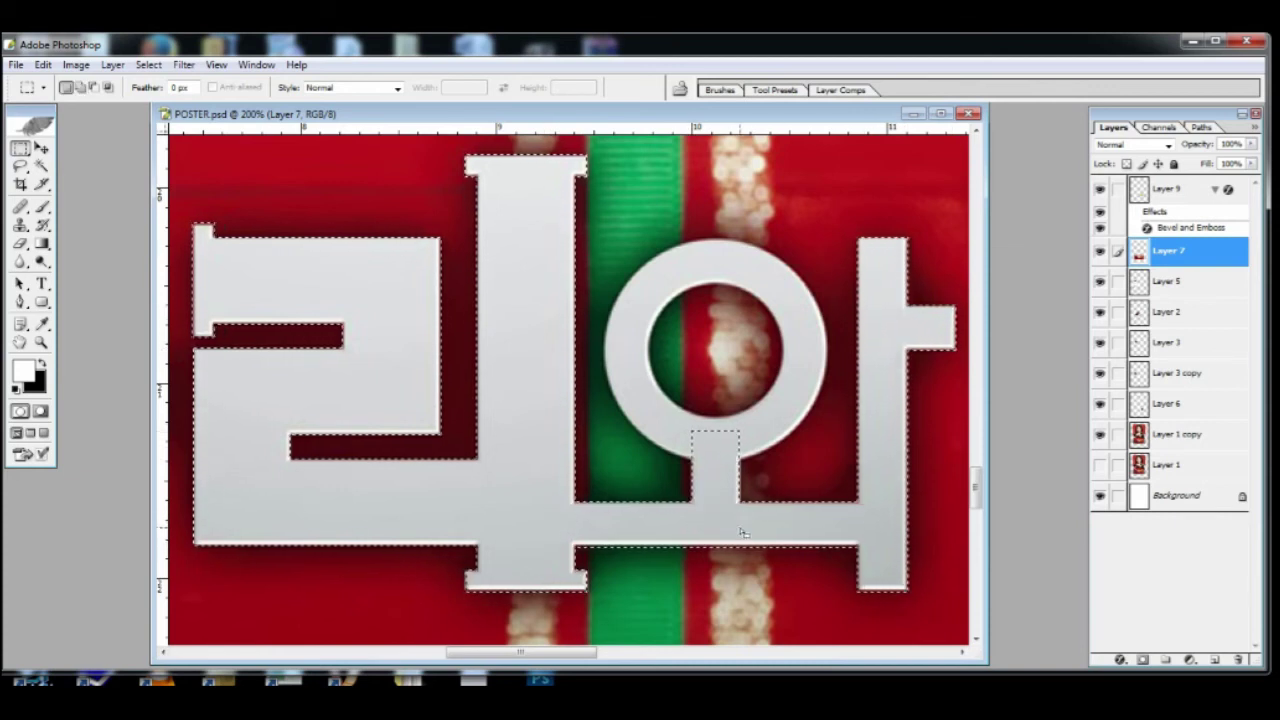
- Try to fill the selected 리와 strokes with white on Layer 7
click(43, 64)
click(95, 317)
key(Return)
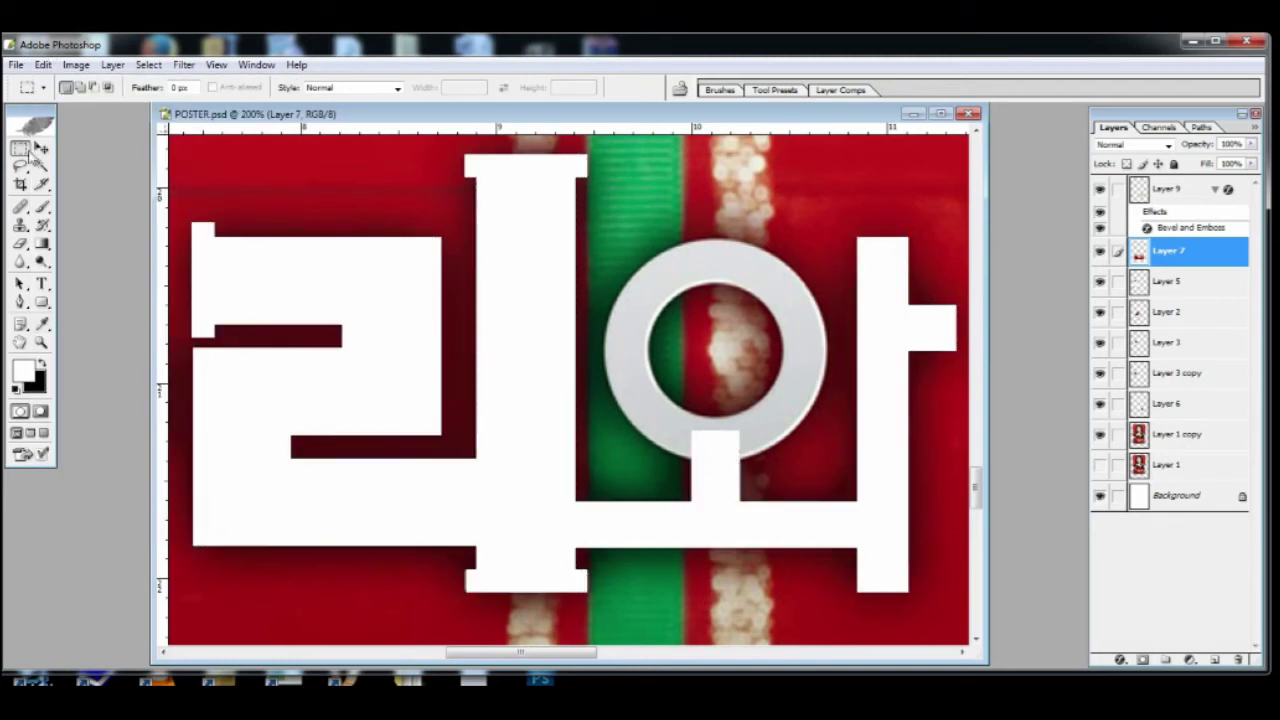
click(22, 150)
click(90, 164)
key(ctrl+z)
- Fill the selected 리와 strokes with white on Layer 9 and clear the selection
click(1168, 189)
click(43, 65)
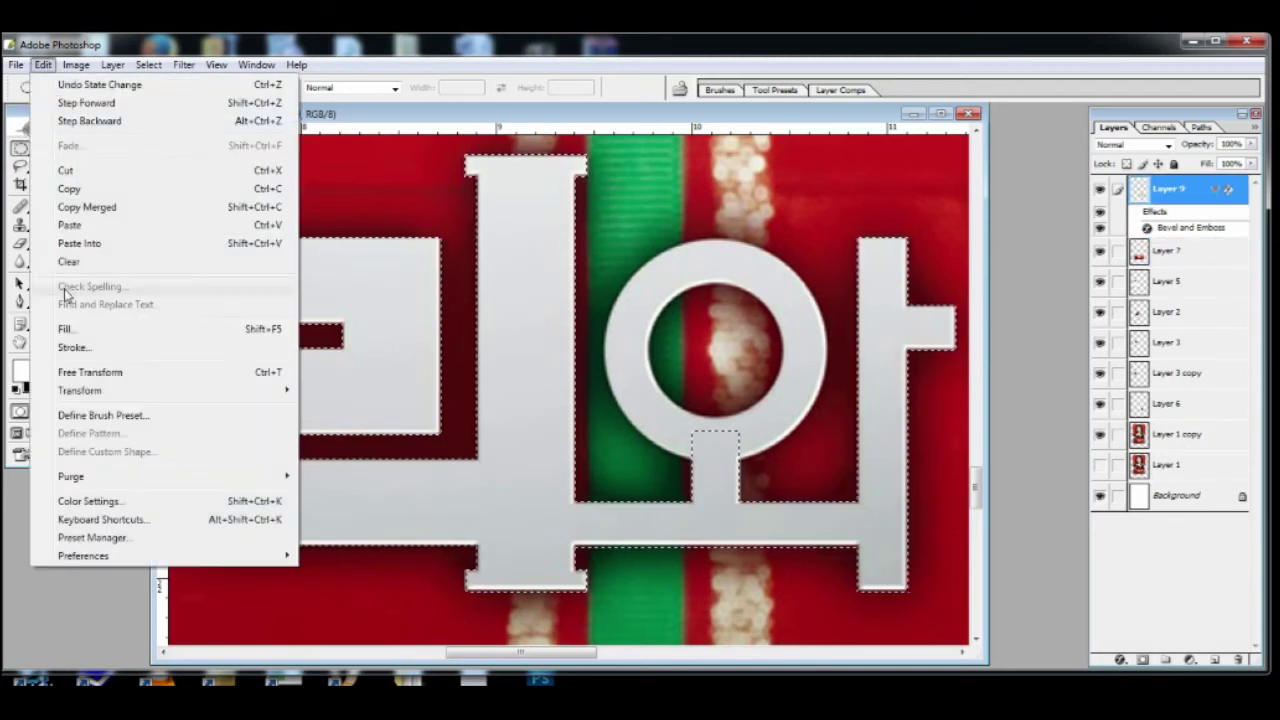
click(70, 328)
key(Return)
key(ctrl+d)
- Select the outer outline of the 와 ring with an elliptical marquee and fill it with white on Layer 9
drag(613, 245, 828, 462)
click(43, 65)
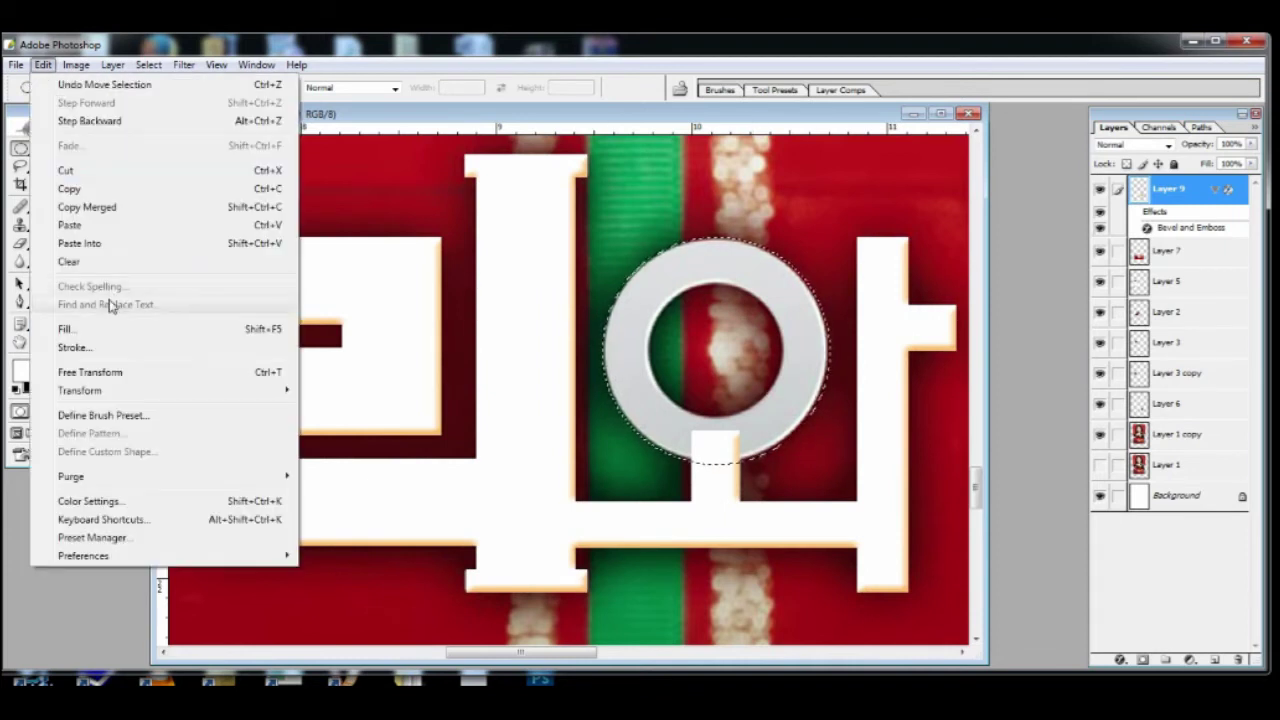
click(70, 328)
key(Return)
- Select the ring's inner hole using Layer 7 as a guide and delete it from the white fill on Layer 9
click(1100, 189)
key(Delete)
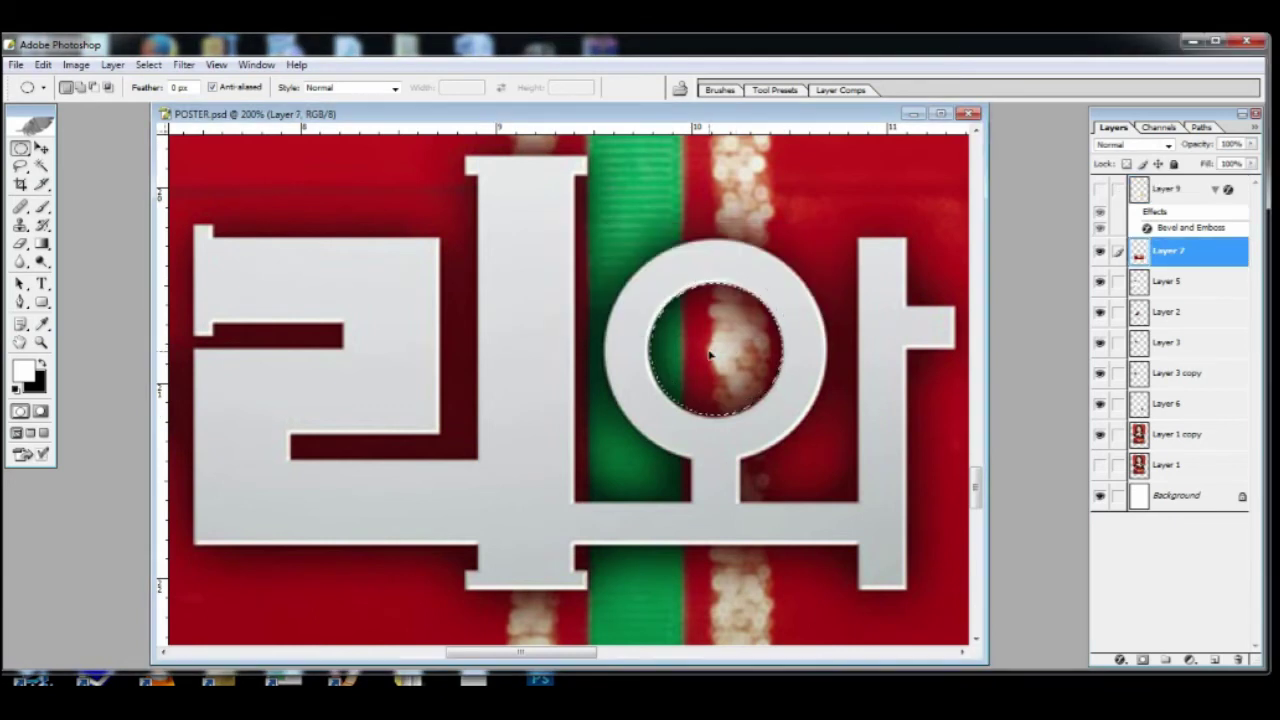
click(1100, 189)
key(Delete)
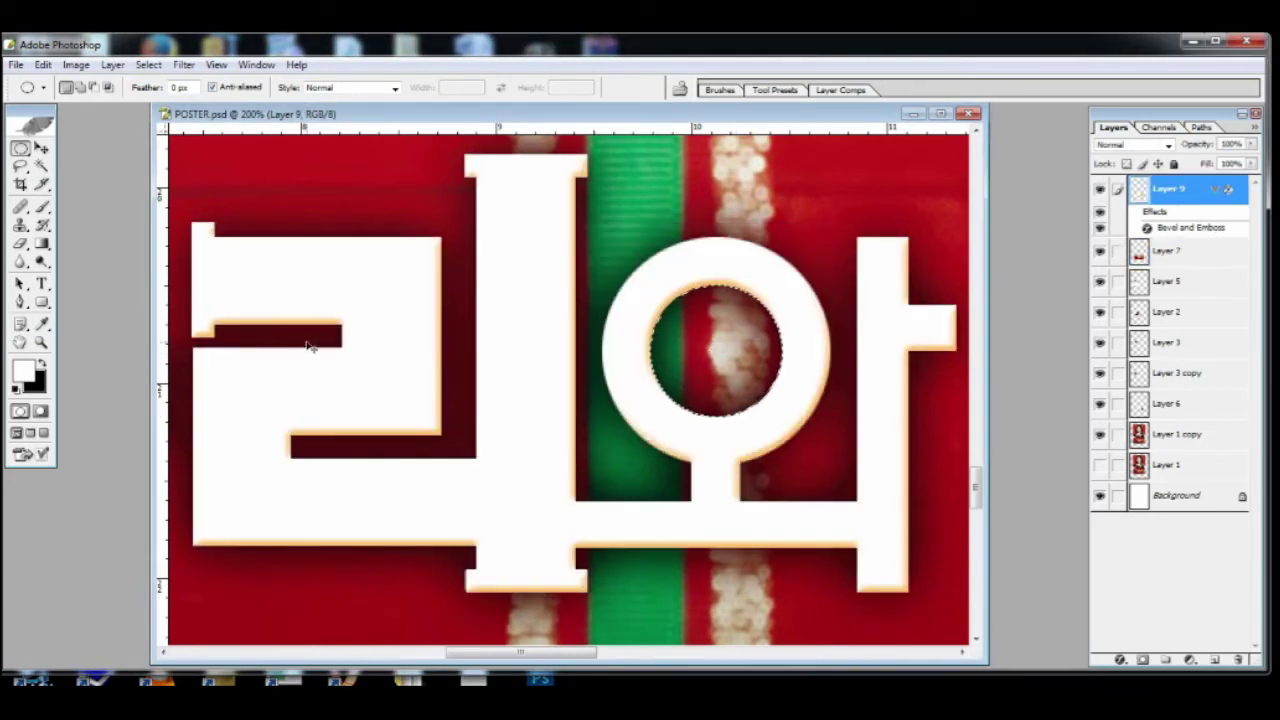
- Compare the whole title lettering with Layer 9 hidden and shown
key(ctrl+minus)
key(ctrl+minus)
key(ctrl+minus)
key(v)
click(1100, 190)
click(1100, 190)
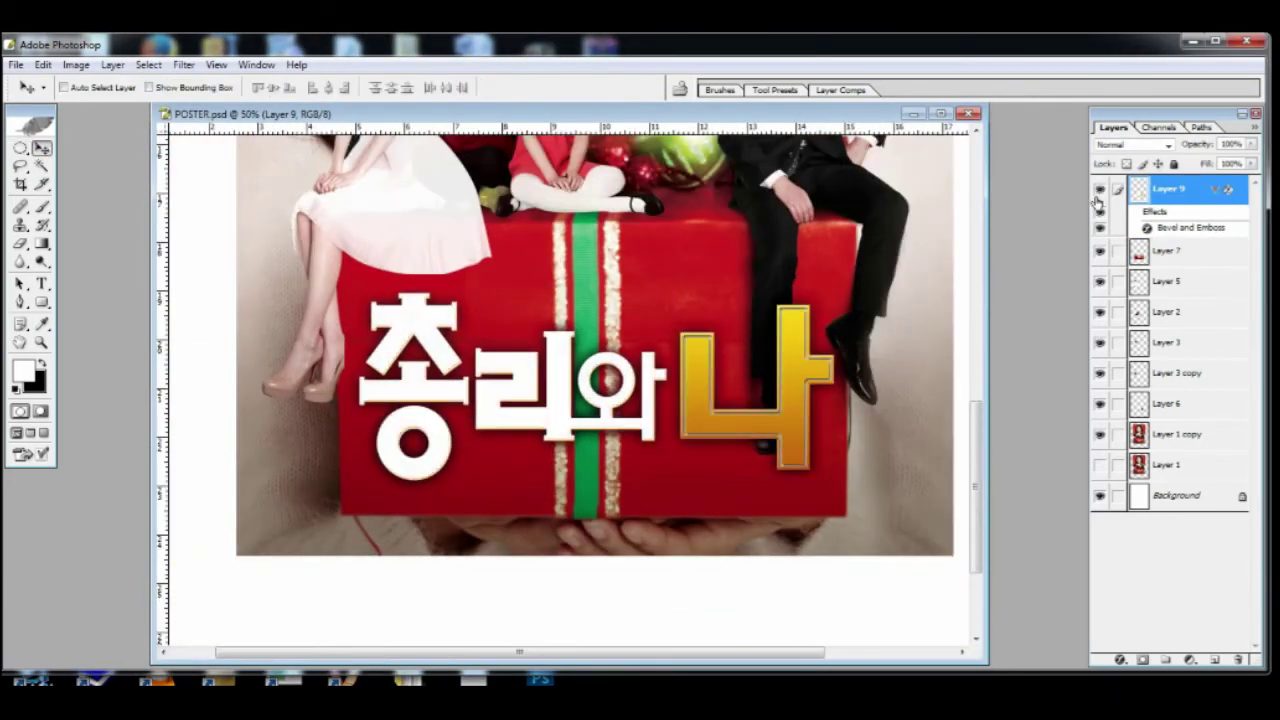
click(1100, 190)
click(1099, 192)
double_click(1238, 196)
click(918, 555)
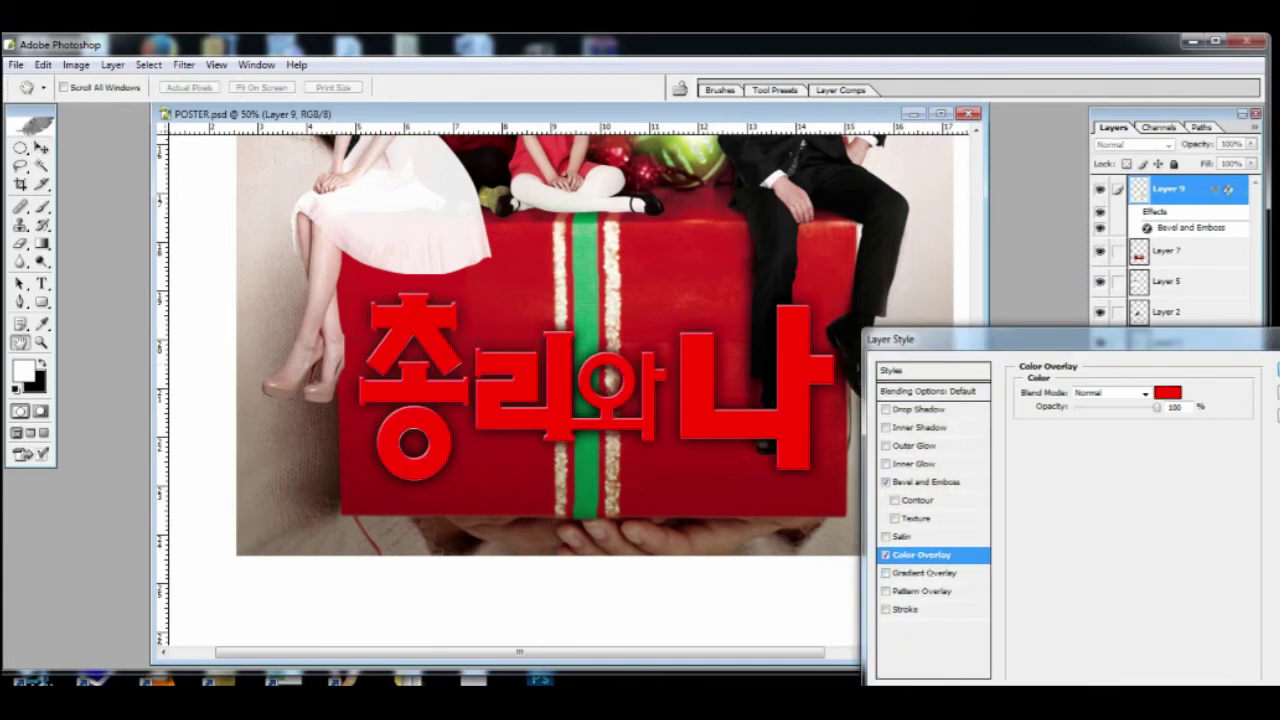
key(Escape)
- Copy the white 총리와 letters from Layer 9 to a new layer and align the copy over the originals
drag(31, 147, 80, 148)
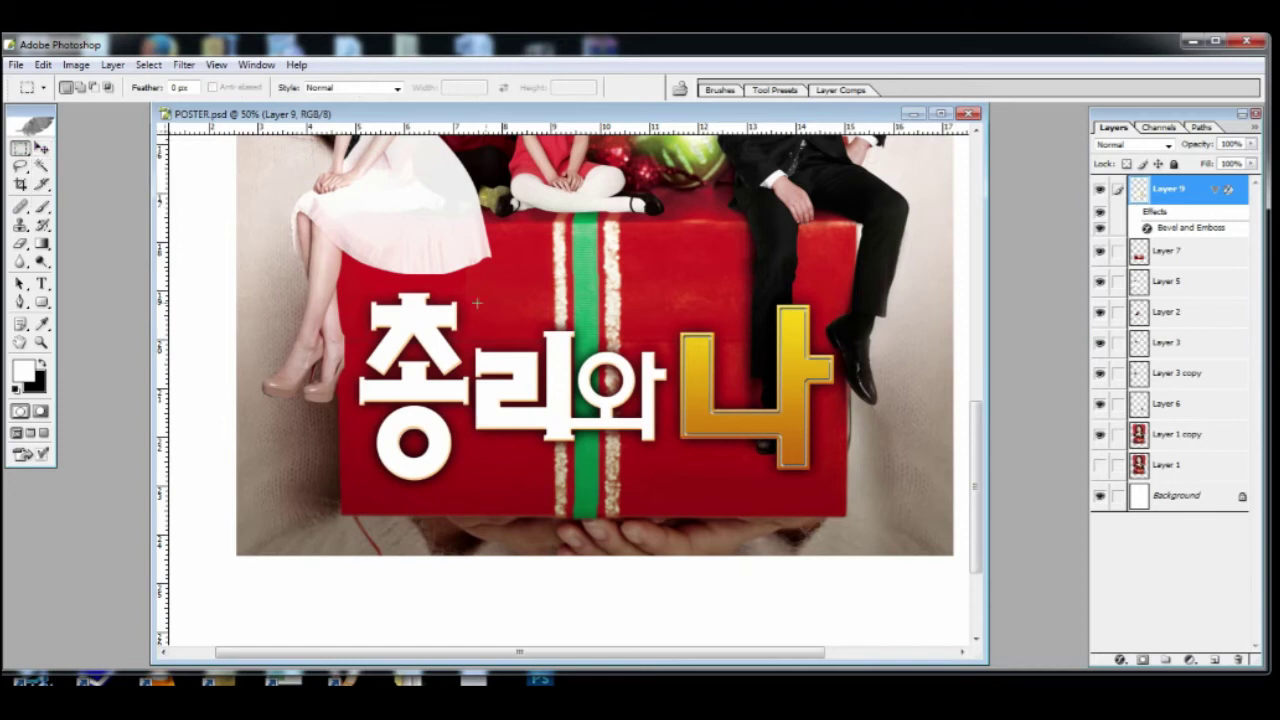
key(ctrl+c)
key(ctrl+v)
key(v)
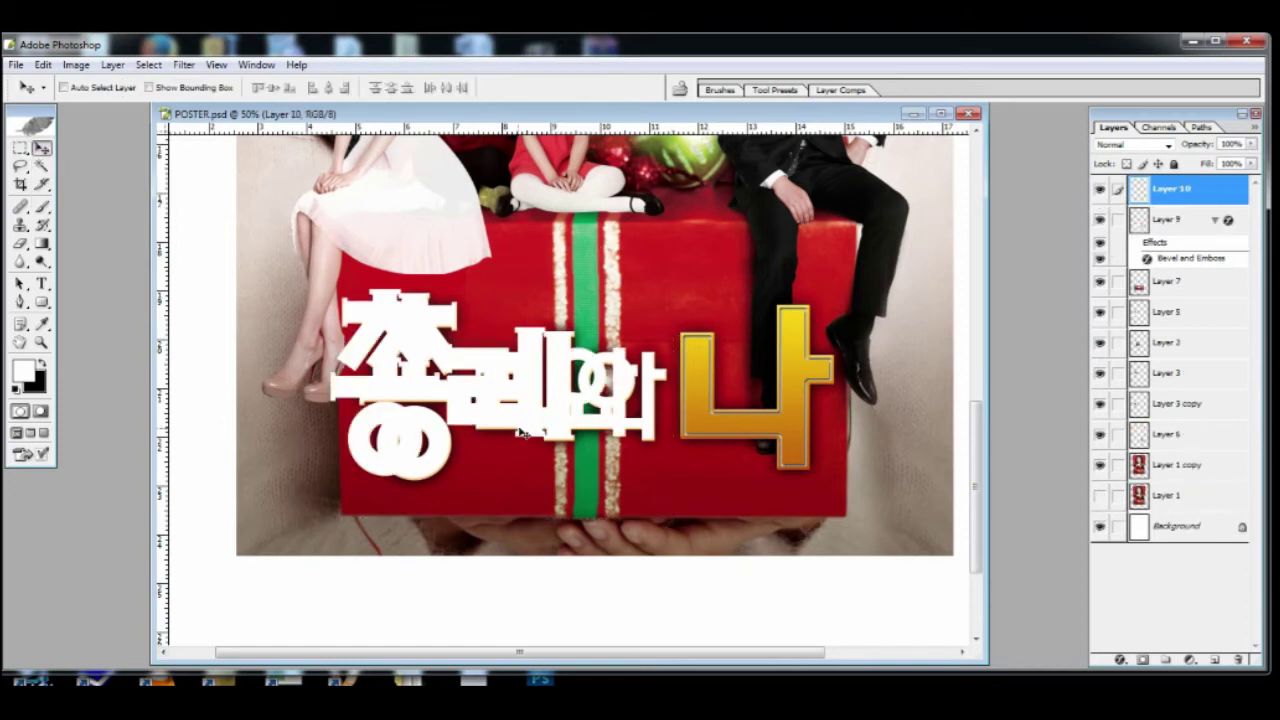
drag(525, 434, 553, 437)
- Try a linear grey-to-white gradient overlay at 90 degrees on Layer 10's white letters
double_click(1200, 190)
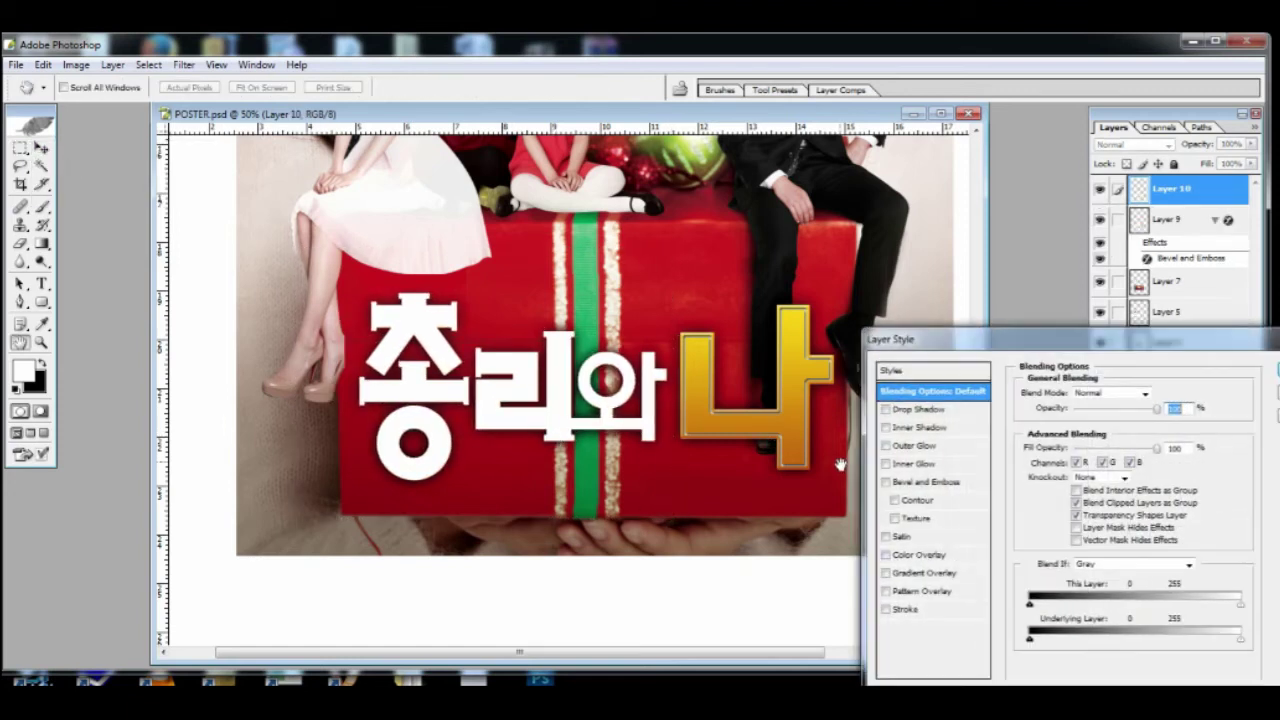
click(928, 573)
click(1081, 428)
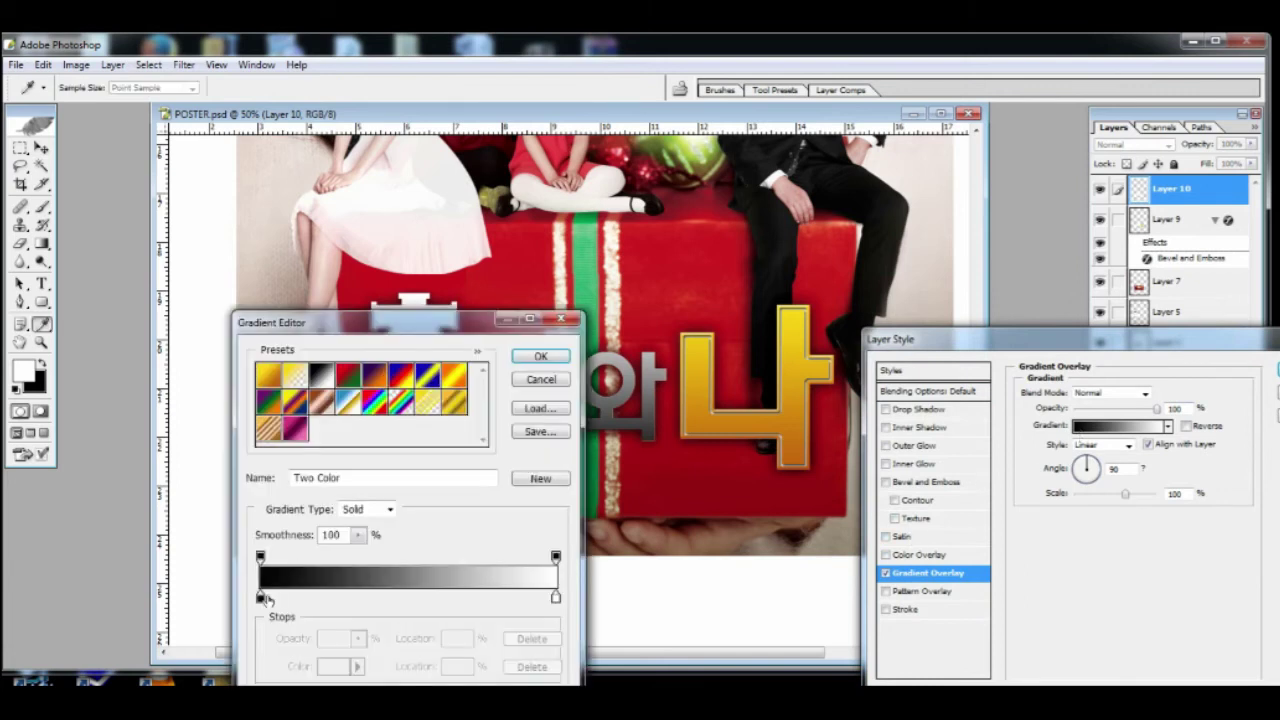
double_click(261, 597)
drag(82, 625, 46, 608)
key(Return)
key(Return)
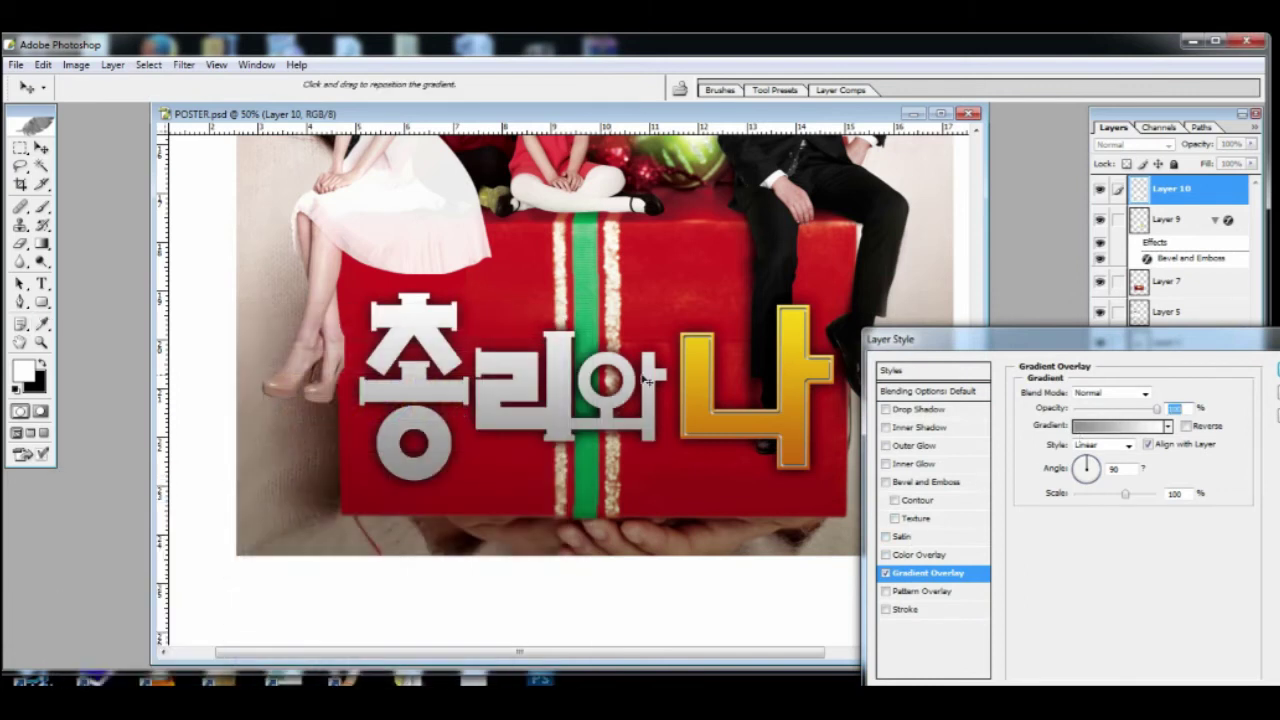
key(Return)
- Copy Layer 9's Bevel and Emboss layer style and paste it onto Layer 10
key(ctrl+plus)
key(ctrl+plus)
key(ctrl+plus)
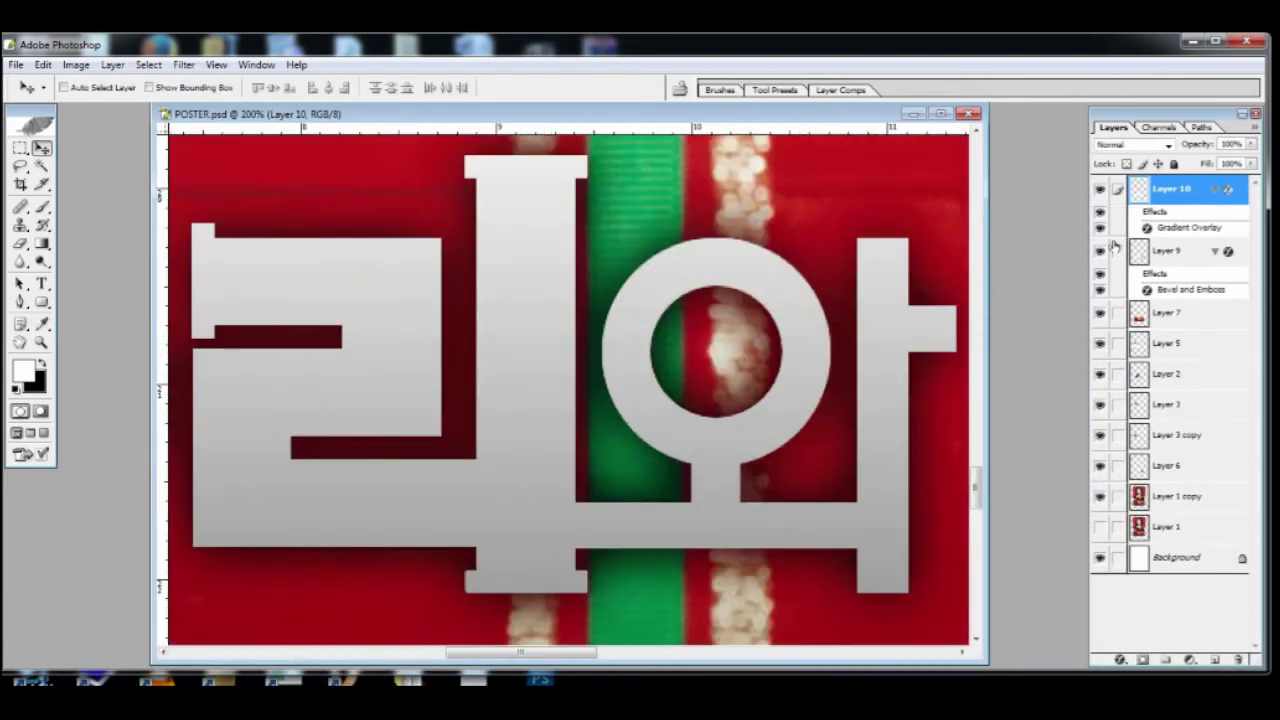
right_click(1192, 203)
click(843, 290)
right_click(1150, 242)
click(1200, 380)
right_click(1160, 191)
click(1170, 357)
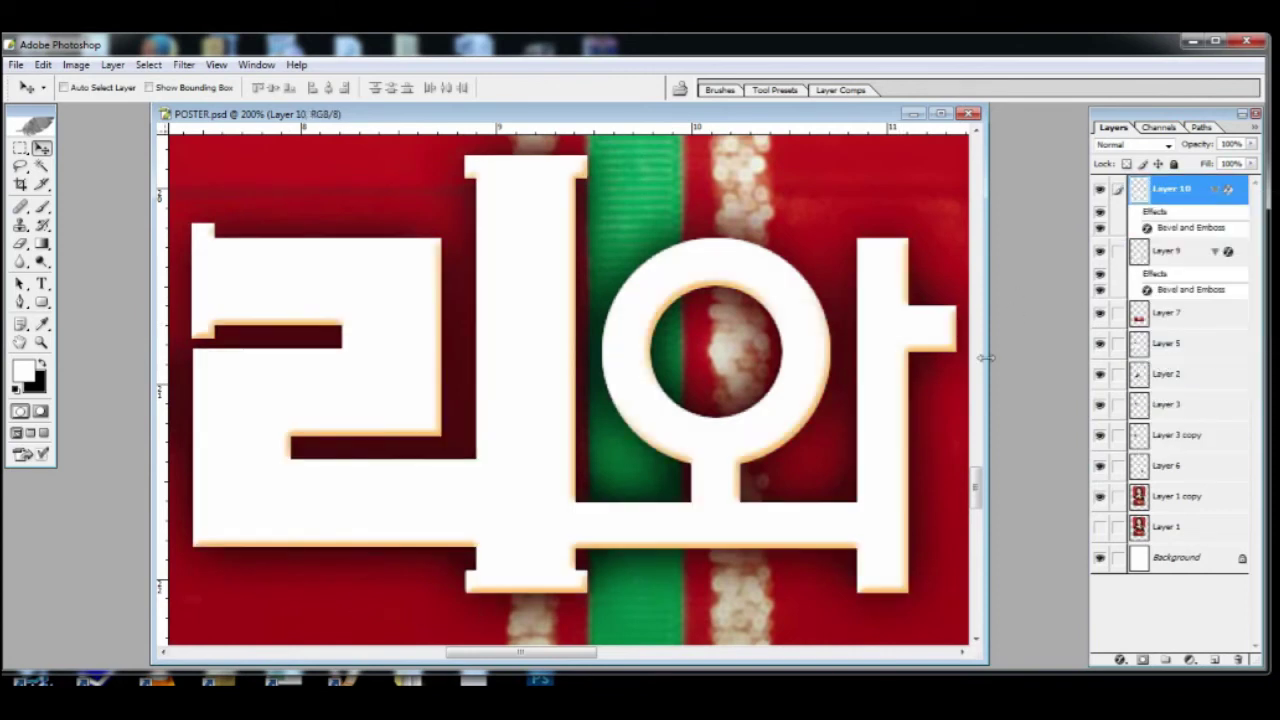
- Enable a Gradient Overlay in Layer 10's style alongside its Bevel and Emboss
double_click(1237, 198)
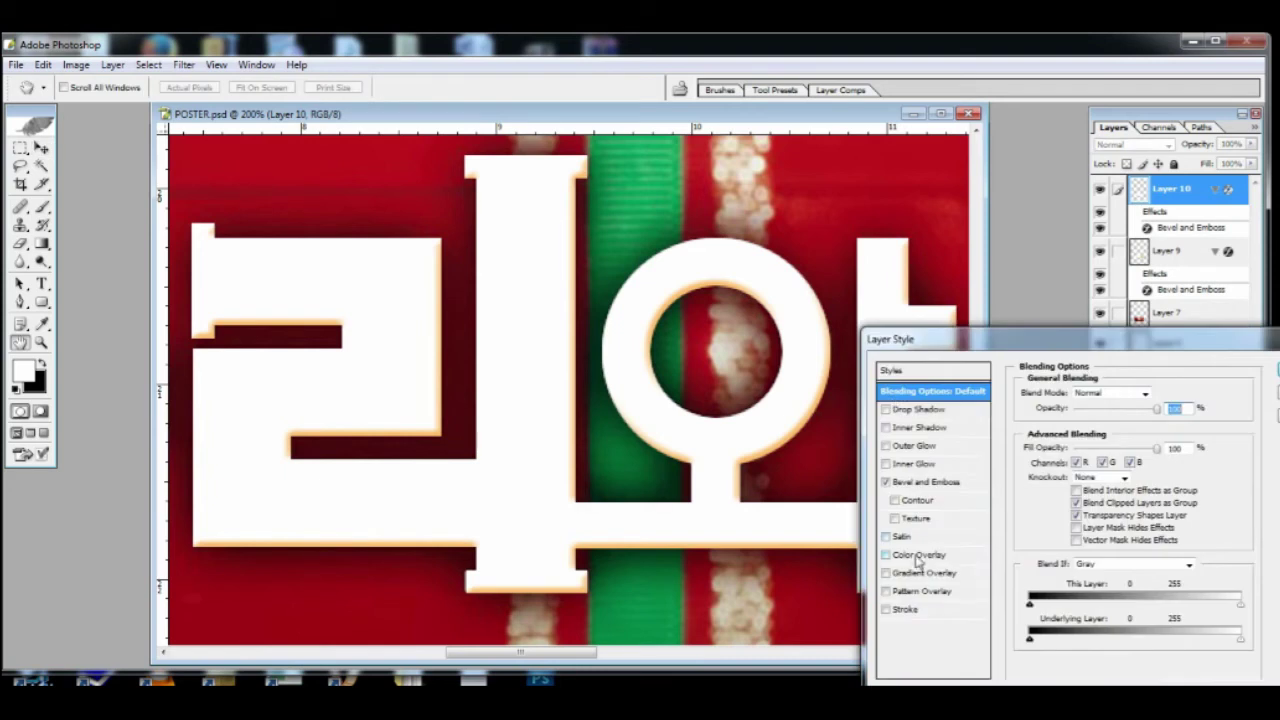
click(916, 554)
click(885, 554)
click(885, 572)
click(925, 572)
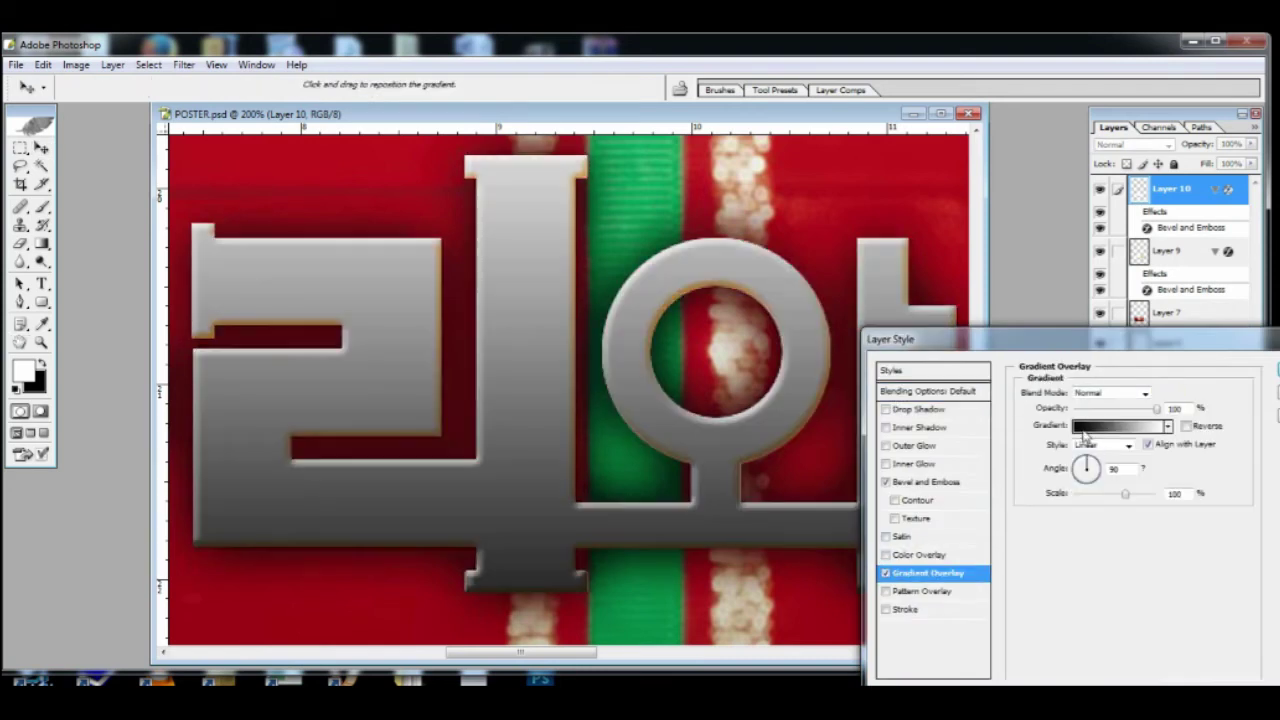
- Set the overlay gradient to run from grey to white, shift the white stop inward, and apply the style
click(1118, 426)
click(262, 597)
click(338, 666)
drag(95, 565, 58, 630)
click(73, 591)
click(431, 512)
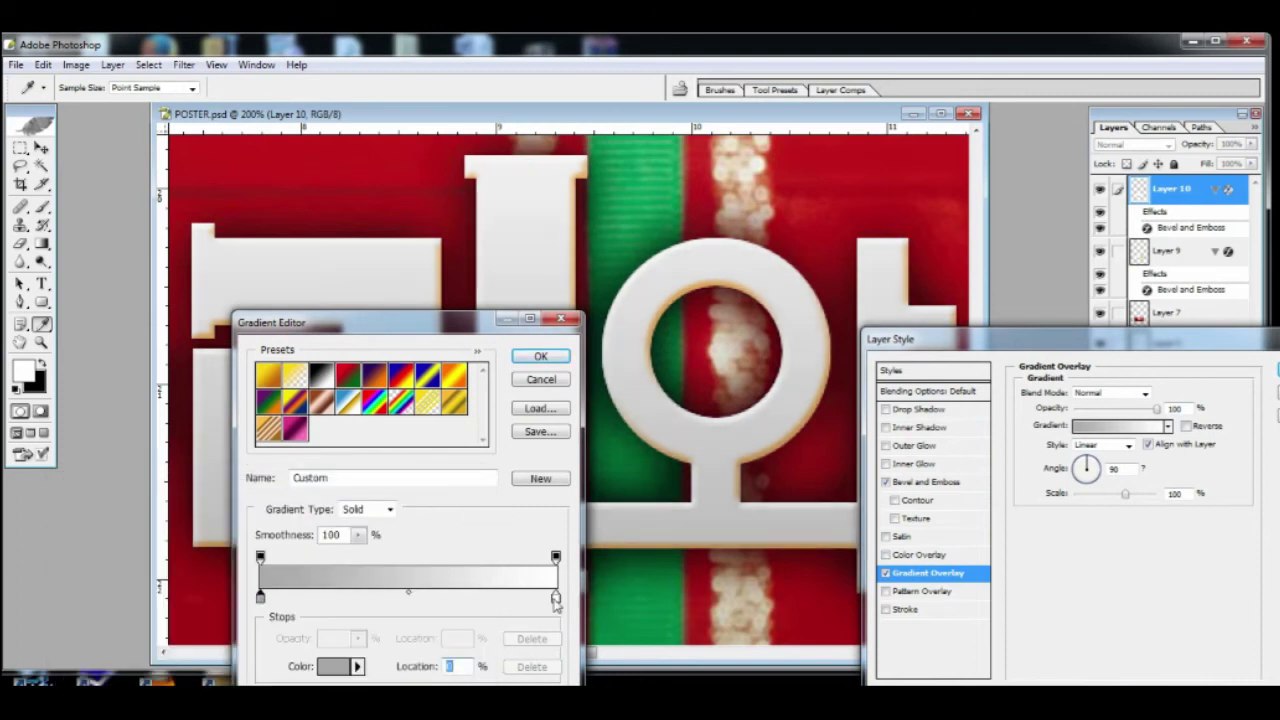
drag(556, 601, 450, 598)
key(Return)
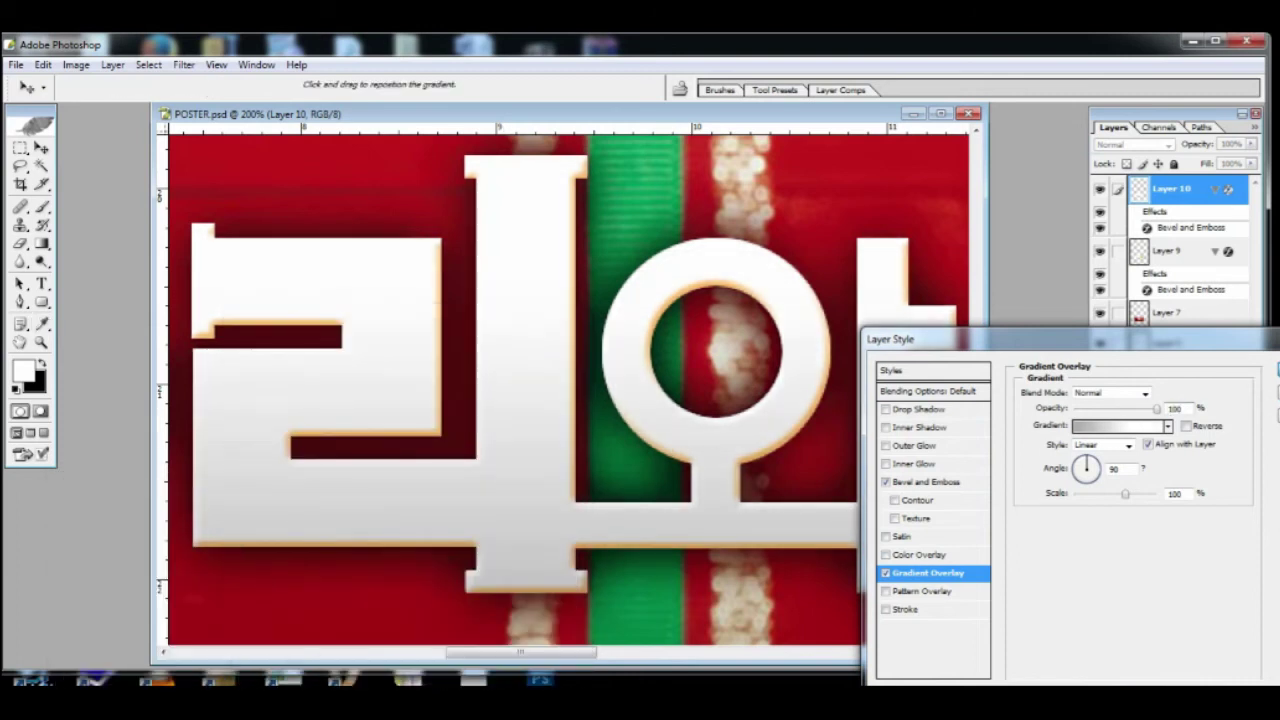
key(Return)
- Compare the whole title while hiding and showing Layer 9 and Layer 10 in turn
key(ctrl+minus)
key(ctrl+minus)
key(ctrl+minus)
click(1175, 283)
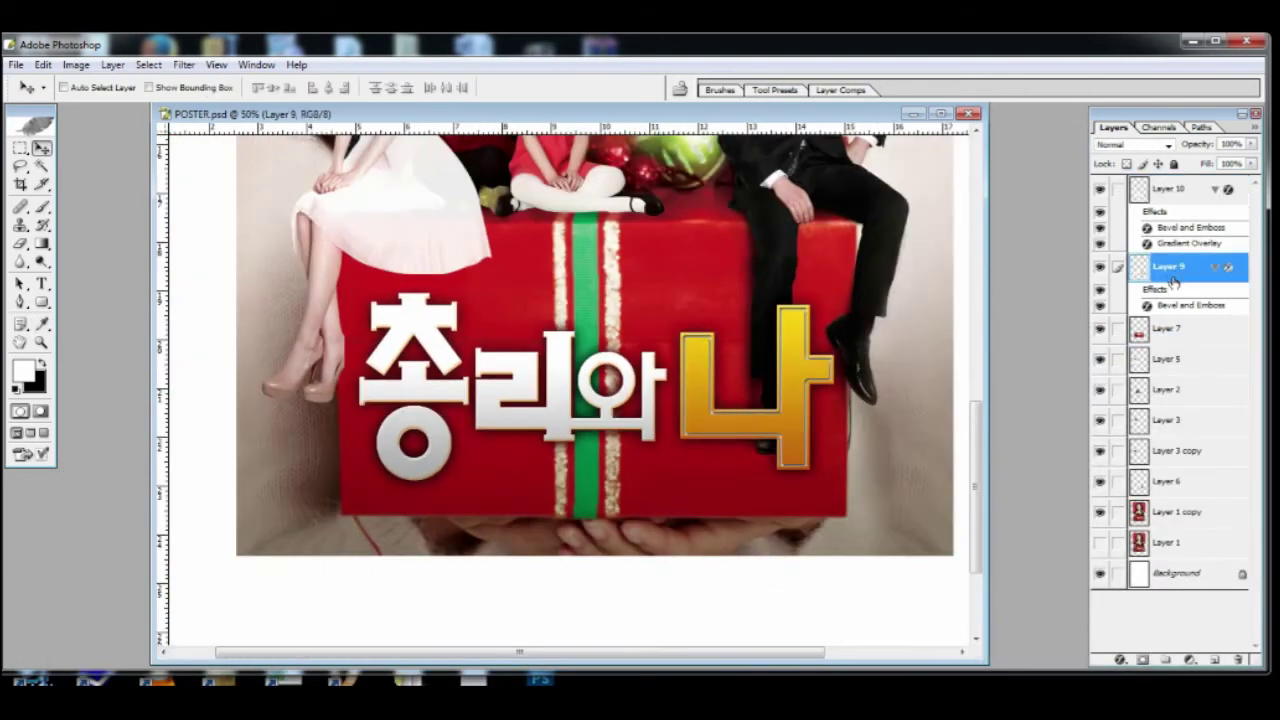
click(1100, 268)
click(1100, 268)
click(1099, 190)
click(1099, 190)
- Merge the linked Layer 10 and Layer 9 into one layer
drag(681, 354, 673, 430)
key(ctrl+z)
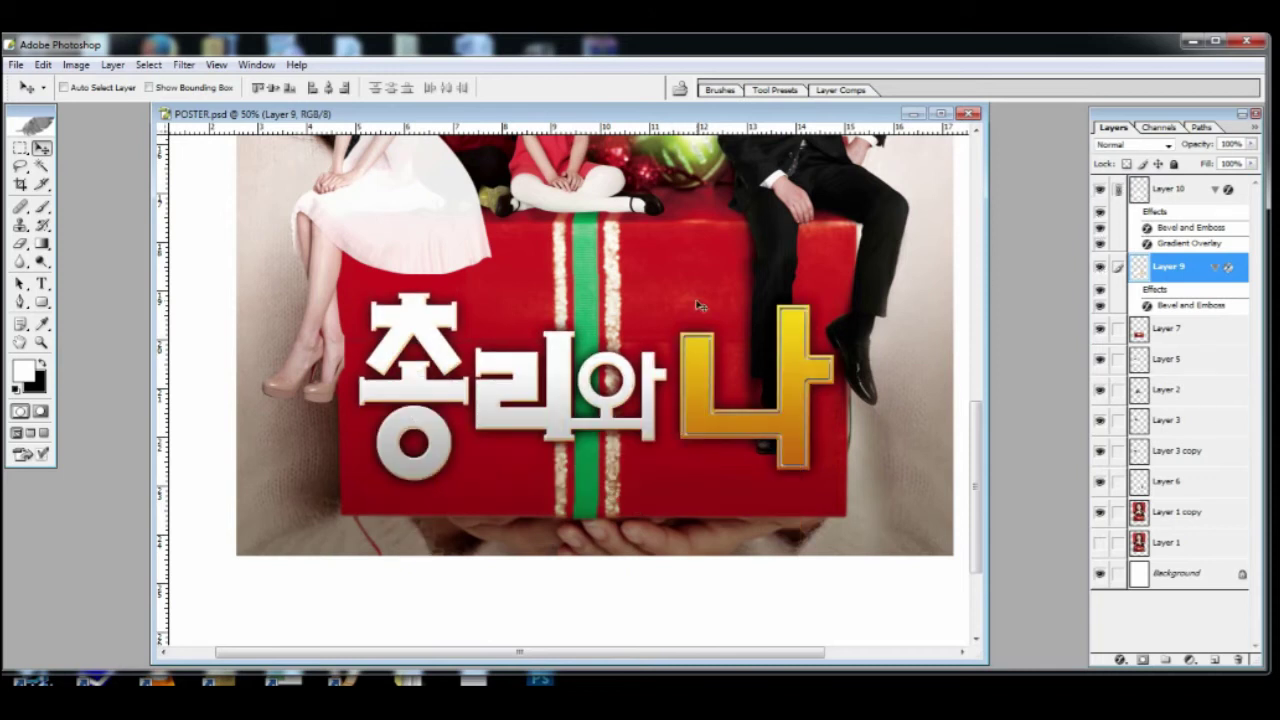
click(1254, 127)
click(1215, 372)
- Add a Drop Shadow layer style to the merged title lettering on Layer 9
click(1100, 191)
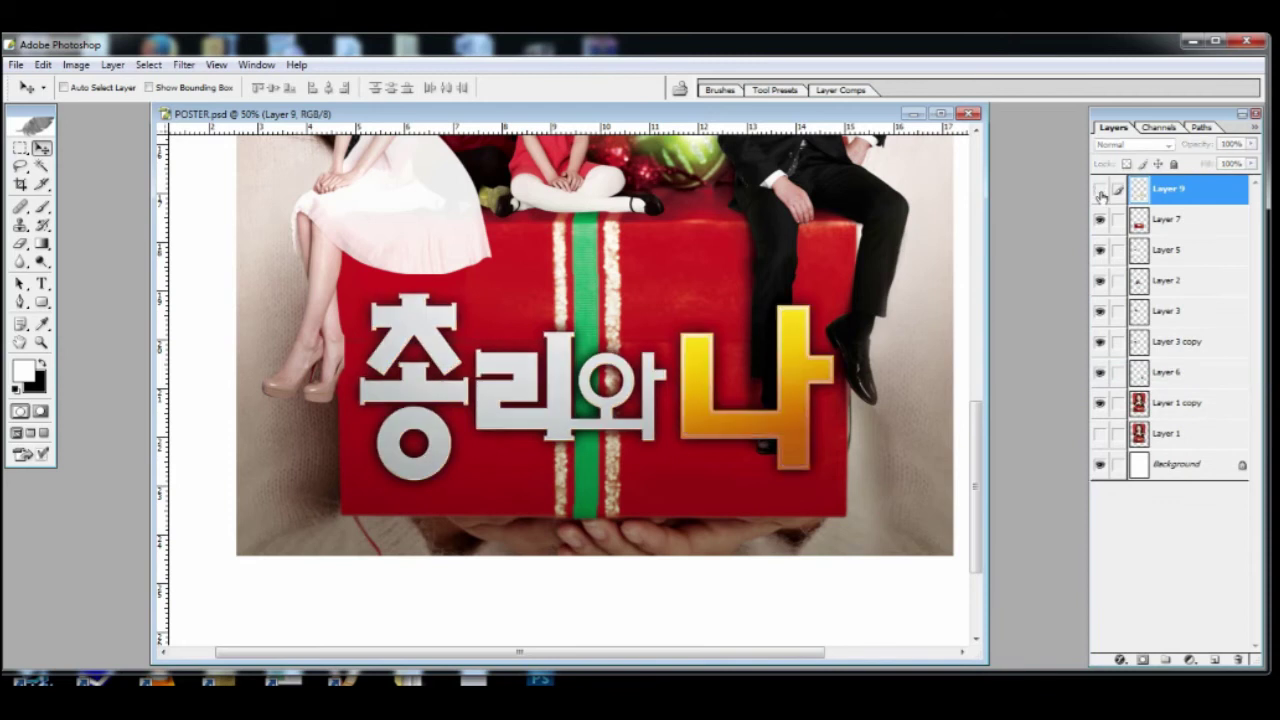
click(1101, 194)
double_click(1208, 198)
click(932, 411)
key(Return)
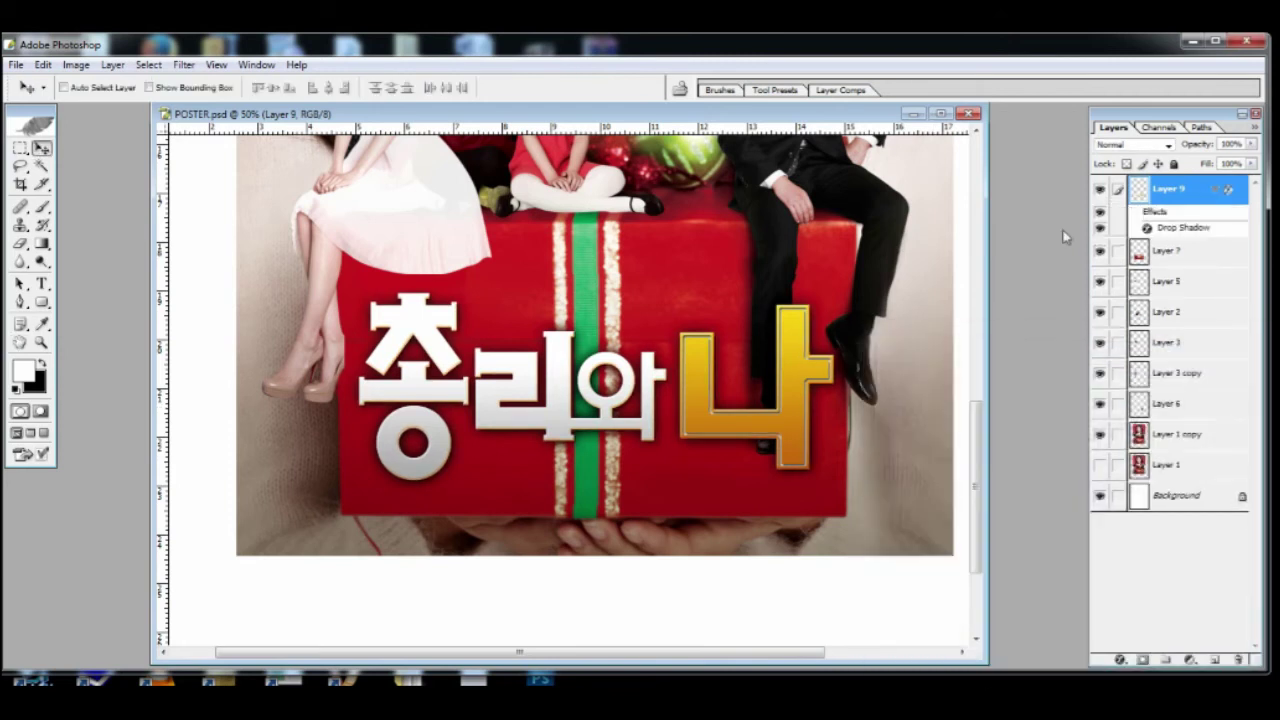
- Hide Layer 9 and make Layer 7 with the original lettering active
click(1100, 190)
click(1178, 253)
key(ctrl+plus)
key(ctrl+plus)
drag(588, 300, 828, 337)
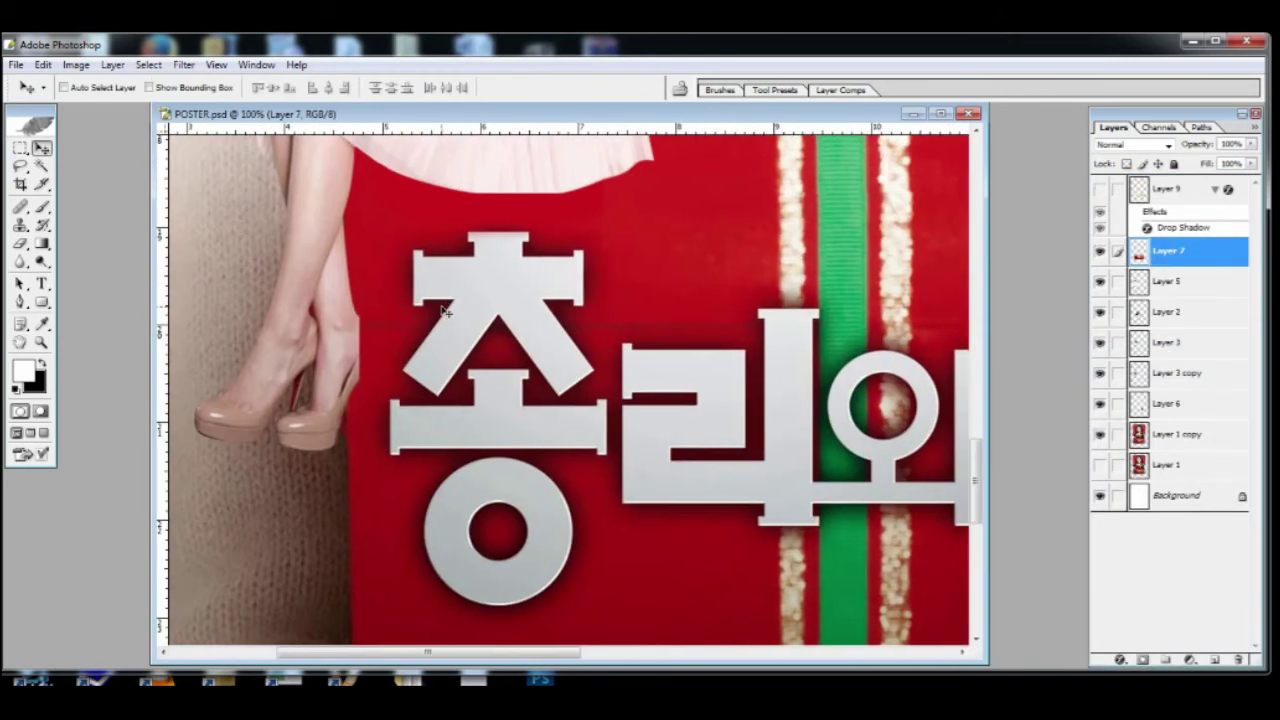
- Try nudging the seated woman's legs on Layer 5 to the left
ctrl+click(335, 247)
key(Left)
key(Left)
key(Left)
key(Left)
key(Left)
key(Left)
key(Left)
key(Left)
key(Left)
key(Left)
key(Left)
key(Left)
key(Left)
key(Left)
key(Left)
key(Left)
key(Left)
key(Left)
key(Left)
key(Left)
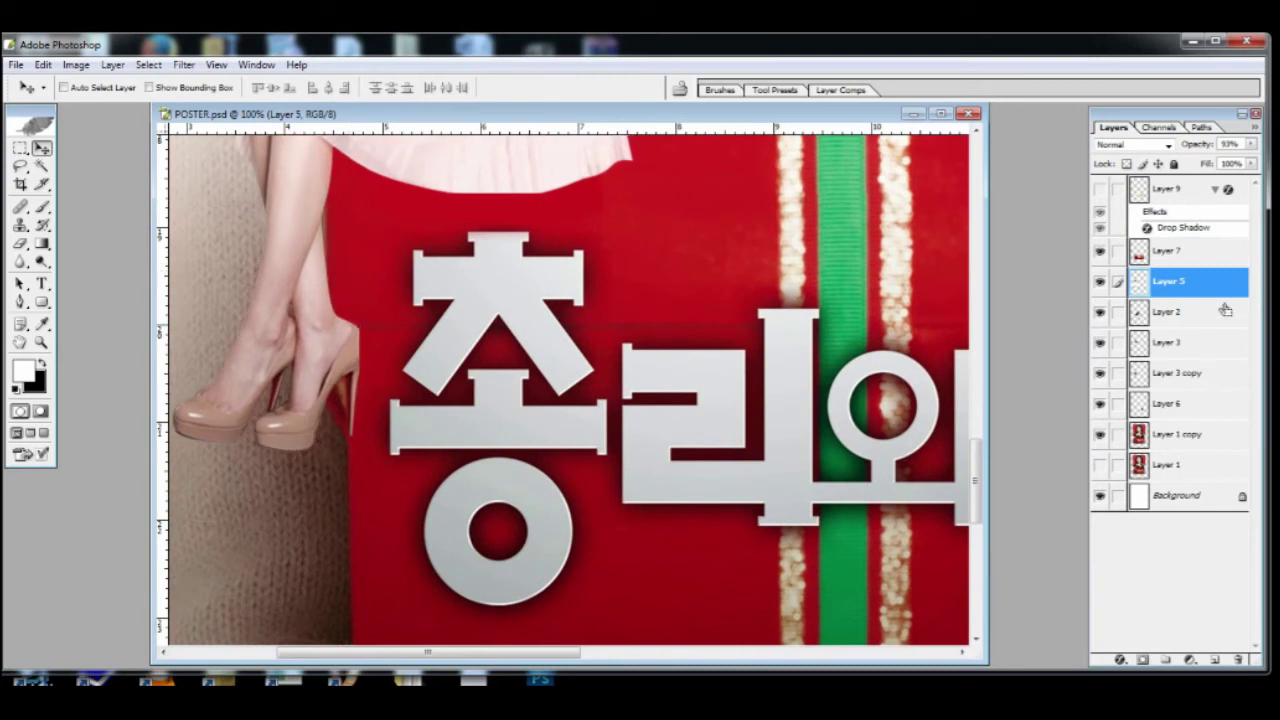
key(ctrl+z)
- Place Layer 5 above Layer 7 and marquee a plain red area above the 리 letter on Layer 7
drag(1212, 285, 1209, 242)
ctrl+click(657, 259)
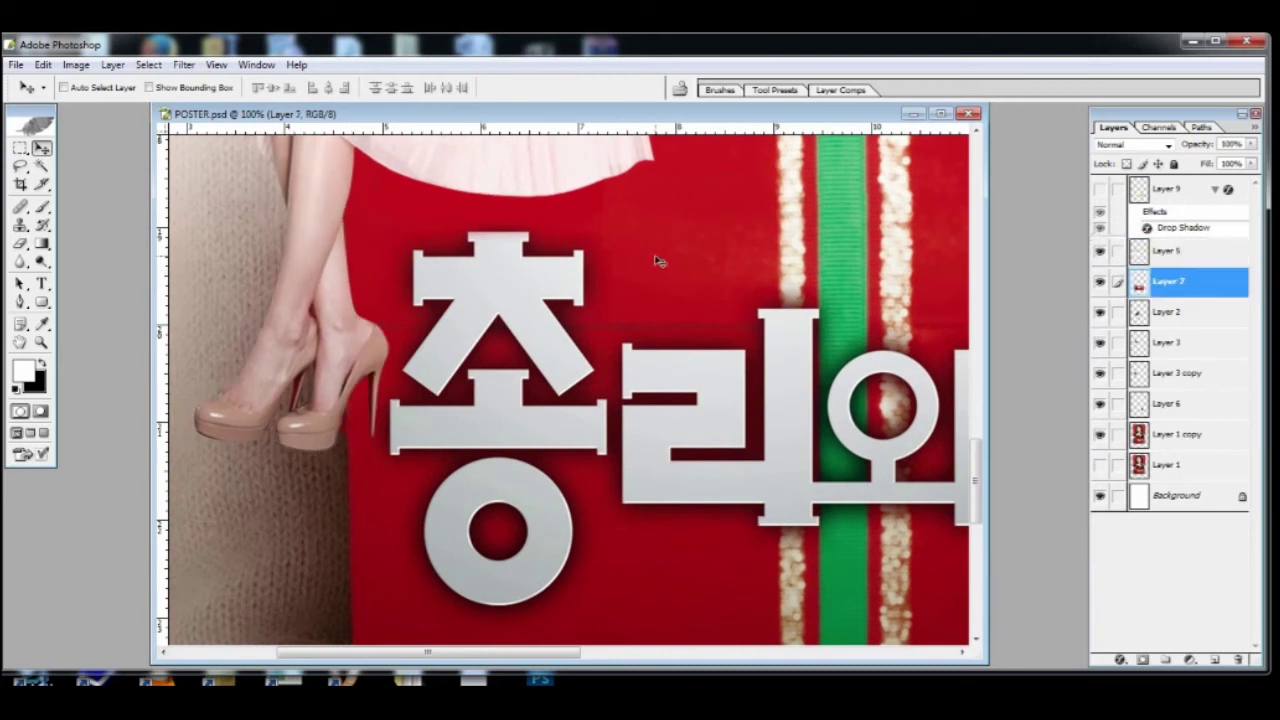
key(m)
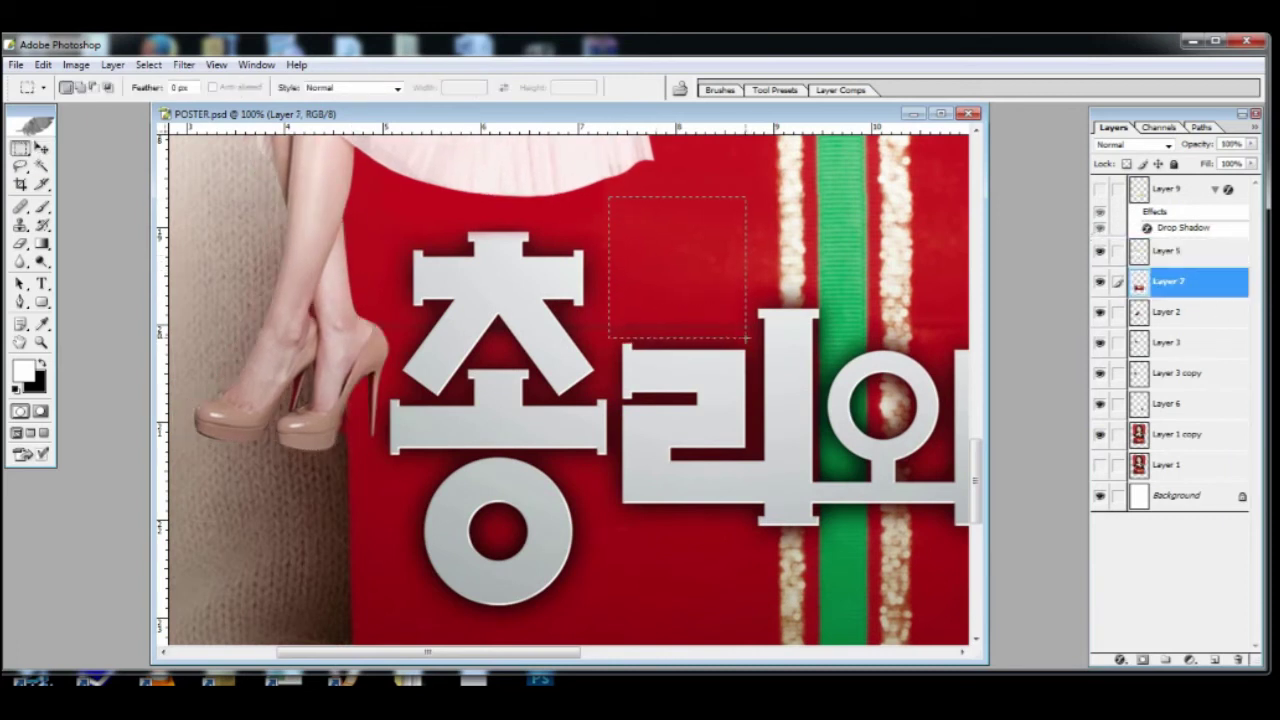
drag(587, 171, 745, 338)
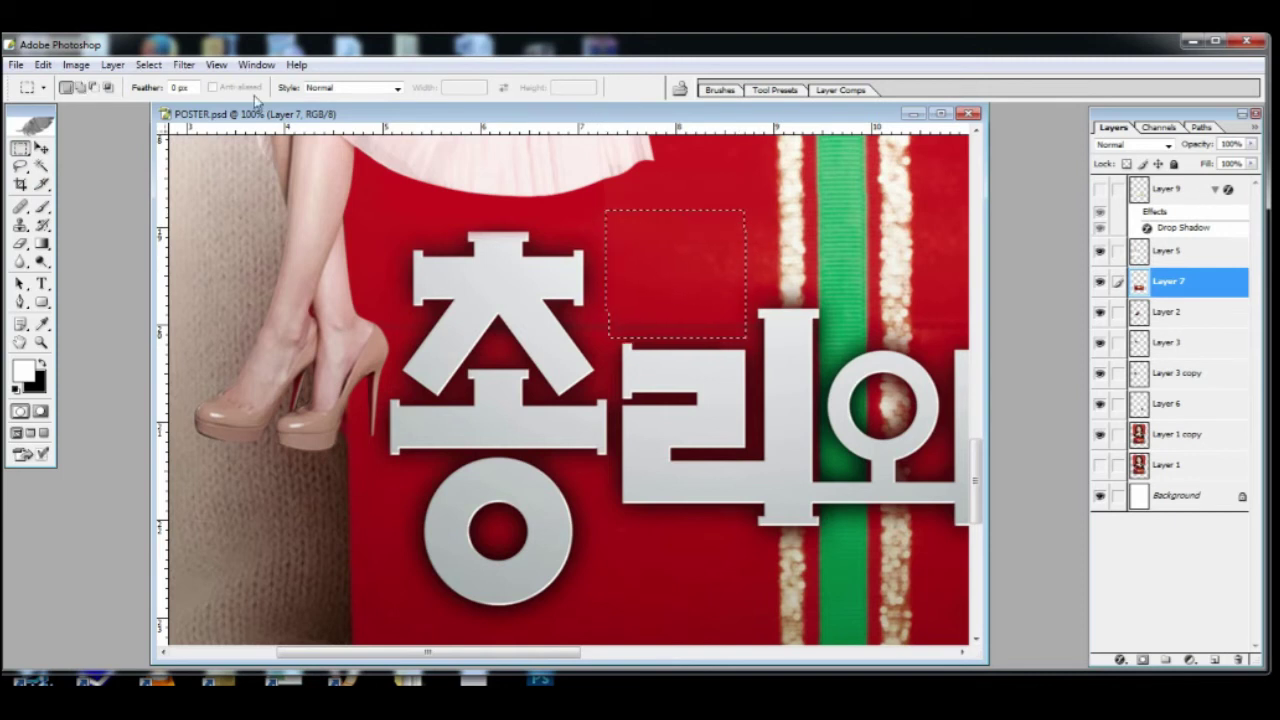
- Feather the red area selection and copy it to a new layer
click(148, 64)
click(205, 191)
text(1)
key(Return)
key(ctrl+j)
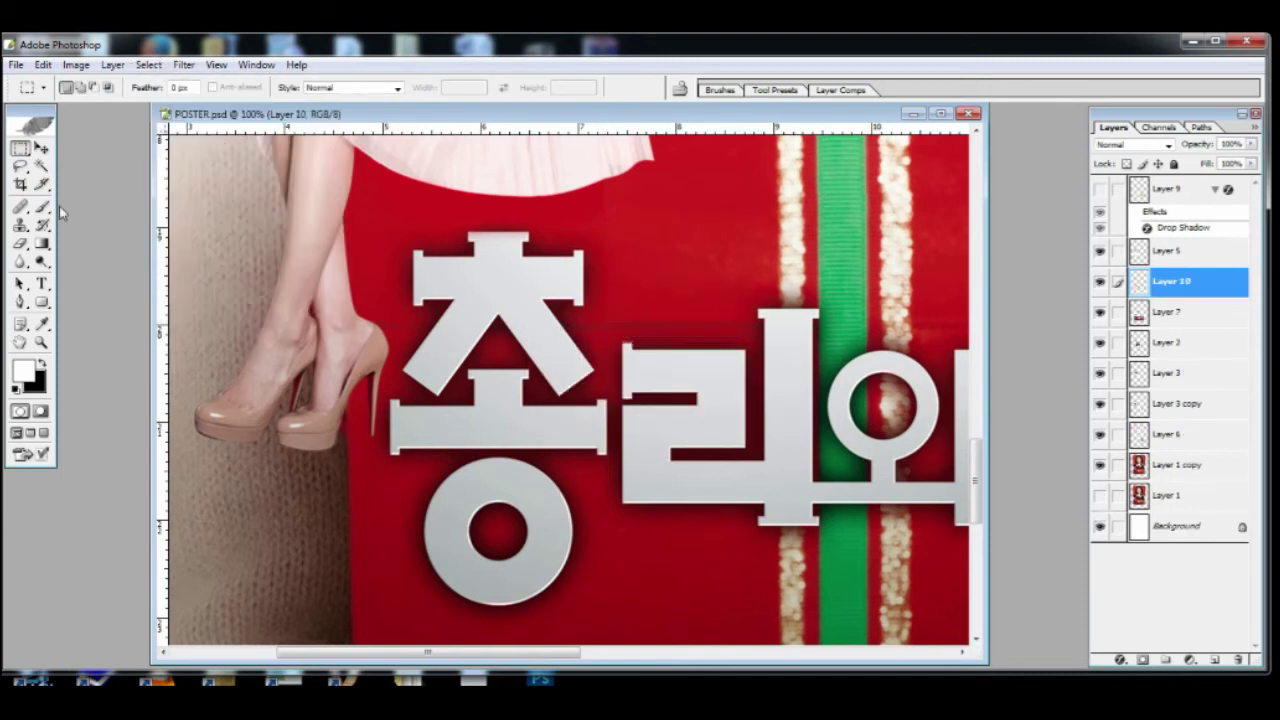
- Cover the upper part of the 총 letter with duplicates of the red patch and merge the linked patch layers
key(v)
drag(682, 309, 490, 397)
key(ctrl+j)
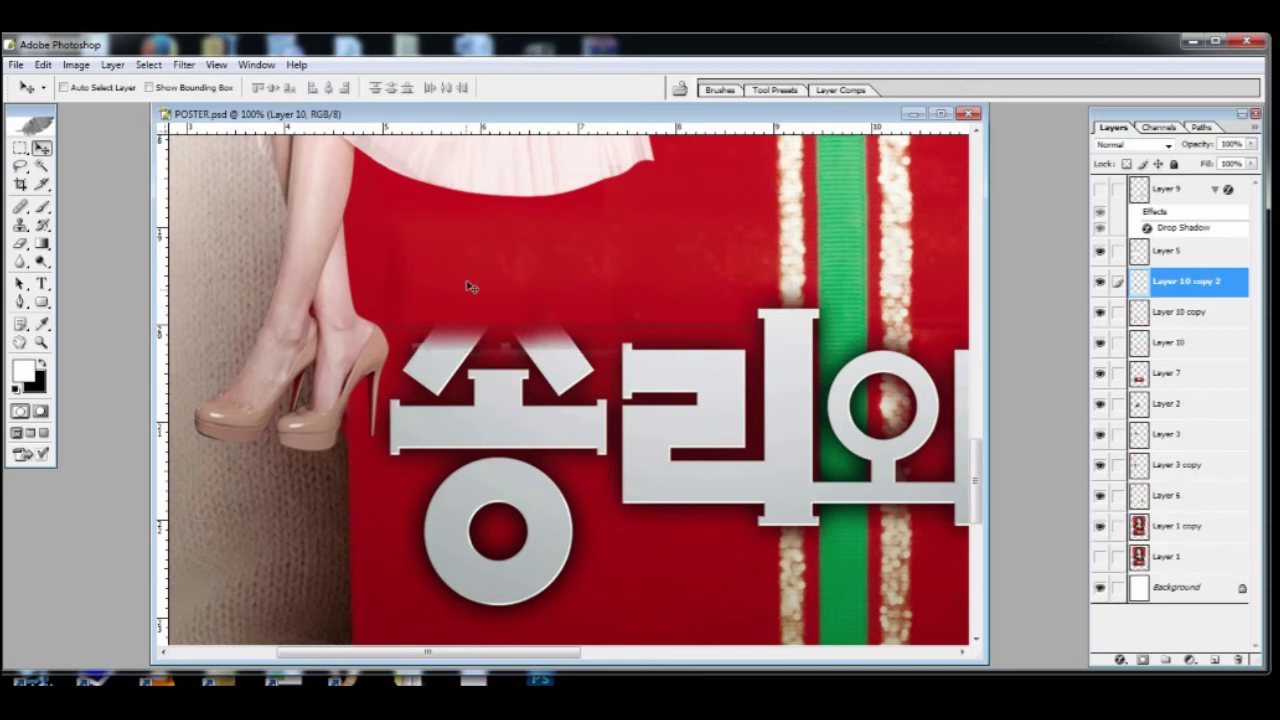
drag(1118, 313, 1118, 342)
click(1255, 128)
click(1154, 373)
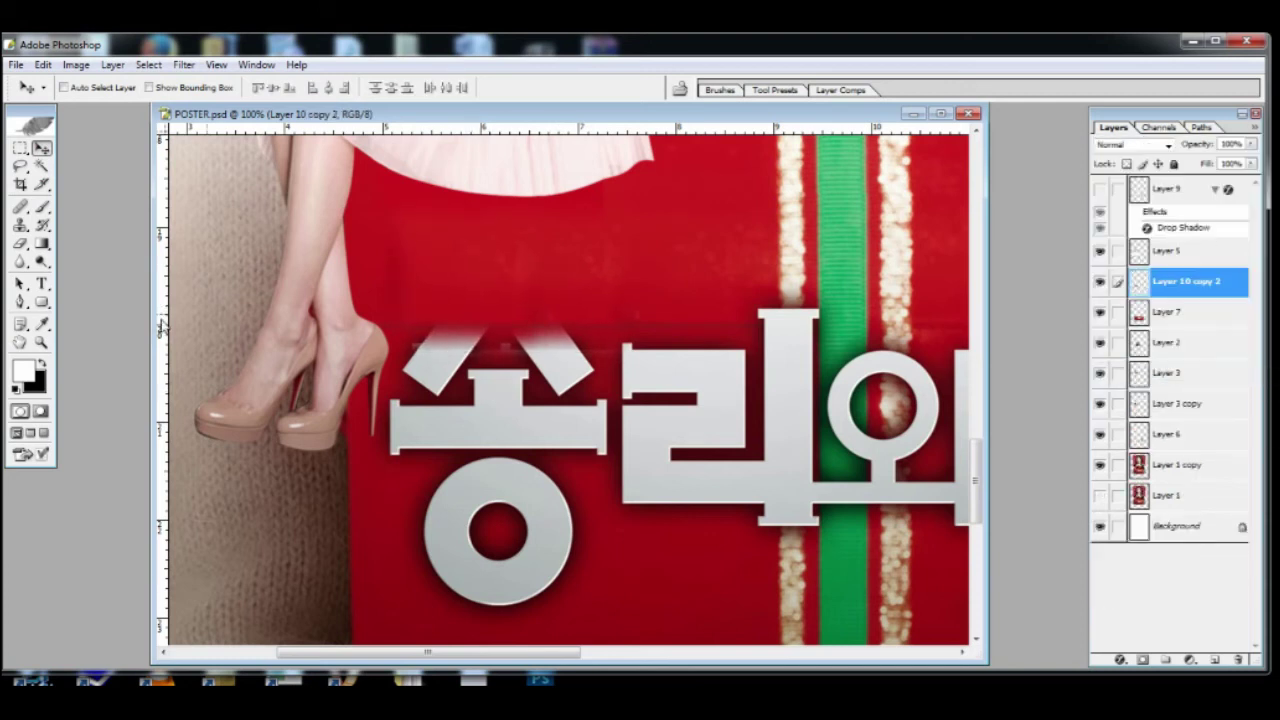
- Copy a feathered strip of plain red near the box's lower edge from Layer 7 to a new layer
click(21, 226)
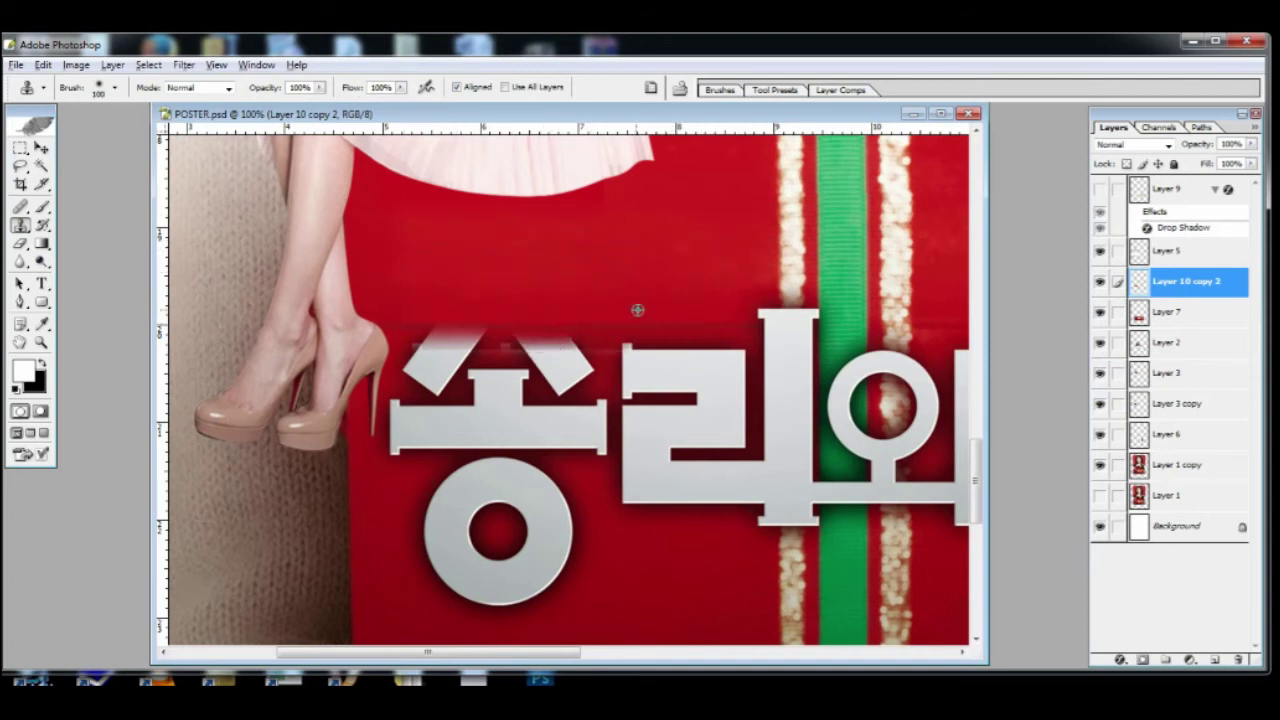
key(alt+space)
drag(654, 537, 661, 316)
click(21, 148)
drag(378, 388, 773, 441)
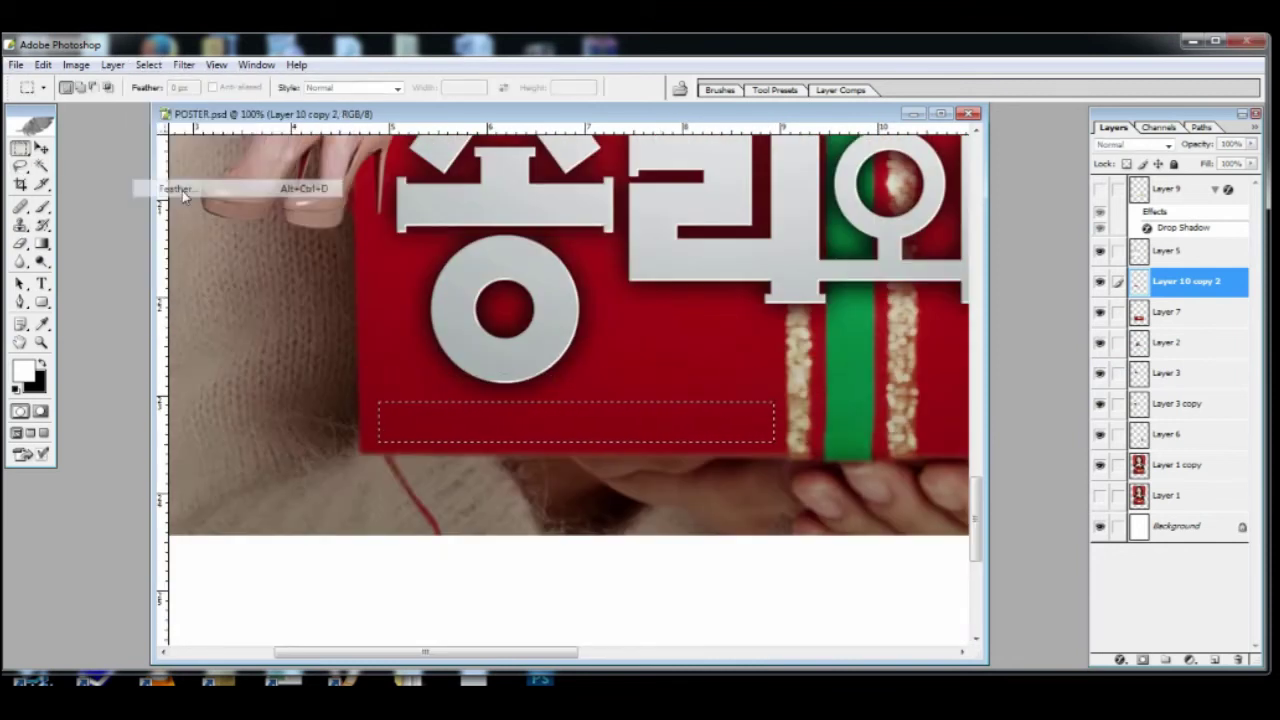
key(ctrl+c)
key(Return)
click(1203, 311)
key(ctrl+c)
key(ctrl+v)
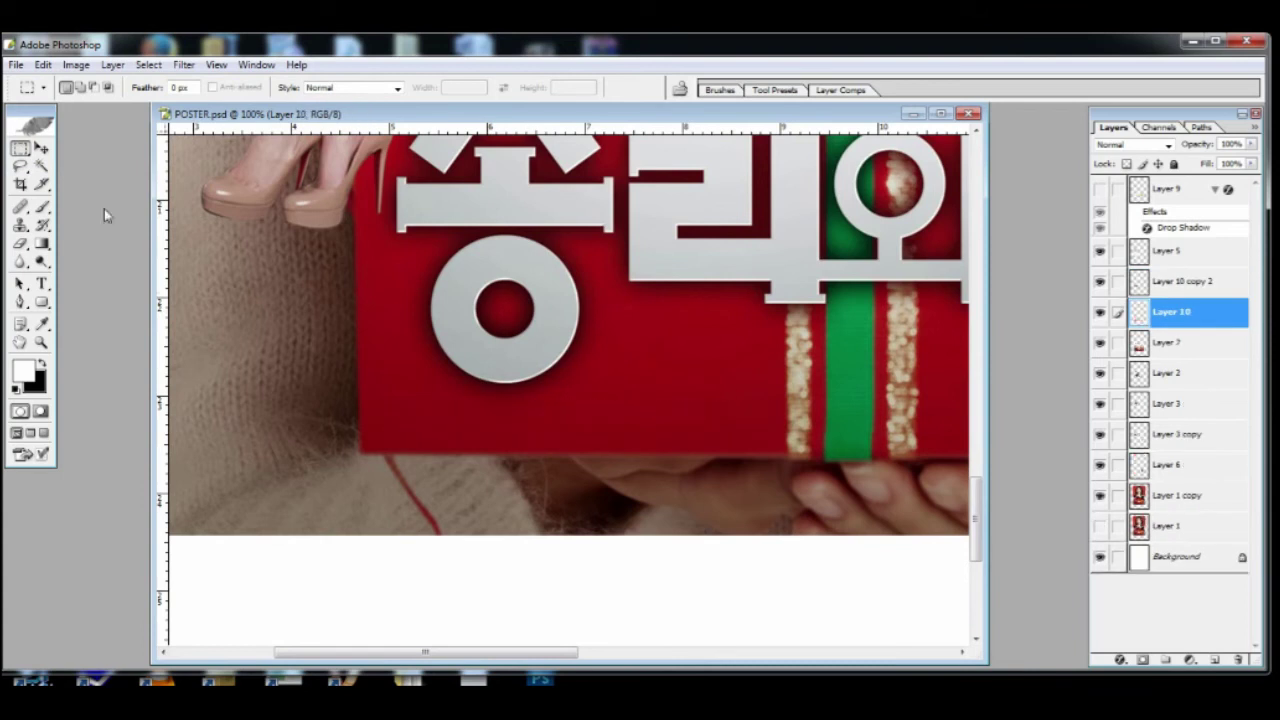
- Move the red strip up beneath the 총 letter and stretch it taller with Free Transform
click(42, 148)
drag(663, 433, 658, 395)
key(ctrl+t)
drag(573, 368, 573, 217)
drag(600, 353, 581, 382)
key(Return)
- Duplicate the stretched red patch twice and position the copies over the old 총리 lettering
key(ctrl+j)
key(ctrl+j)
key(ctrl+t)
key(Return)
drag(591, 317, 617, 463)
- Duplicate the red patch once more and flip the copy vertically
key(ctrl+j)
key(ctrl+t)
right_click(612, 344)
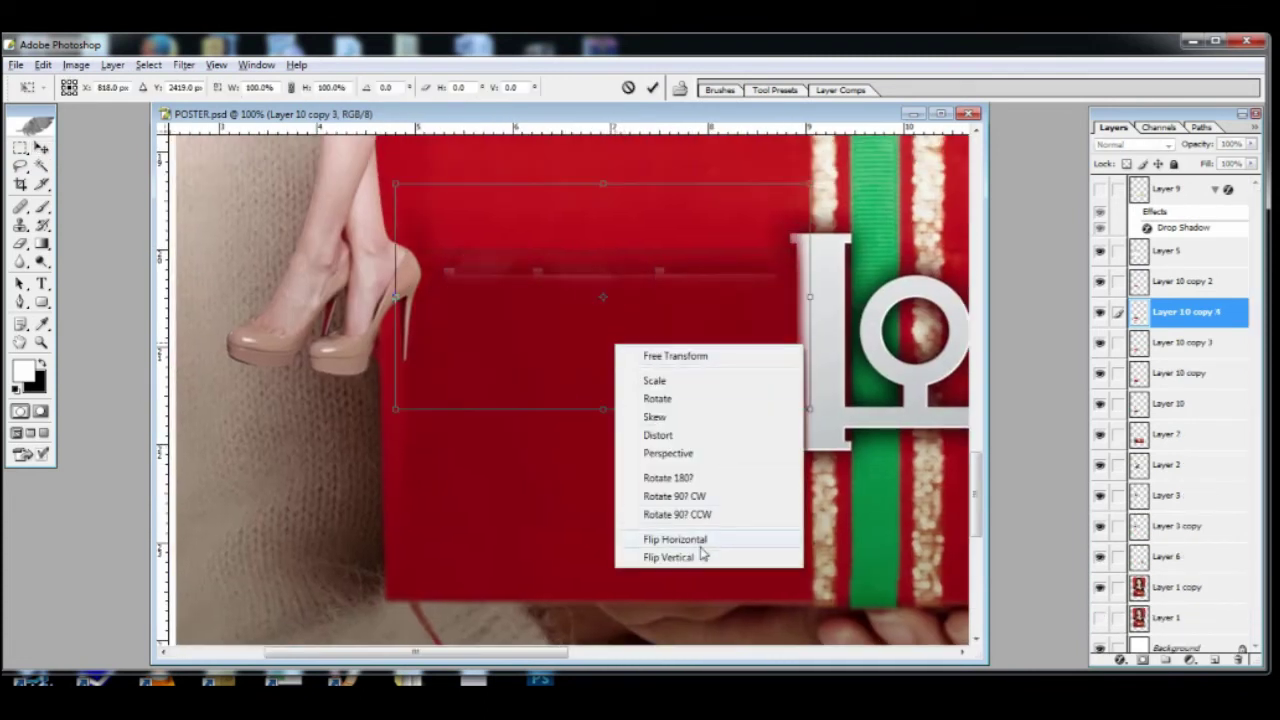
click(680, 554)
key(Return)
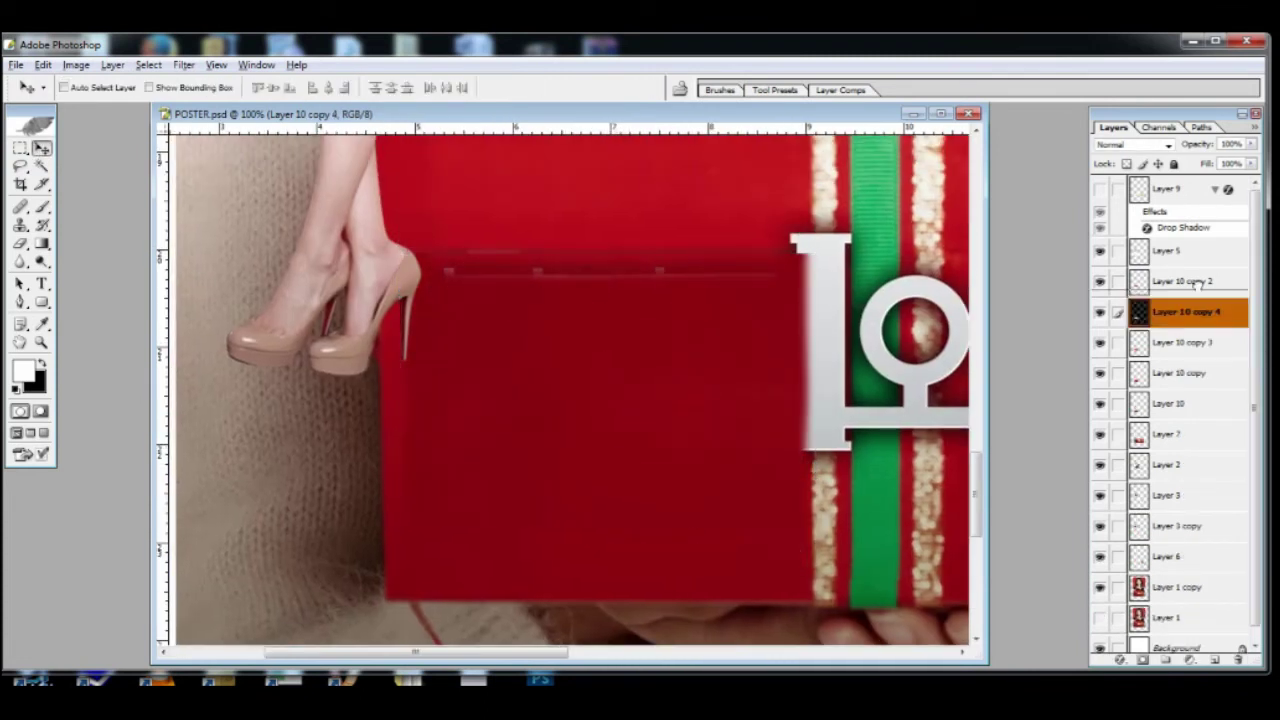
- Raise the flipped patch above Layer 10 copy 2, shift it slightly up, and widen it to the box's side edge
key(ctrl+bracketright)
drag(640, 351, 633, 335)
key(ctrl+t)
drag(395, 363, 380, 364)
key(Return)
key(ctrl+minus)
key(ctrl+minus)
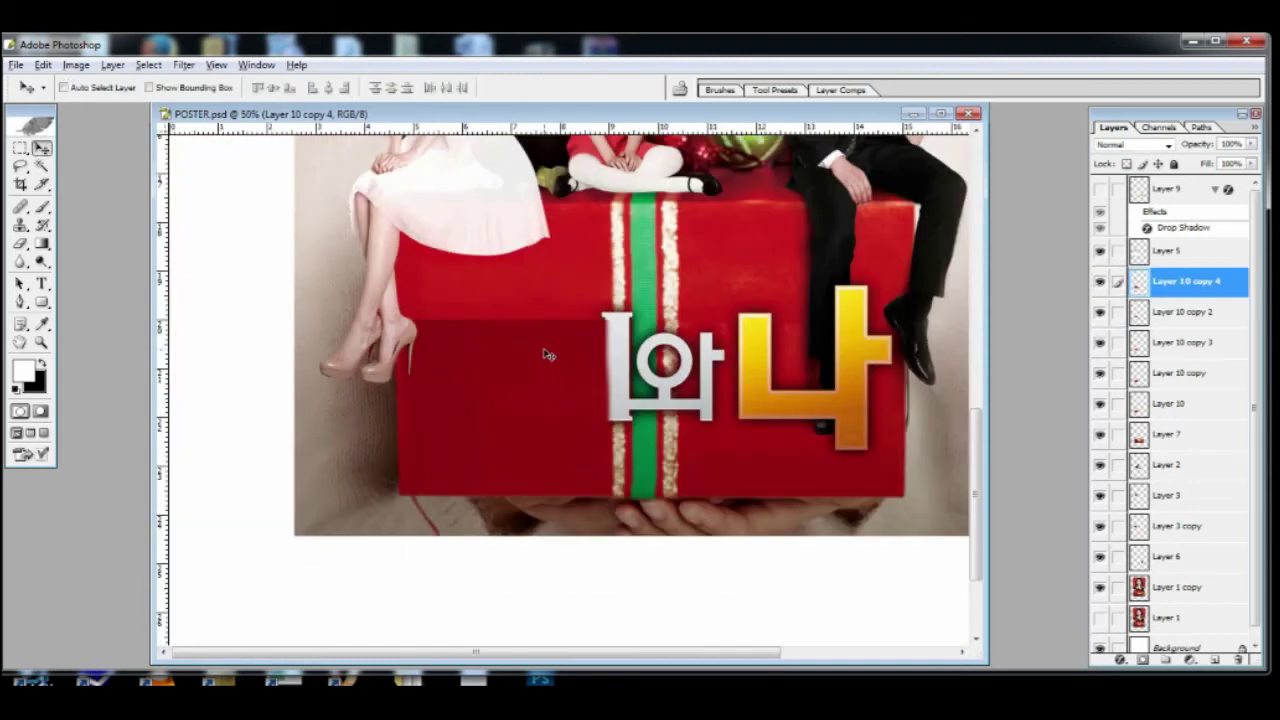
- Copy a feathered rectangle of the ribbon above the old white letters from Layer 7 to a new layer
key(ctrl+plus)
key(ctrl+plus)
ctrl+click(728, 215)
drag(788, 184, 686, 369)
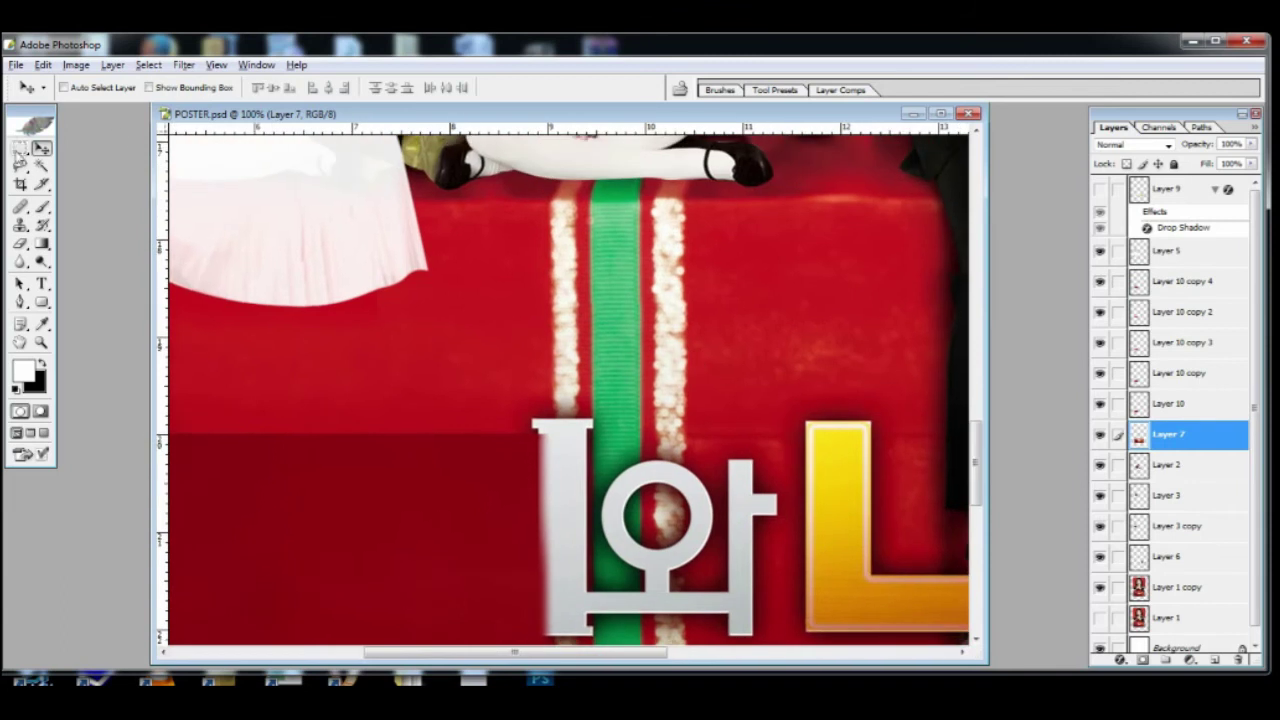
click(20, 150)
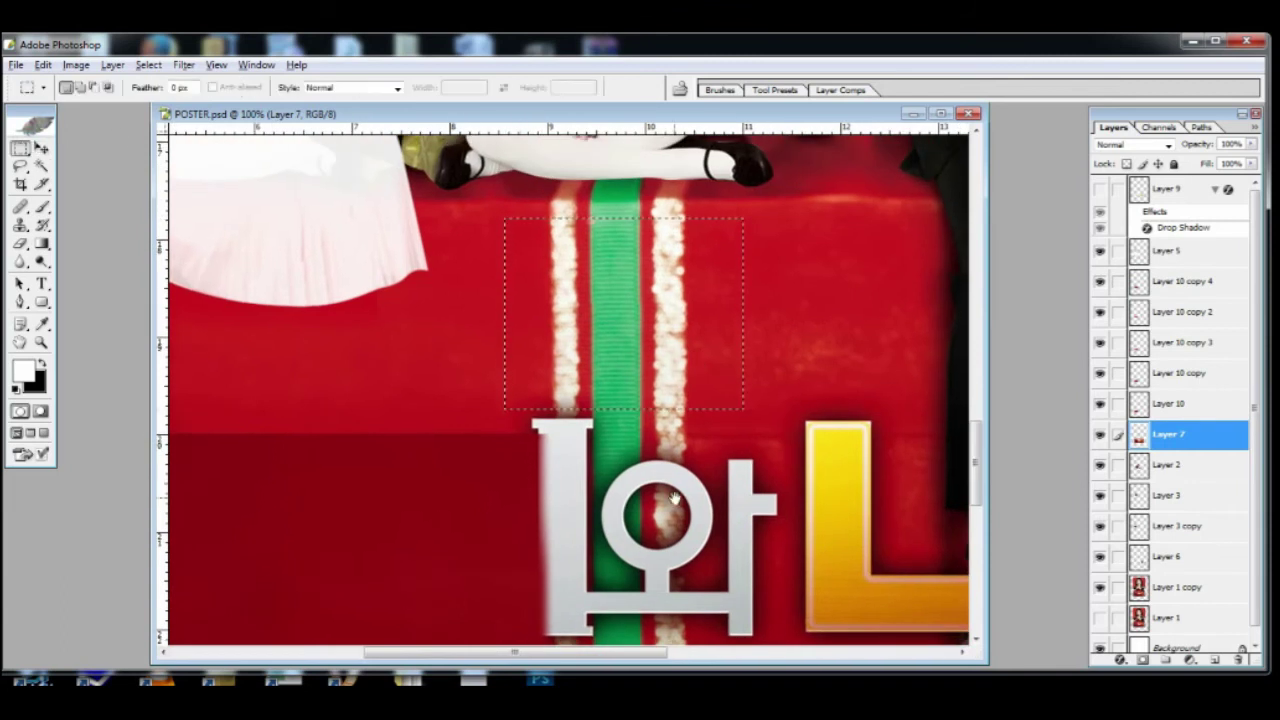
drag(673, 497, 648, 483)
click(148, 64)
click(176, 190)
key(Return)
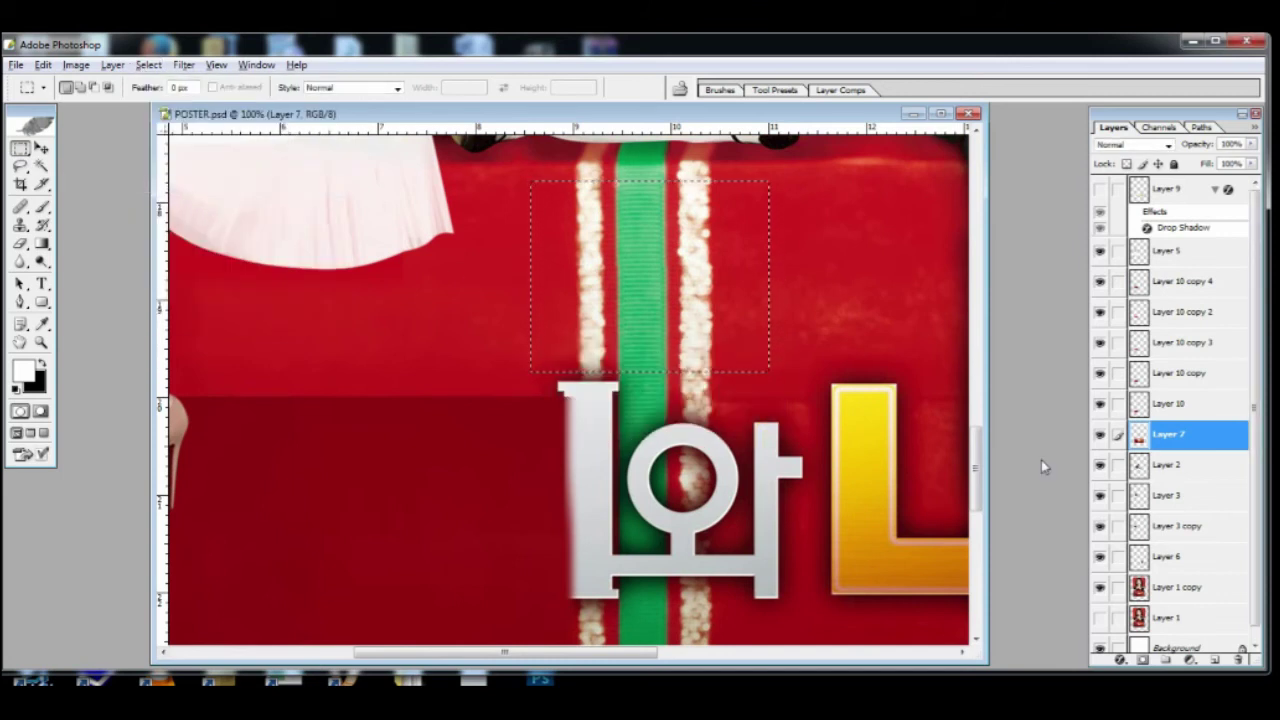
key(ctrl+j)
- Move the ribbon copy slightly down over the tops of the old white letters and nudge it sideways into line with the ribbon
key(v)
drag(721, 314, 717, 363)
key(e)
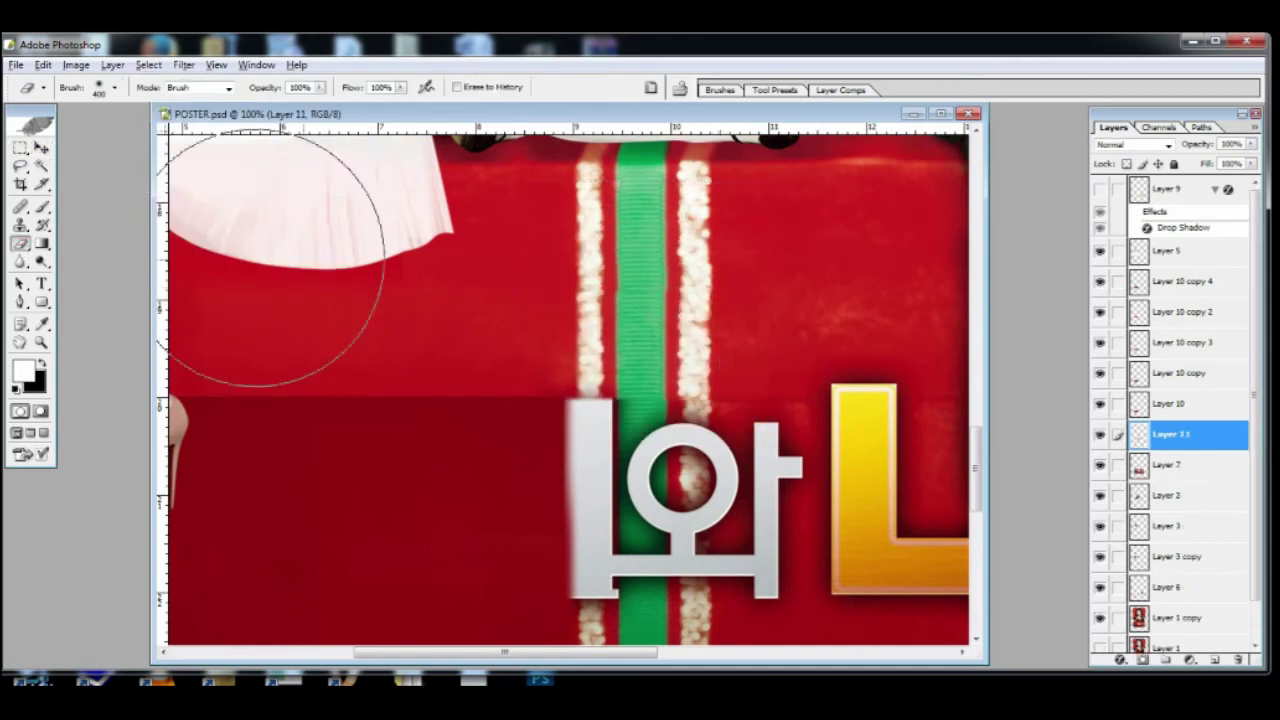
key(bracketleft)
key(bracketleft)
key(bracketleft)
key(bracketleft)
key(bracketleft)
key(bracketleft)
key(bracketleft)
key(bracketleft)
click(41, 148)
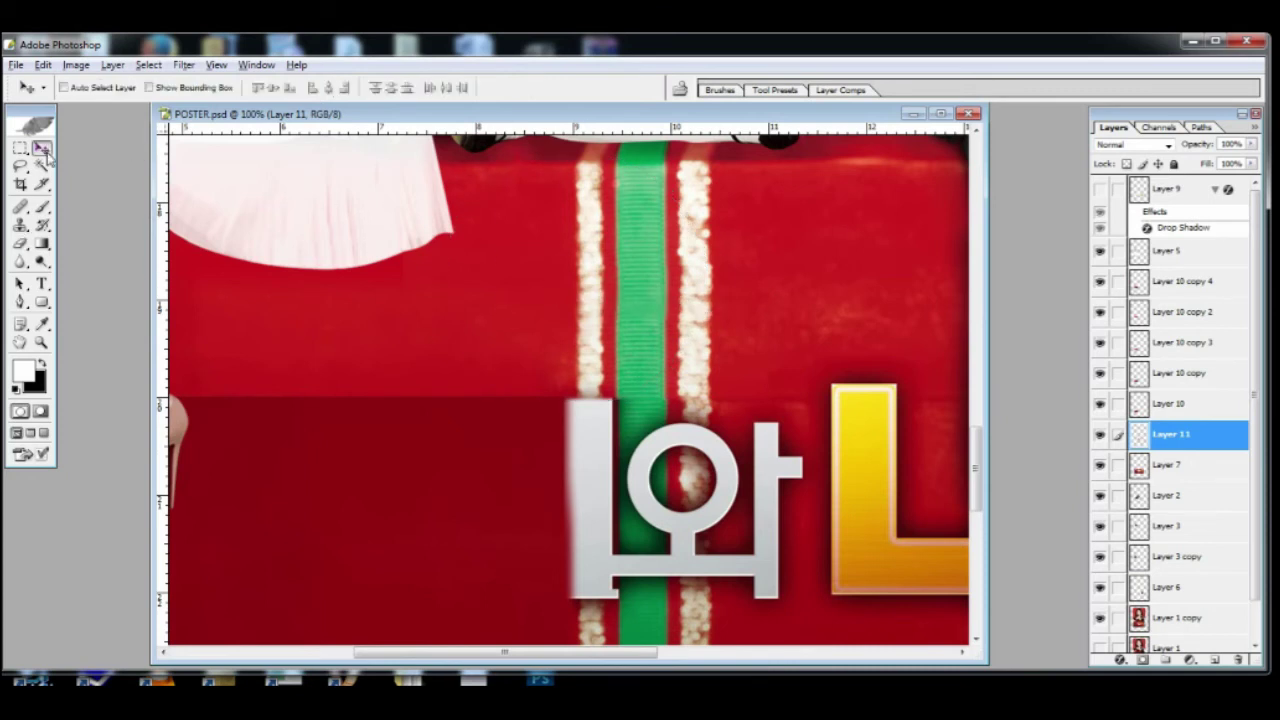
key(Right)
key(Right)
key(Right)
key(Right)
- Copy a feathered rectangle of the ribbon and red box below the 와 letter from Layer 7 to a new layer
ctrl+click(534, 514)
drag(529, 523, 526, 225)
ctrl+click(646, 372)
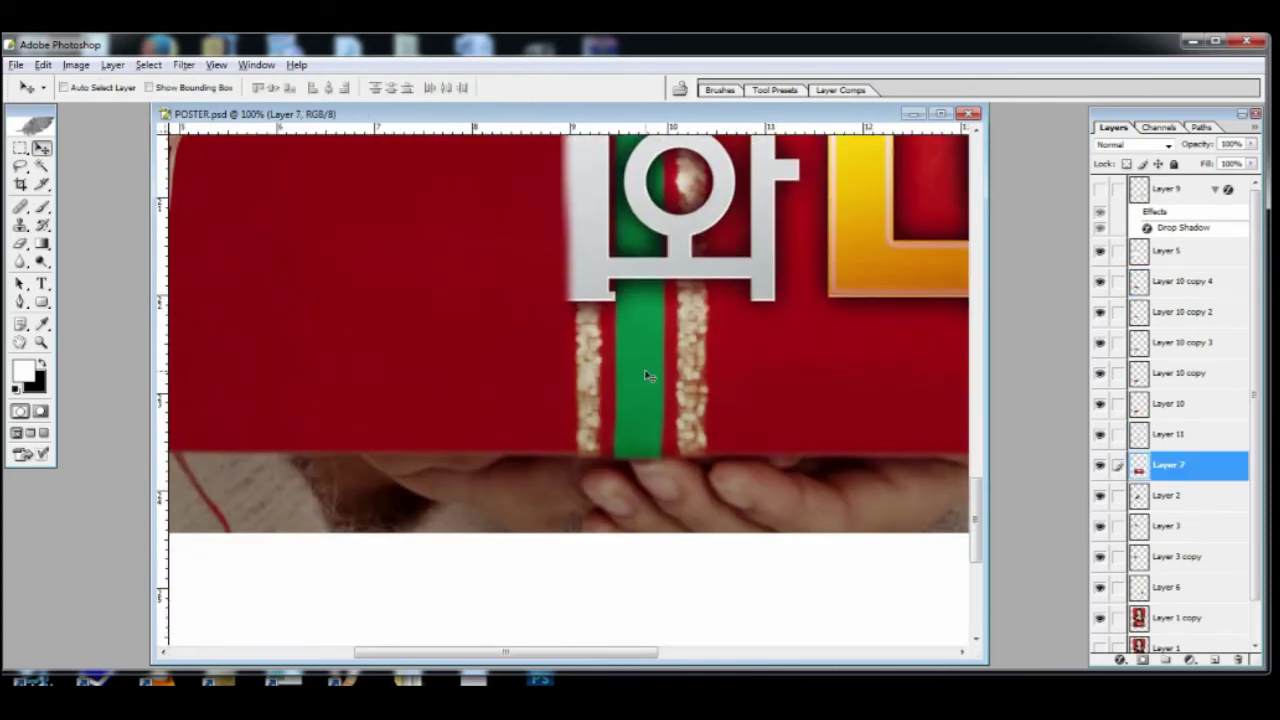
click(20, 150)
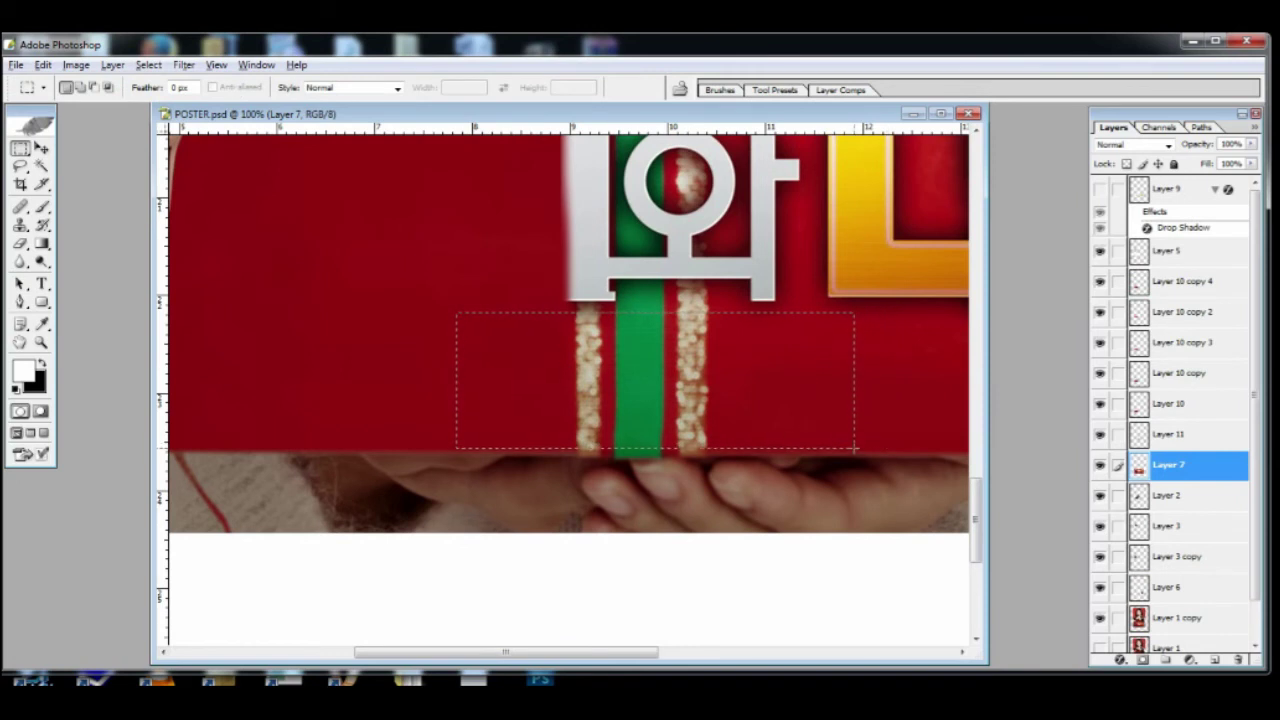
click(149, 66)
click(180, 188)
key(Return)
key(ctrl+j)
- Move the lower ribbon patch up over the old 와, place a duplicate above it, and stretch both patches slightly taller
click(41, 148)
drag(716, 388, 712, 298)
drag(748, 248, 699, 313)
key(ctrl+t)
drag(608, 379, 608, 397)
key(Return)
click(1171, 496)
key(ctrl+t)
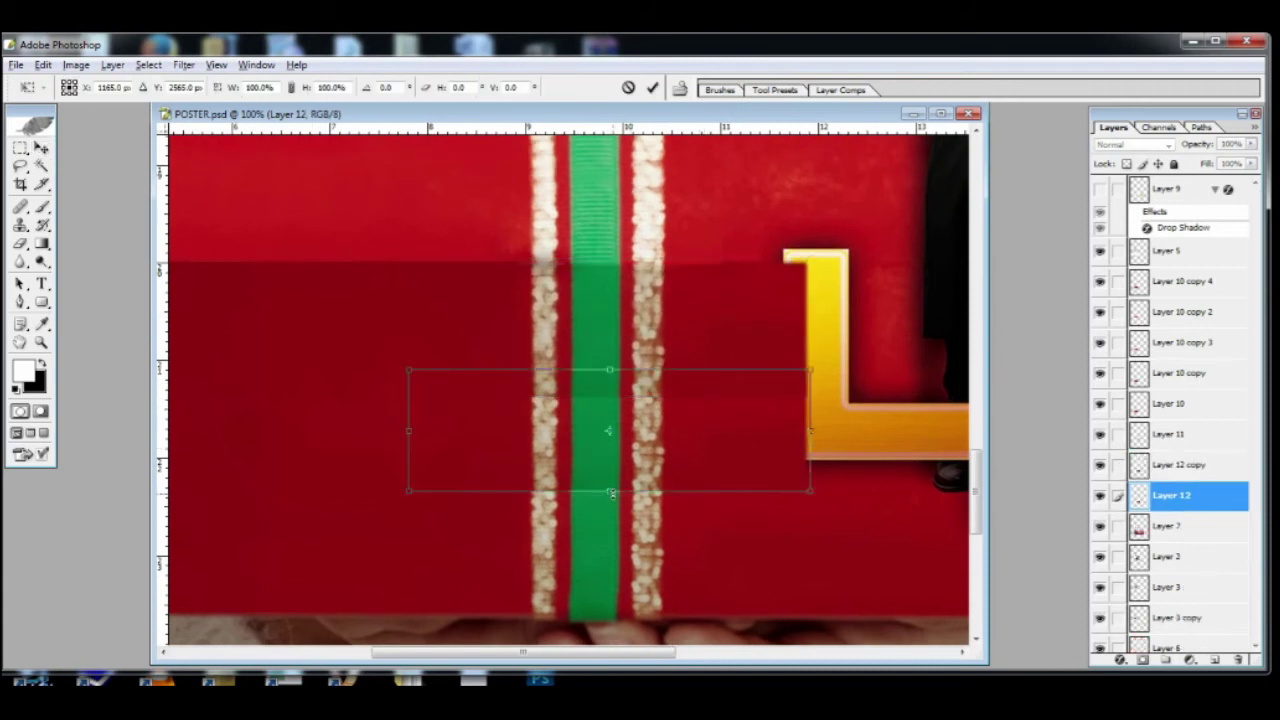
drag(608, 491, 608, 510)
key(Return)
- Erase the edges of Layer 12 and Layer 12 copy where they cover the gold 나 letter
key(e)
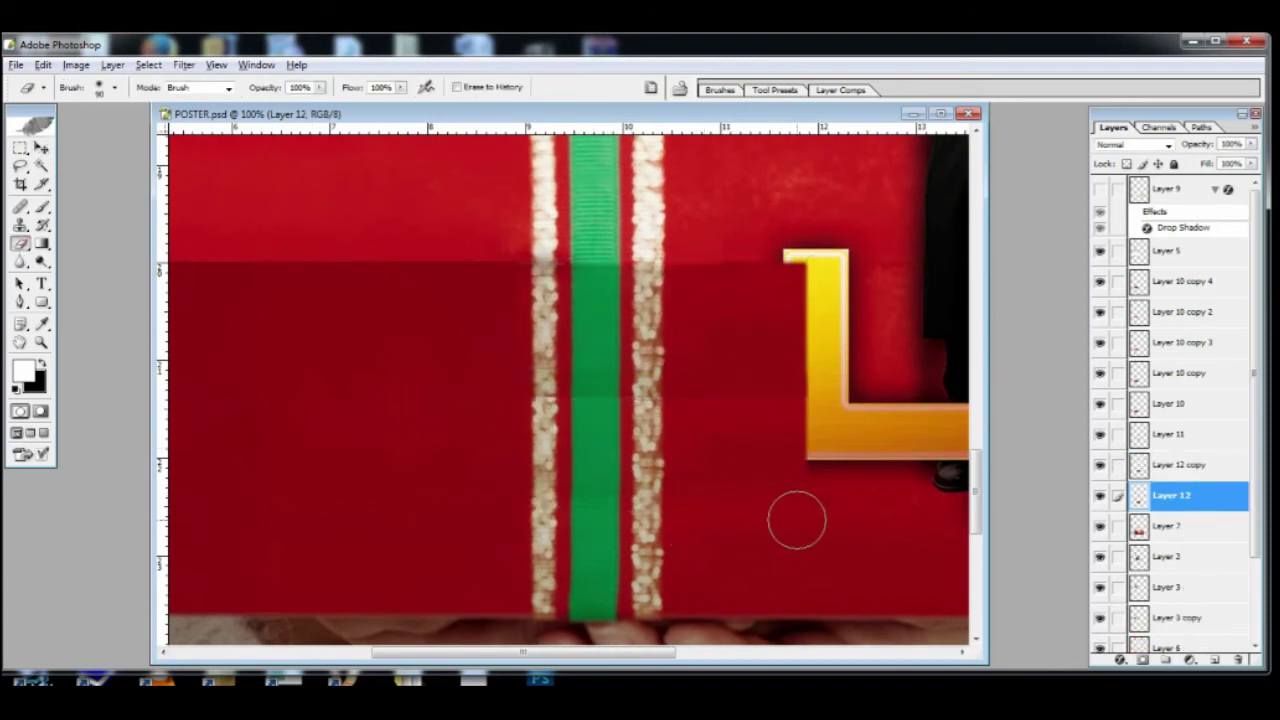
drag(797, 520, 808, 285)
click(1185, 477)
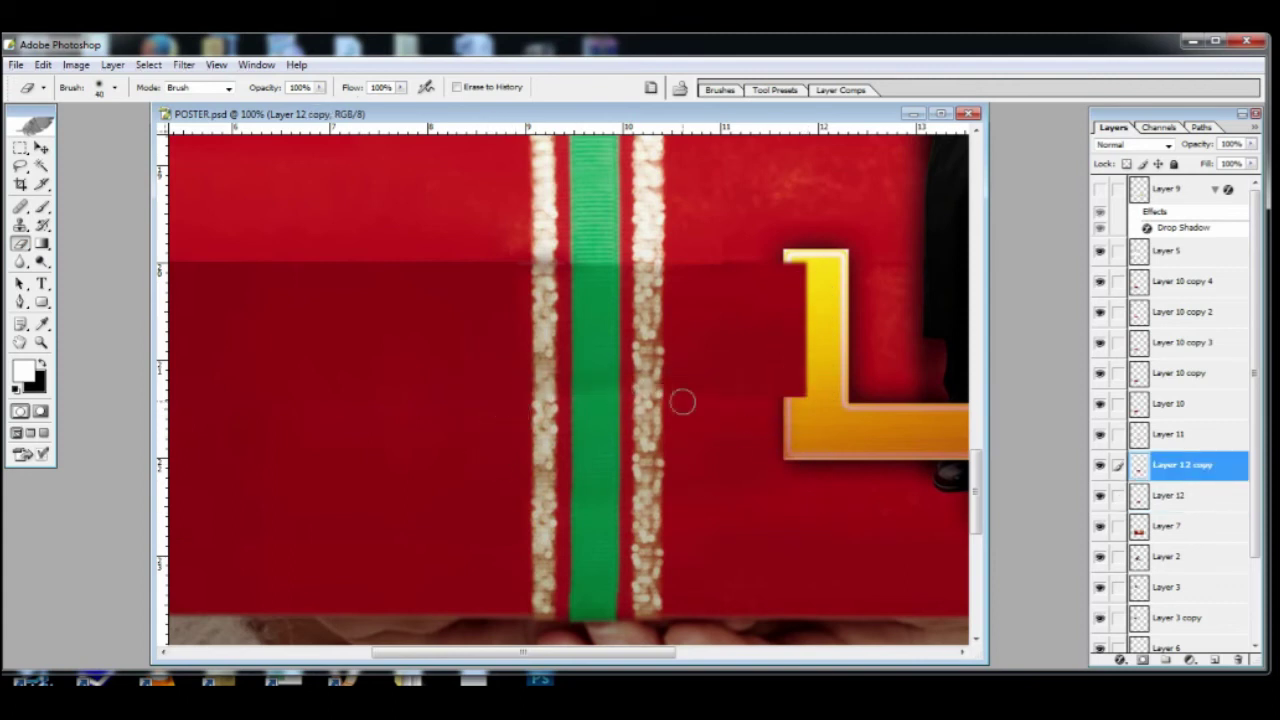
mouse_move(796, 405)
mouse_down()
mouse_move(799, 261)
mouse_move(798, 405)
mouse_up()
key(ctrl+minus)
key(ctrl+t)
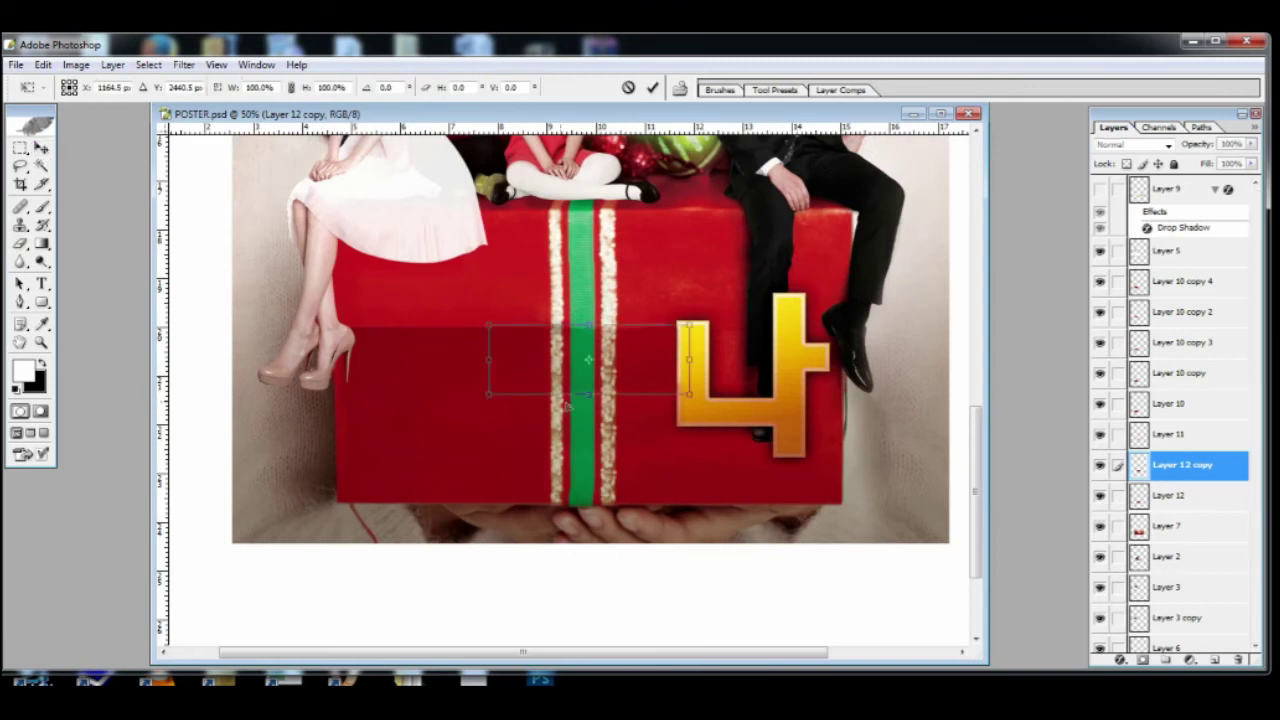
key(Return)
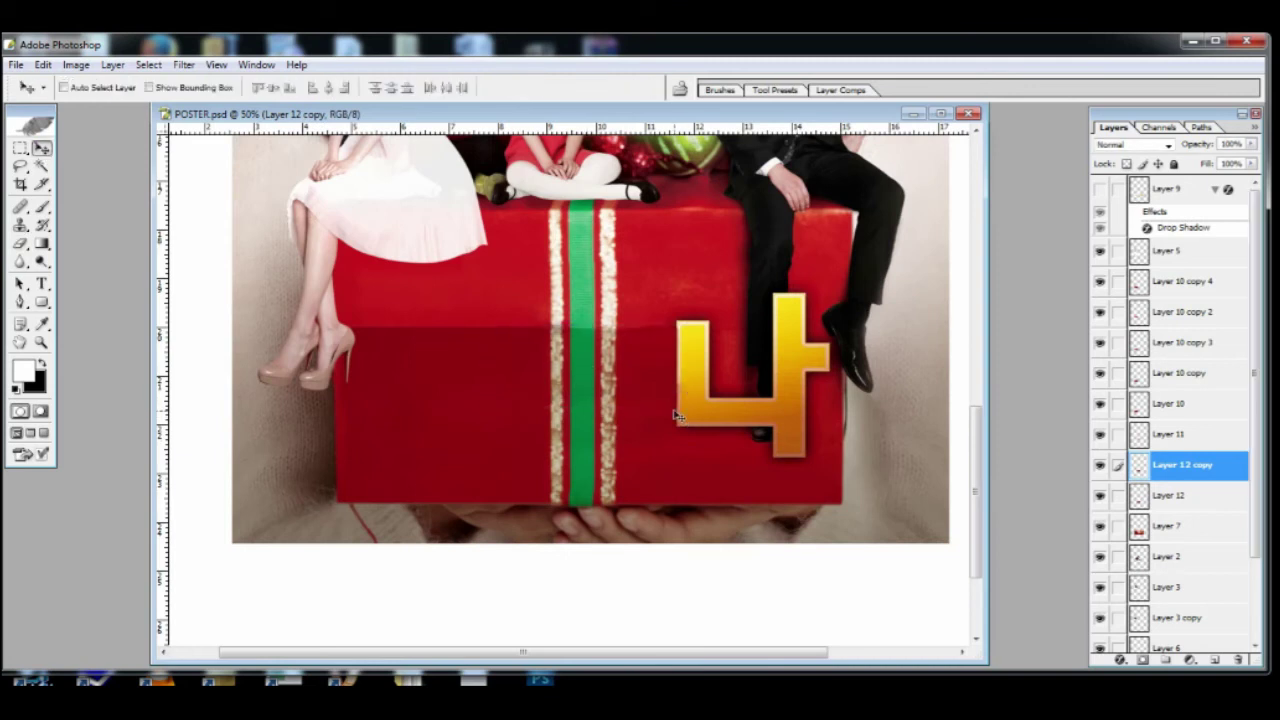
- Nudge the upper ribbon patch on Layer 11 slightly down
ctrl+click(529, 297)
key(ctrl+plus)
key(ctrl+plus)
ctrl+click(551, 236)
key(Down)
key(Down)
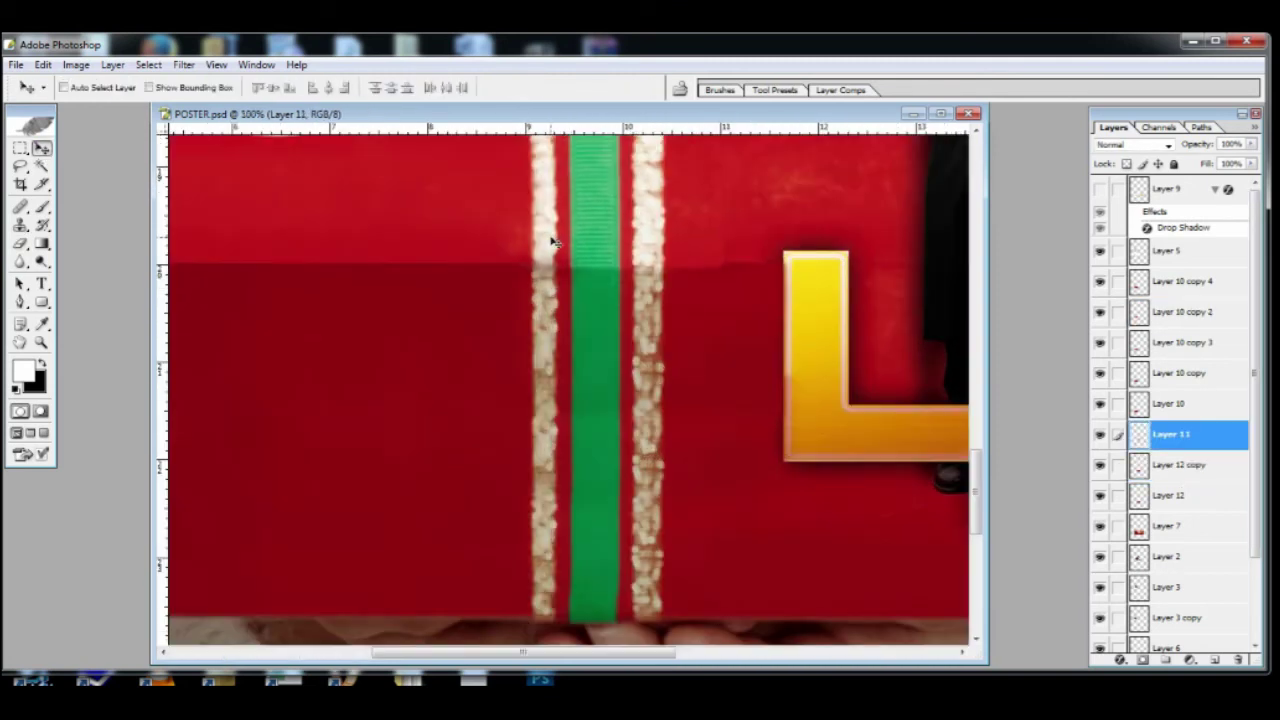
- Trim Layer 11 below the box's lid edge with a rectangular selection feathered 2 pixels, and deselect
click(20, 148)
drag(329, 418, 905, 262)
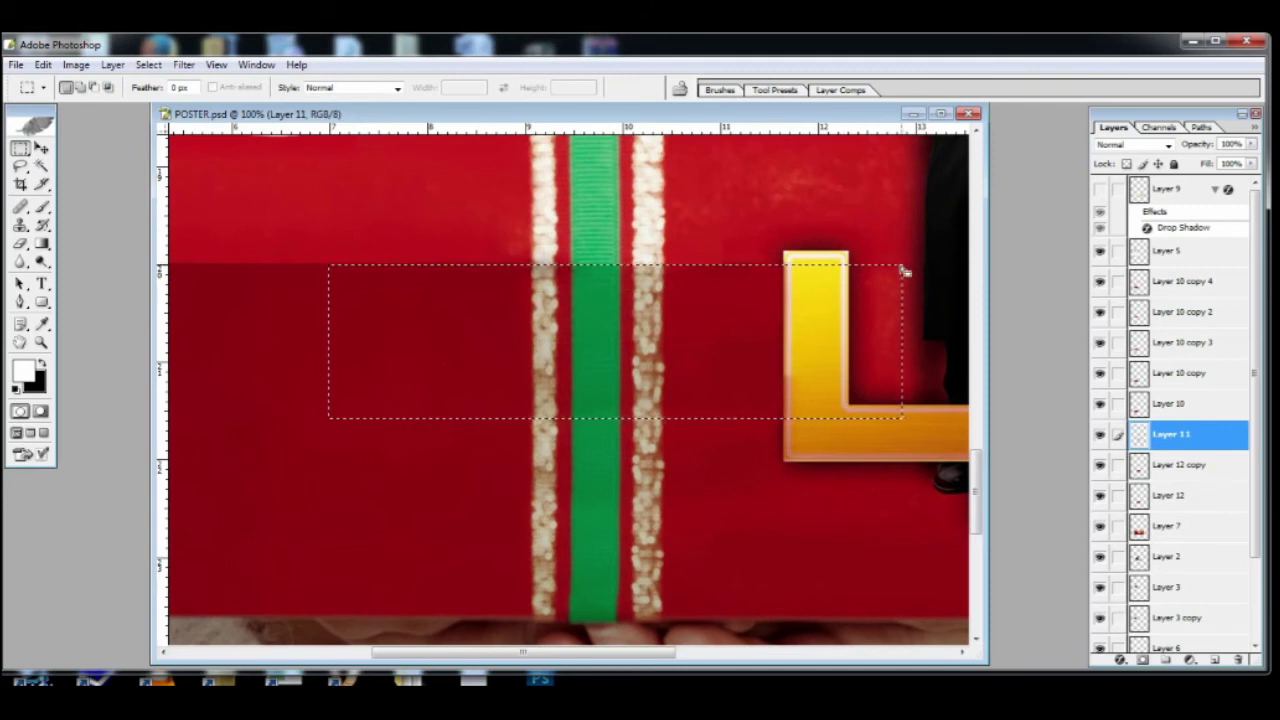
click(148, 64)
click(176, 189)
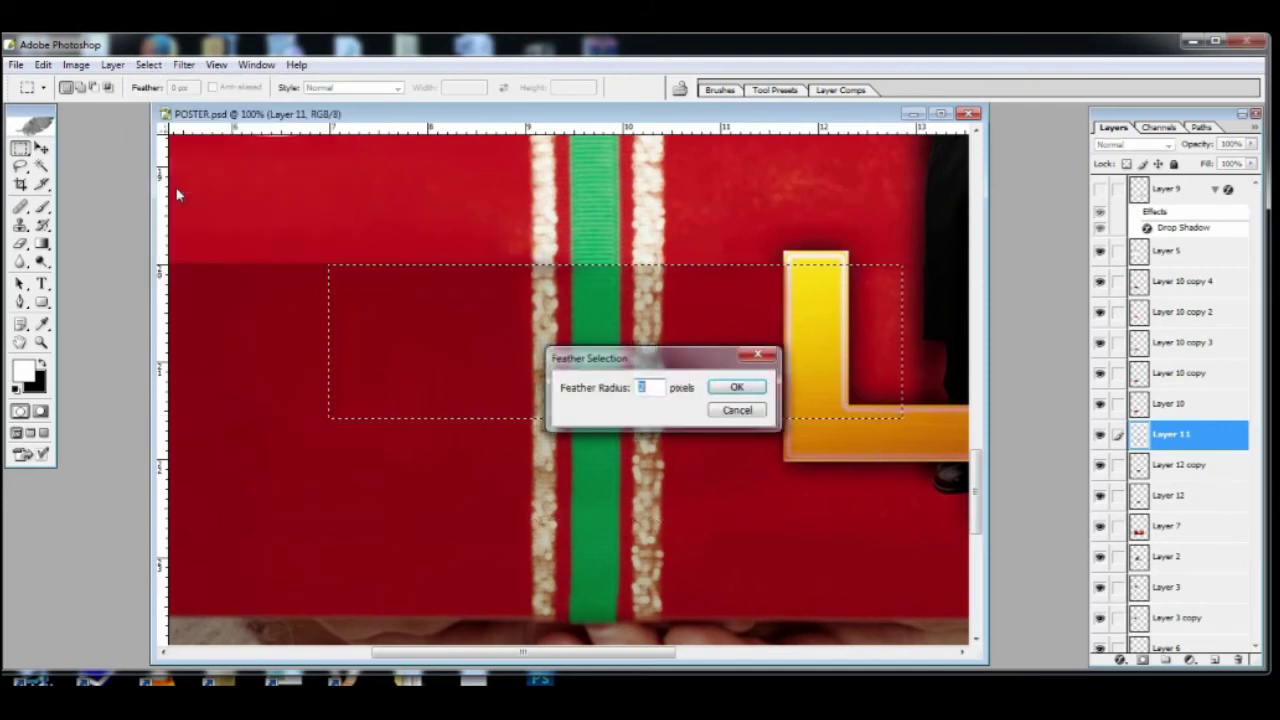
key(Return)
key(v)
key(ctrl+d)
- Stretch Layer 11 slightly downward with Free Transform to close the gap at the lid edge
ctrl+click(554, 310)
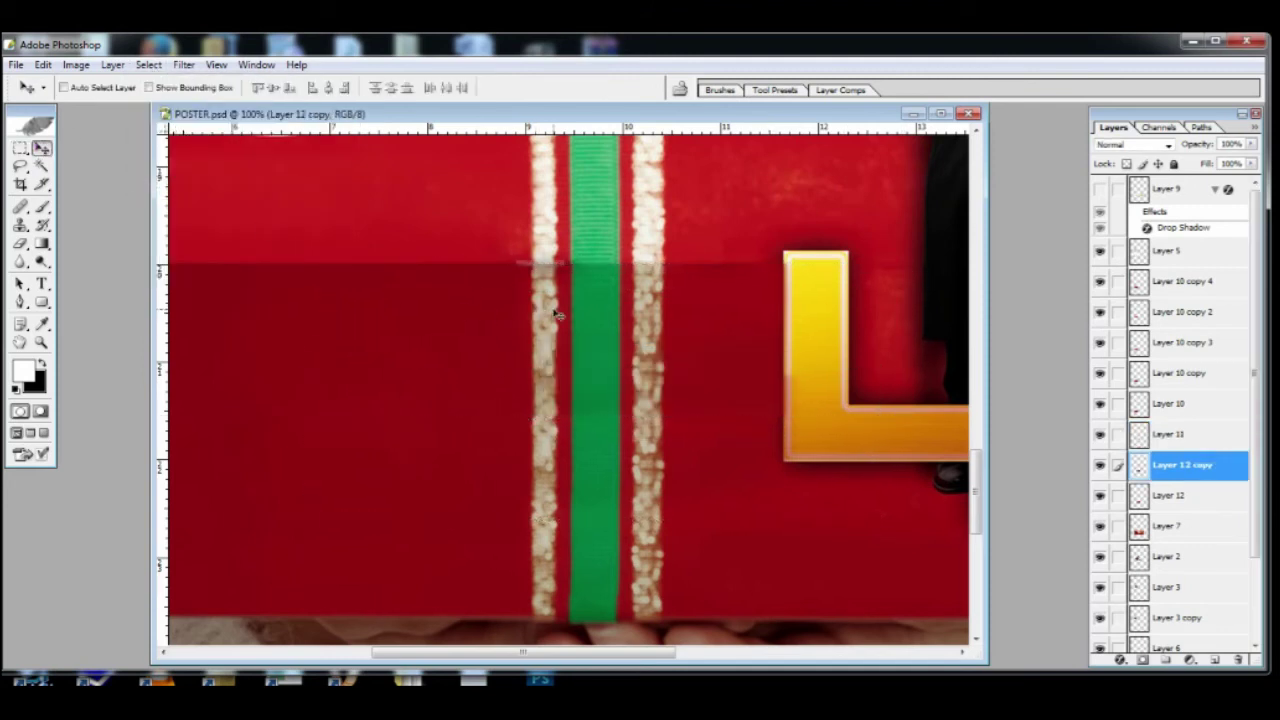
ctrl+click(592, 229)
key(ctrl+t)
drag(604, 265, 603, 273)
key(Return)
- Outline the part of Layer 11 below the lid edge with the Polygonal Lasso, delete it, and deselect
click(21, 167)
click(80, 184)
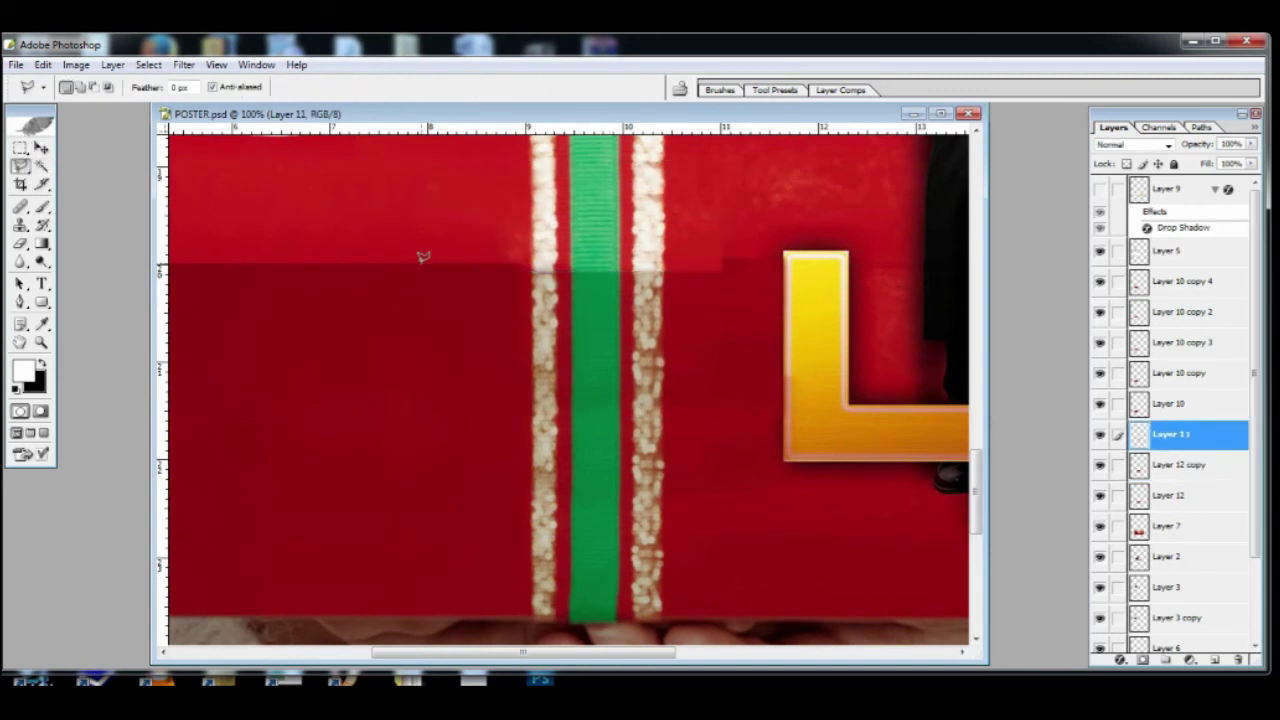
click(419, 262)
click(829, 261)
click(808, 363)
double_click(299, 465)
key(Delete)
drag(527, 353, 497, 441)
key(ctrl+d)
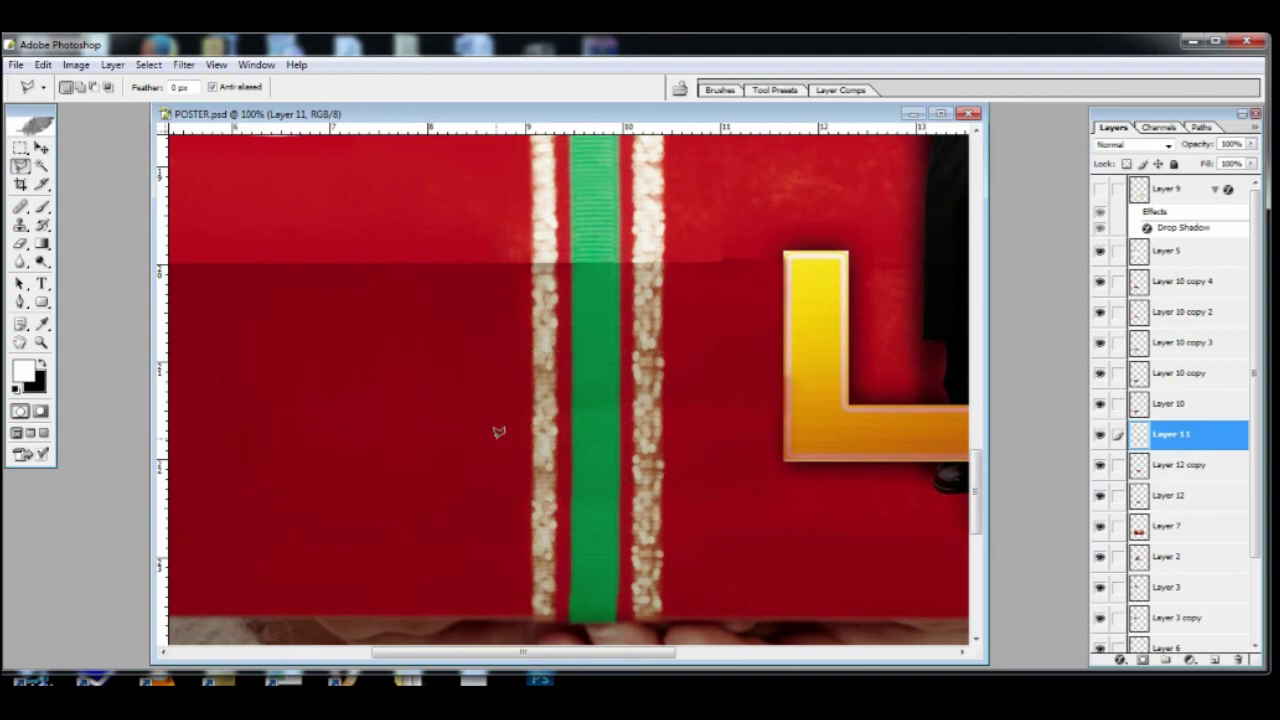
- Clone red over the pale streak beside the ribbon on Layer 10 copy 2
click(20, 243)
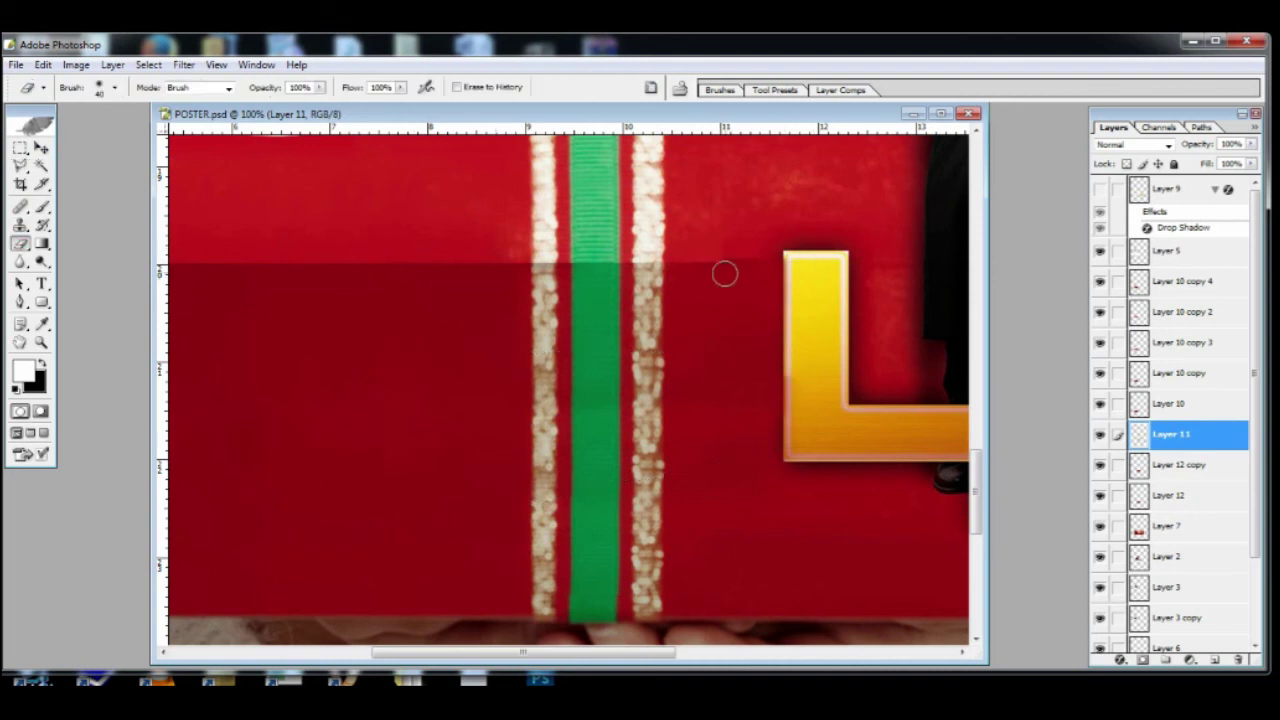
ctrl+alt+right_click(487, 245)
key(s)
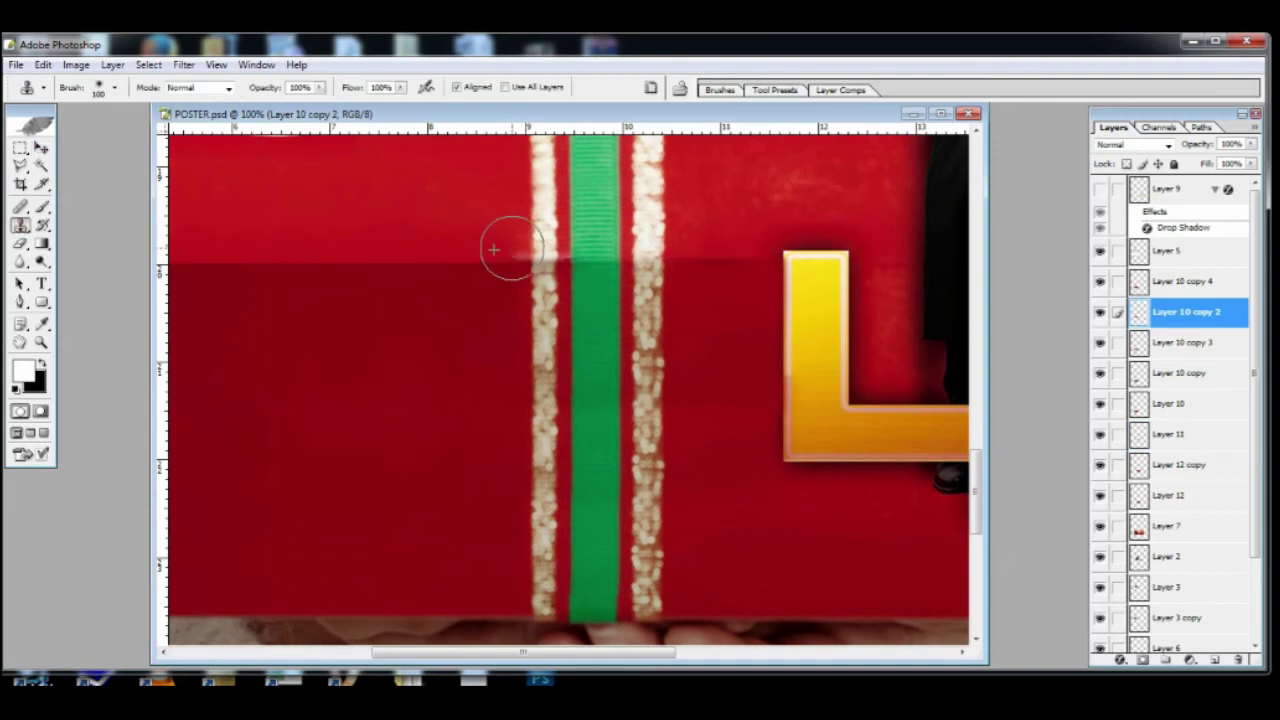
drag(512, 249, 470, 267)
- Hide Layer 11, clone red over the exposed white sliver on Layer 10 copy 2, and show Layer 11 again
key(v)
ctrl+click(586, 261)
click(1100, 436)
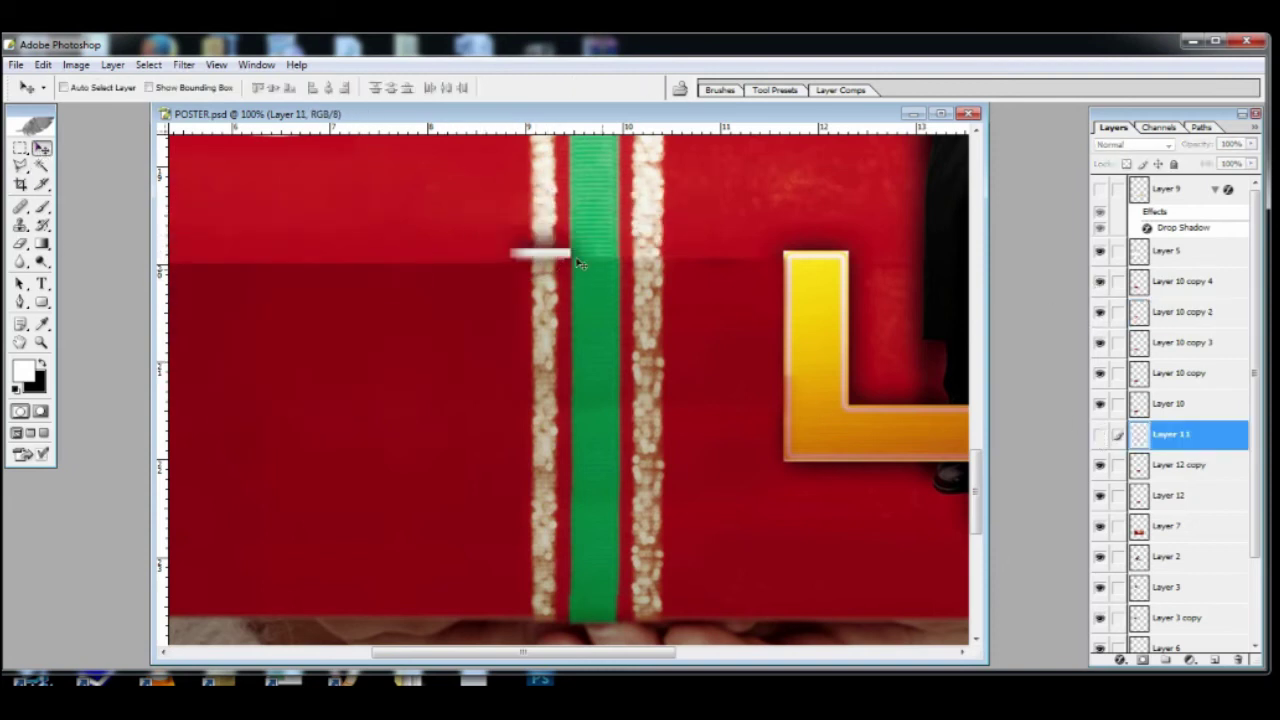
ctrl+click(535, 256)
key(s)
drag(469, 255, 525, 252)
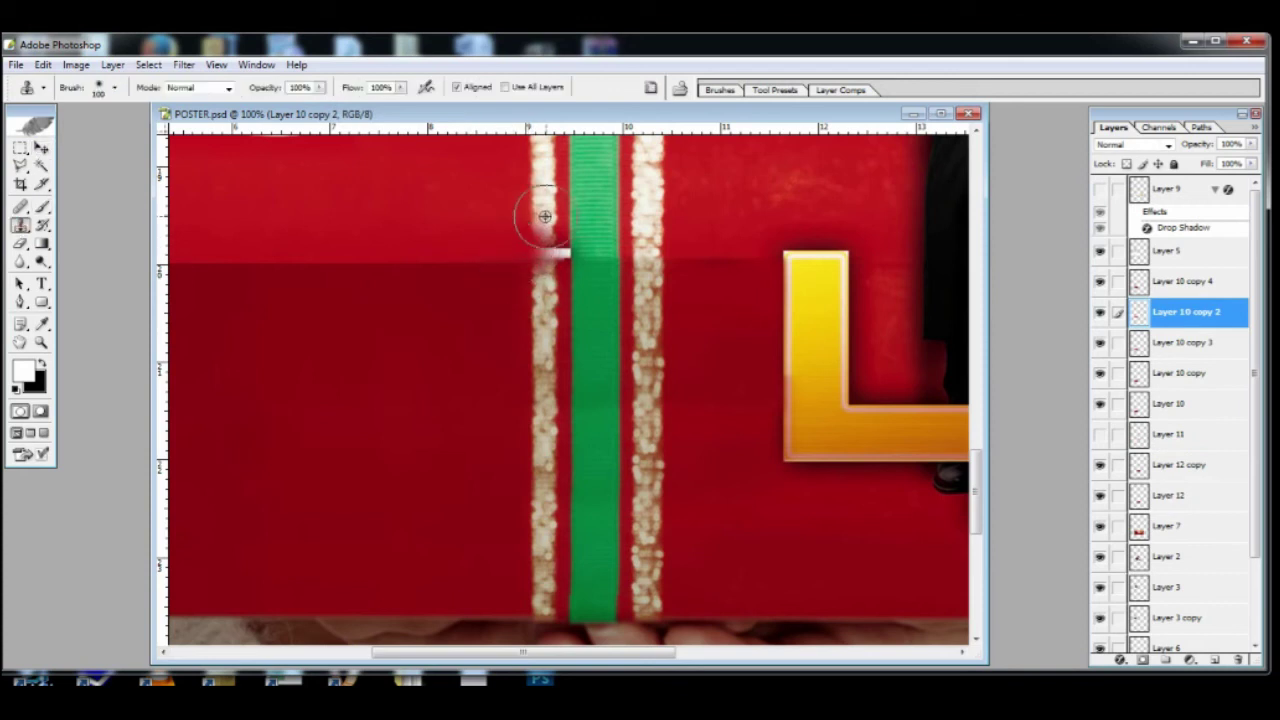
alt+click(505, 259)
click(551, 257)
click(1100, 437)
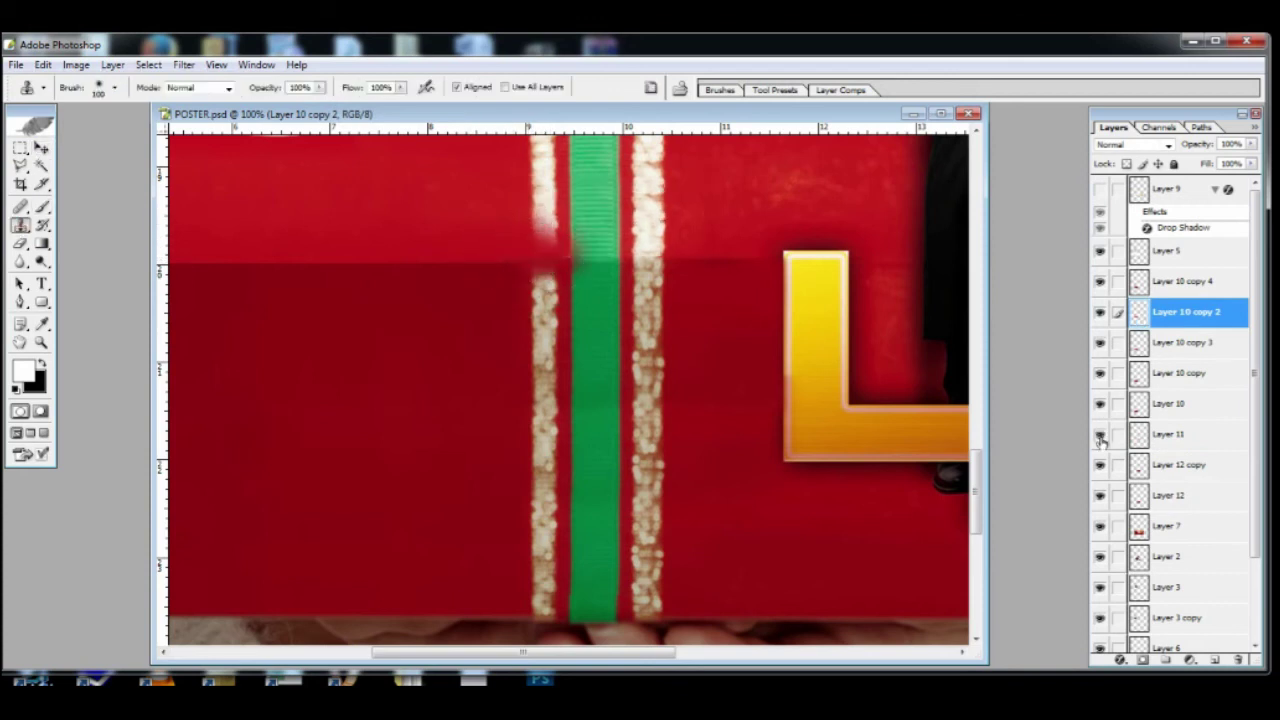
- Extend the lower edge of the upper ribbon patch on Layer 11 slightly further down with Free Transform
key(v)
key(ctrl+t)
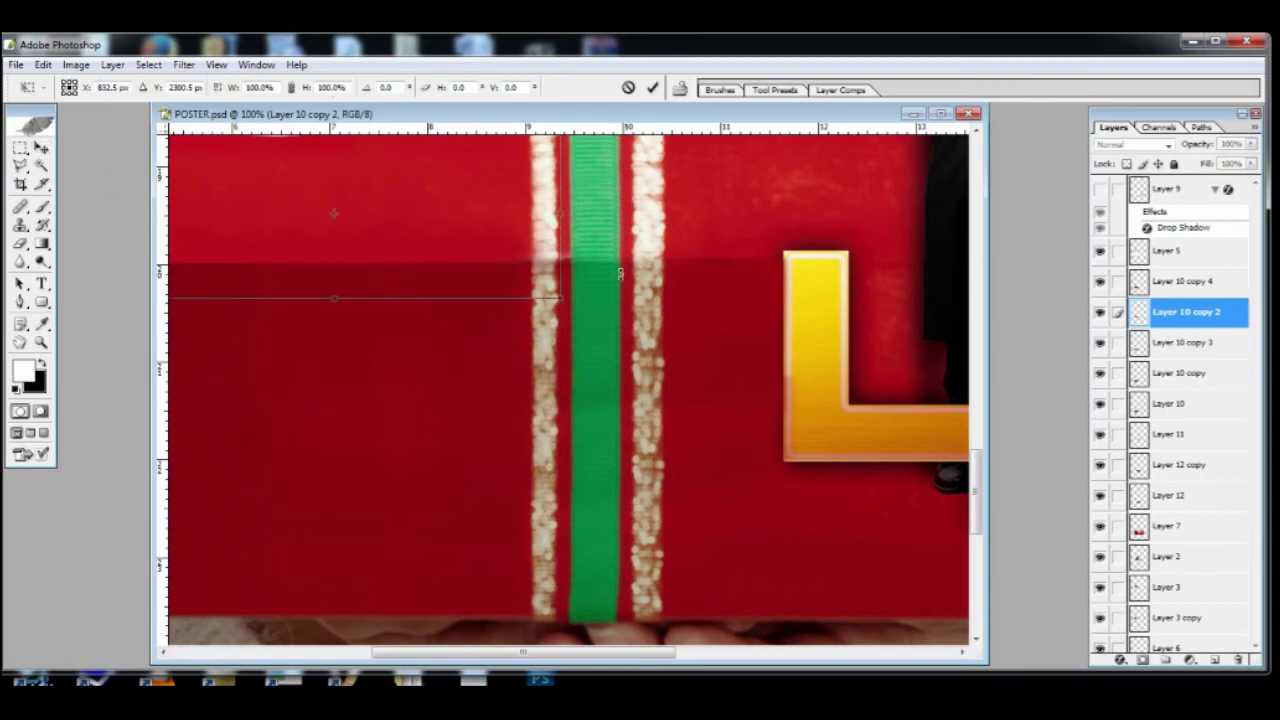
key(Return)
ctrl+click(607, 240)
key(ctrl+t)
drag(600, 266, 600, 271)
key(Return)
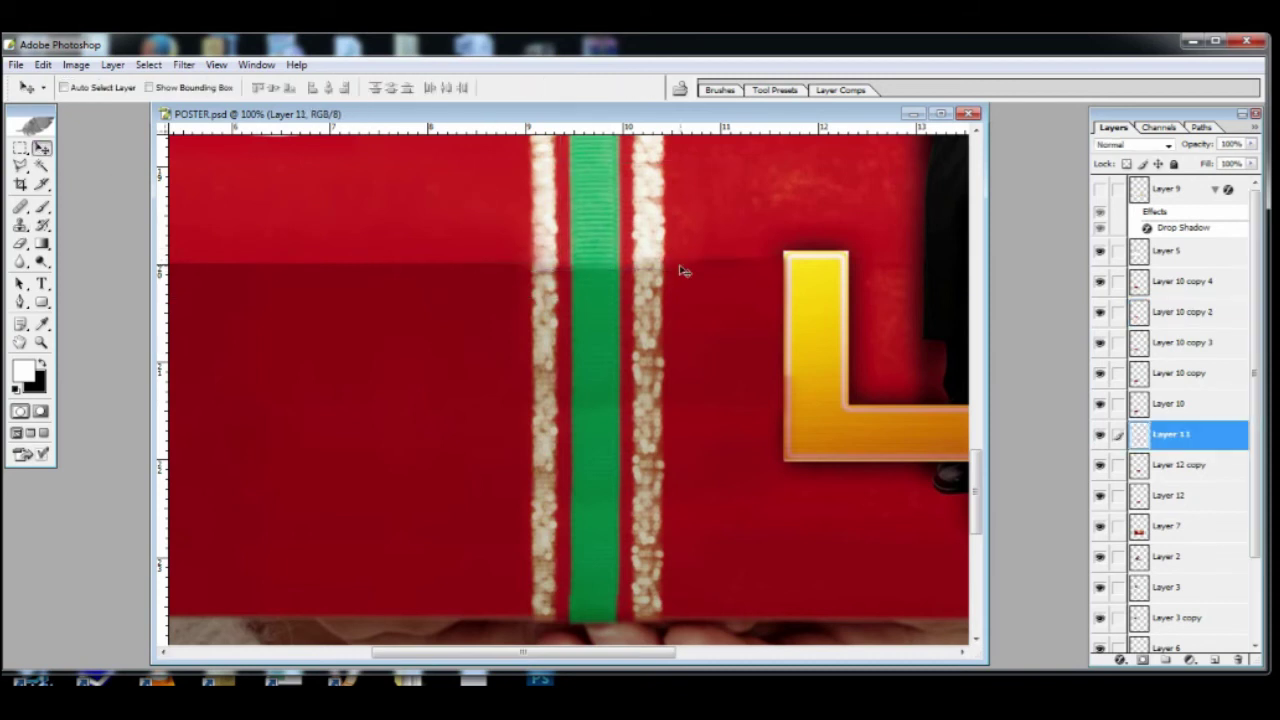
- Copy a feathered tall strip between the ribbon and the gold 나 letter from Layer 7 to a new layer
key(ctrl+minus)
key(ctrl+minus)
key(ctrl+minus)
key(ctrl+plus)
key(ctrl+plus)
key(ctrl+plus)
drag(734, 393, 552, 371)
ctrl+click(400, 172)
key(m)
drag(400, 170, 486, 516)
click(152, 66)
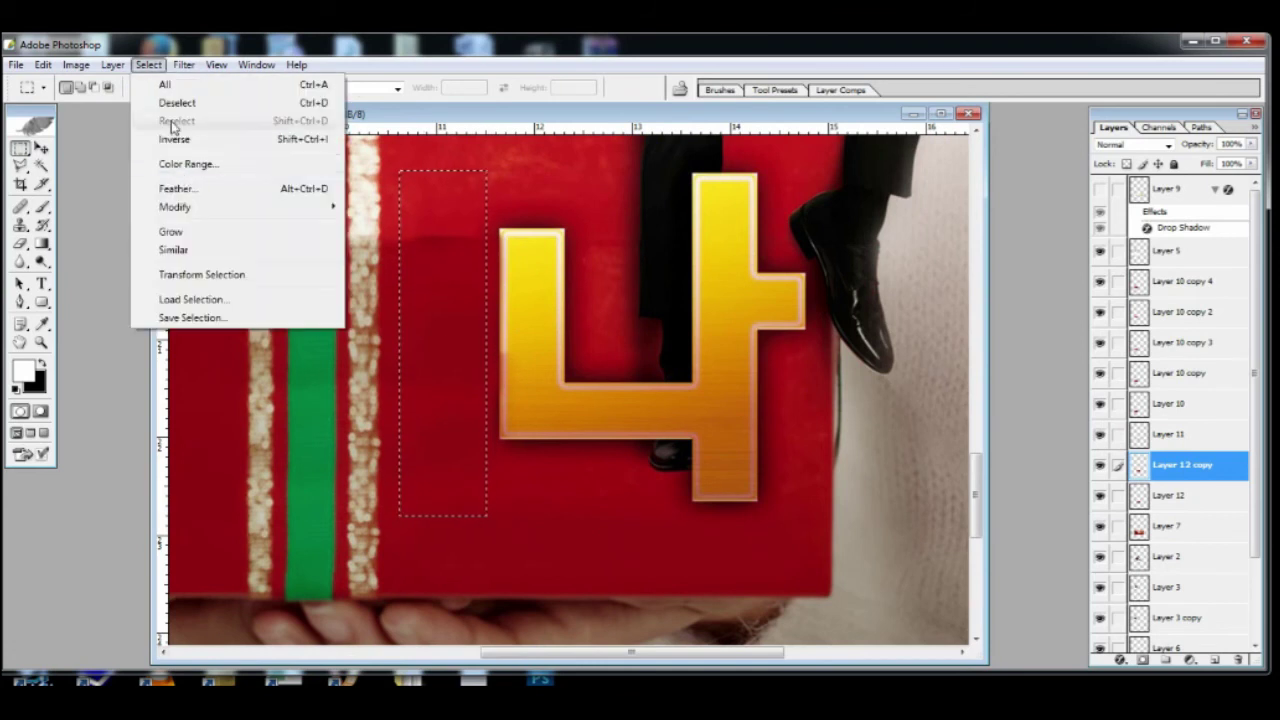
click(176, 189)
key(Return)
click(1194, 532)
key(ctrl+j)
key(ctrl+t)
mouse_move(453, 297)
mouse_down()
mouse_move(553, 297)
mouse_move(453, 297)
mouse_up()
key(Escape)
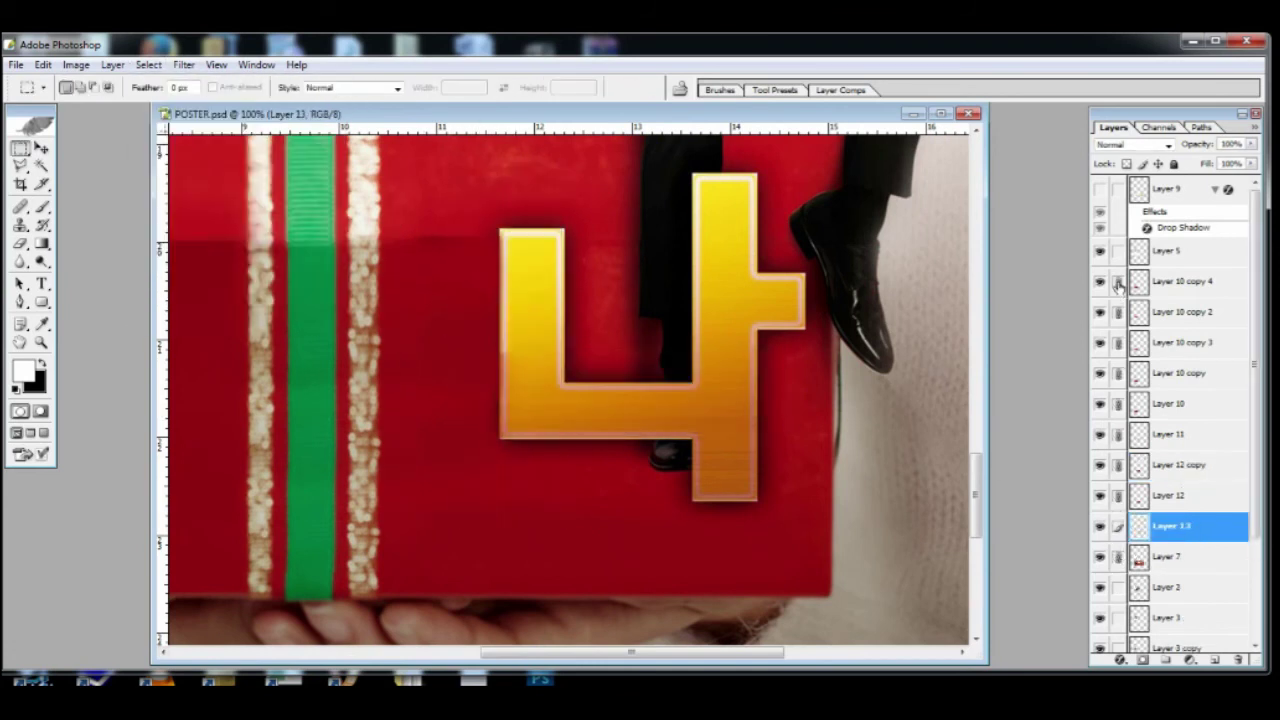
- Merge the linked patch layers with Layer 7 into a single layer
click(1254, 126)
click(1176, 372)
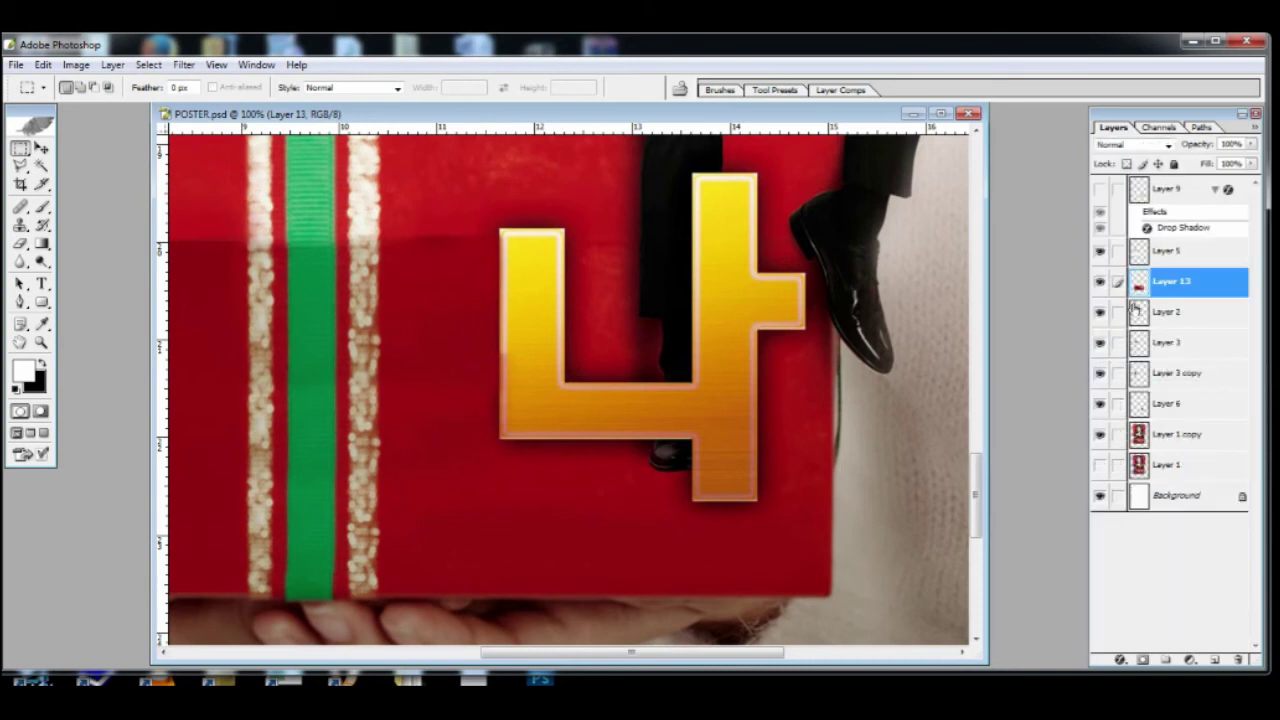
key(ctrl+minus)
key(ctrl+minus)
key(ctrl+minus)
- Toggle the visibility of merged Layer 13 and Layer 5 to compare the patched box with the original lettering
click(1100, 283)
click(1101, 285)
click(1101, 285)
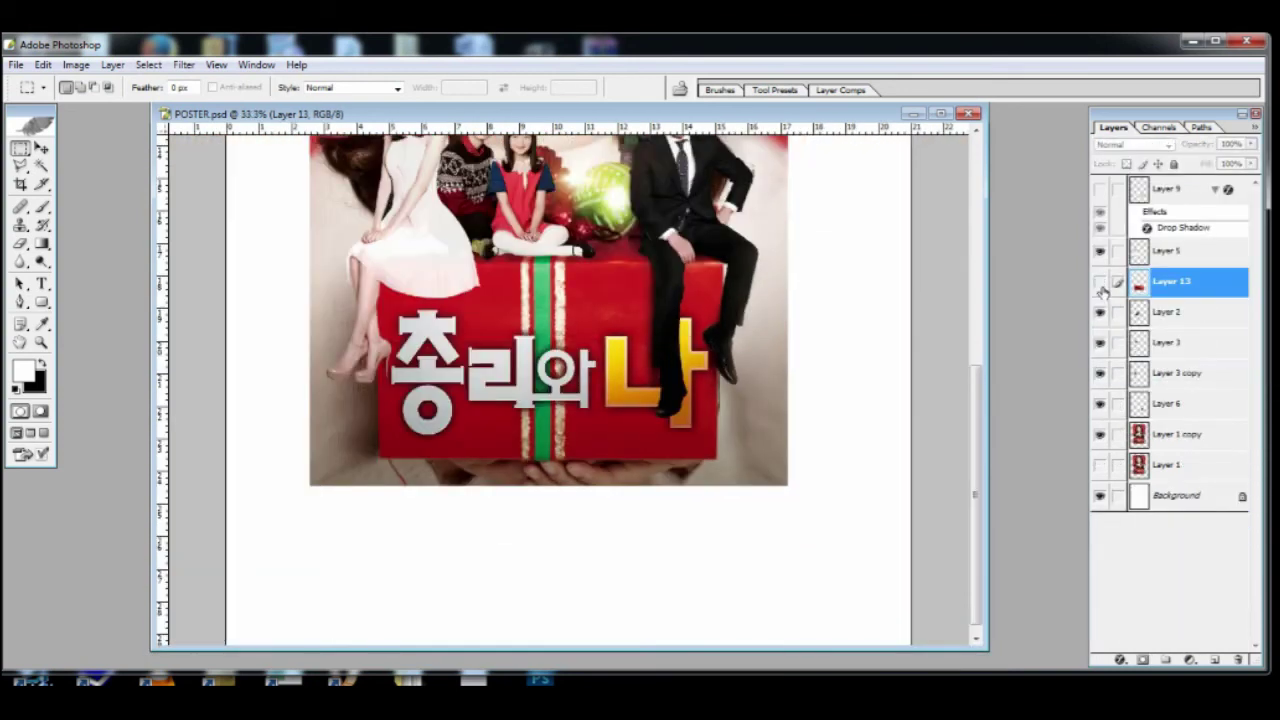
click(1100, 254)
click(1100, 254)
click(1100, 283)
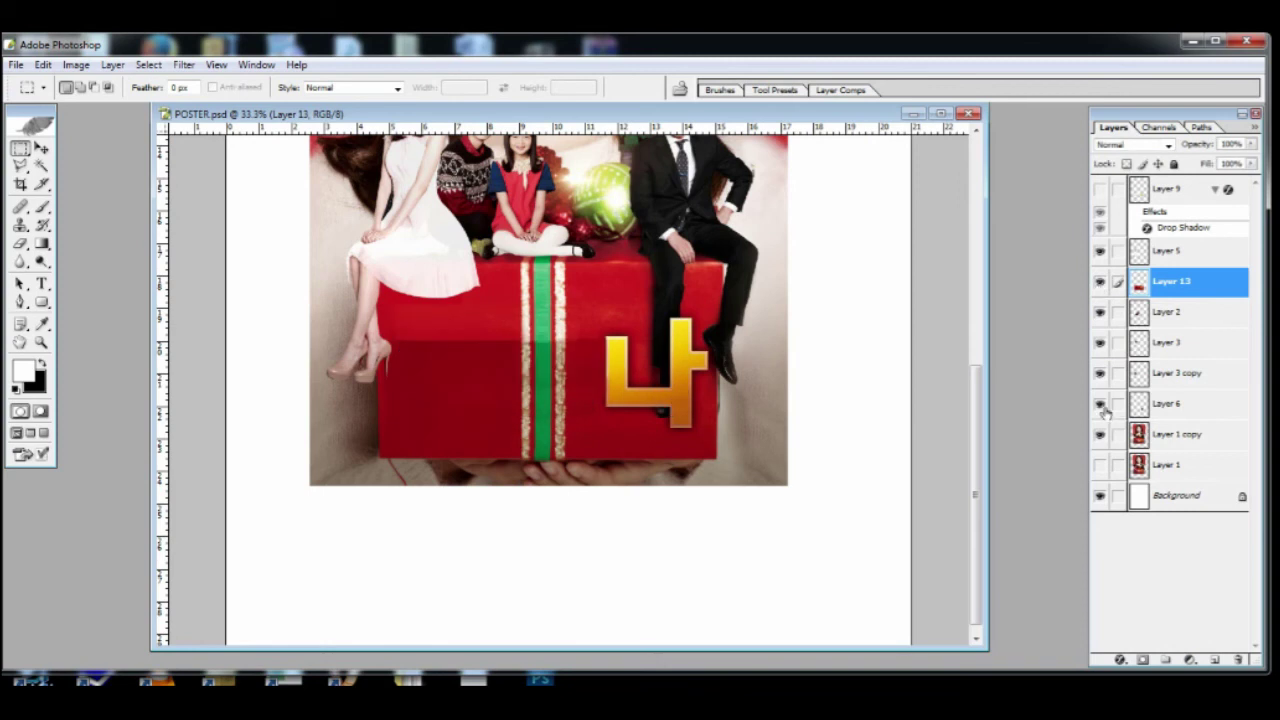
- Move the merged patch layer beneath Layer 6, and undo the reordering and merge to restore the separate patch layers
drag(1140, 283, 1113, 402)
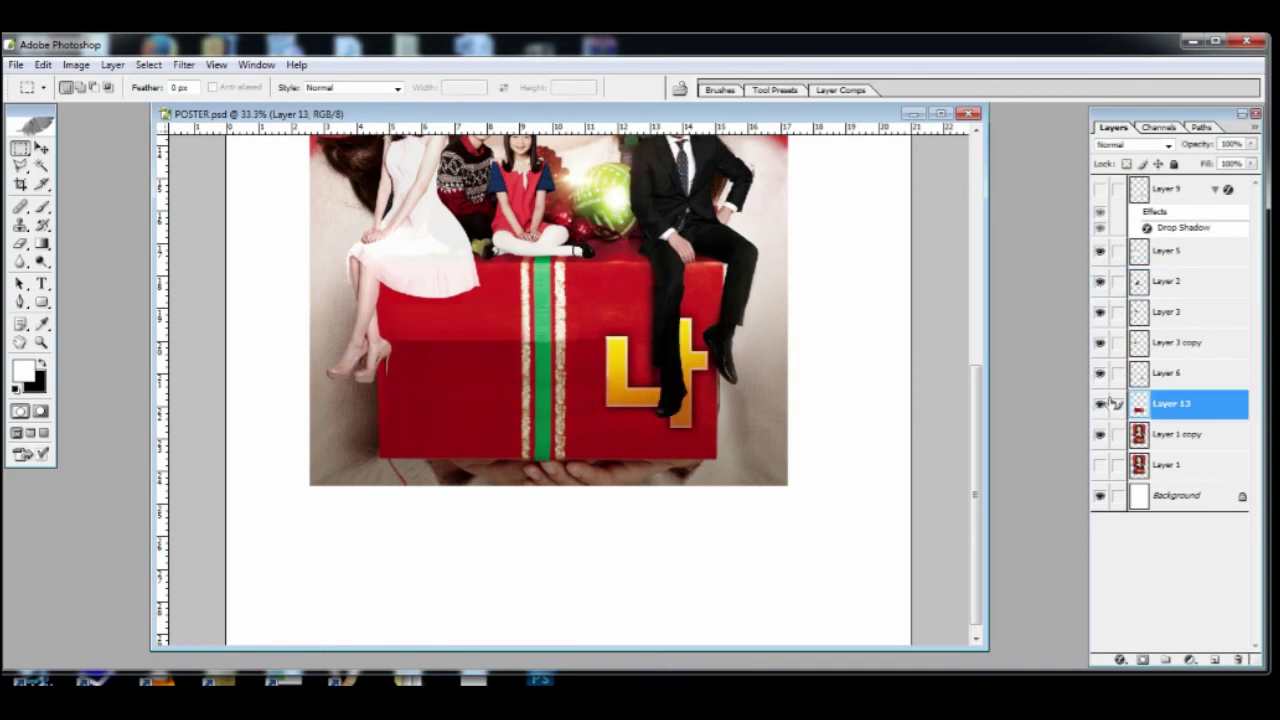
scroll(586, 371, up, 4)
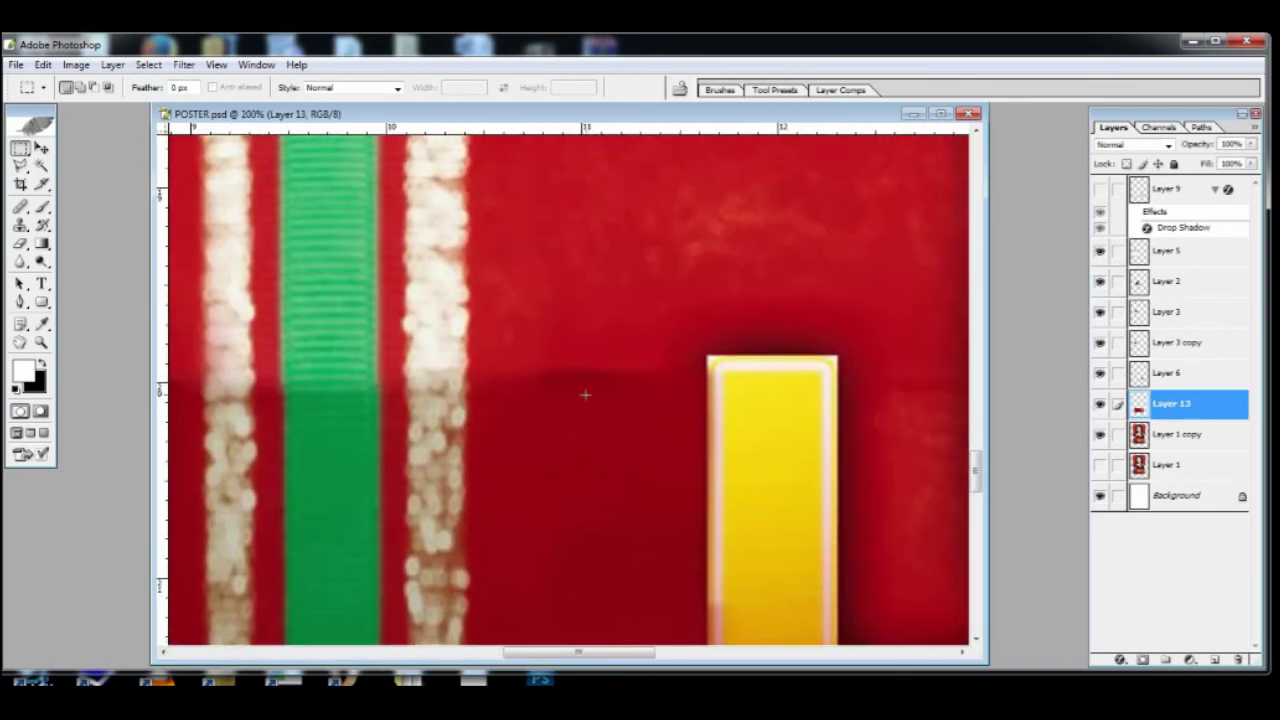
key(v)
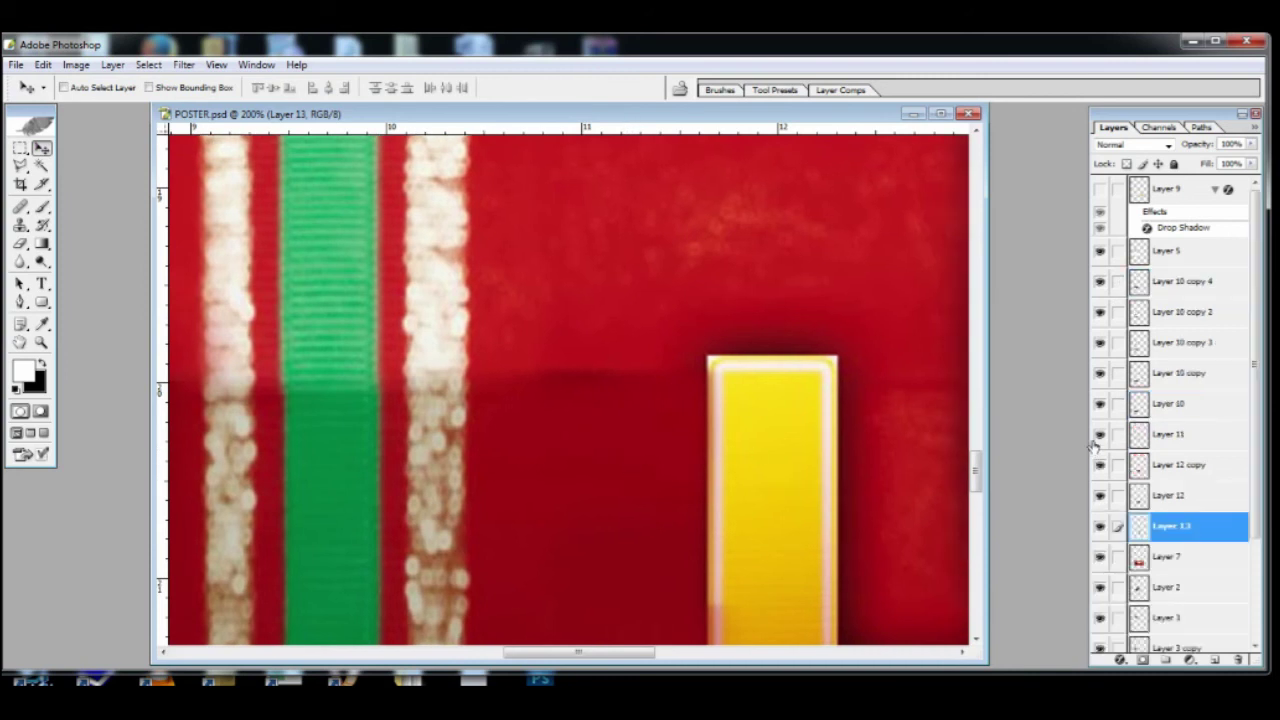
- Toggle Layer 13 and Layer 12 copy to check what they cover, and make Layer 7 active
click(1100, 529)
ctrl+click(604, 497)
click(1101, 467)
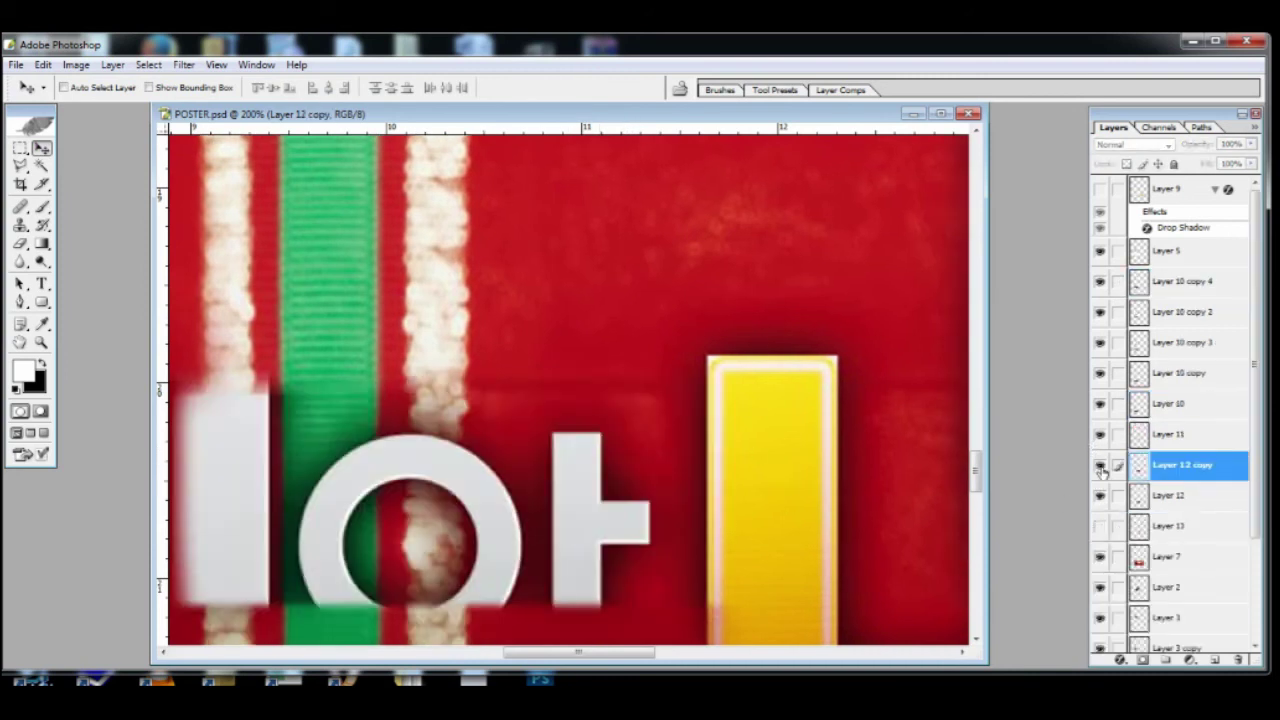
click(1101, 467)
click(1175, 560)
click(1100, 525)
key(ctrl+minus)
key(ctrl+minus)
key(ctrl+minus)
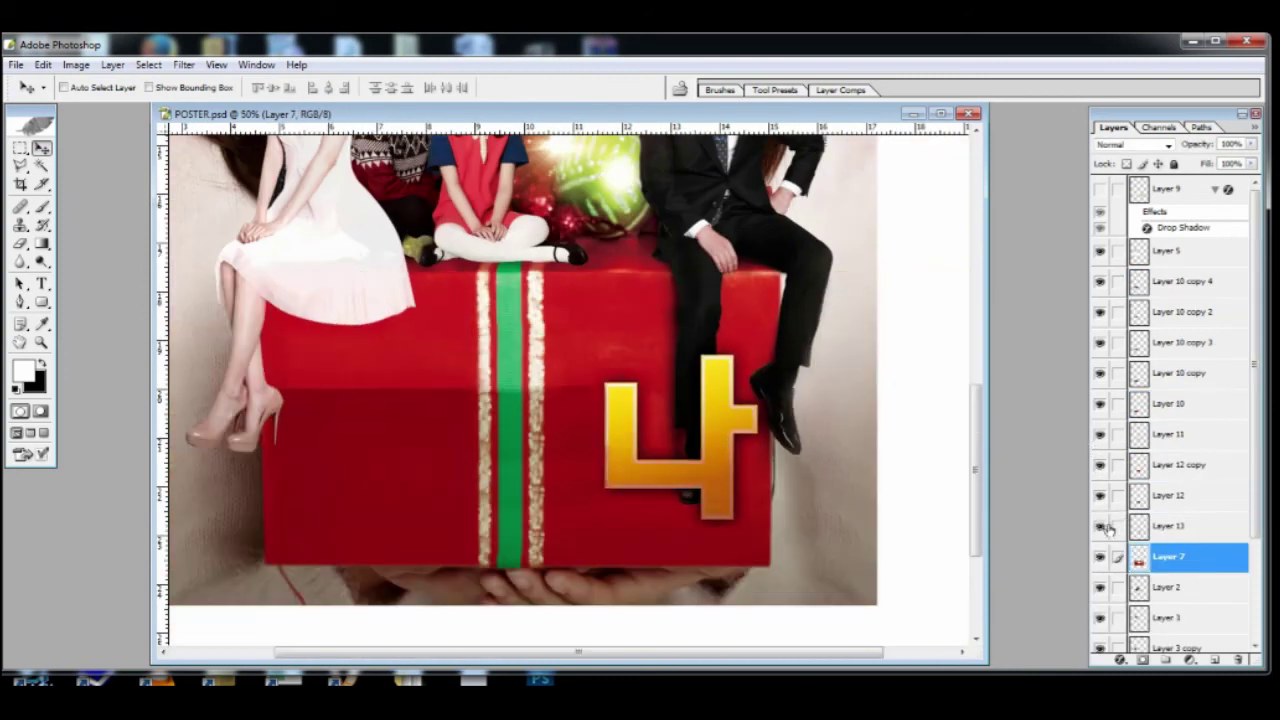
- Delete Layer 13 and merge the linked patch layers with Layer 7 into one layer
click(1180, 530)
click(1239, 660)
key(Return)
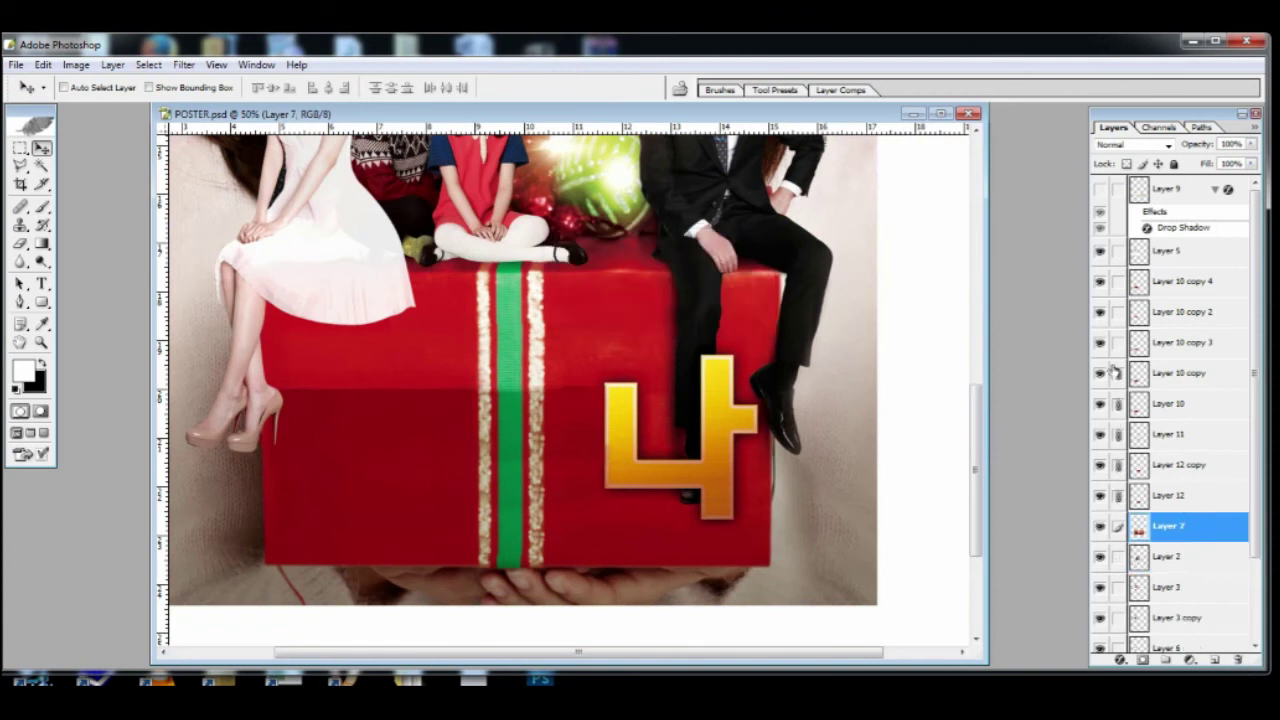
click(1254, 127)
click(1150, 380)
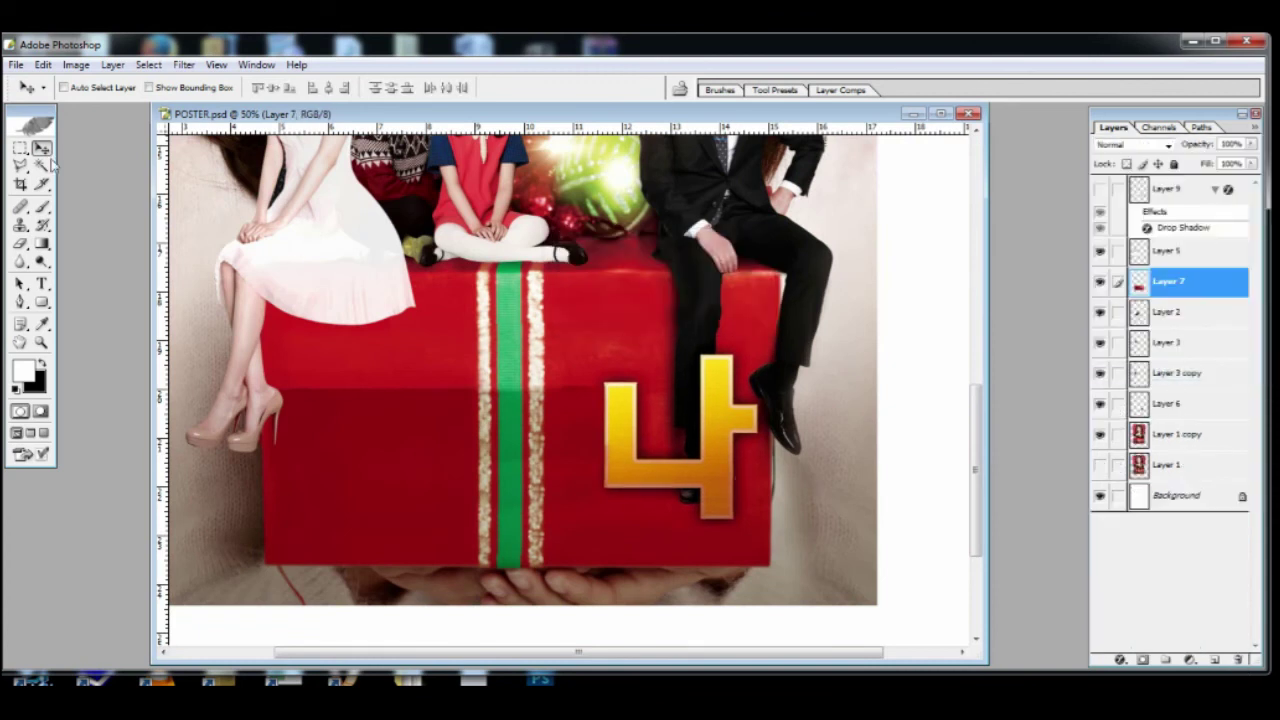
- Marquee-select a tall red strip between the ribbon and the 나 letter, feather the selection, and copy it to a new layer
key(m)
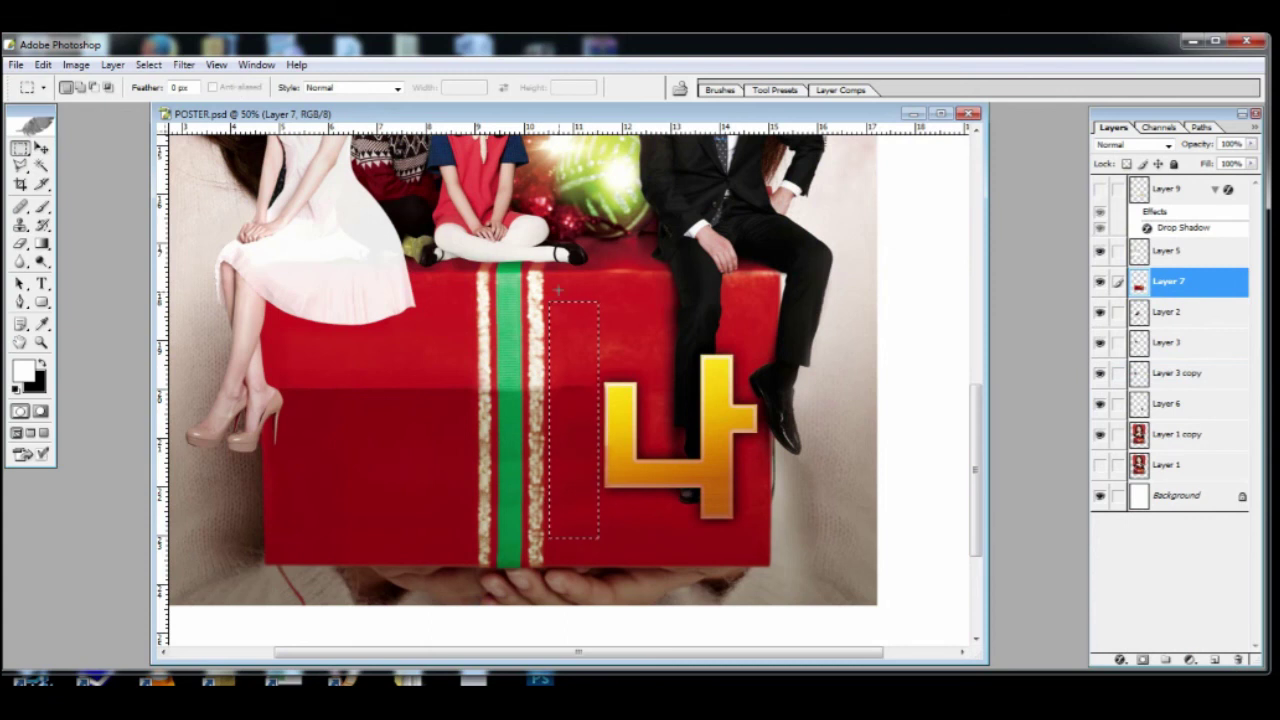
click(148, 64)
click(180, 193)
key(Return)
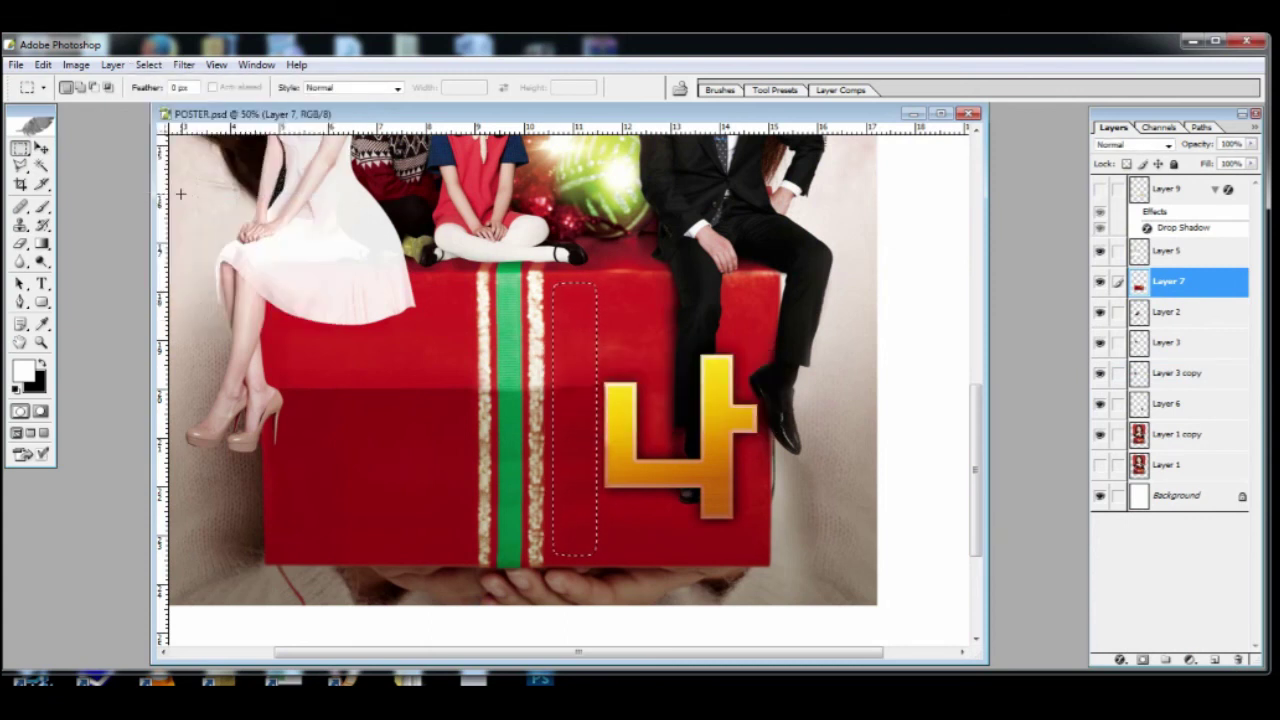
key(ctrl+j)
- Move the copied red strip over the near side of the original 나 letter and widen it to cover that part
key(v)
drag(543, 350, 569, 361)
key(ctrl+t)
drag(641, 442, 693, 443)
drag(655, 449, 543, 419)
key(Return)
key(ctrl+plus)
key(e)
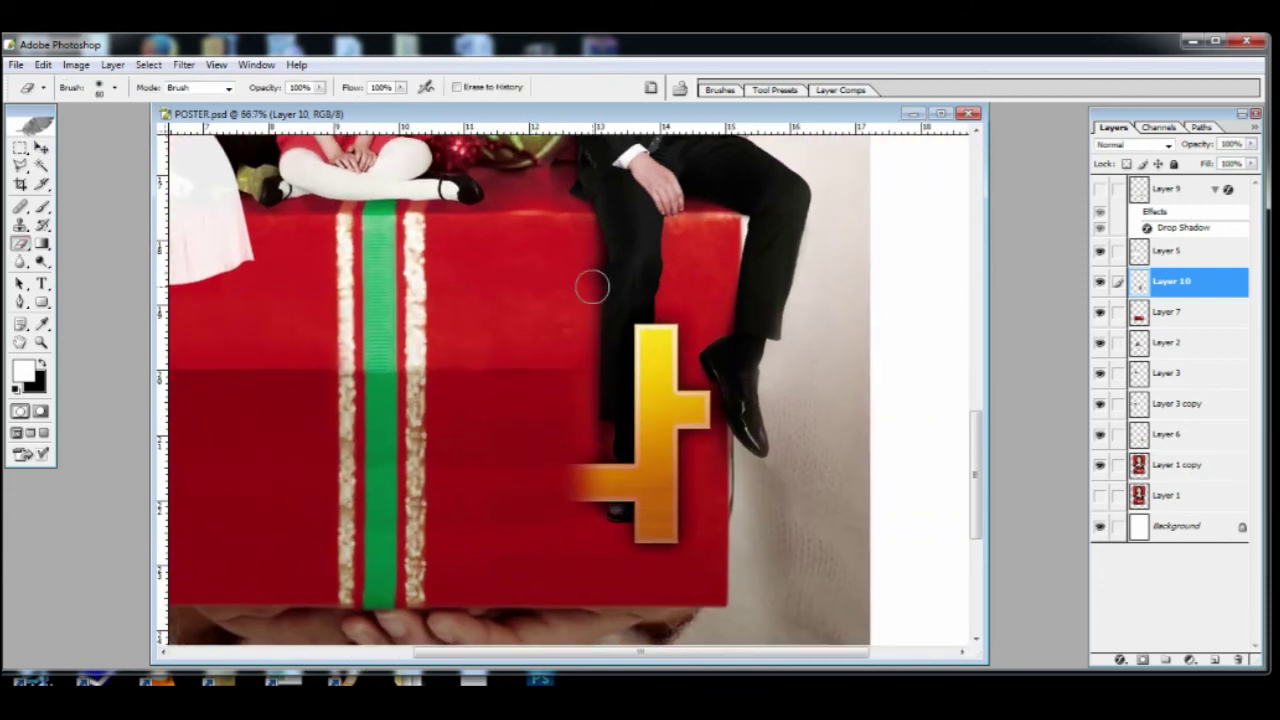
click(40, 146)
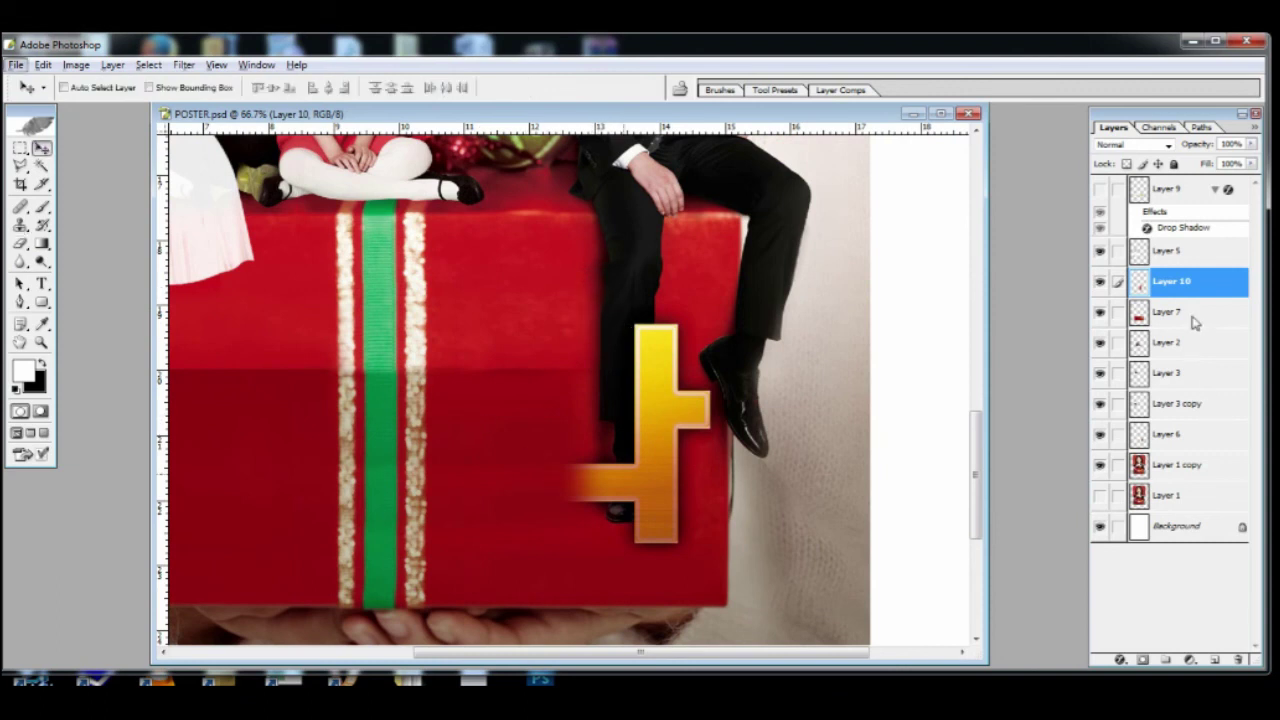
- Duplicate the Layer 10 patch and place the copy over the tall vertical stroke of the 나 letter
drag(1212, 285, 1214, 660)
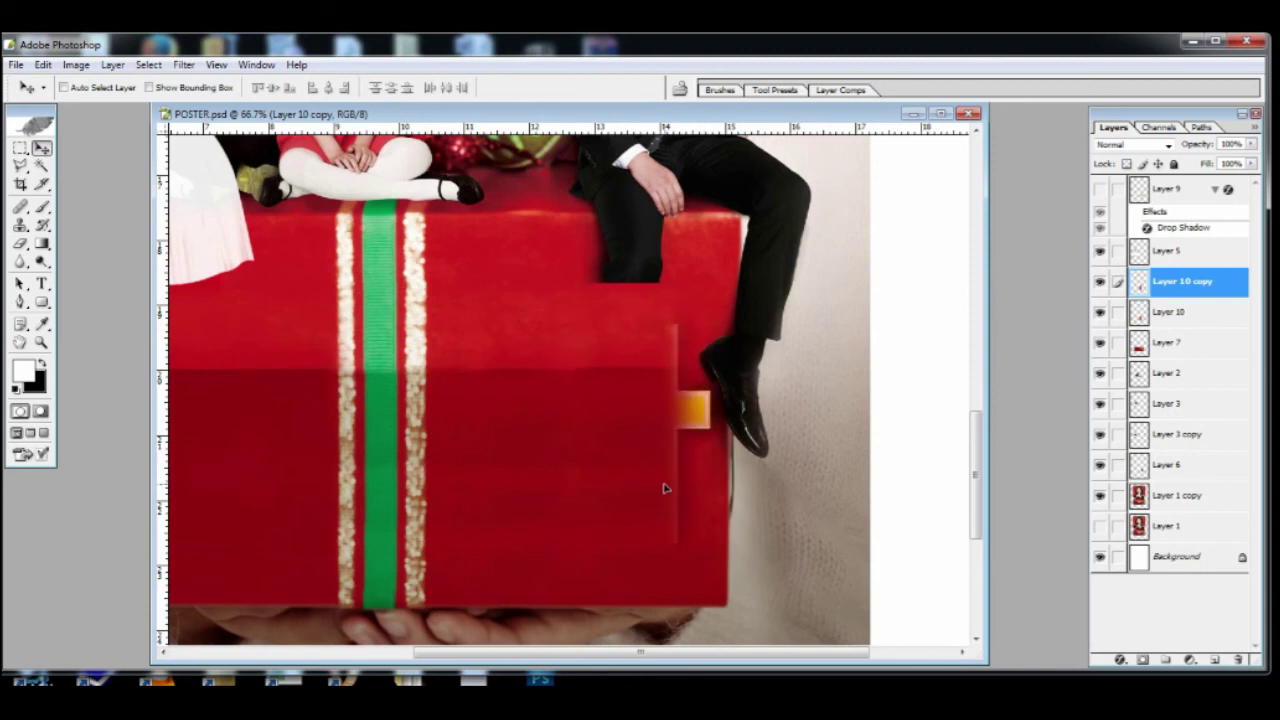
key(ctrl+t)
key(Return)
- Place another patch copy over the last piece of 나, widen it to about 109%, and erase its spill over the shoe and box edge
drag(606, 461, 669, 461)
key(ctrl+t)
mouse_move(767, 441)
mouse_down()
mouse_move(692, 441)
mouse_move(714, 429)
mouse_move(744, 443)
mouse_up()
key(Return)
key(ctrl+t)
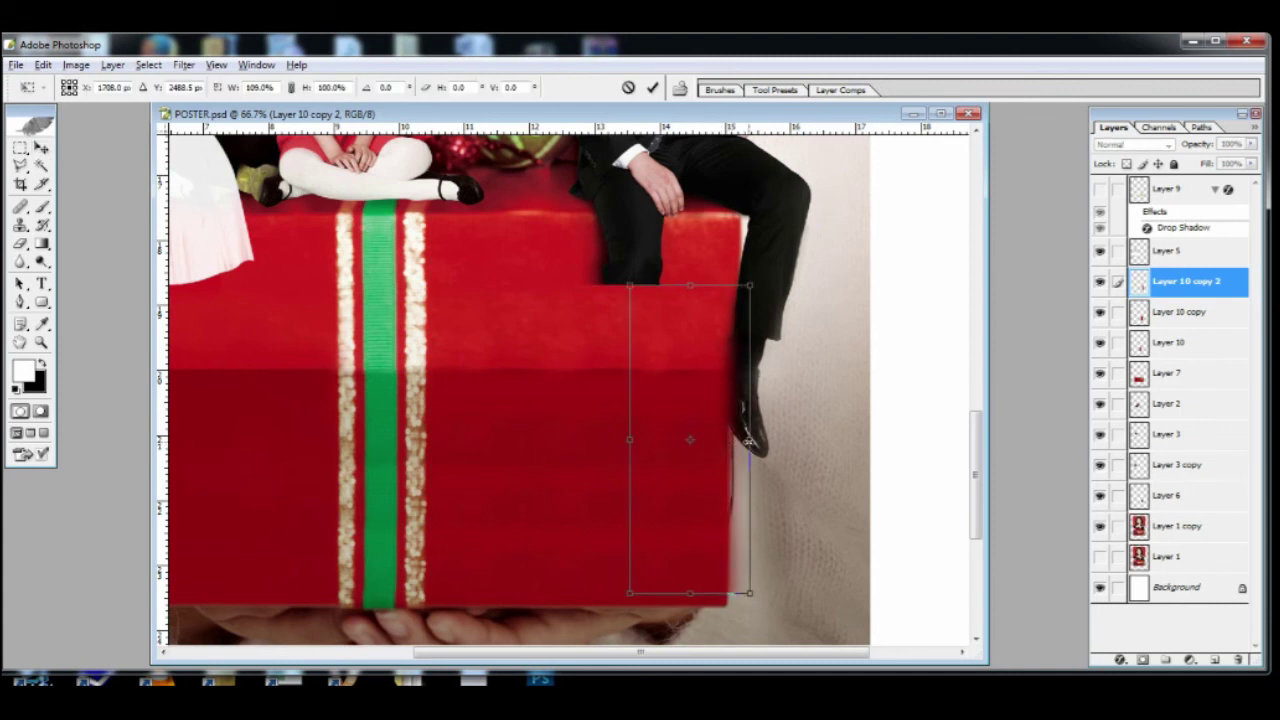
key(Return)
key(e)
mouse_move(718, 365)
mouse_down()
mouse_move(740, 515)
mouse_move(733, 575)
mouse_up()
- Link Layer 10 copy, Layer 10 and Layer 7 to Layer 10 copy 2 and merge them into one layer
key(v)
drag(1119, 314, 1119, 373)
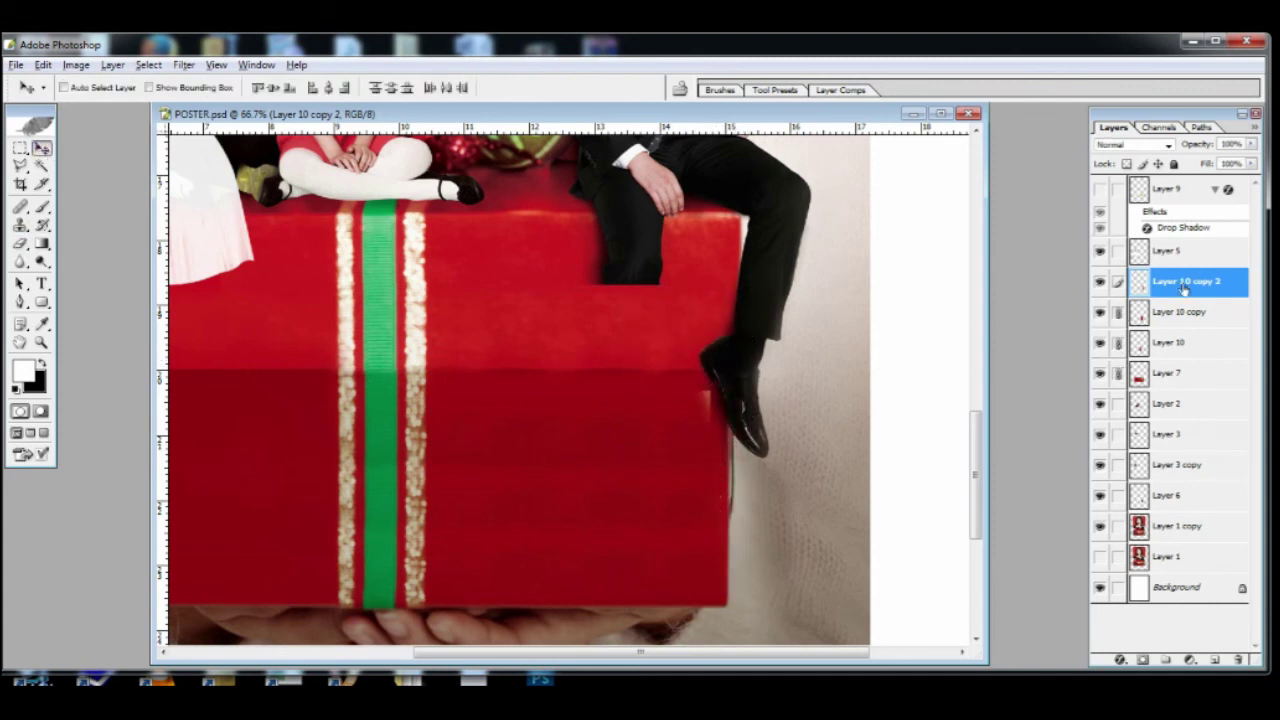
click(1254, 128)
click(1174, 372)
- Clone nearby red with a 40 px Clone Stamp over the leftover letter edge beside the man's shoe
key(ctrl+plus)
key(ctrl+plus)
drag(792, 446, 486, 436)
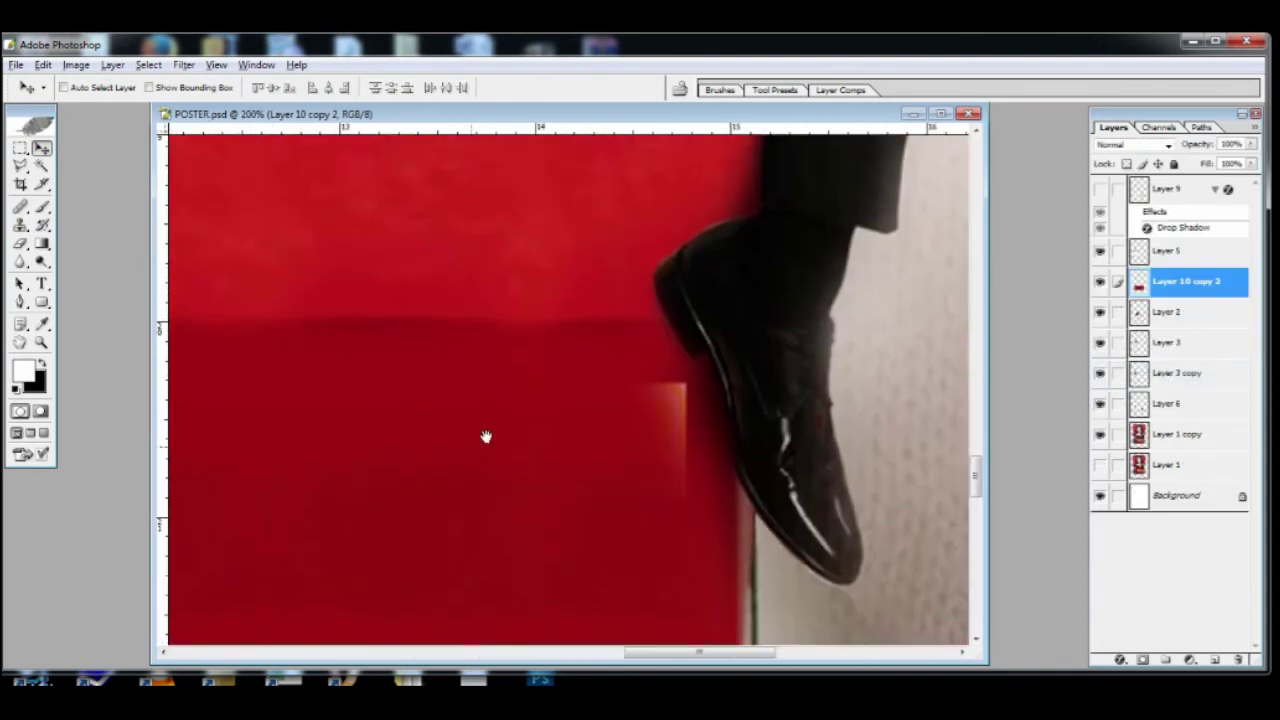
click(20, 226)
key(bracketleft)
key(bracketleft)
key(bracketleft)
key(bracketleft)
key(bracketleft)
key(bracketleft)
alt+click(602, 400)
mouse_move(662, 398)
mouse_down()
mouse_move(674, 407)
mouse_move(672, 494)
mouse_up()
key(ctrl+minus)
key(ctrl+minus)
key(ctrl+minus)
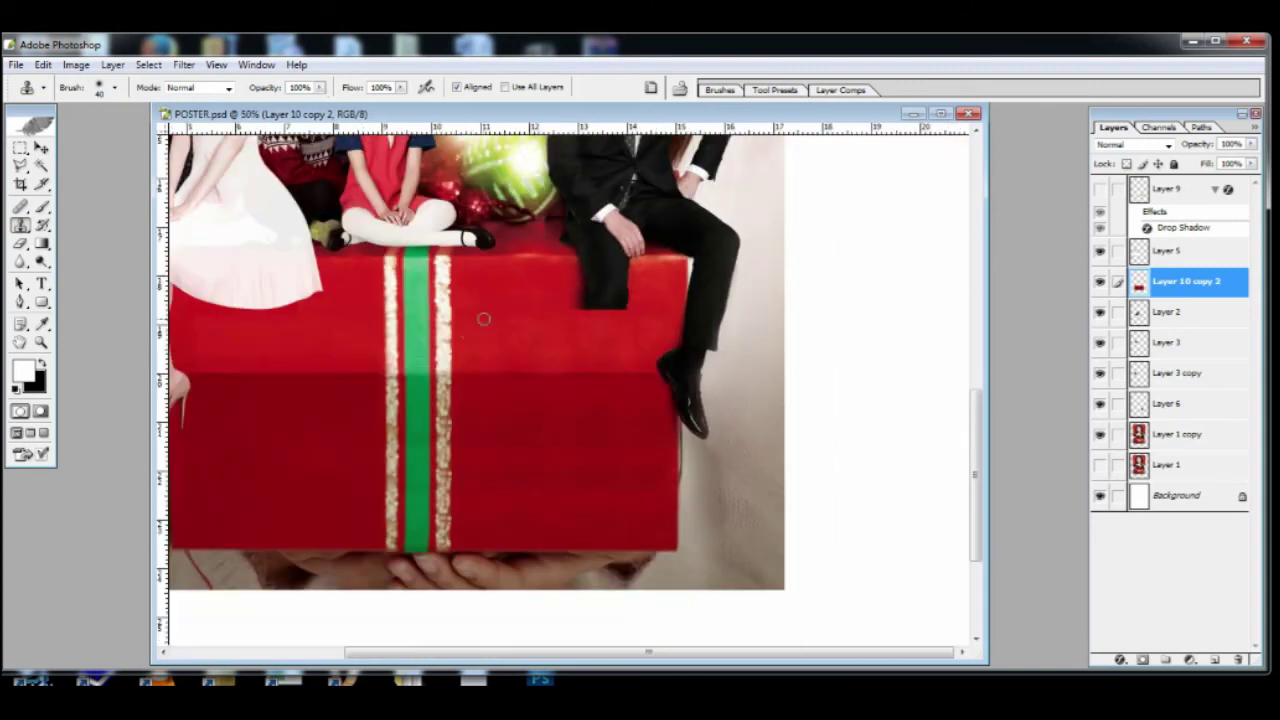
- Enlarge the Clone Stamp brush to 200 px for retouching the box's darker front face
key(bracketright)
key(bracketright)
key(bracketright)
key(bracketright)
key(bracketright)
key(bracketright)
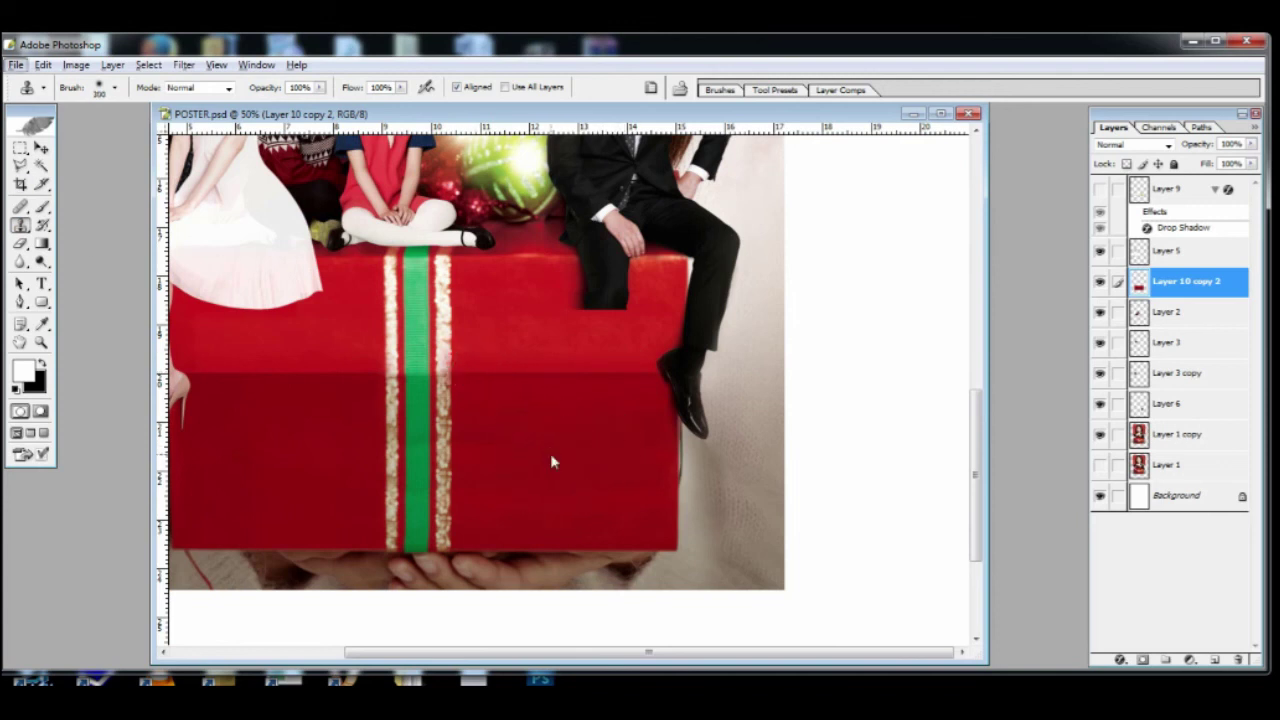
key(p)
key(s)
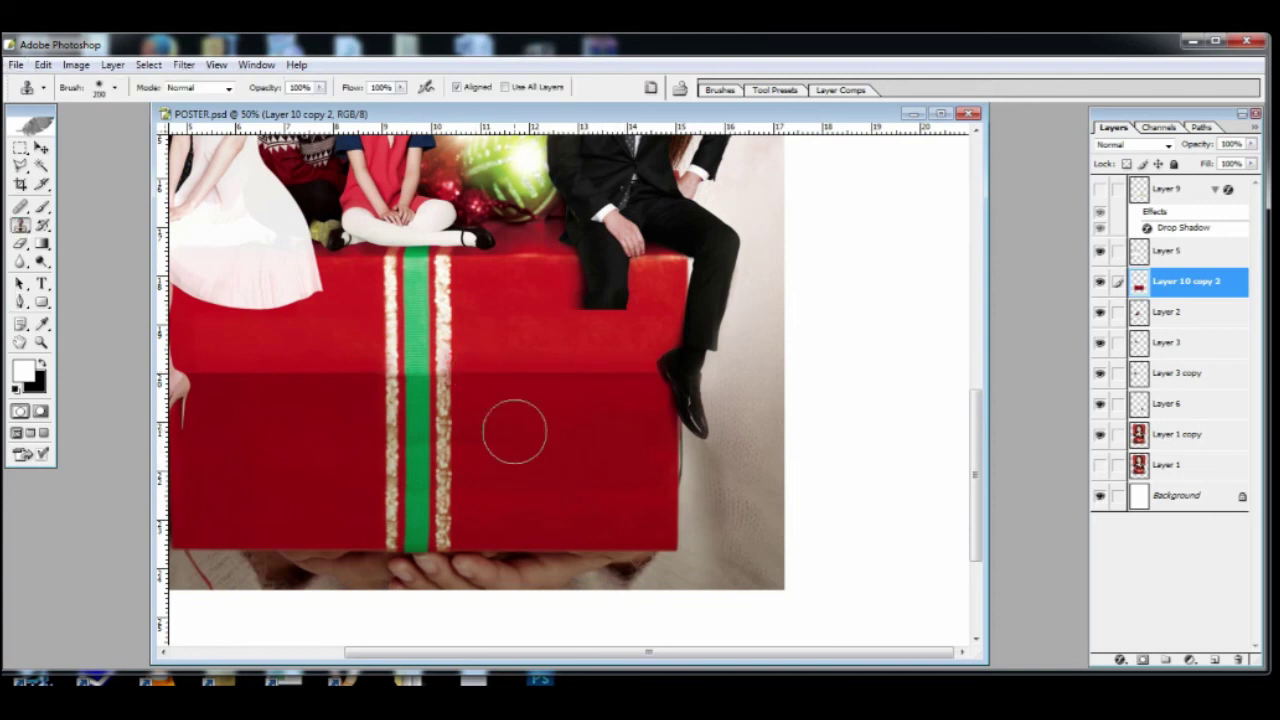
- Move the merged Layer 10 copy 2 patch beneath Layer 6 in the layer order
key(ctrl+minus)
key(ctrl+minus)
key(ctrl+minus)
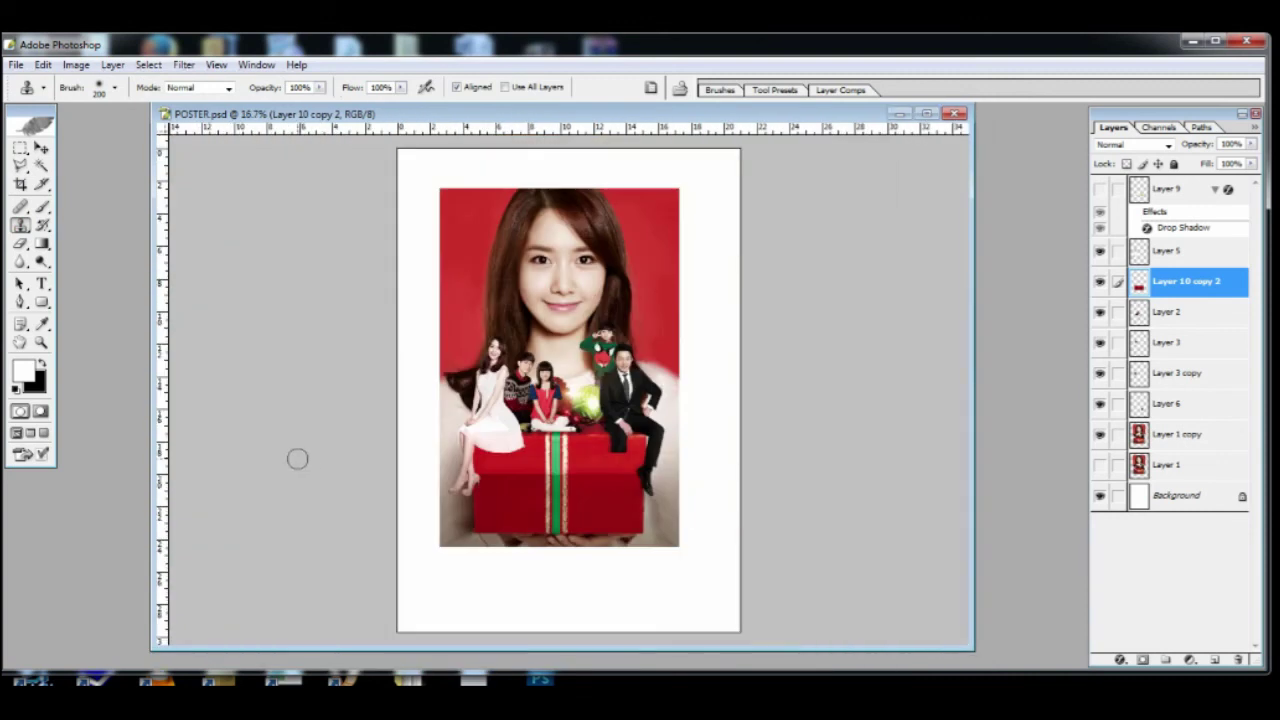
click(41, 148)
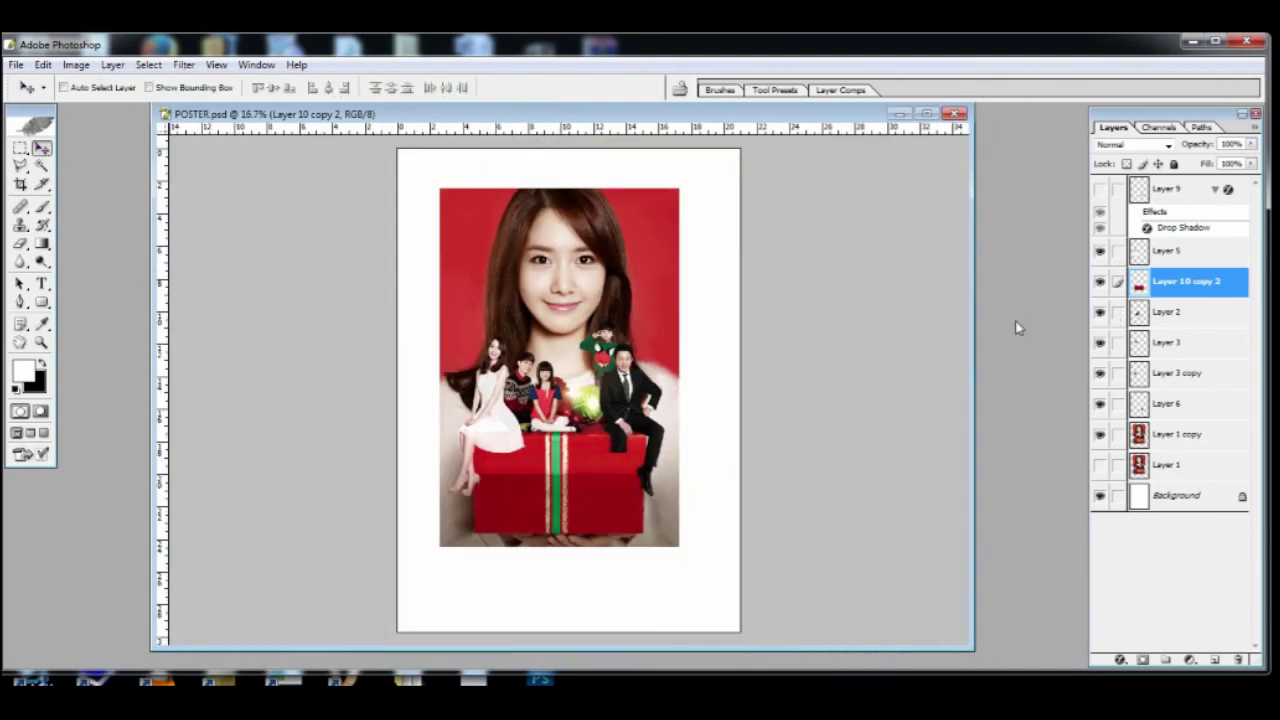
drag(1186, 285, 1180, 424)
- Toggle the visibility of Layer 10 copy 2 to examine how the patch covers the man's hanging leg
key(ctrl+plus)
key(ctrl+plus)
key(ctrl+plus)
key(ctrl+plus)
drag(857, 502, 727, 206)
ctrl+click(634, 316)
key(ctrl+plus)
ctrl+click(572, 396)
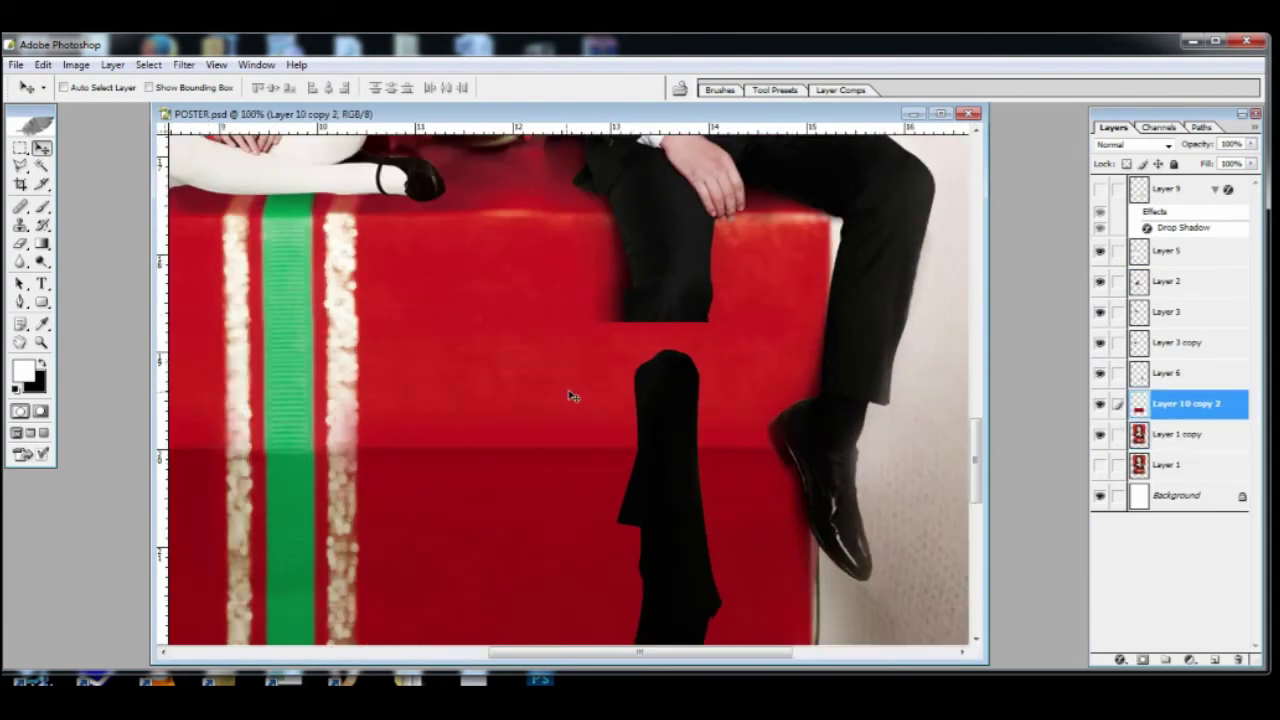
click(1098, 406)
click(1098, 406)
- Erase the part of Layer 10 copy 2 covering the man's leg below the knee, finishing with a 60 px eraser
key(e)
mouse_move(610, 310)
mouse_down()
mouse_move(660, 336)
mouse_move(602, 327)
mouse_move(649, 374)
mouse_move(642, 496)
mouse_move(643, 309)
mouse_move(704, 332)
mouse_move(681, 391)
mouse_move(773, 279)
mouse_move(695, 324)
mouse_move(662, 327)
mouse_move(697, 321)
mouse_up()
key(bracketleft)
key(bracketleft)
key(bracketleft)
key(bracketleft)
key(bracketleft)
key(bracketleft)
key(bracketleft)
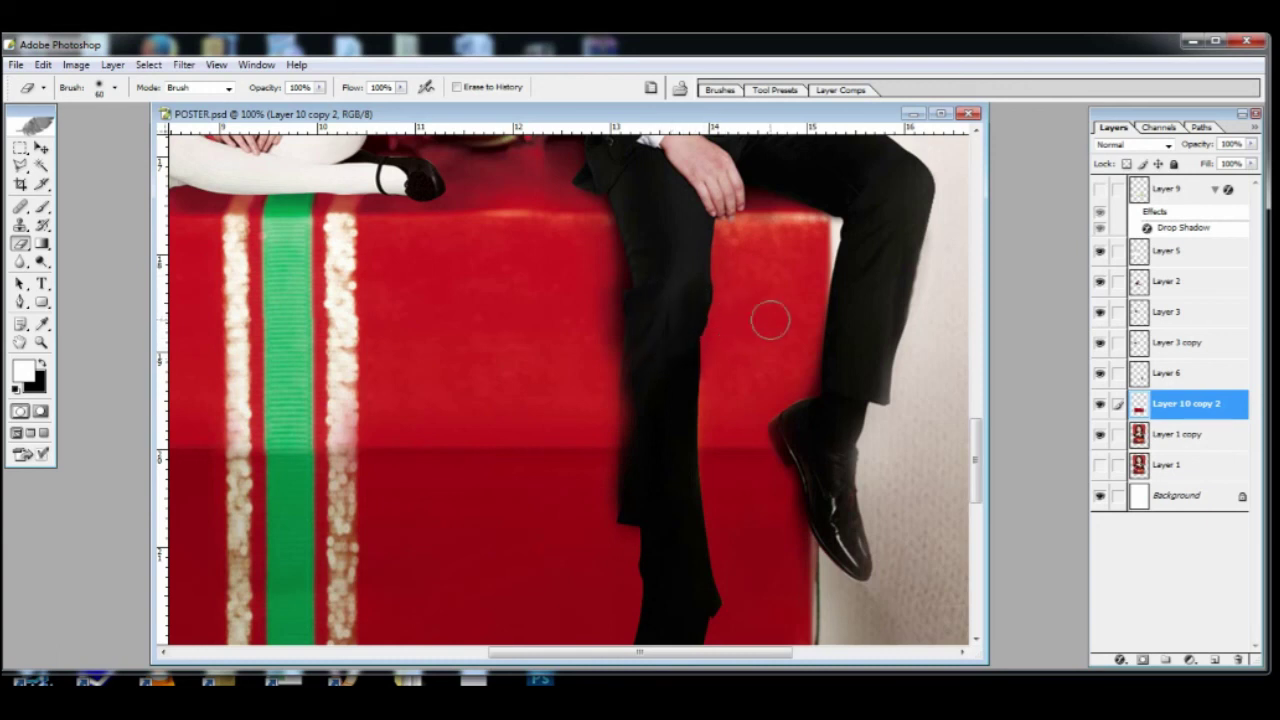
drag(641, 403, 697, 257)
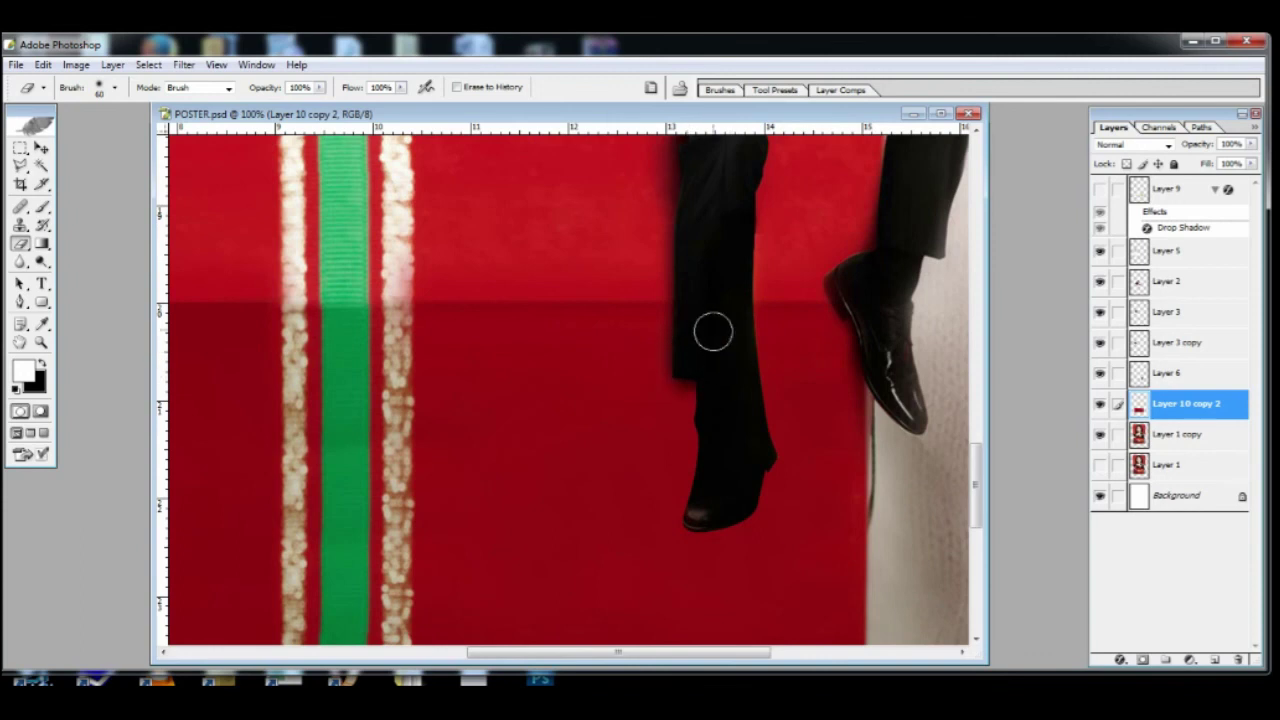
scroll(686, 243, up, 2)
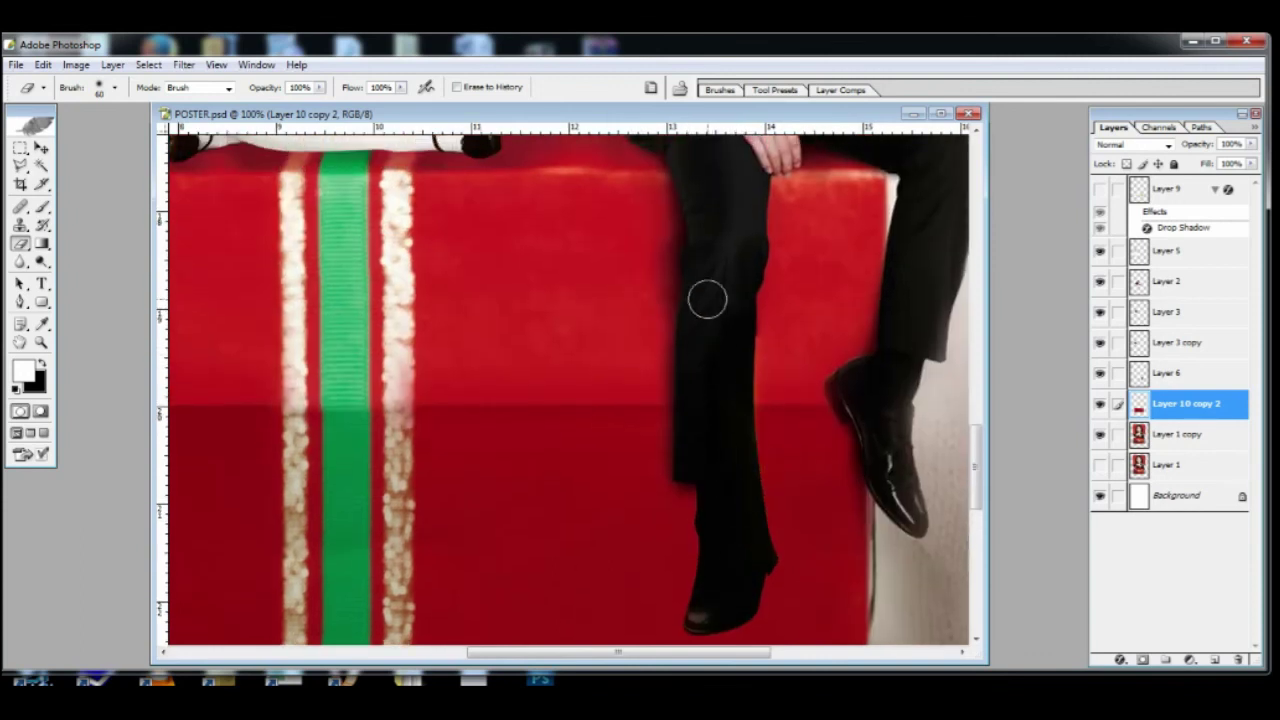
key(ctrl+minus)
key(ctrl+minus)
click(41, 147)
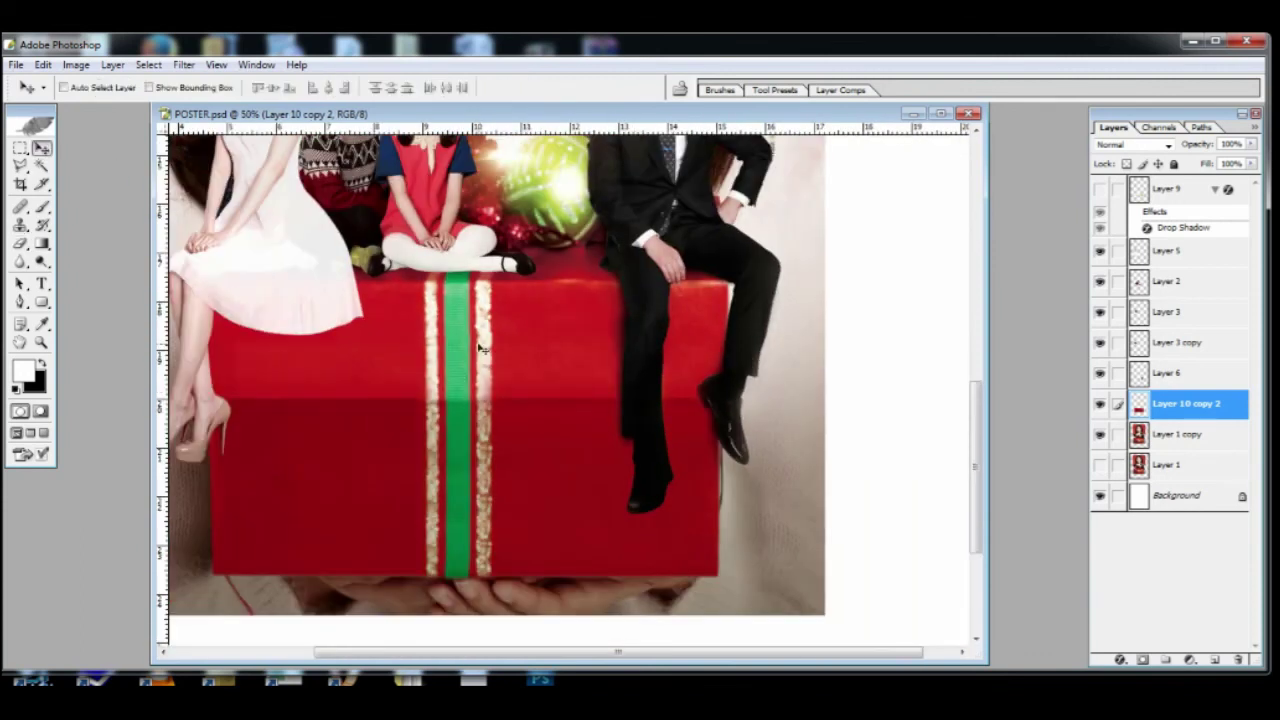
- Show the styled 총리와 나 title on Layer 9 and make Layer 5 active
key(s)
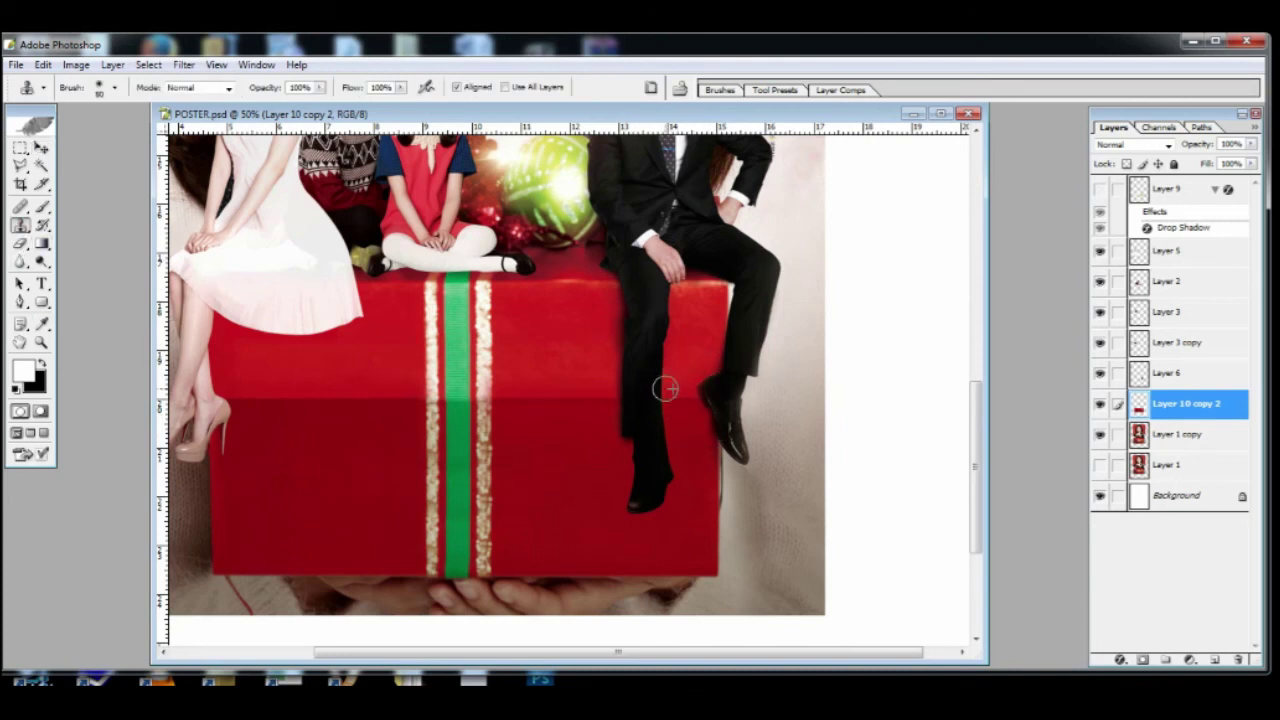
click(1101, 190)
key(ctrl+minus)
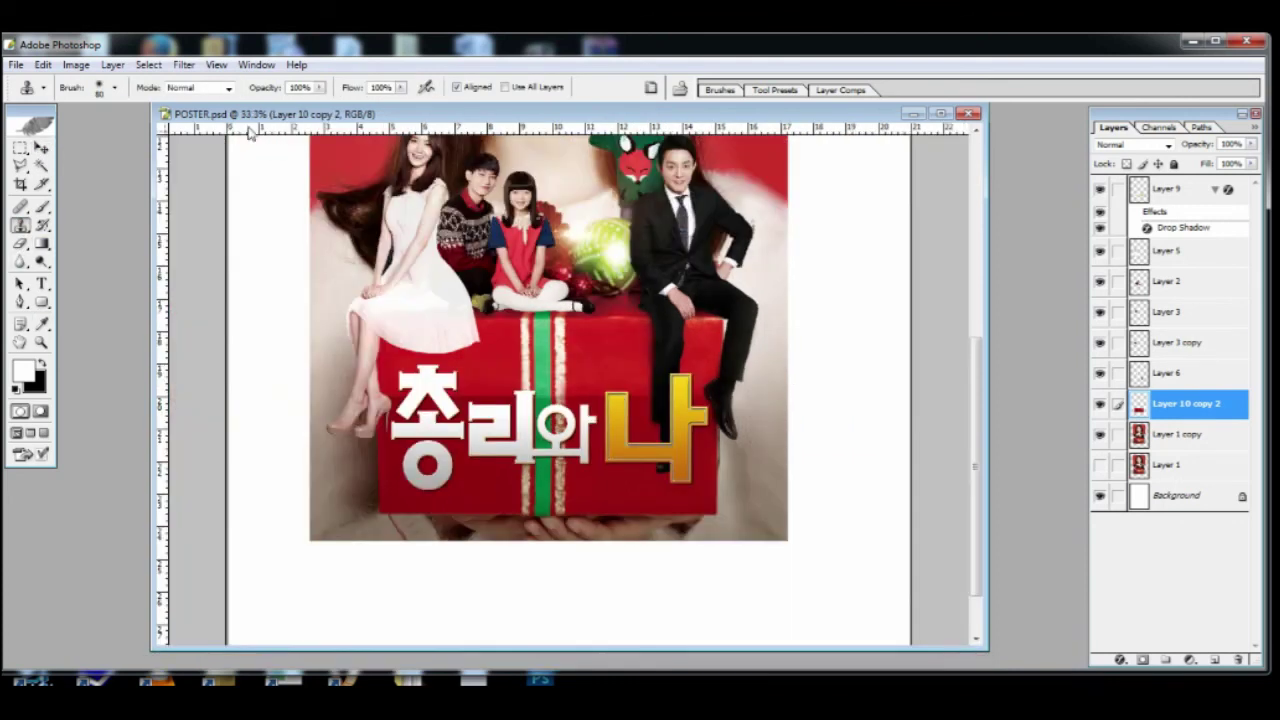
click(41, 148)
ctrl+click(420, 308)
key(ctrl+minus)
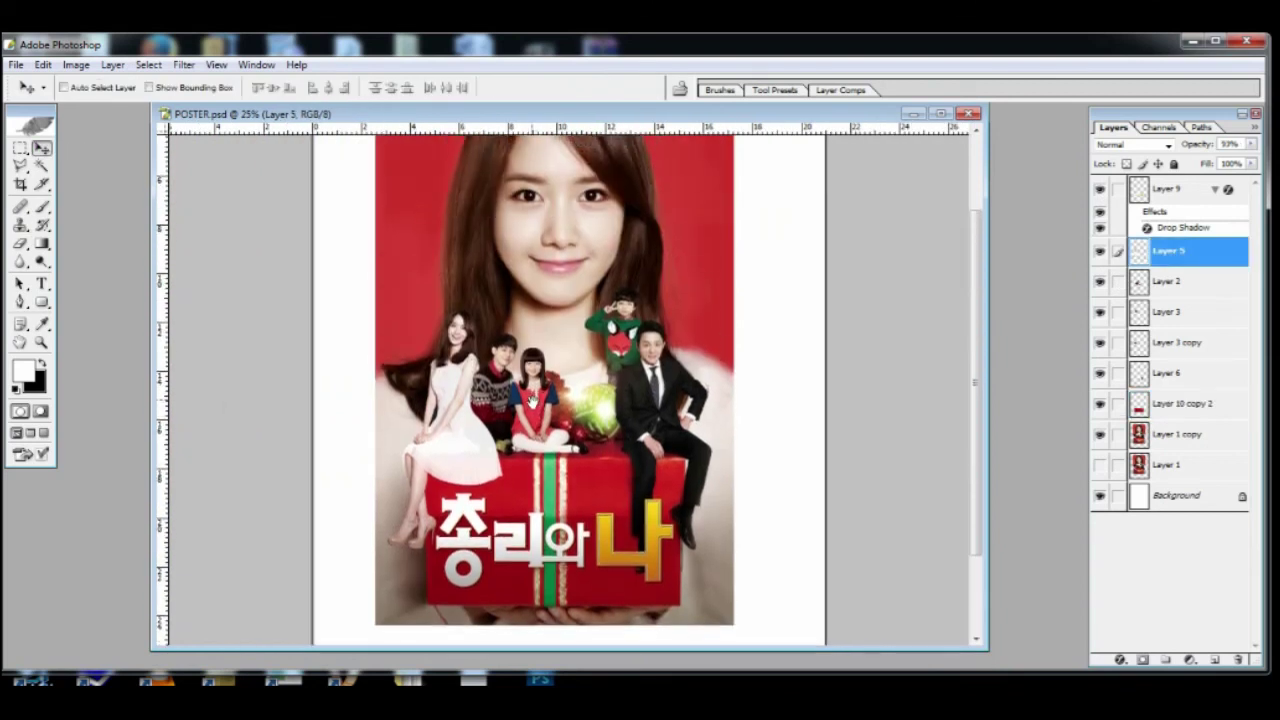